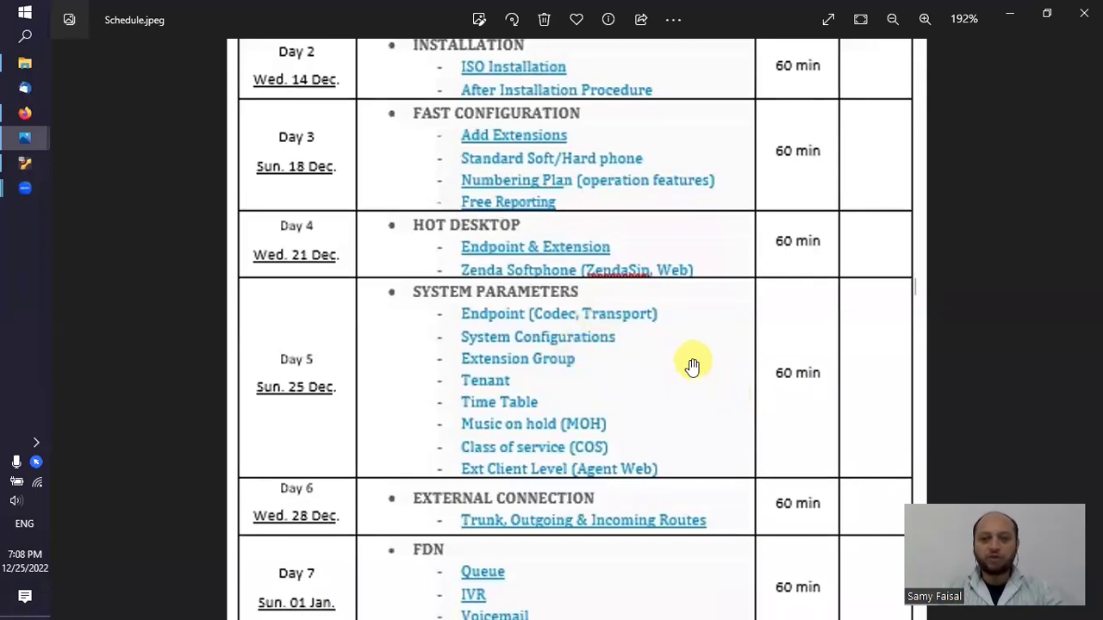
# Step: Check the Day 5 topics in the training schedule, and switch to the Zenda dashboard in the browser
pyautogui.moveTo(676, 329); pyautogui.dragTo(652, 242)
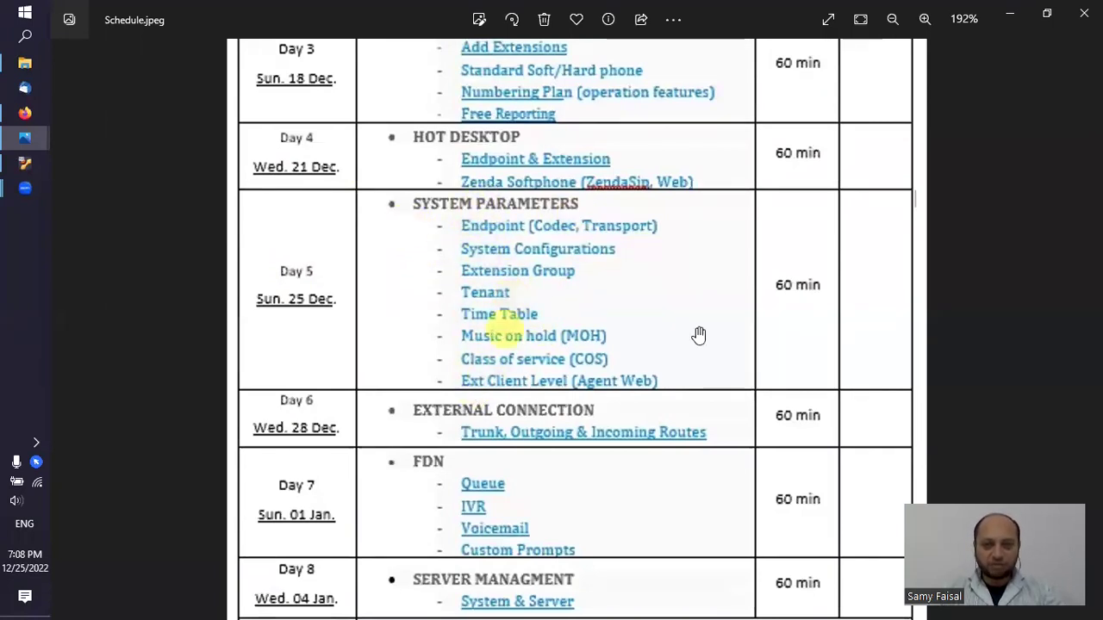
pyautogui.click(1013, 22)
pyautogui.click(25, 113)
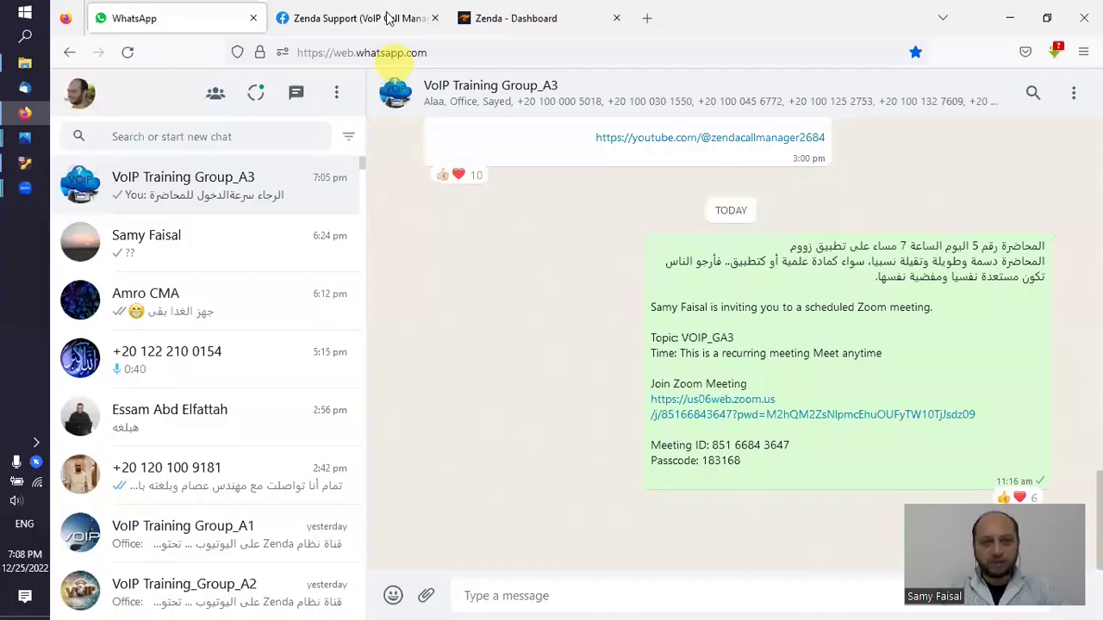
pyautogui.click(366, 18)
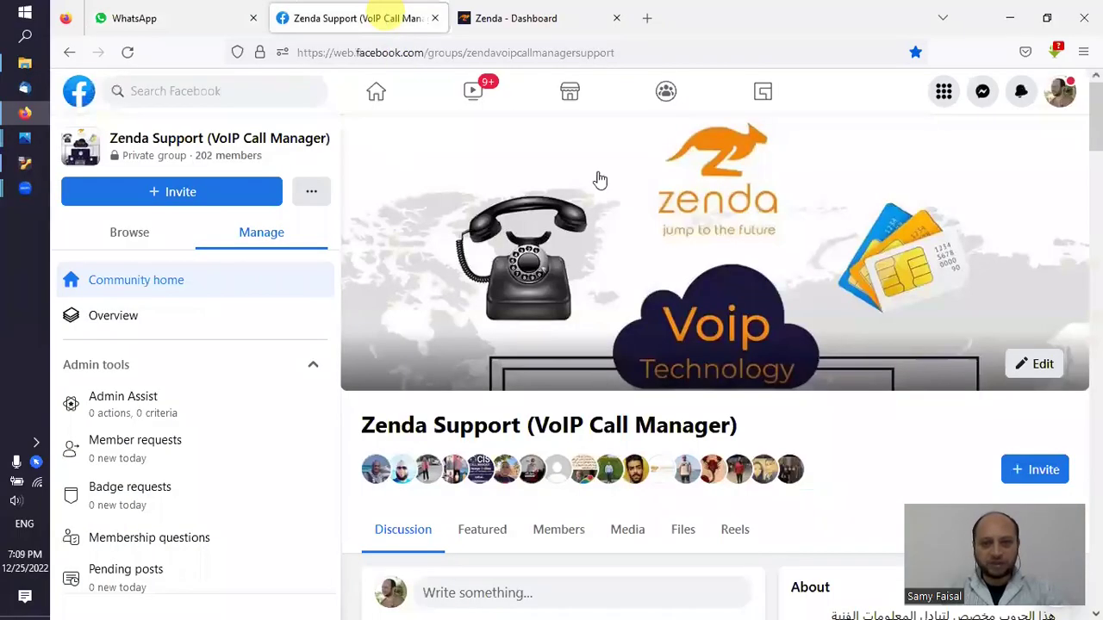
pyautogui.click(561, 21)
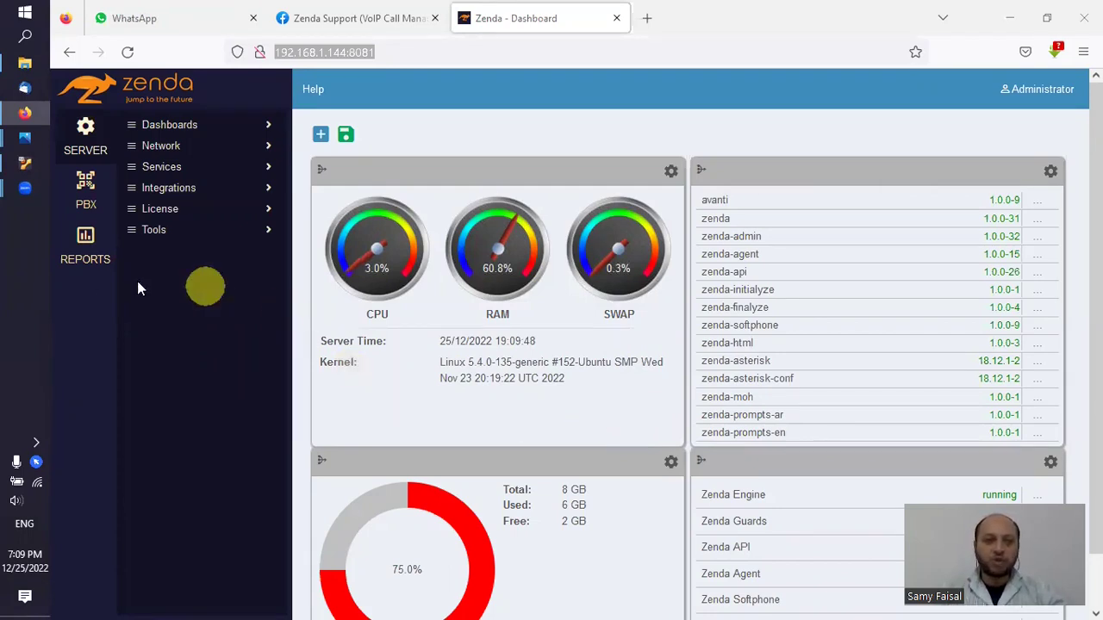
# Step: Review the basic settings of PBX extension 300 and close its edit form without saving
pyautogui.click(89, 189)
pyautogui.click(153, 167)
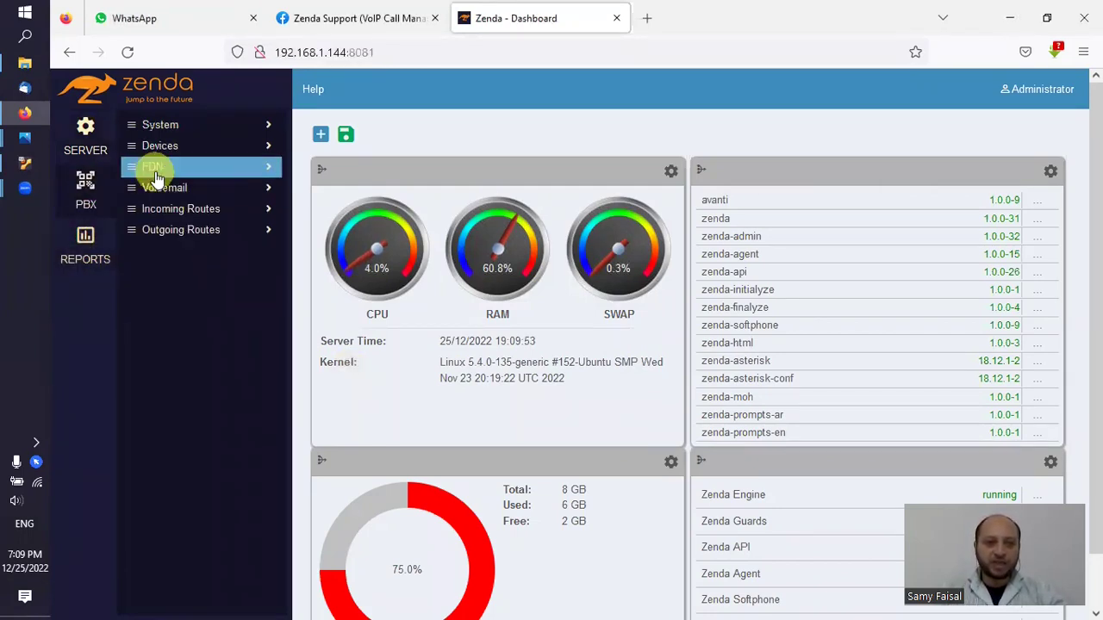
pyautogui.click(195, 195)
pyautogui.doubleClick(364, 247)
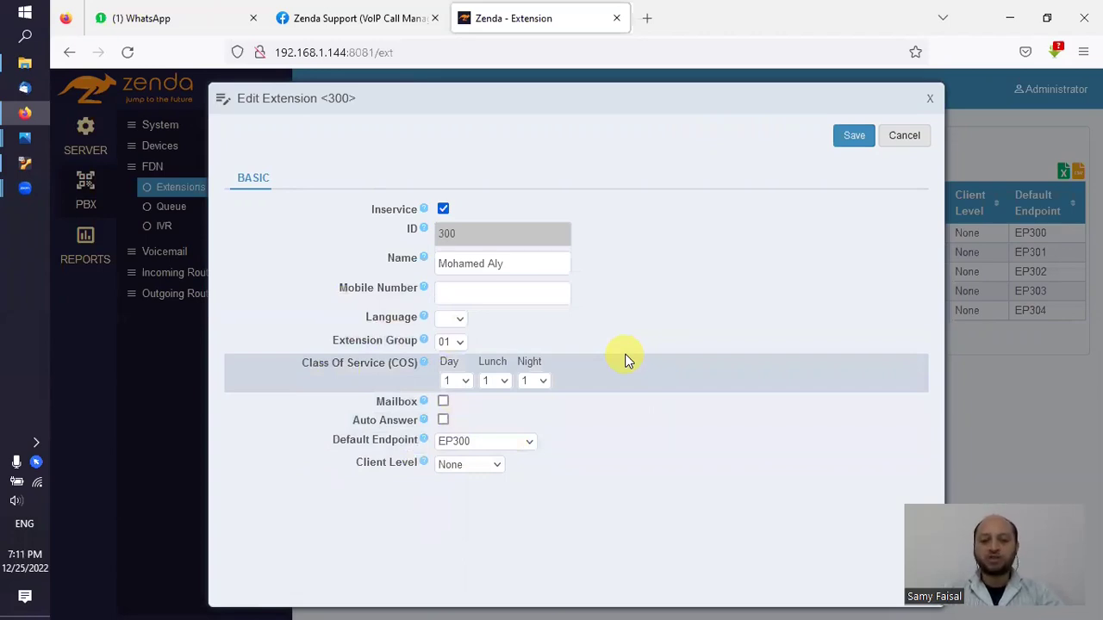
pyautogui.click(918, 105)
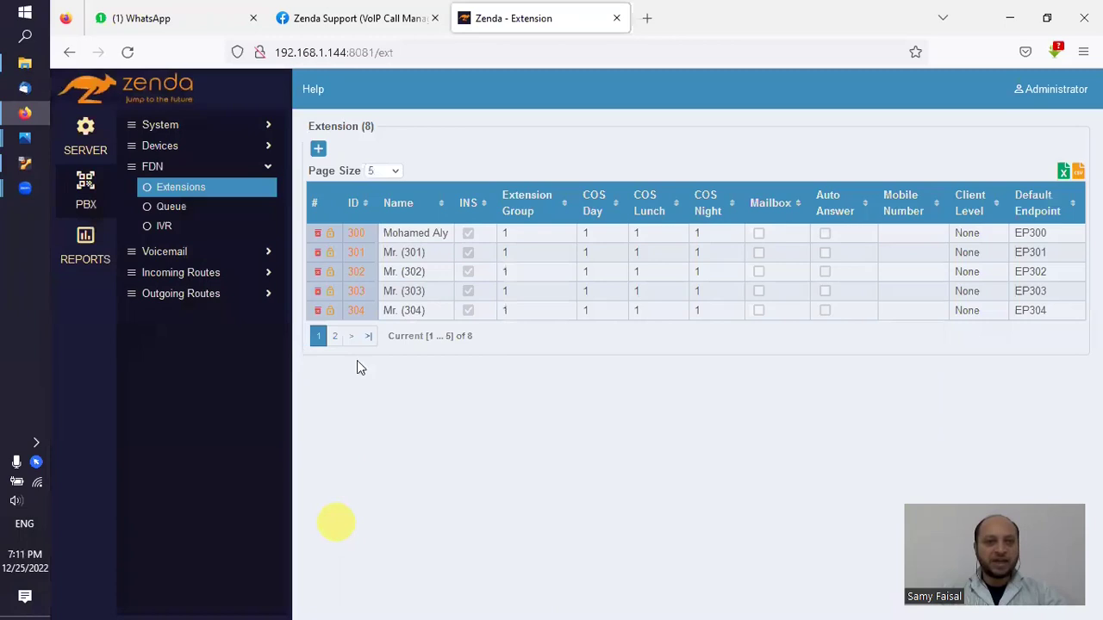
pyautogui.click(86, 131)
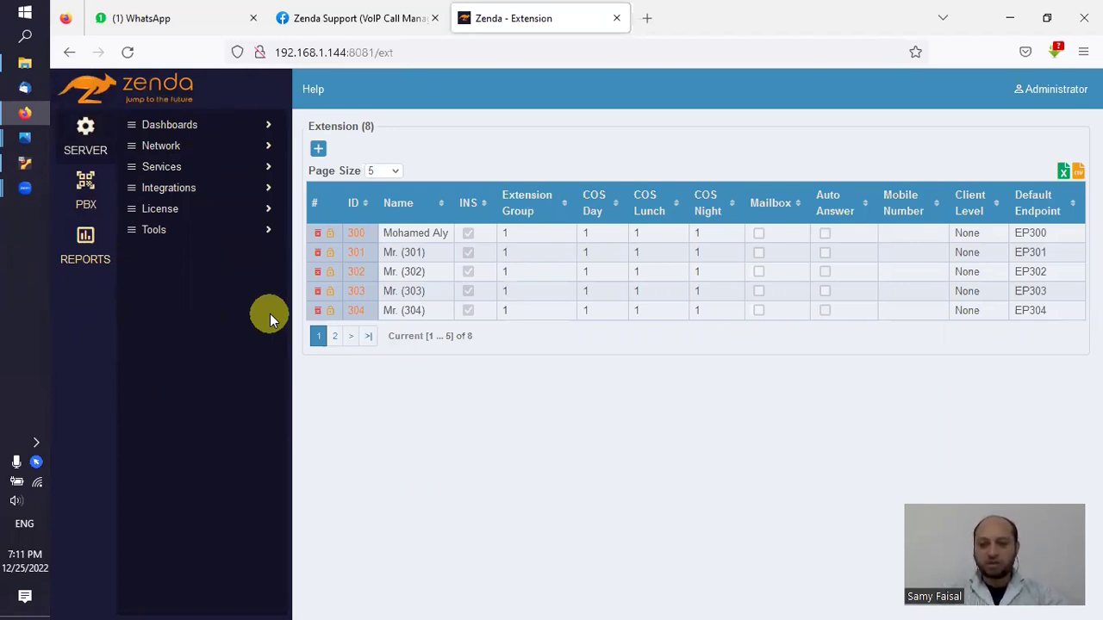
pyautogui.click(84, 195)
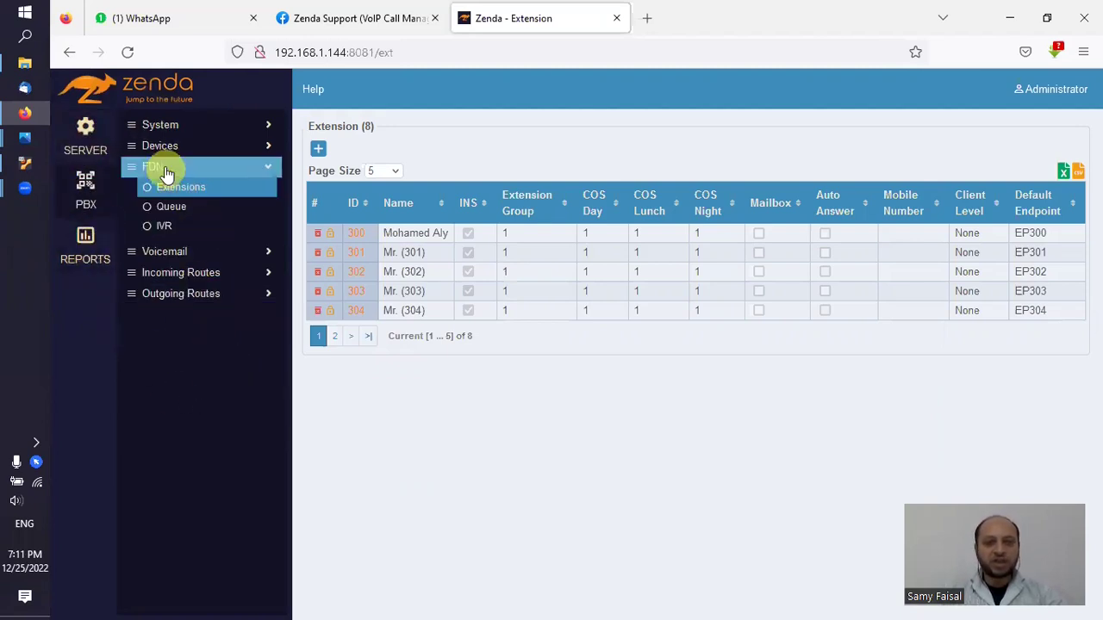
pyautogui.click(167, 170)
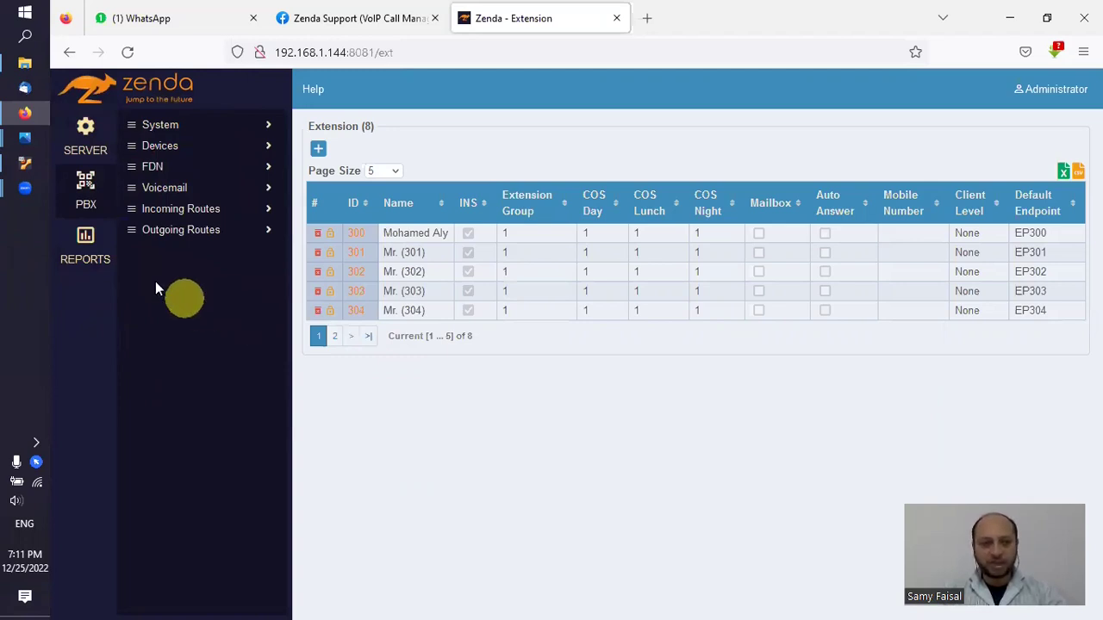
pyautogui.click(85, 248)
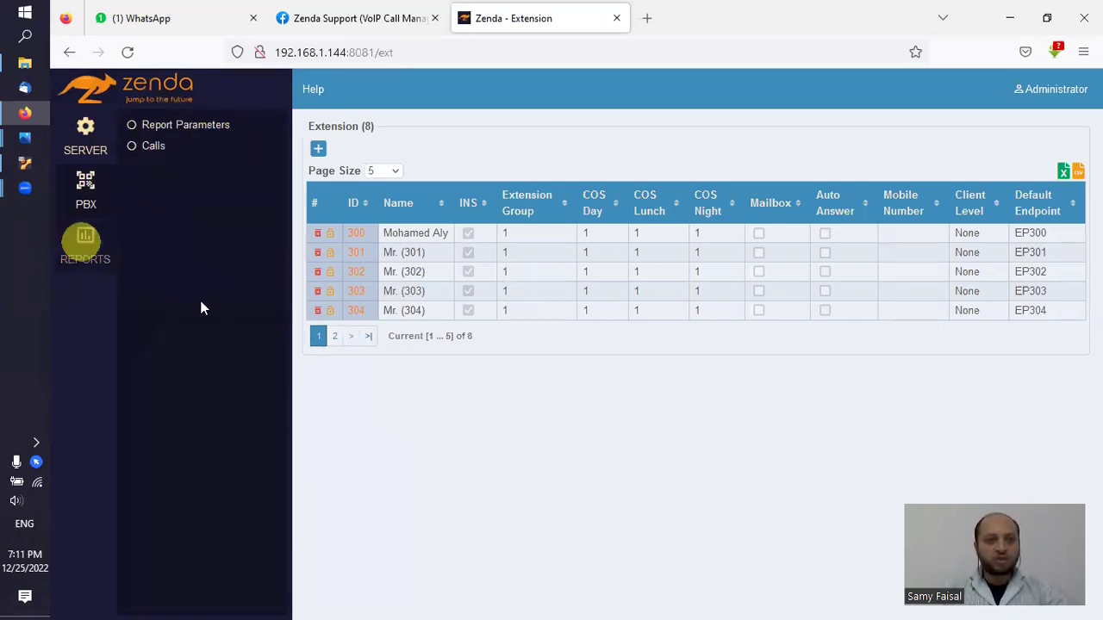
# Step: Review the feature codes in the PBX numbering plan from start to end
pyautogui.click(85, 186)
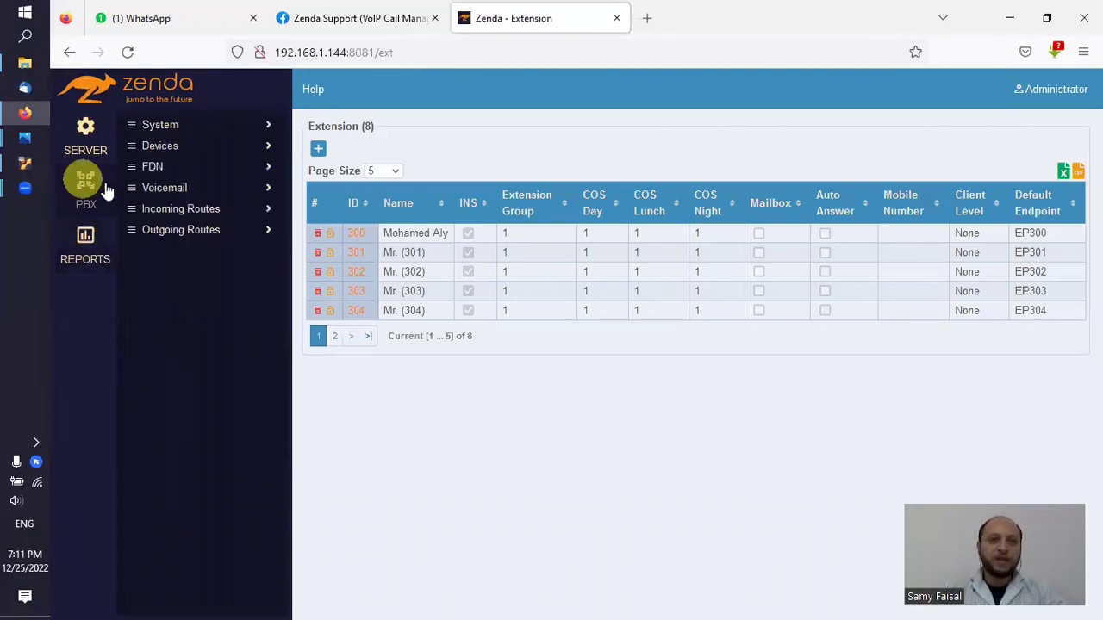
pyautogui.click(184, 124)
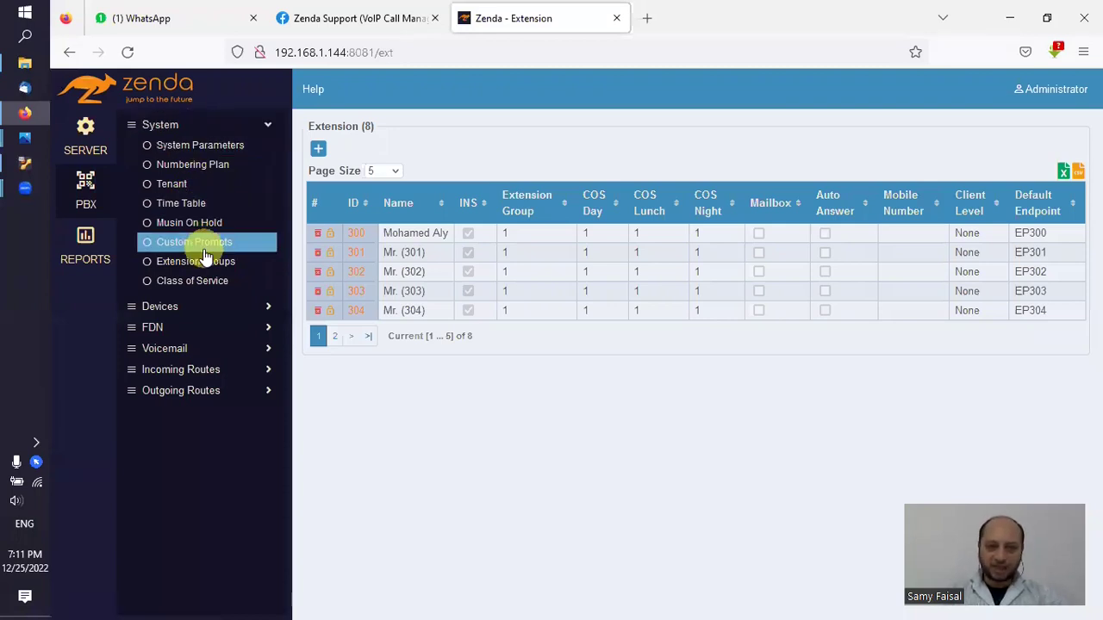
pyautogui.click(187, 170)
pyautogui.moveTo(1095, 215); pyautogui.dragTo(1079, 174)
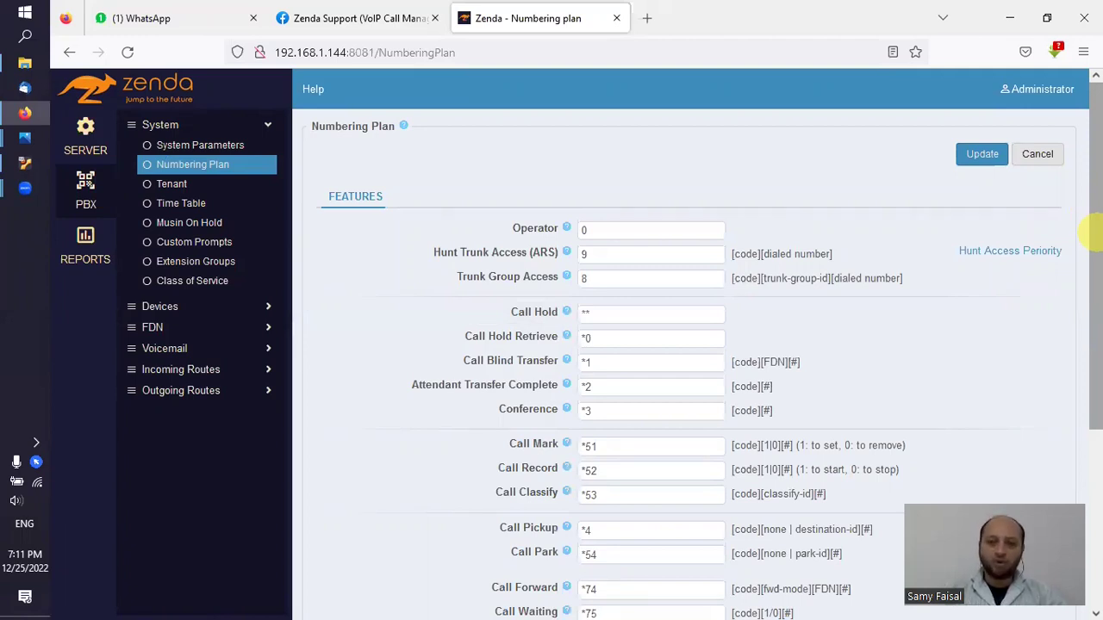
pyautogui.moveTo(1095, 231); pyautogui.dragTo(1095, 362)
pyautogui.moveTo(1093, 448); pyautogui.dragTo(1076, 210)
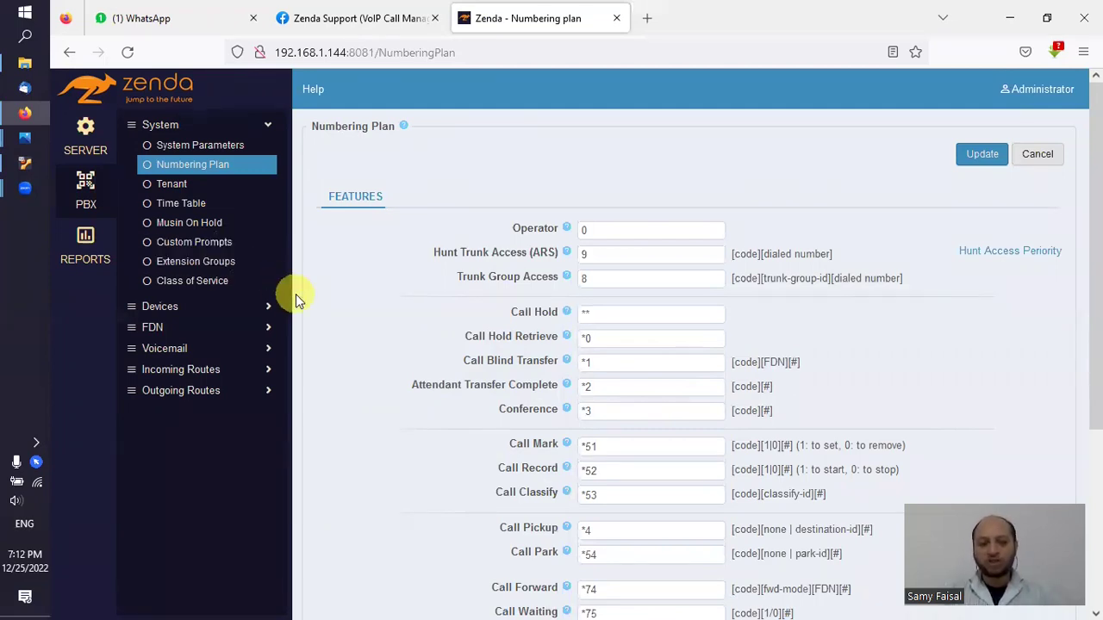
# Step: View the basic, timer and log settings of the PBX system parameters, ending on the basic settings
pyautogui.click(184, 144)
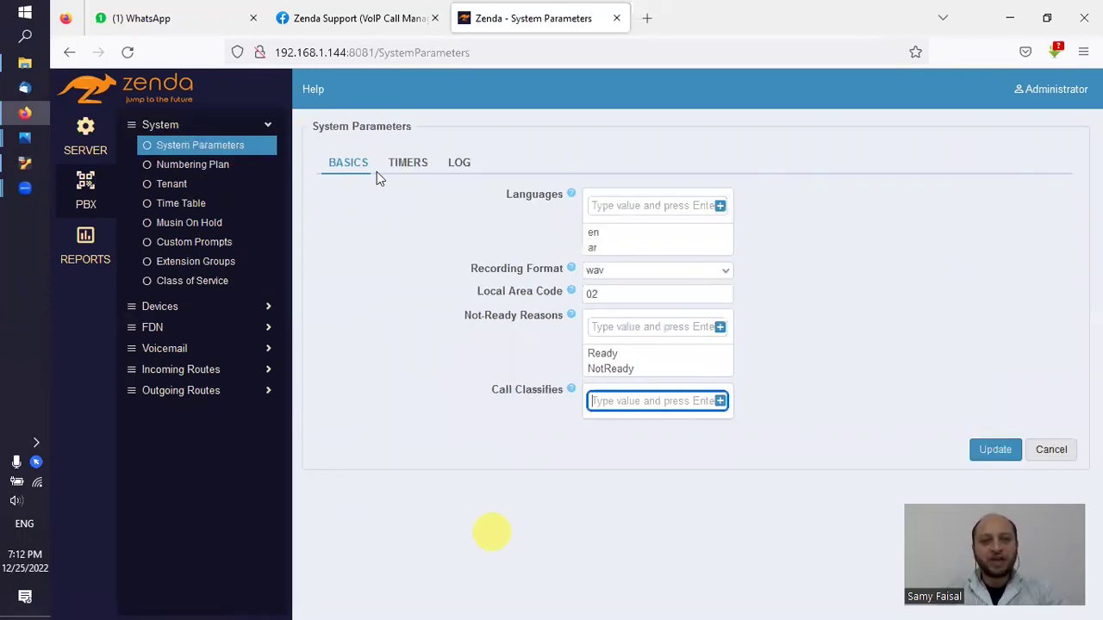
pyautogui.click(407, 163)
pyautogui.click(455, 163)
pyautogui.click(392, 164)
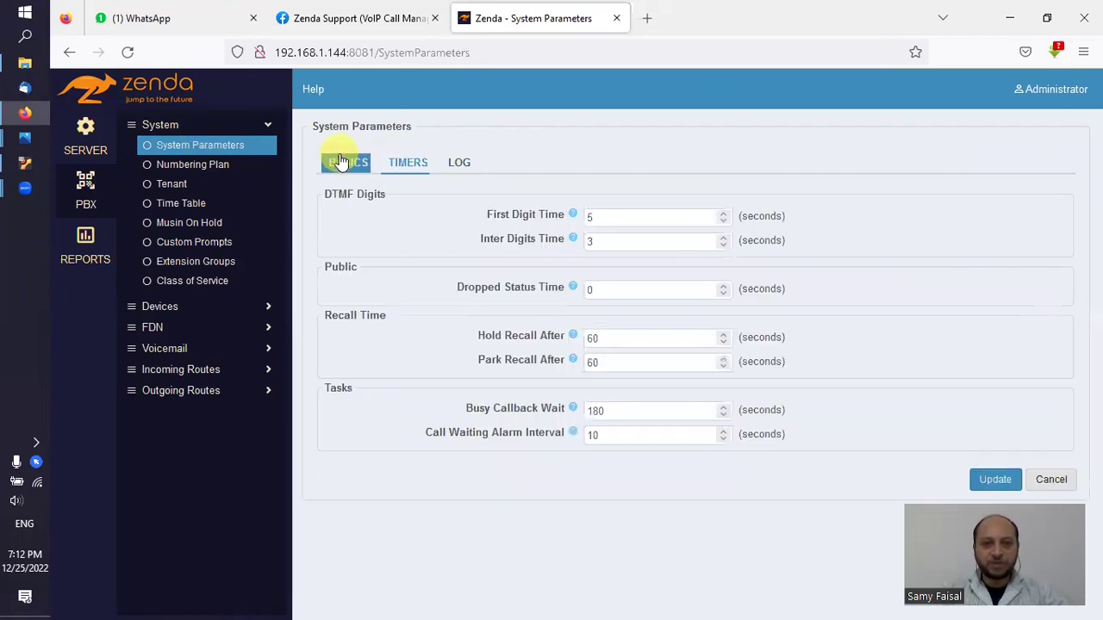
pyautogui.click(340, 164)
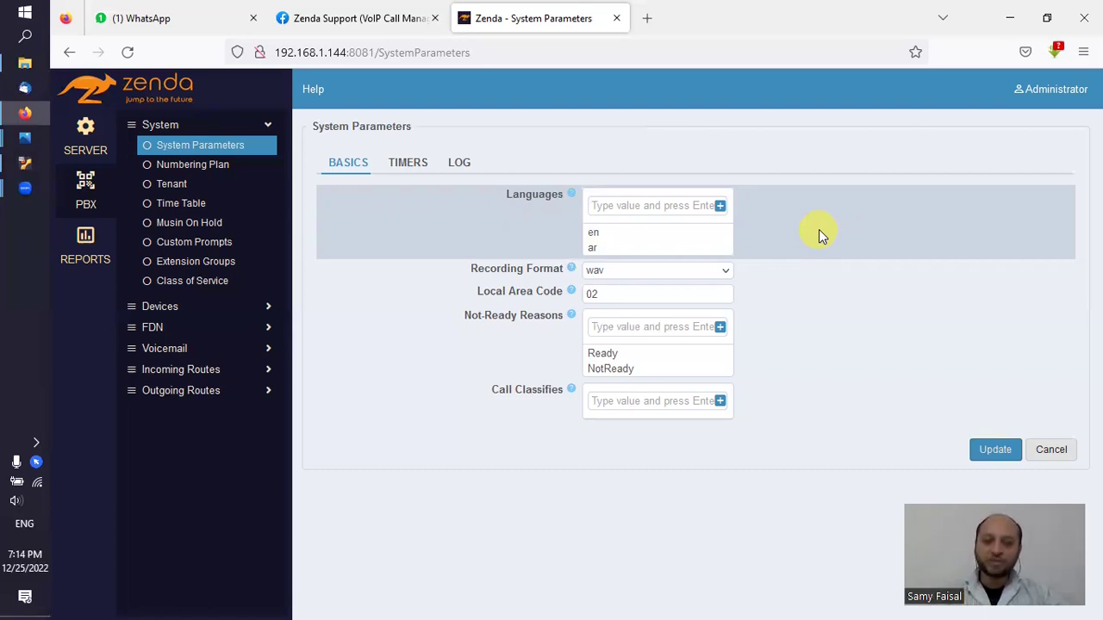
# Step: Examine the en and ar entries in the Languages setting of the basic system parameters
pyautogui.click(624, 246)
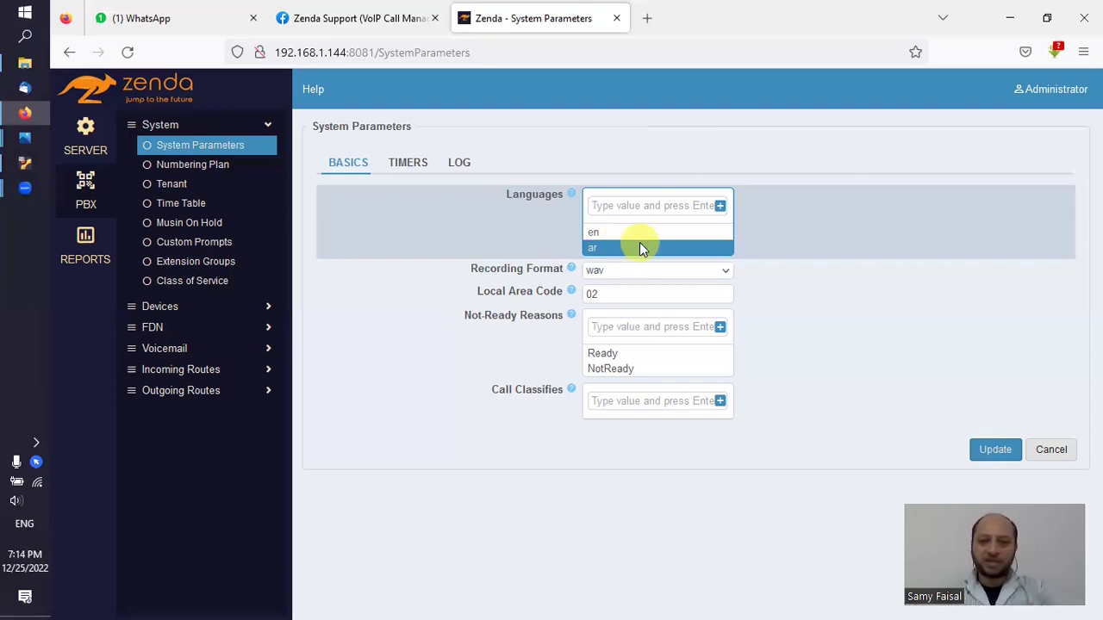
pyautogui.click(623, 235)
pyautogui.click(619, 250)
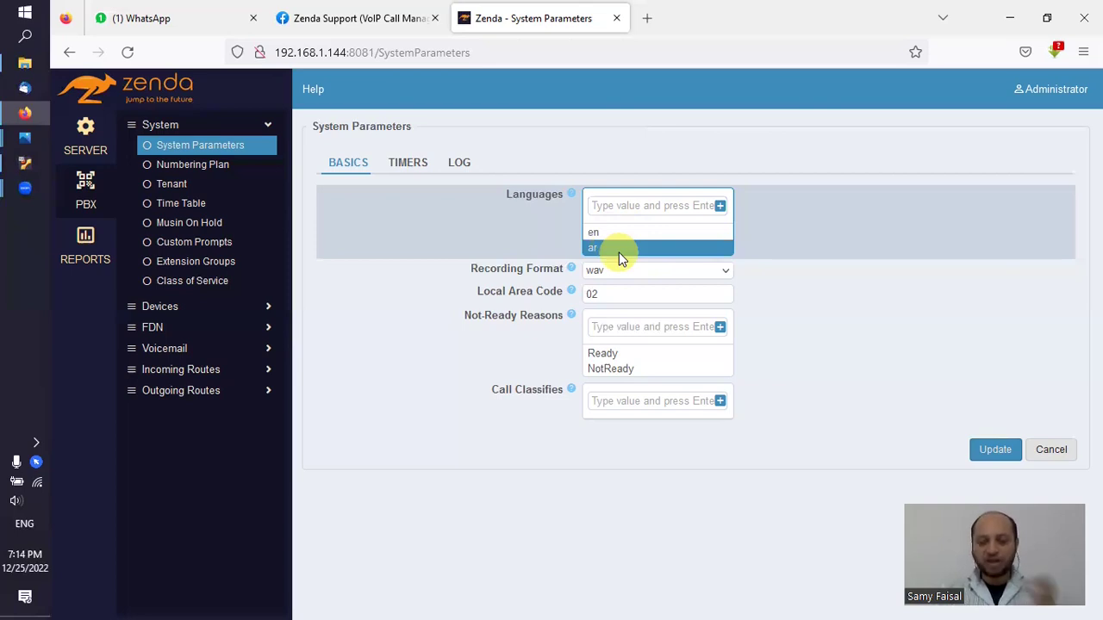
pyautogui.click(623, 269)
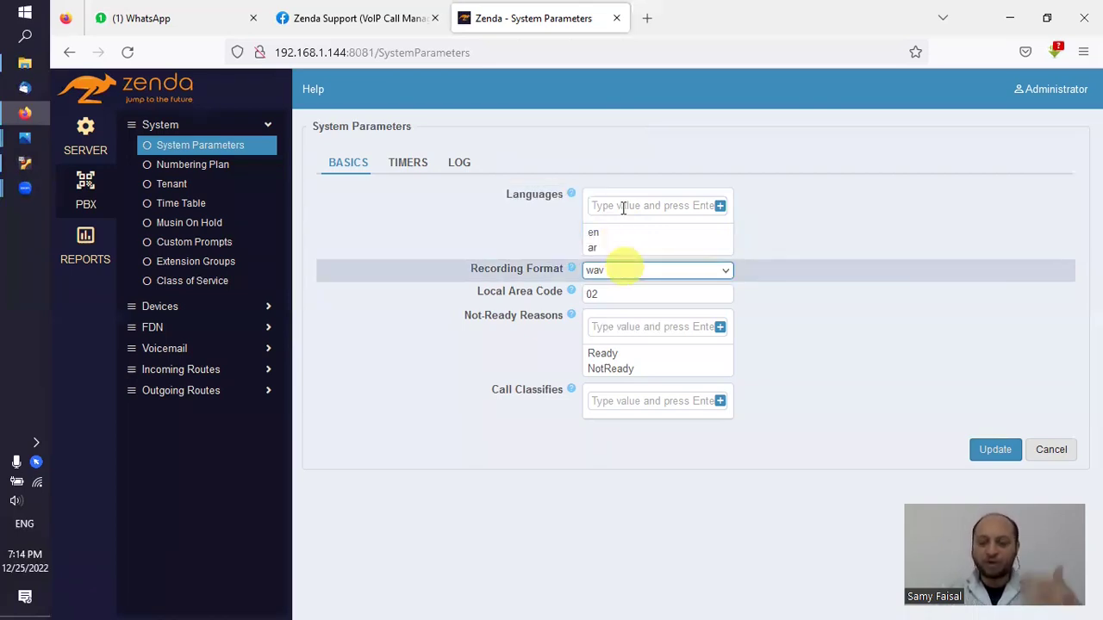
pyautogui.click(623, 207)
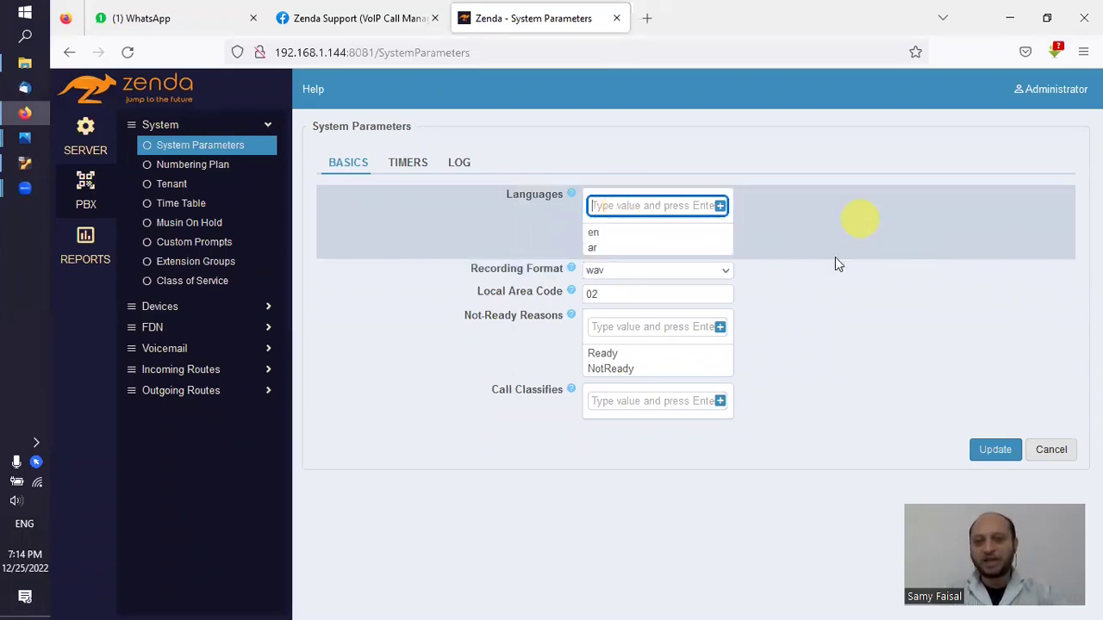
pyautogui.click(623, 247)
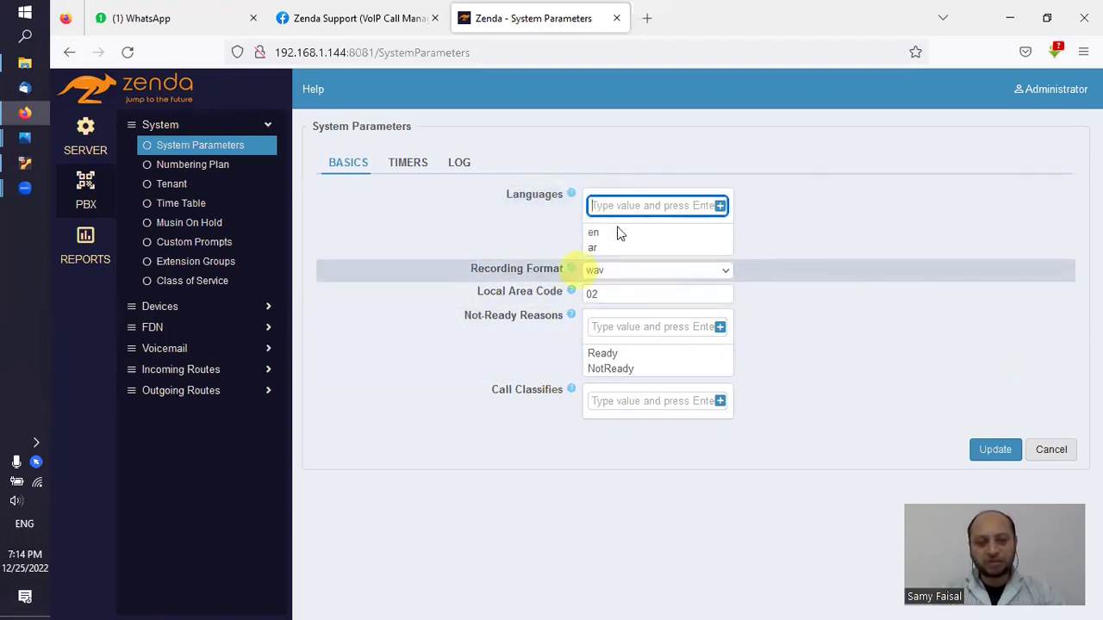
# Step: Set the Recording Format in the basic system parameters to mp3
pyautogui.click(726, 272)
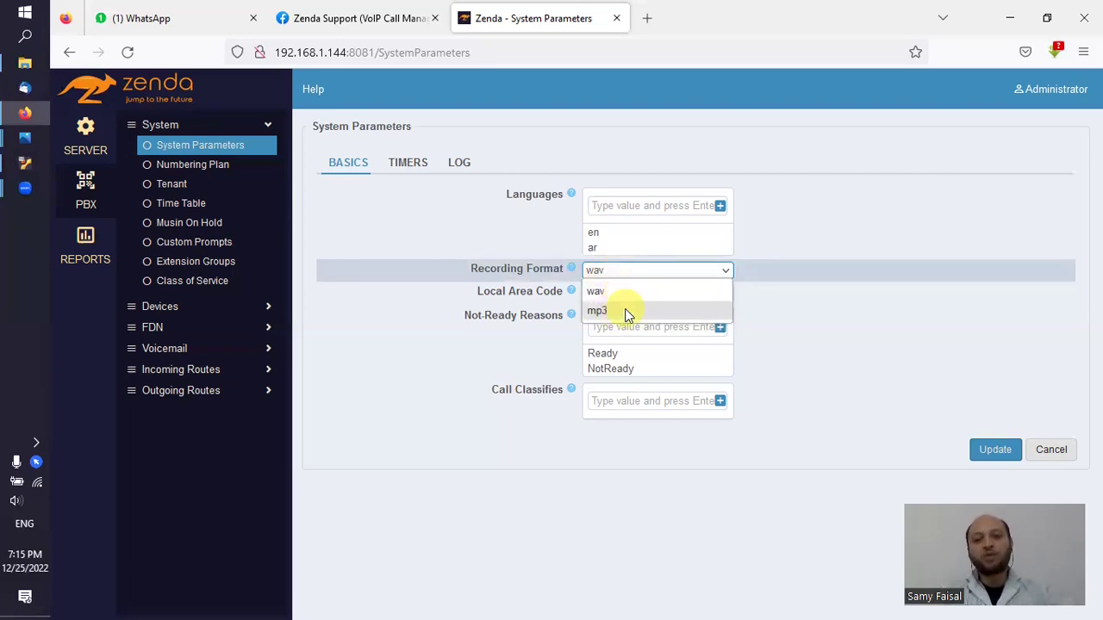
pyautogui.click(624, 308)
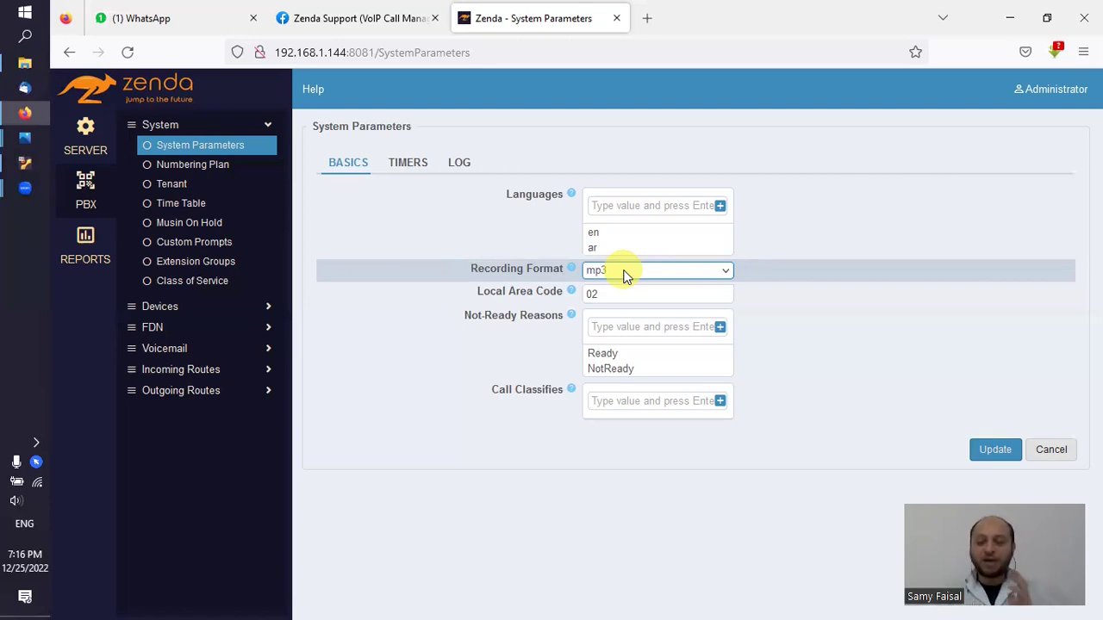
pyautogui.click(625, 272)
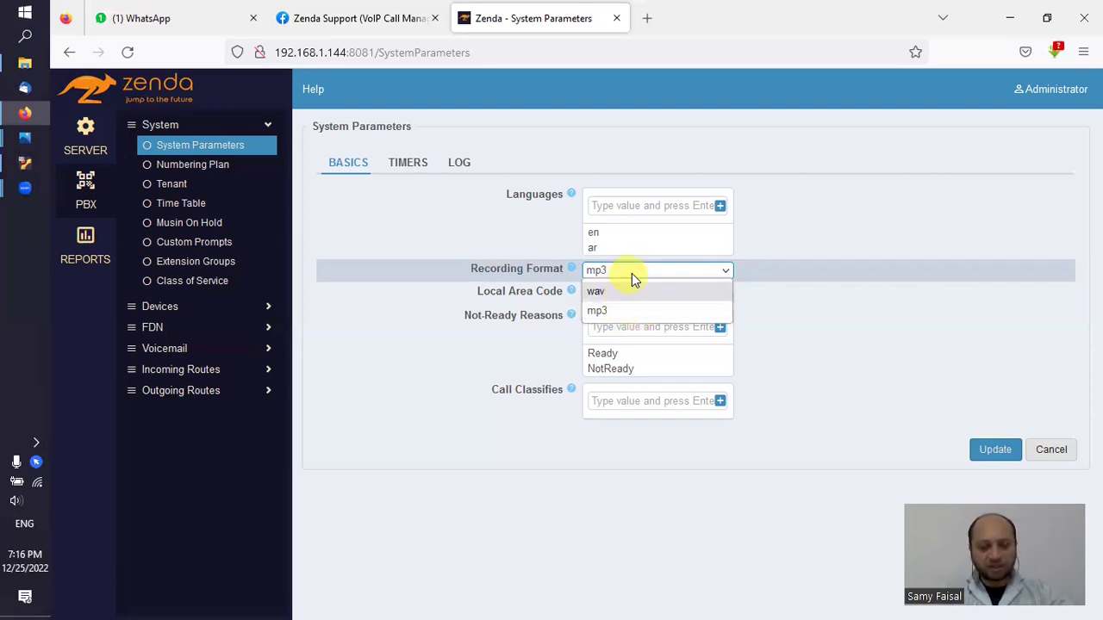
pyautogui.click(610, 310)
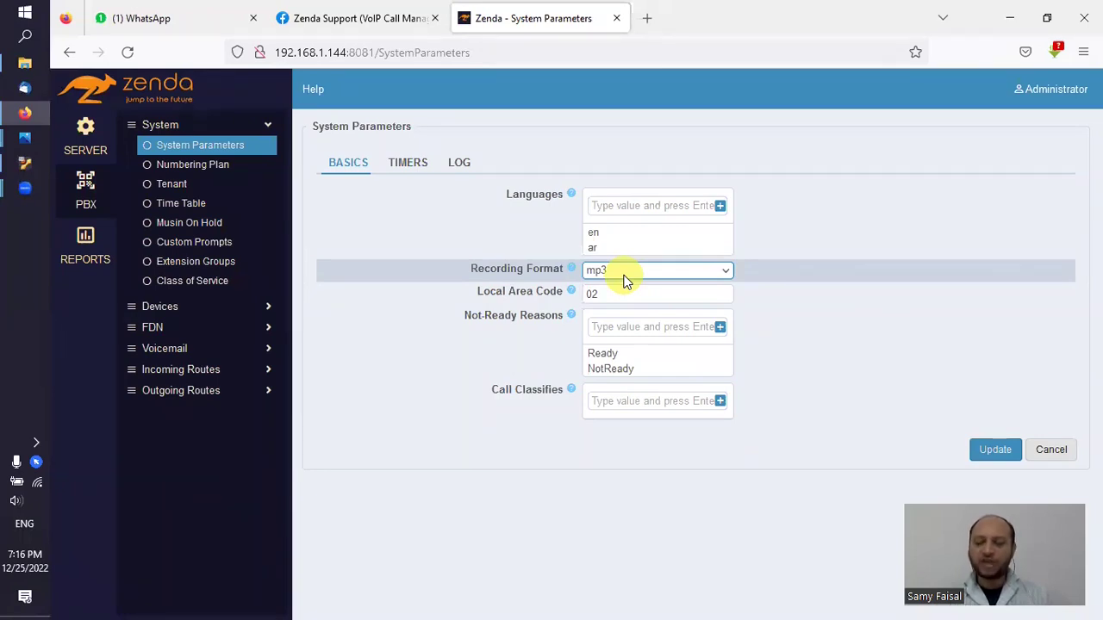
pyautogui.click(627, 294)
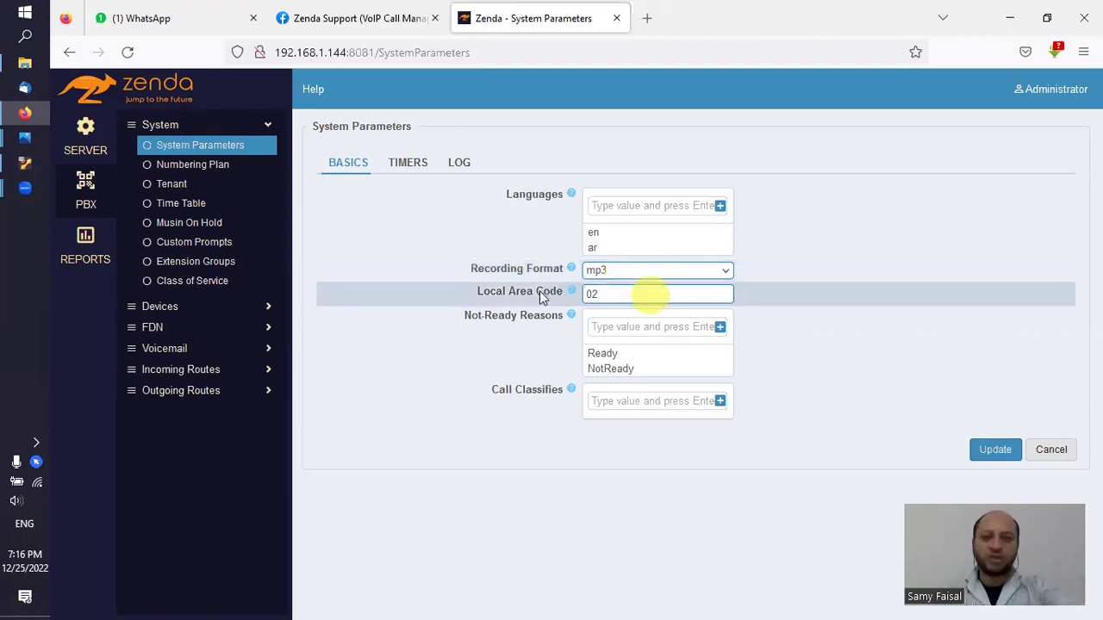
pyautogui.hotkey('shift', 'Tab')
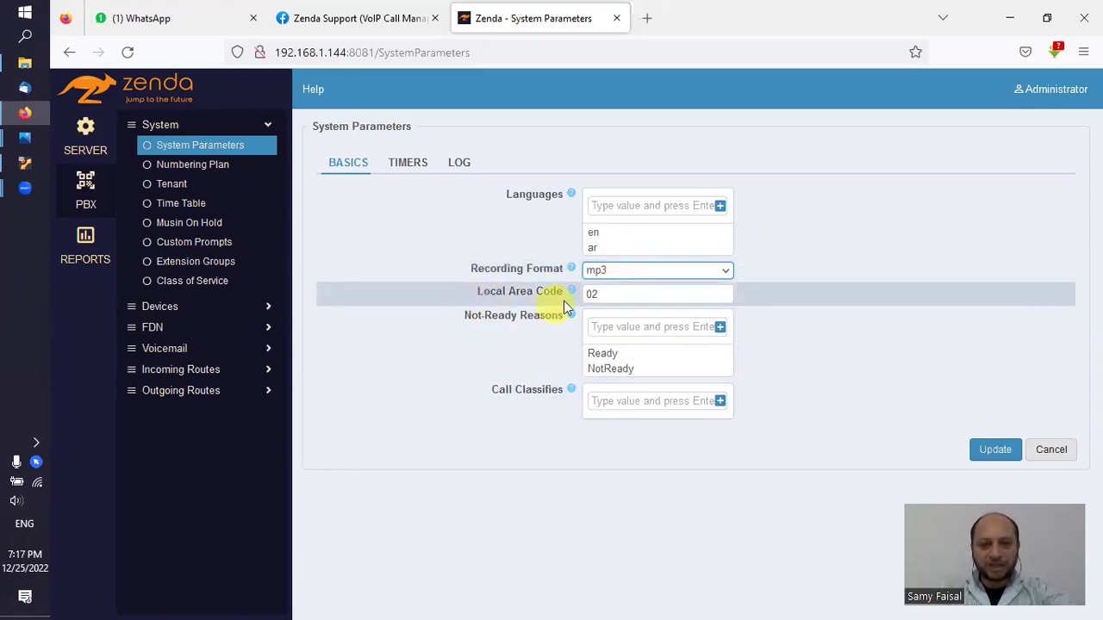
pyautogui.click(628, 293)
pyautogui.doubleClick(591, 294)
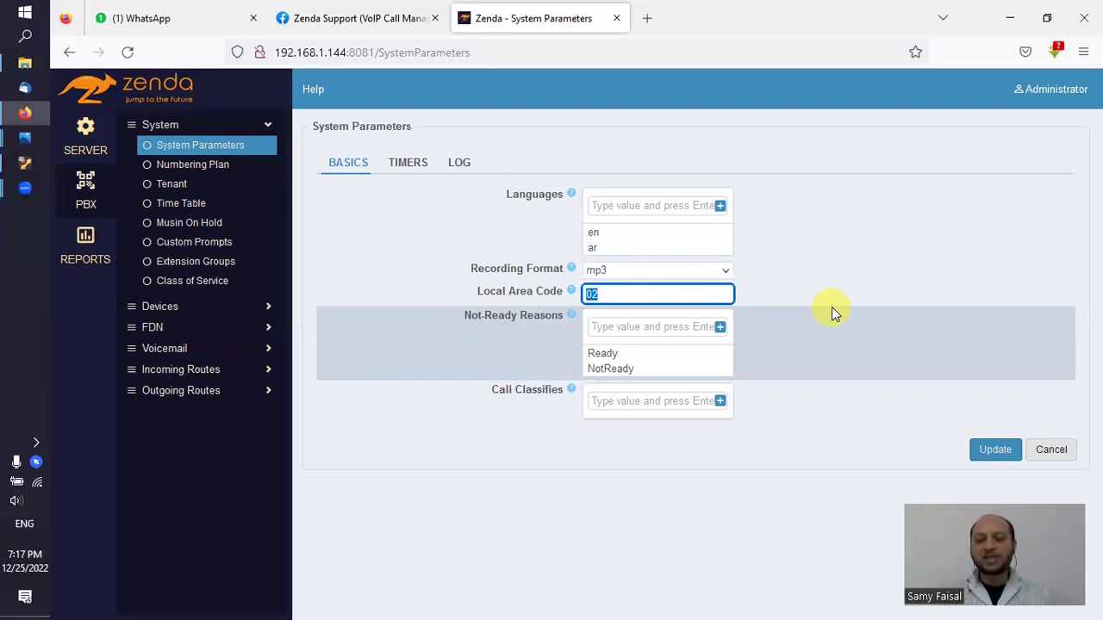
pyautogui.press('BackSpace')
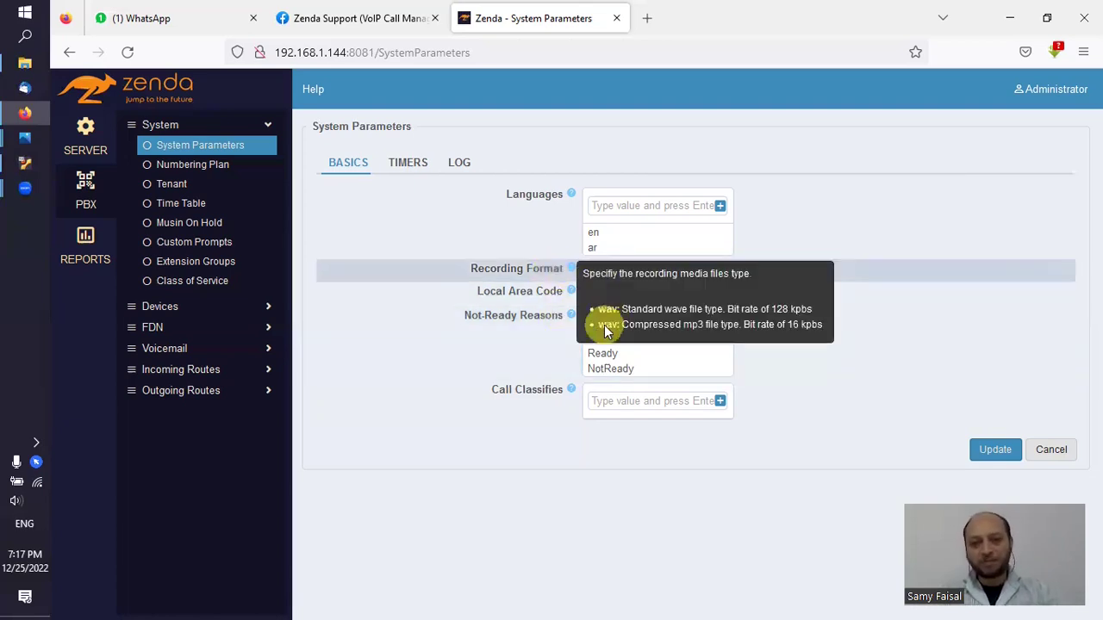
pyautogui.hotkey('ctrl', 'z')
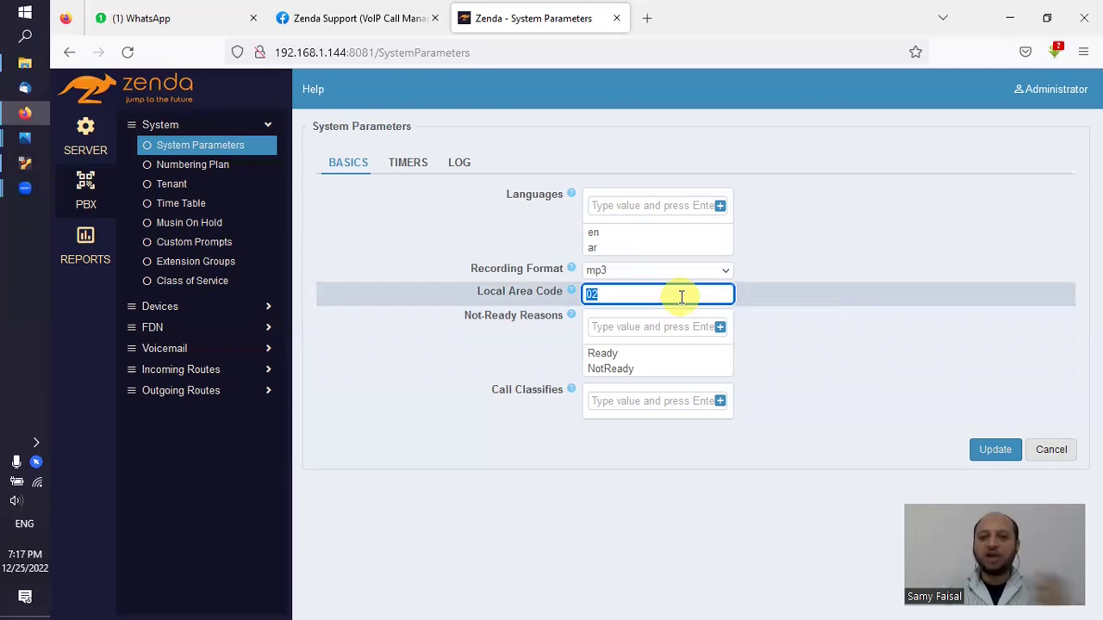
# Step: Clear the Local Area Code in the basic system parameters
pyautogui.moveTo(617, 293); pyautogui.dragTo(581, 295)
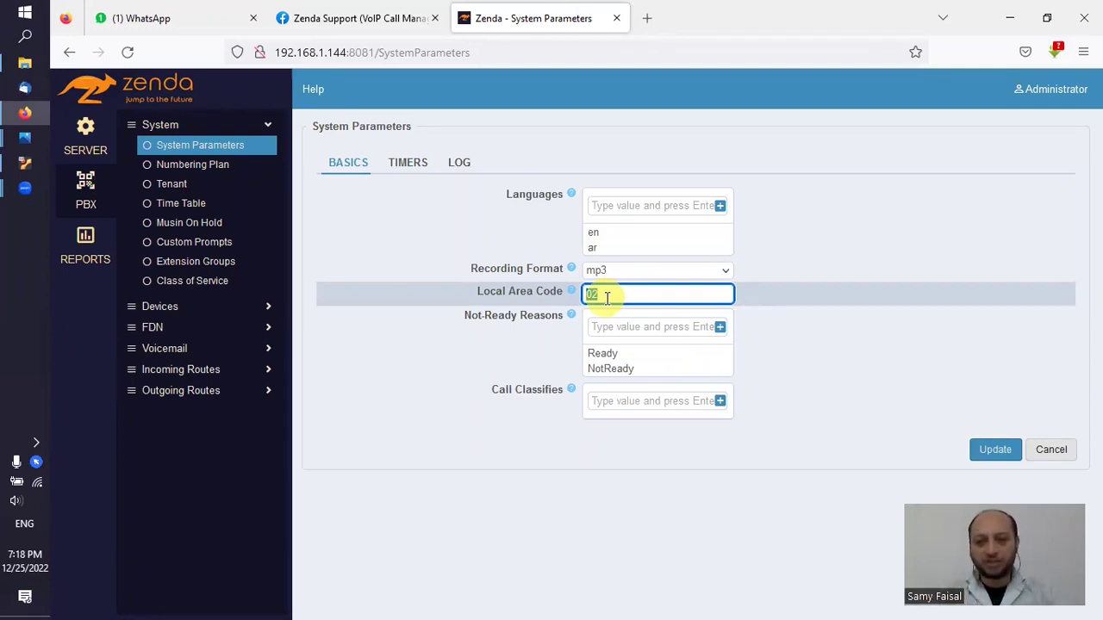
pyautogui.press('BackSpace')
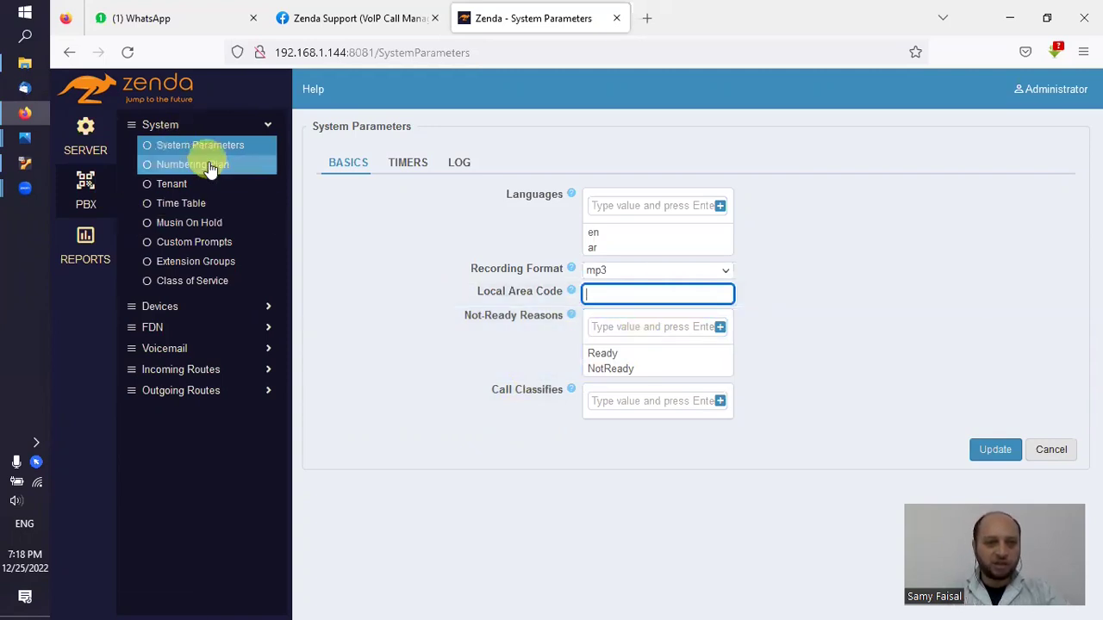
# Step: Look up the Not Ready feature code in the PBX numbering plan
pyautogui.click(210, 168)
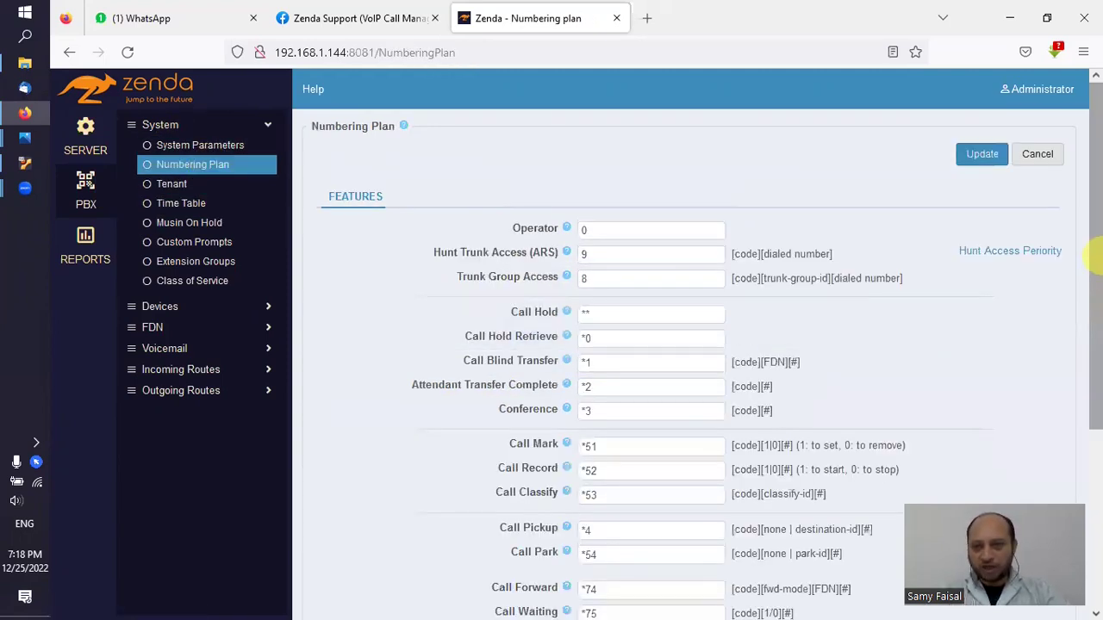
pyautogui.moveTo(1090, 254); pyautogui.dragTo(1093, 431)
pyautogui.moveTo(566, 412)
pyautogui.click(603, 414)
pyautogui.moveTo(603, 414); pyautogui.dragTo(582, 417)
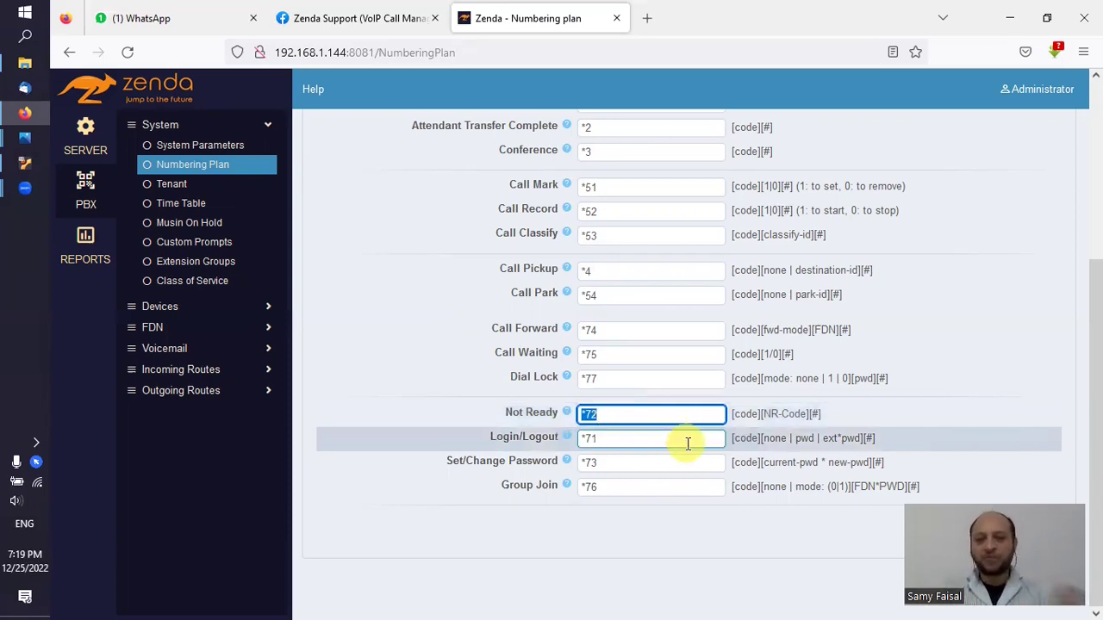
# Step: Return to the basic system parameters and examine the Ready and NotReady entries under Not-Ready Reasons
pyautogui.click(217, 145)
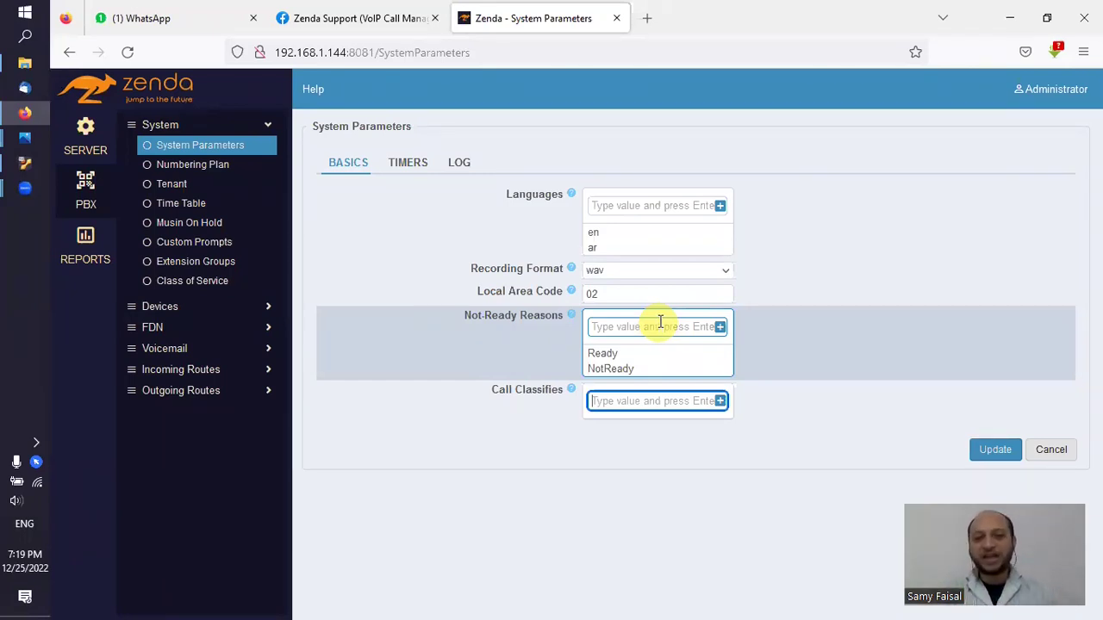
pyautogui.click(615, 328)
pyautogui.click(623, 353)
pyautogui.click(632, 368)
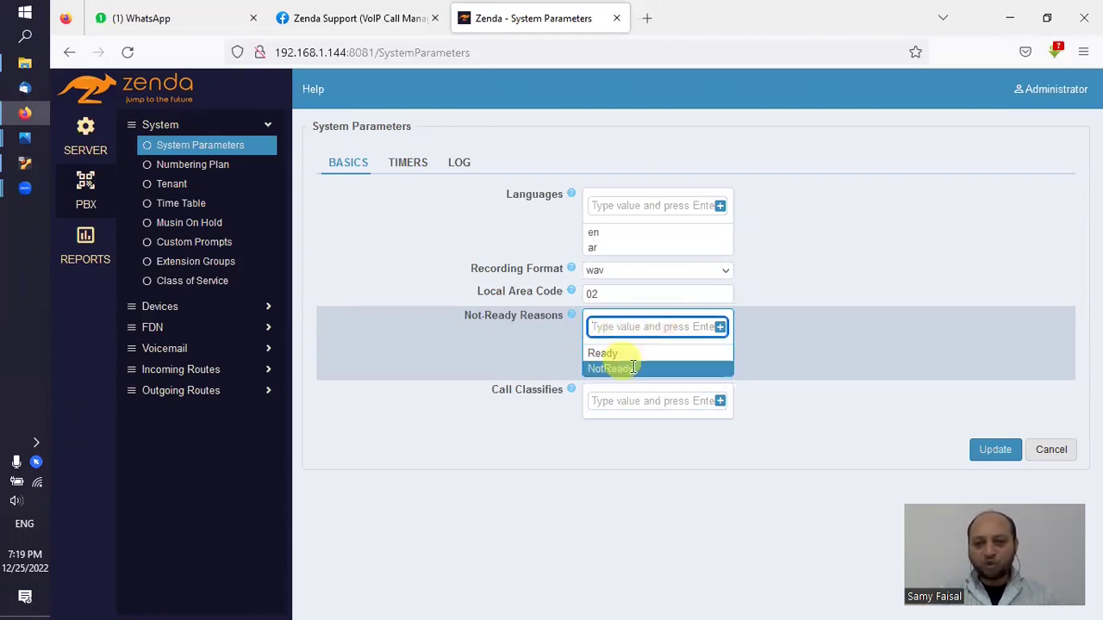
pyautogui.click(642, 355)
pyautogui.click(637, 371)
pyautogui.click(623, 355)
pyautogui.click(635, 369)
pyautogui.click(634, 369)
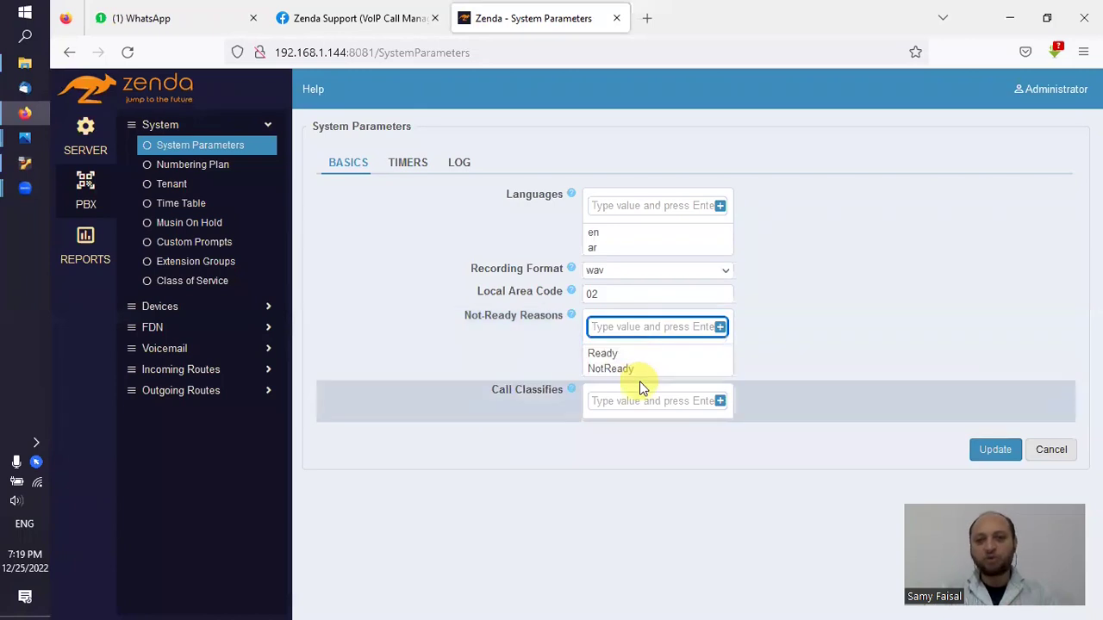
# Step: Add WC, Praying and Lunch to the Not-Ready Reasons and review the full list of reasons
pyautogui.click(638, 327)
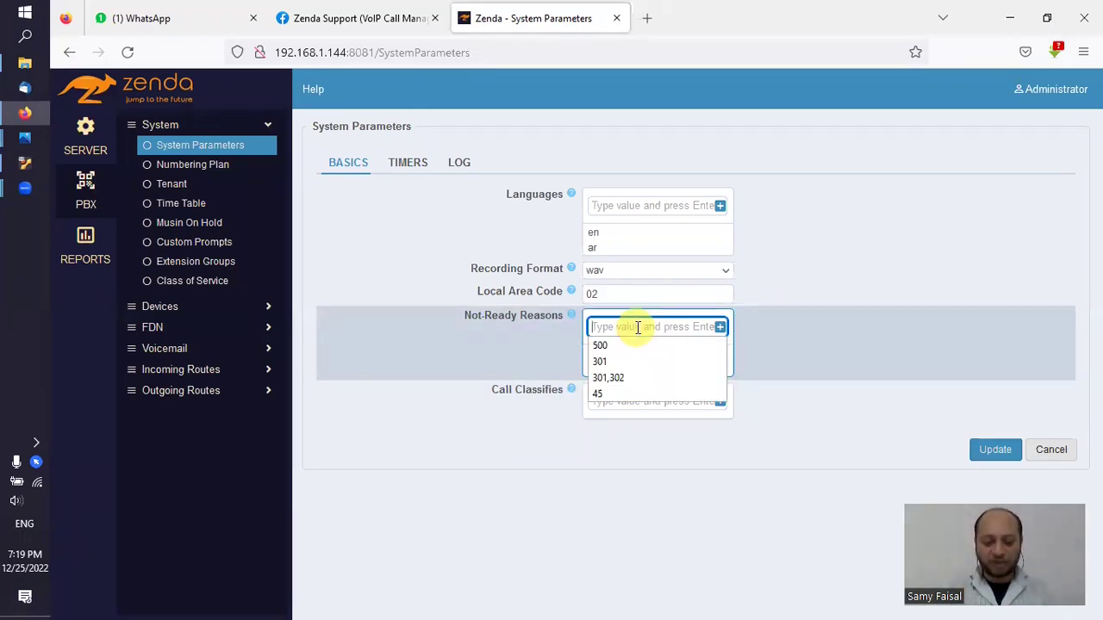
pyautogui.write('WC')
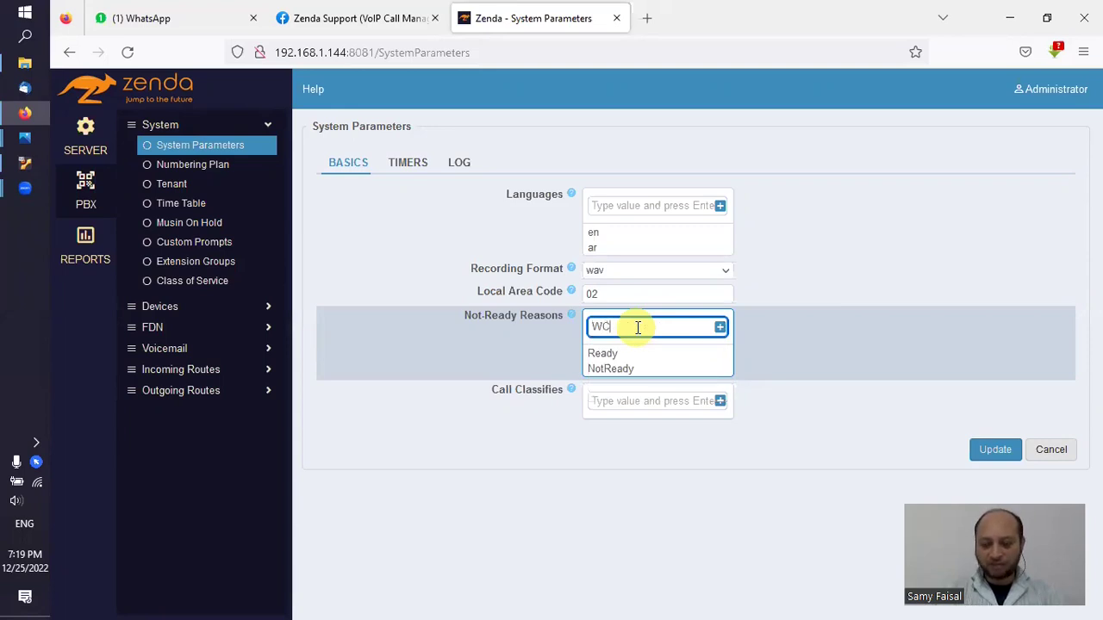
pyautogui.press('Return')
pyautogui.write('Praying')
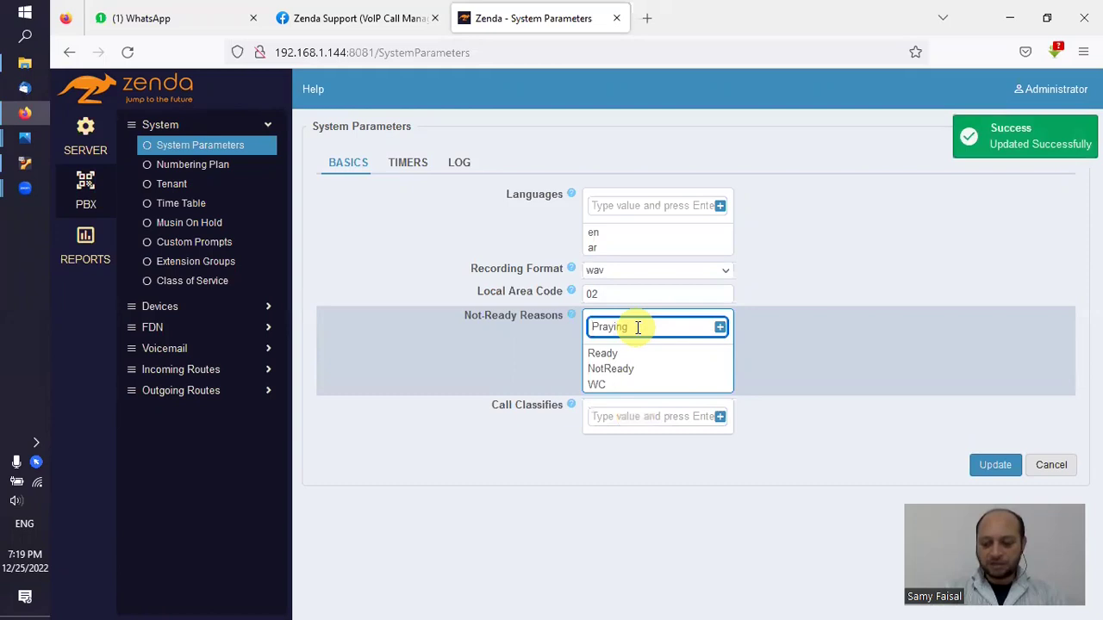
pyautogui.press('Return')
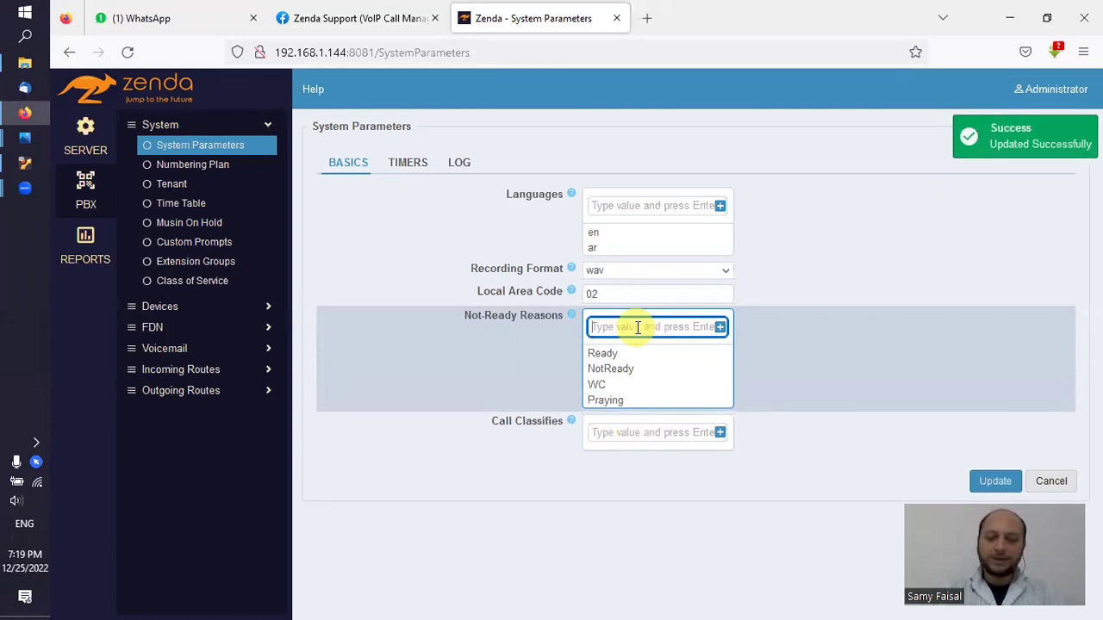
pyautogui.write('Lunch')
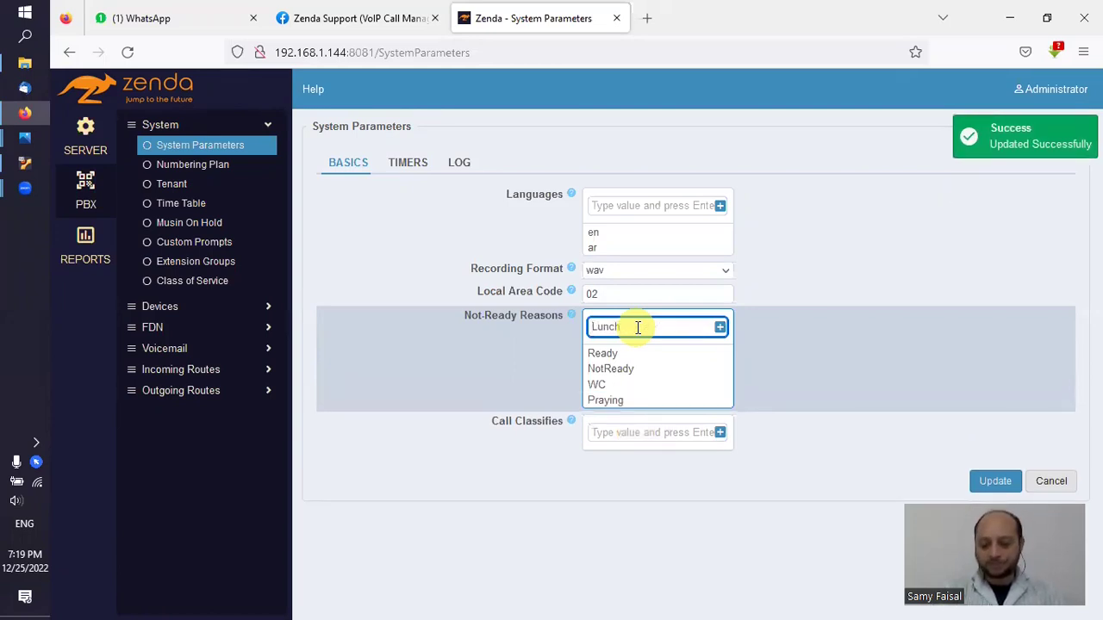
pyautogui.press('Return')
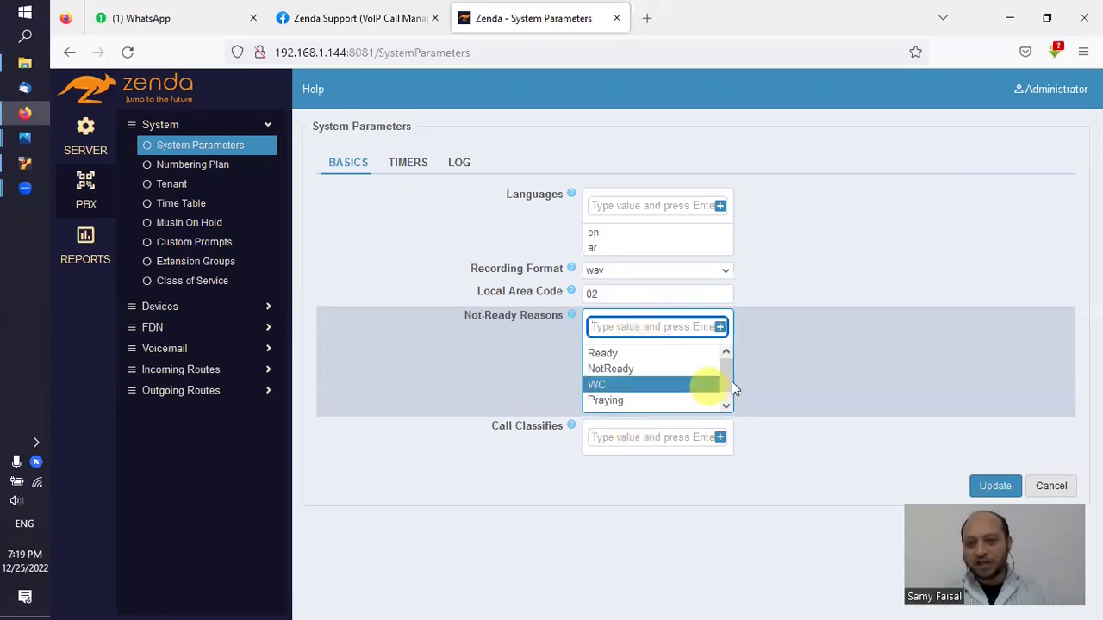
pyautogui.moveTo(726, 372)
pyautogui.mouseDown()
pyautogui.moveTo(728, 401)
pyautogui.moveTo(730, 363)
pyautogui.mouseUp()
pyautogui.click(662, 390)
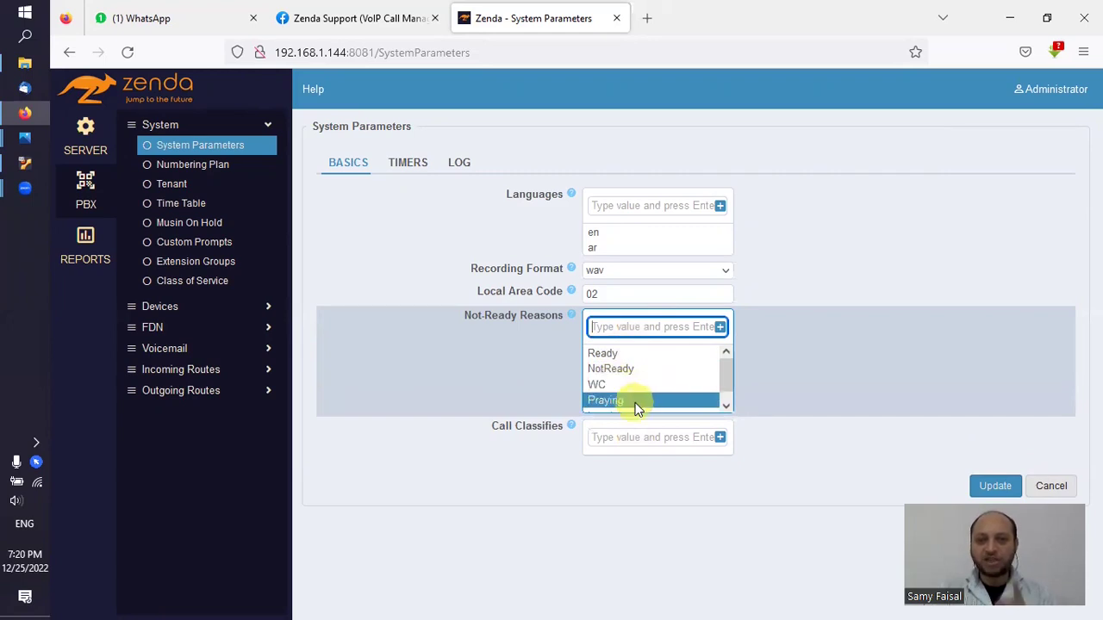
pyautogui.scroll(-1, 722, 379)
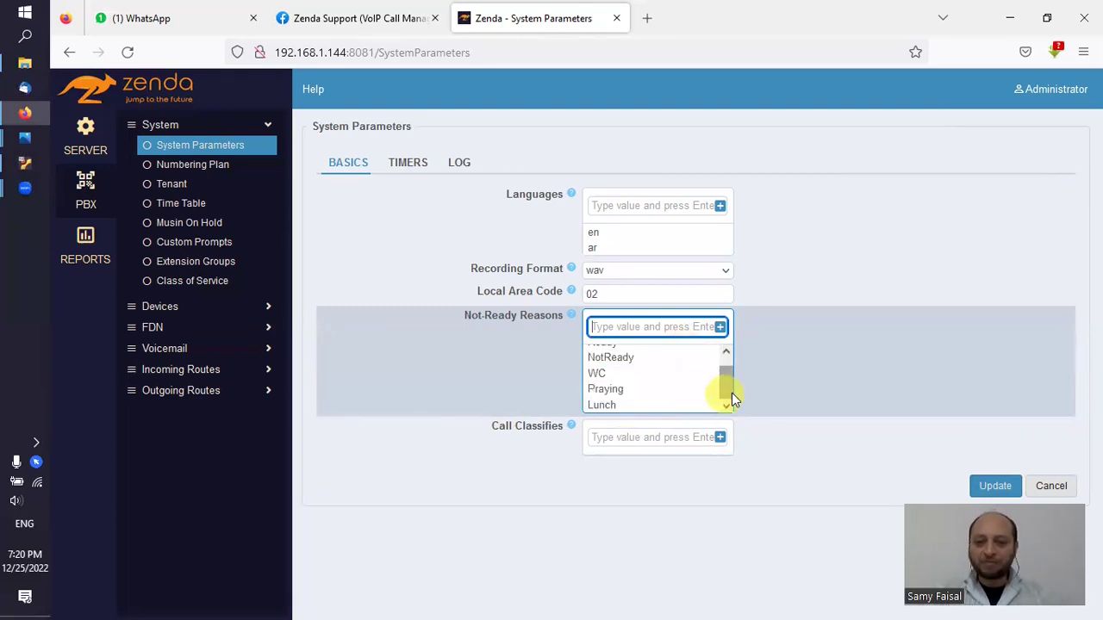
pyautogui.moveTo(731, 393); pyautogui.dragTo(730, 363)
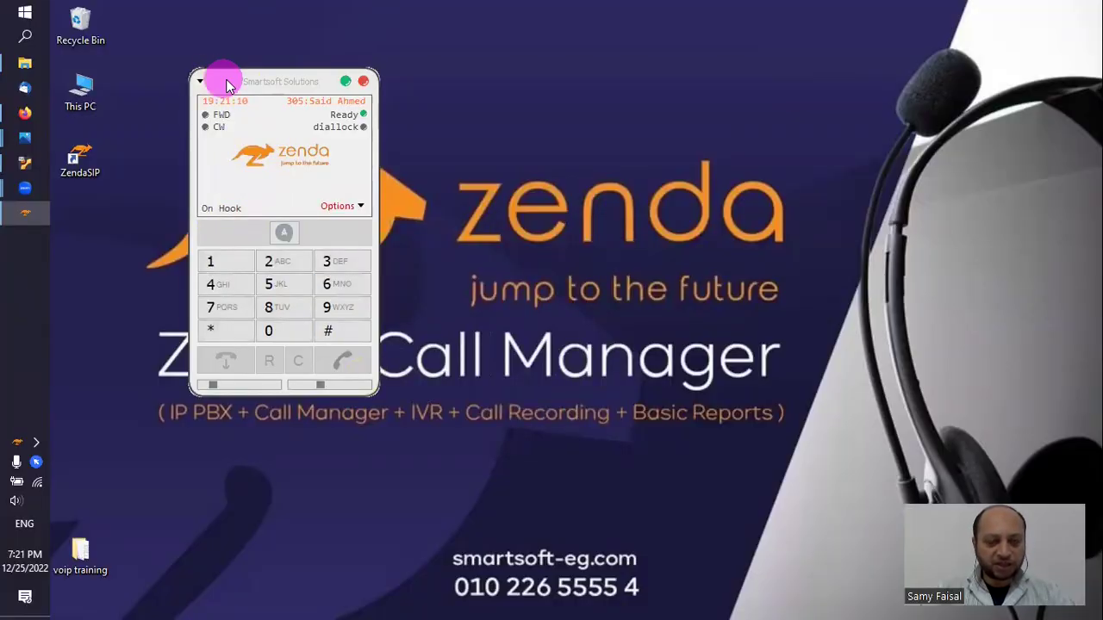
# Step: In the Zenda softphone on the desktop, enter the Not Ready code *72 followed by reason code 2
pyautogui.moveTo(221, 77); pyautogui.dragTo(239, 63)
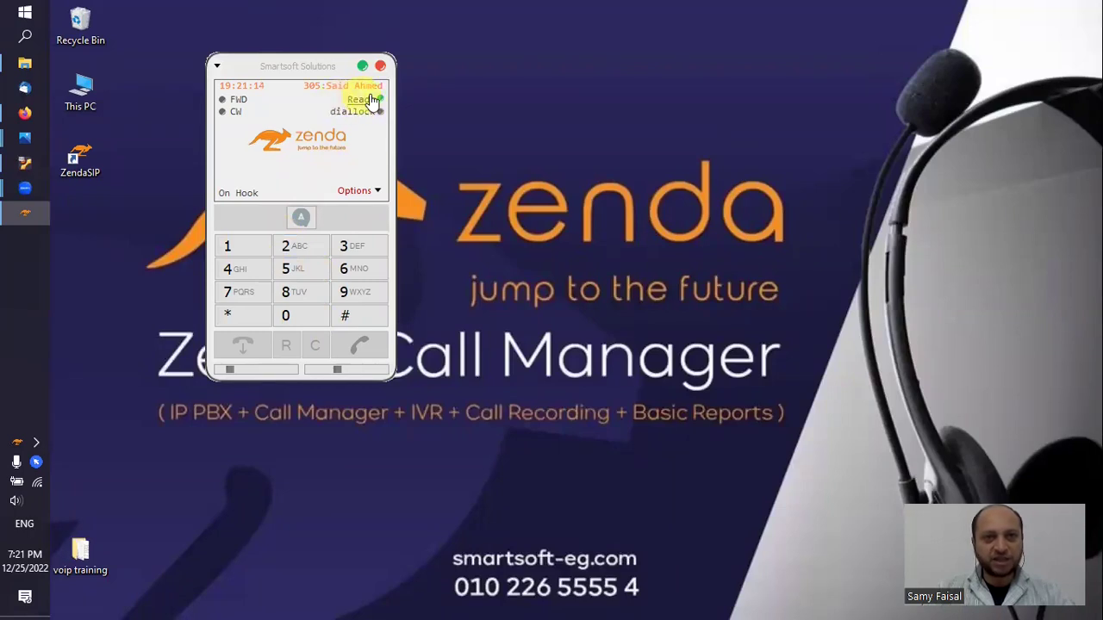
pyautogui.click(241, 319)
pyautogui.click(239, 291)
pyautogui.click(288, 247)
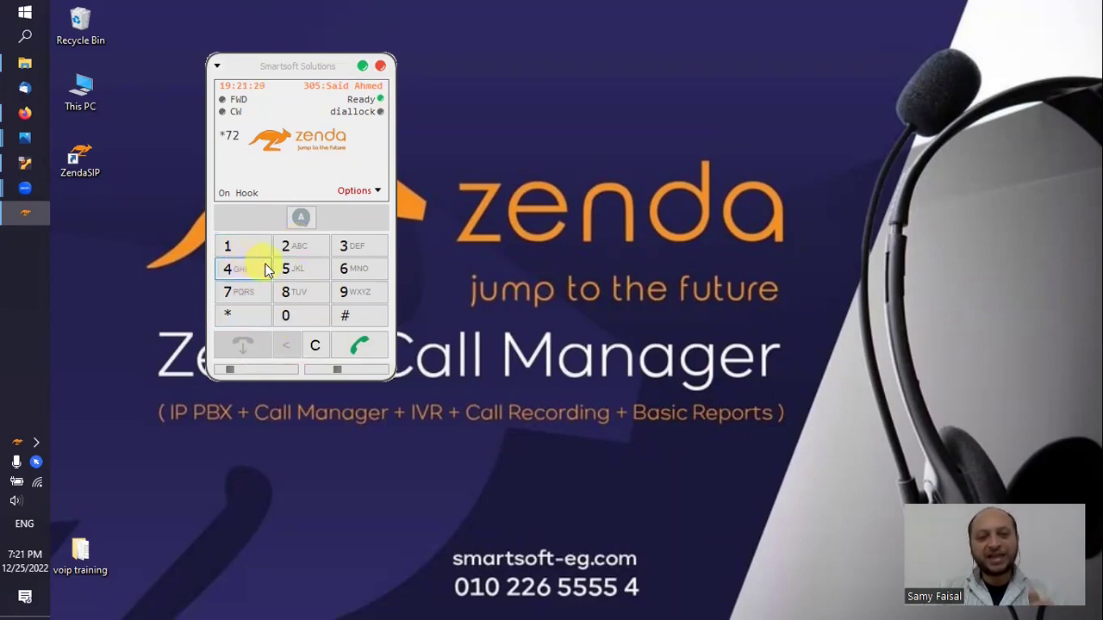
pyautogui.click(293, 250)
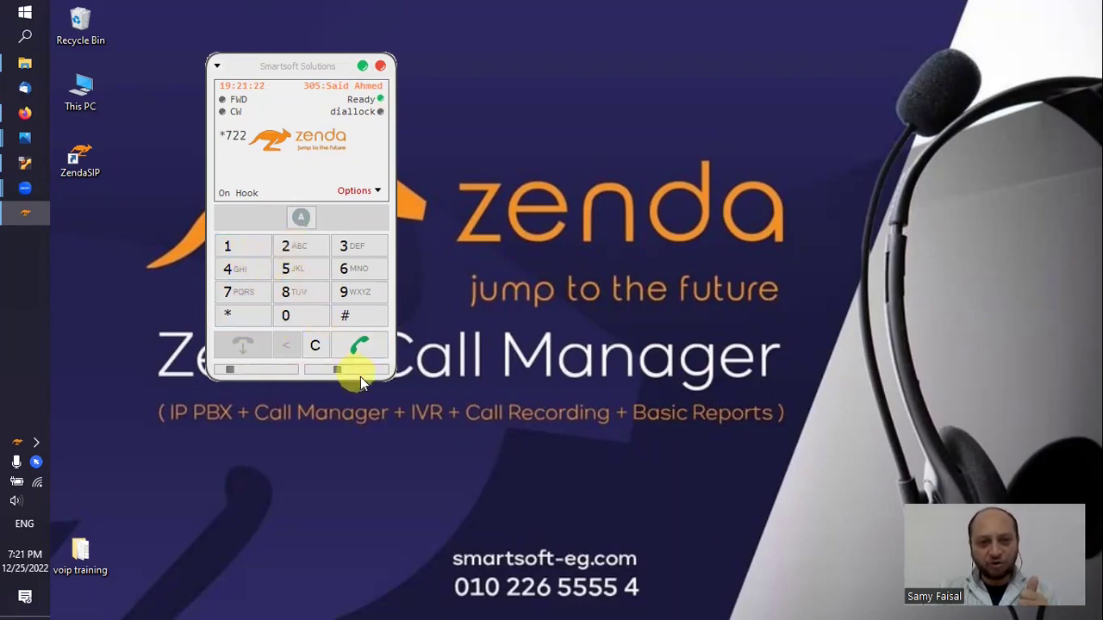
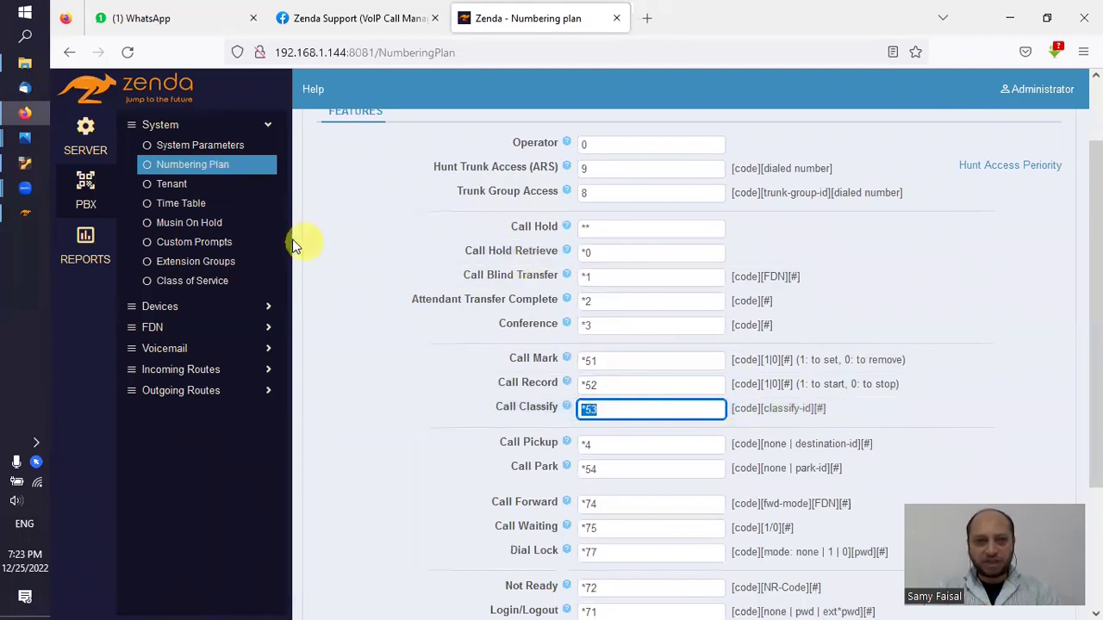
# Step: Add Success, Failed and WrongNumber to the Call Classifies in the basic system parameters
pyautogui.click(224, 144)
pyautogui.click(655, 443)
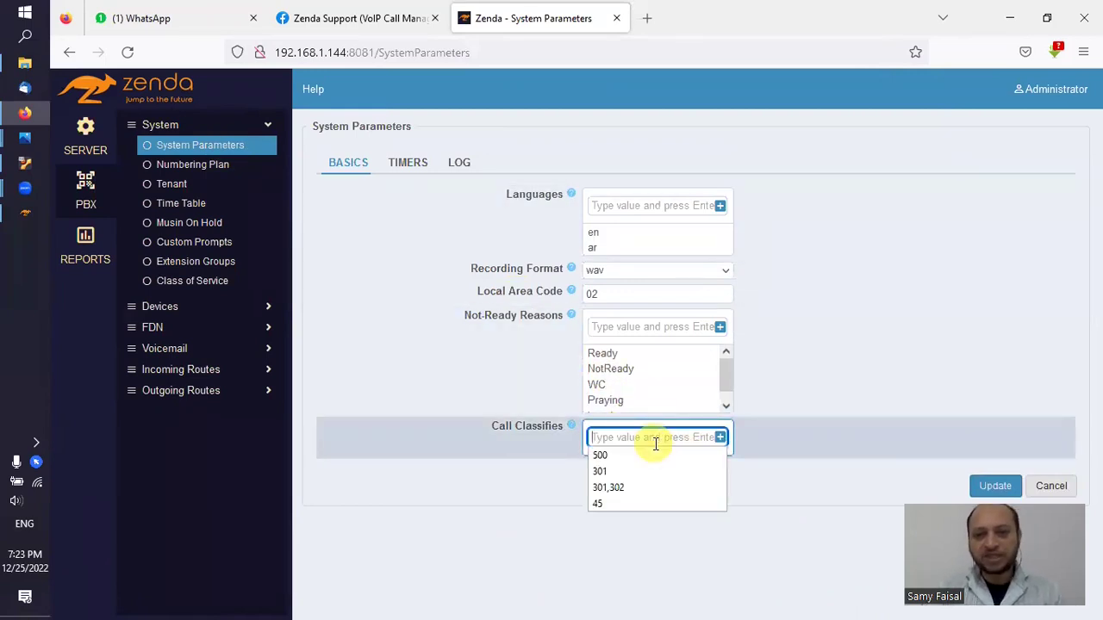
pyautogui.click(794, 365)
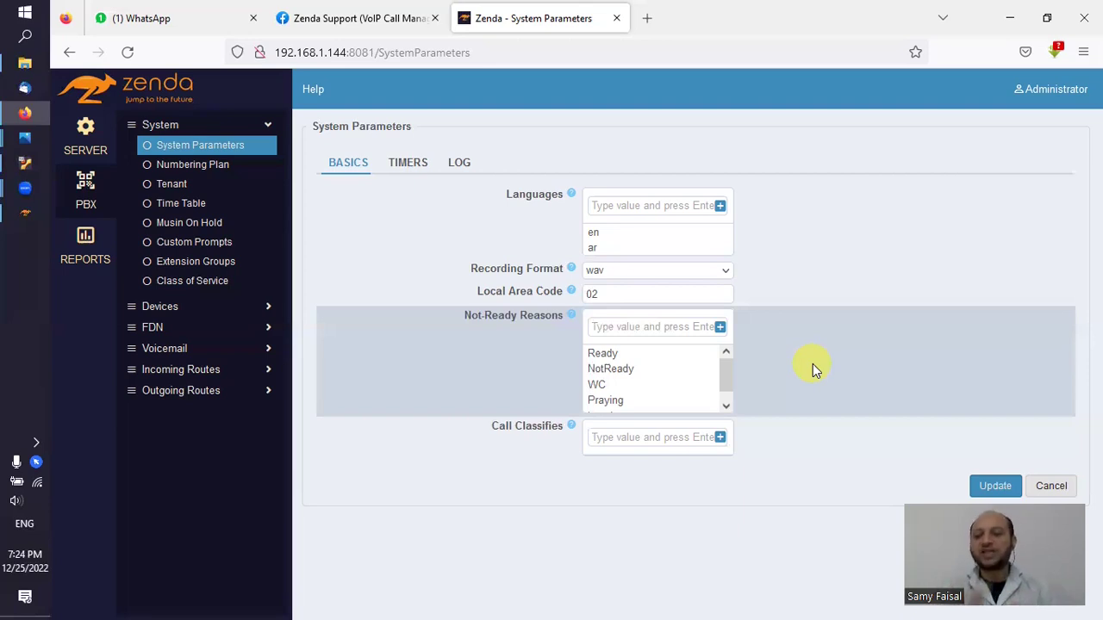
pyautogui.click(633, 440)
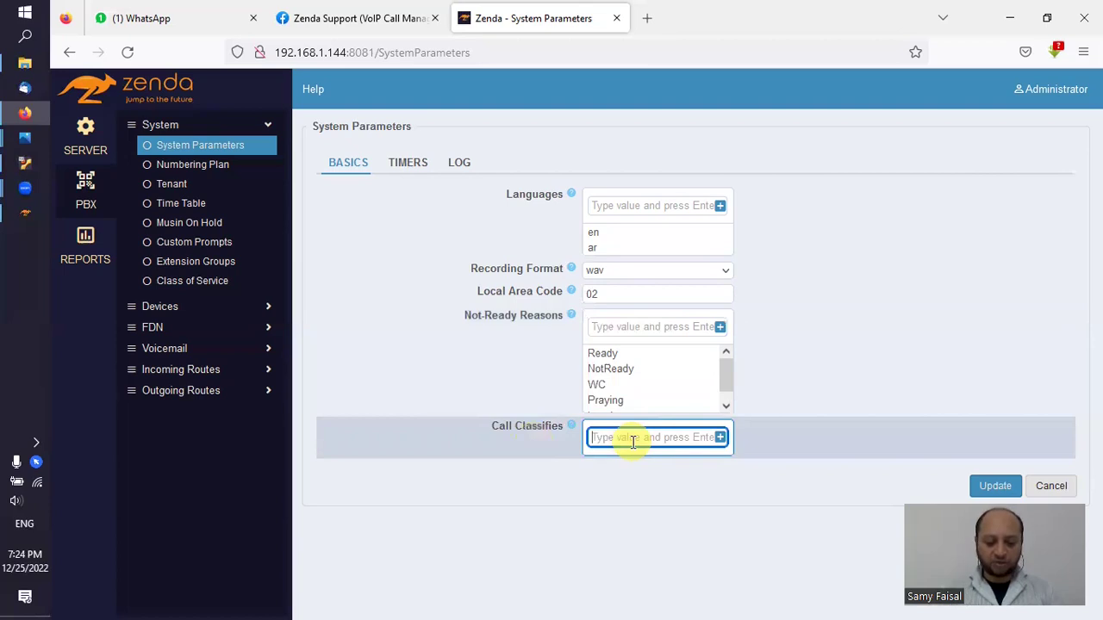
pyautogui.write('Success')
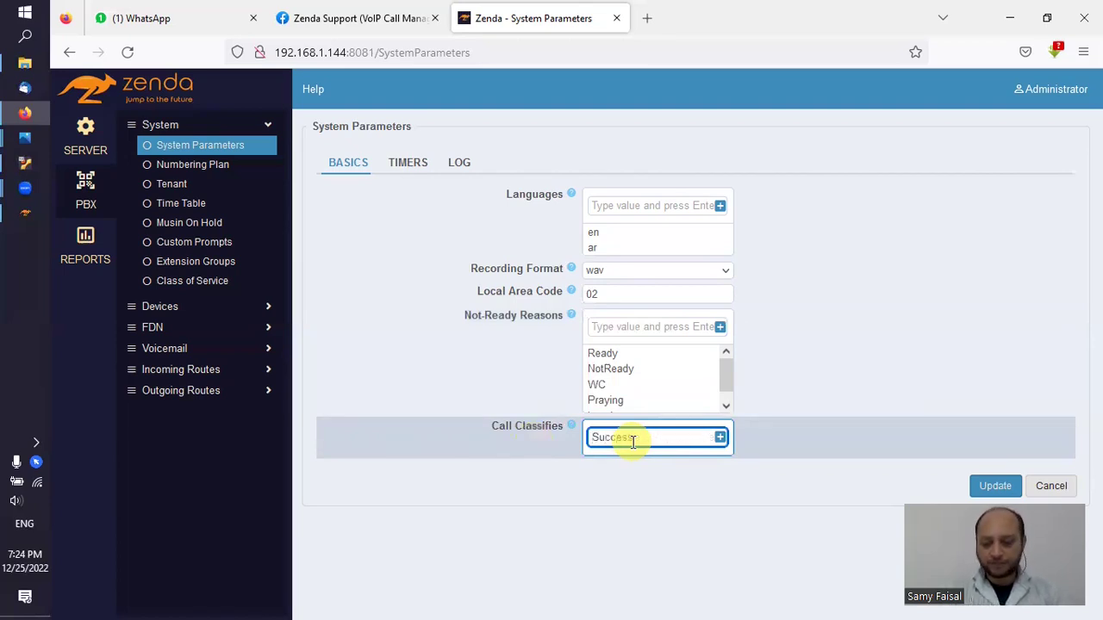
pyautogui.press('Return')
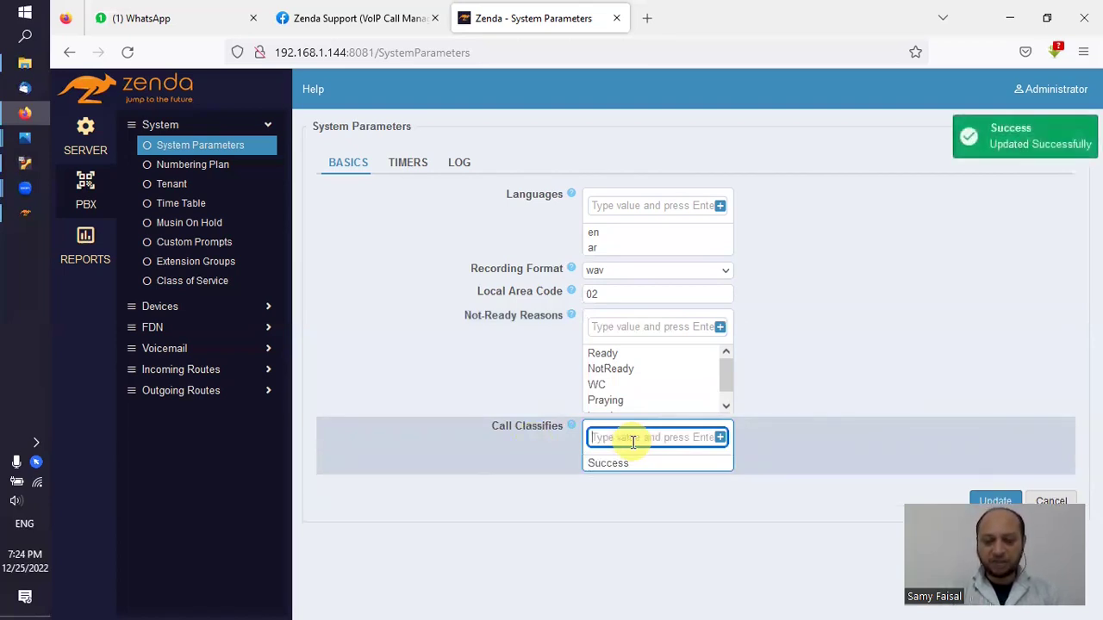
pyautogui.write('Failed')
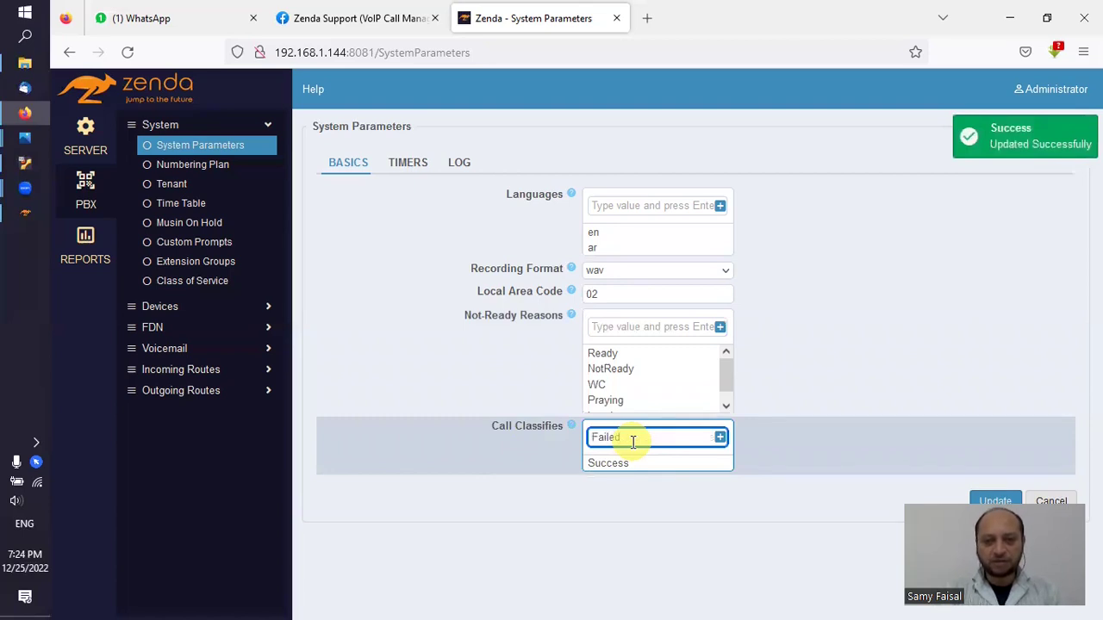
pyautogui.press('Return')
pyautogui.write('W')
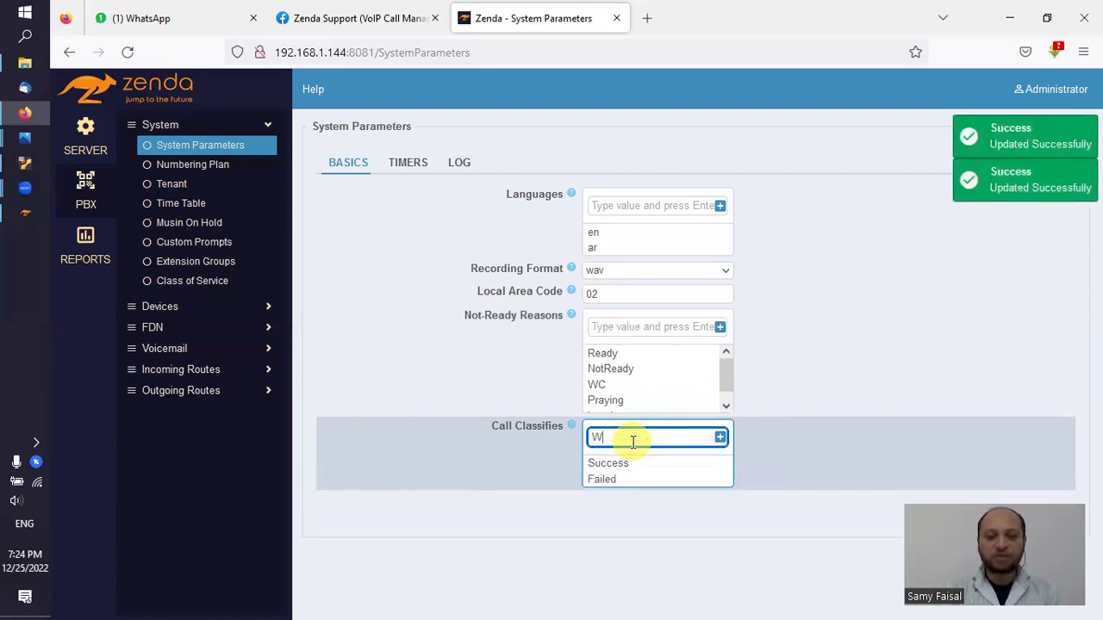
pyautogui.write('rongNumber')
pyautogui.press('Return')
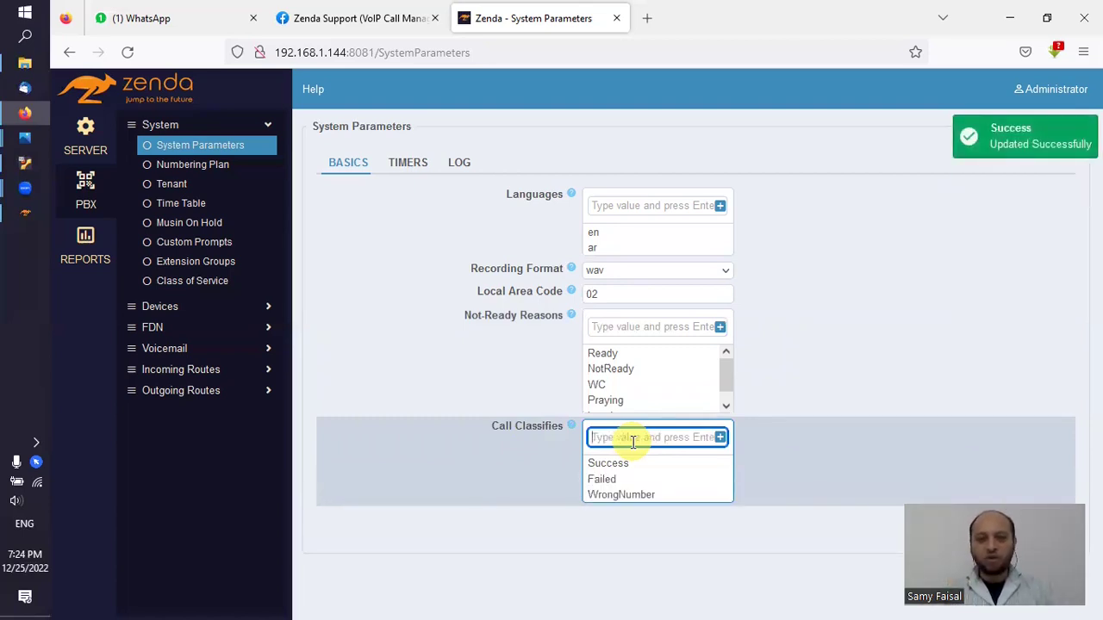
# Step: Examine the Call Classifies entries and look up the matching Call Classify code in the numbering plan
pyautogui.click(591, 465)
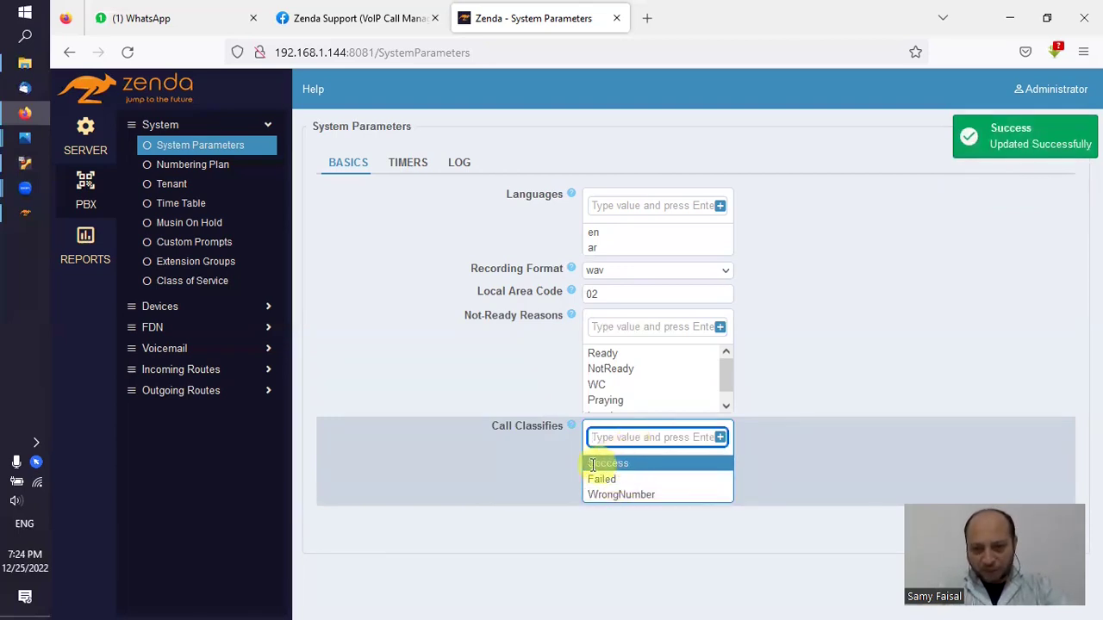
pyautogui.click(615, 482)
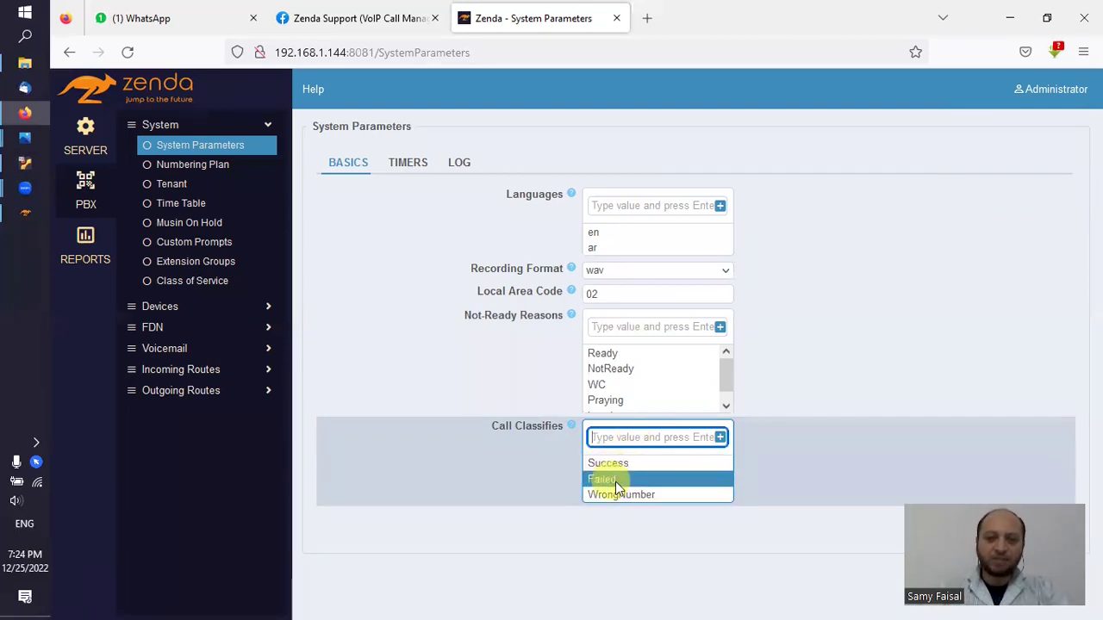
pyautogui.click(662, 494)
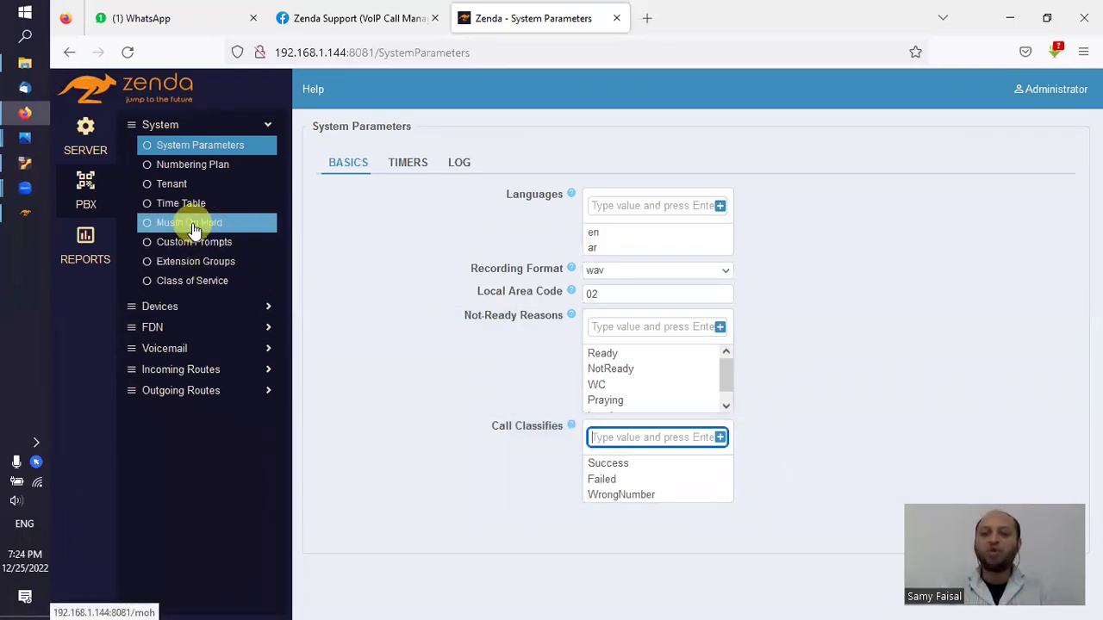
pyautogui.click(205, 172)
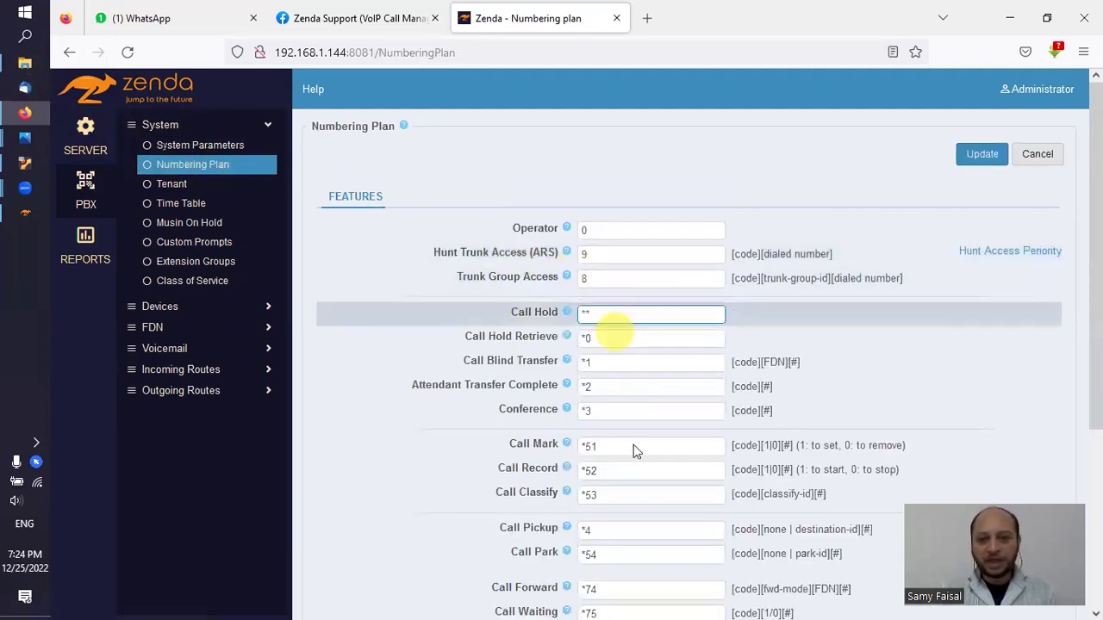
pyautogui.click(599, 495)
pyautogui.doubleClick(599, 495)
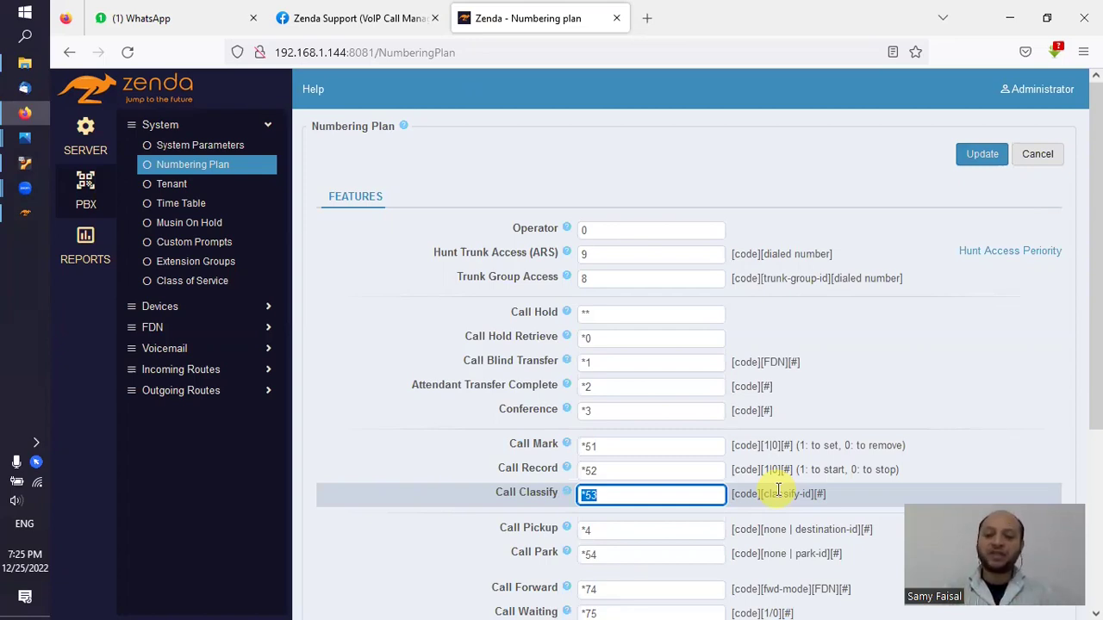
# Step: Run the basic calls report for 25/12/2021 to 25/12/2022 and view its Classify column
pyautogui.click(86, 244)
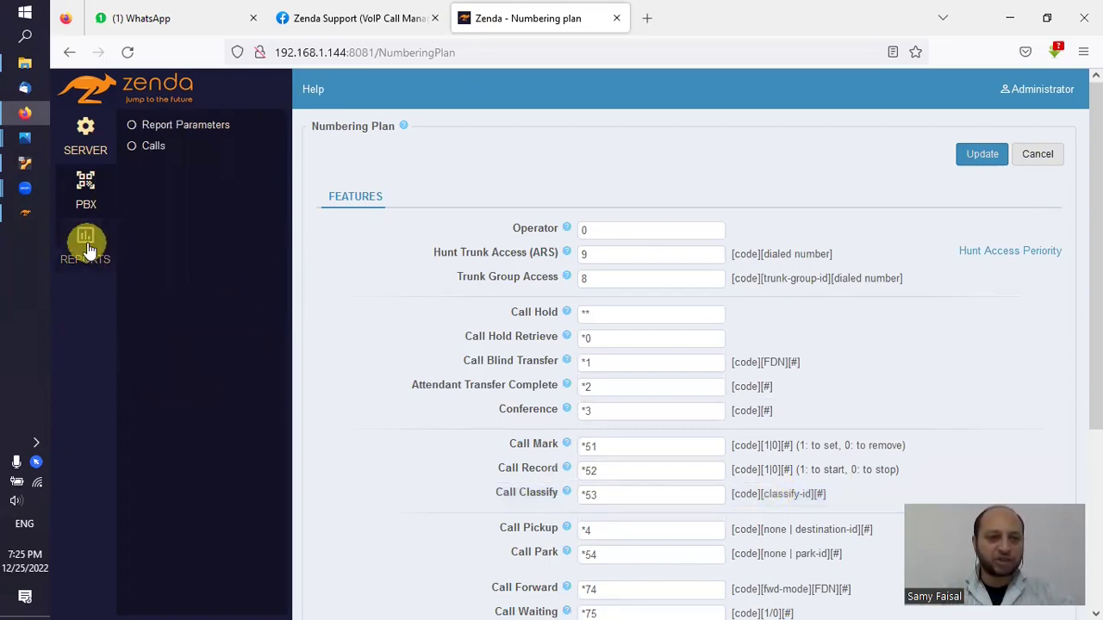
pyautogui.click(181, 148)
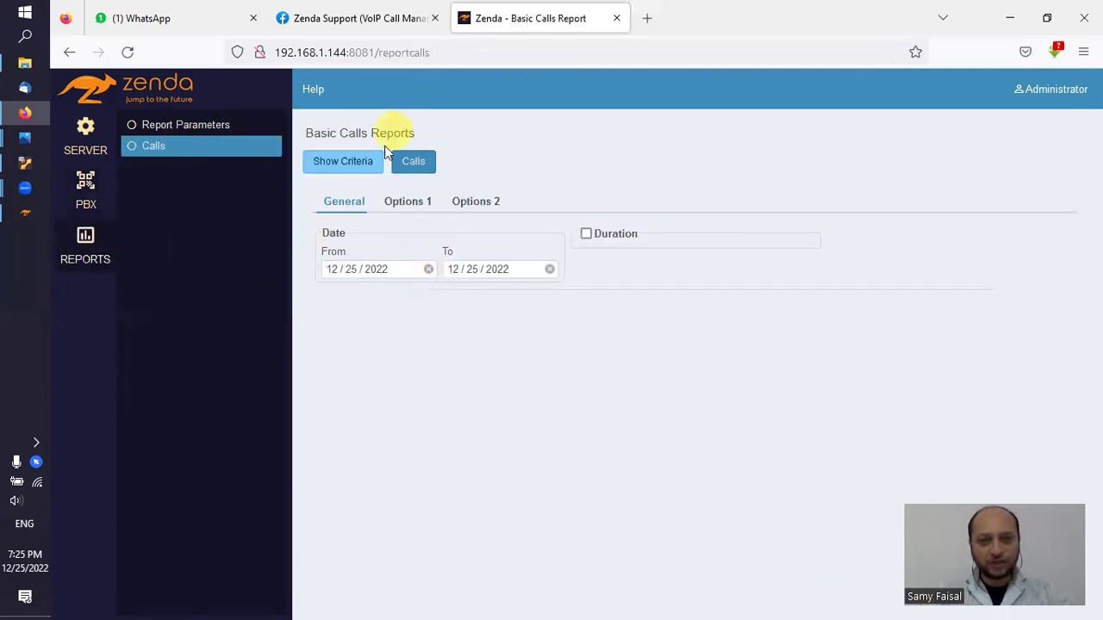
pyautogui.click(369, 273)
pyautogui.press('Down')
pyautogui.click(415, 169)
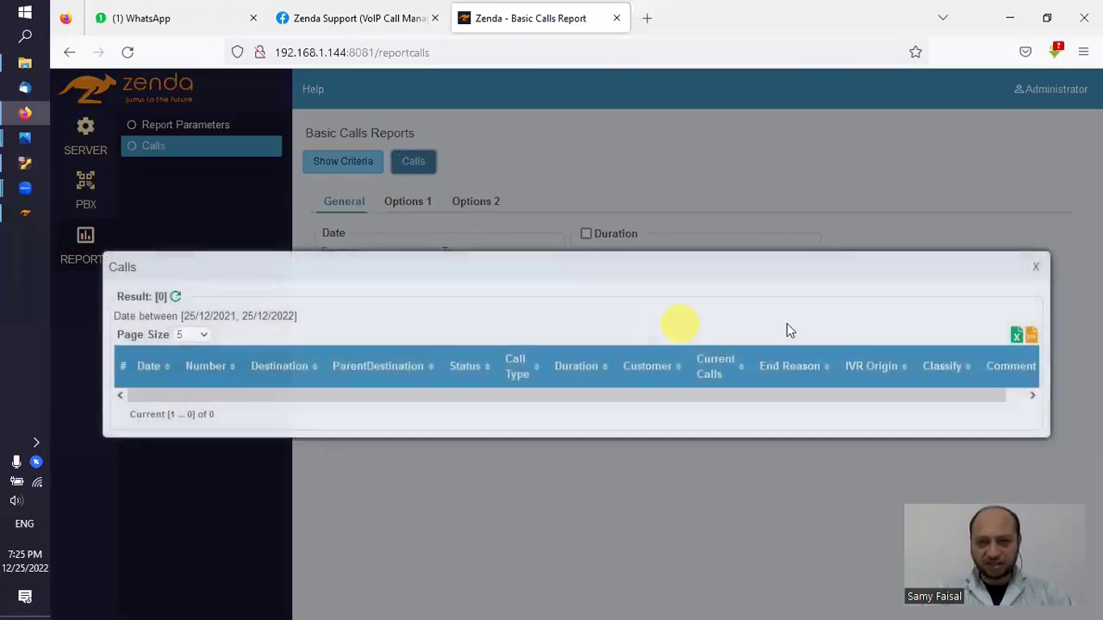
pyautogui.moveTo(564, 434); pyautogui.dragTo(811, 428)
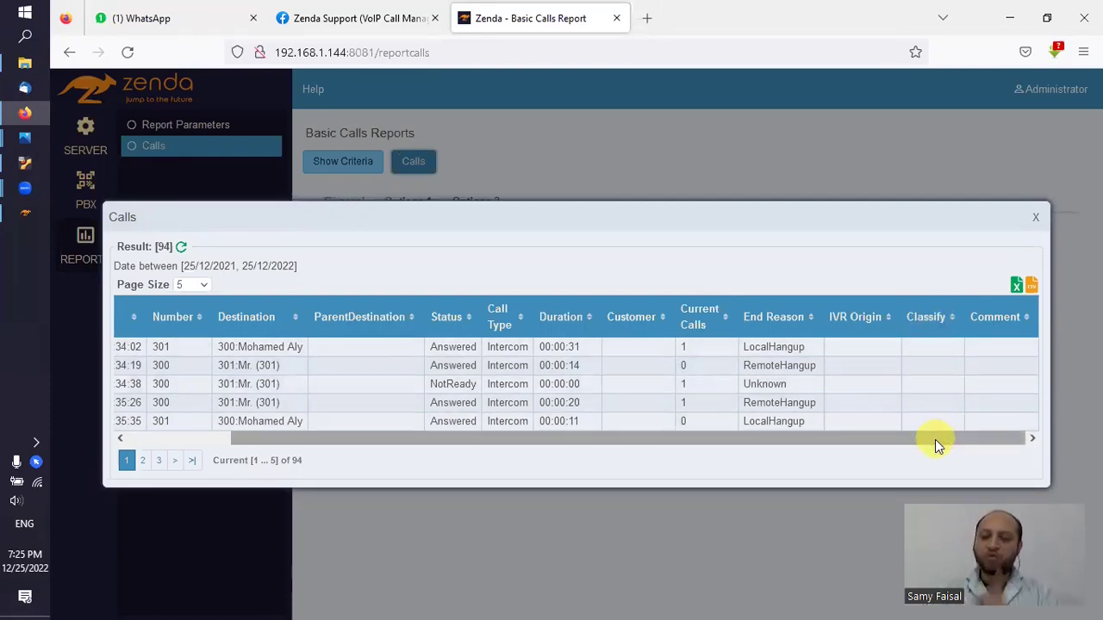
# Step: Close the calls result and examine the Basic Calls Reports filter criteria under General, Options 1 and Options 2
pyautogui.moveTo(935, 441); pyautogui.dragTo(762, 443)
pyautogui.click(1035, 217)
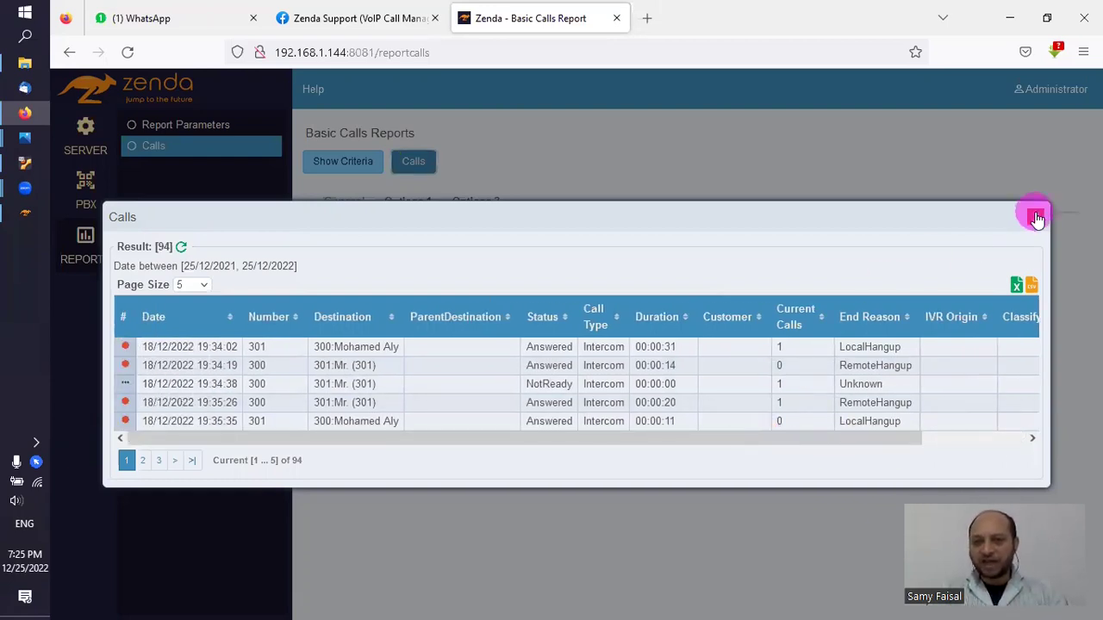
pyautogui.click(473, 203)
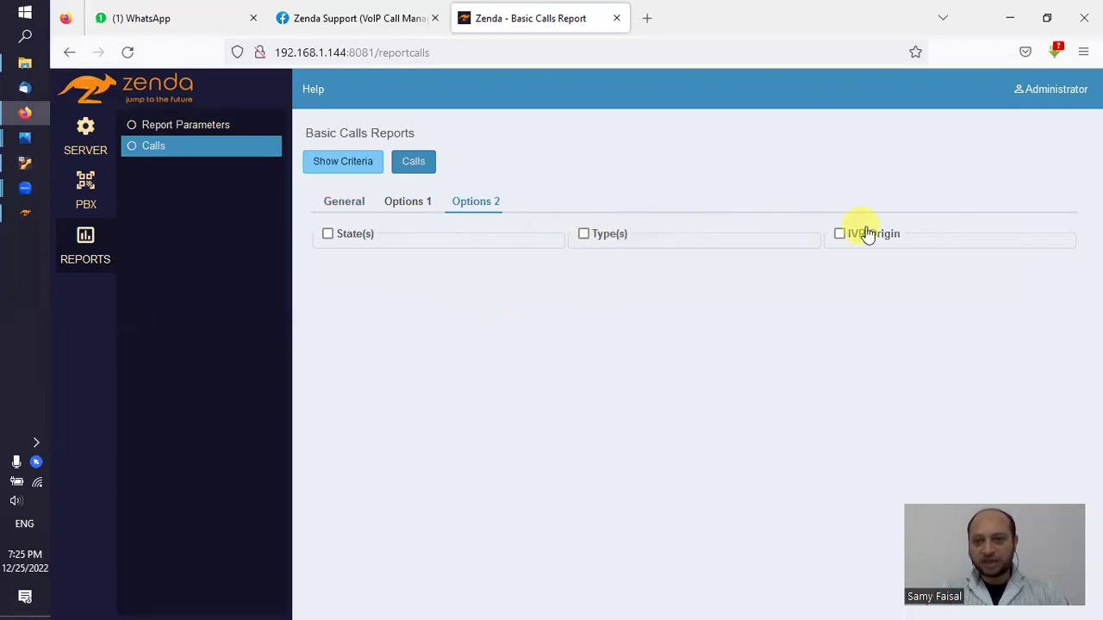
pyautogui.click(407, 203)
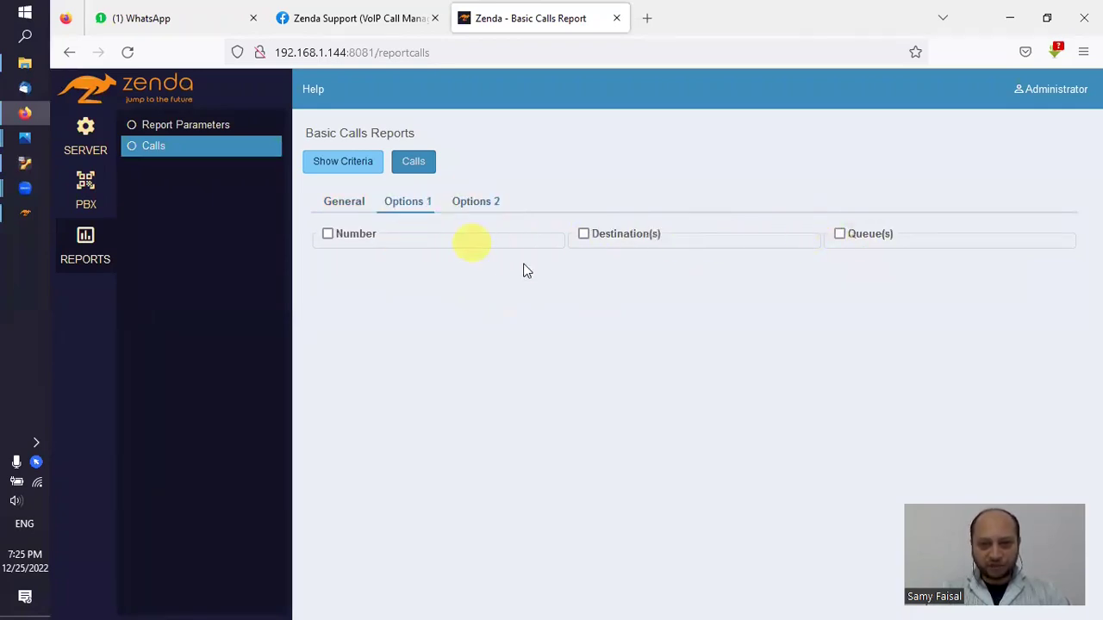
pyautogui.click(344, 204)
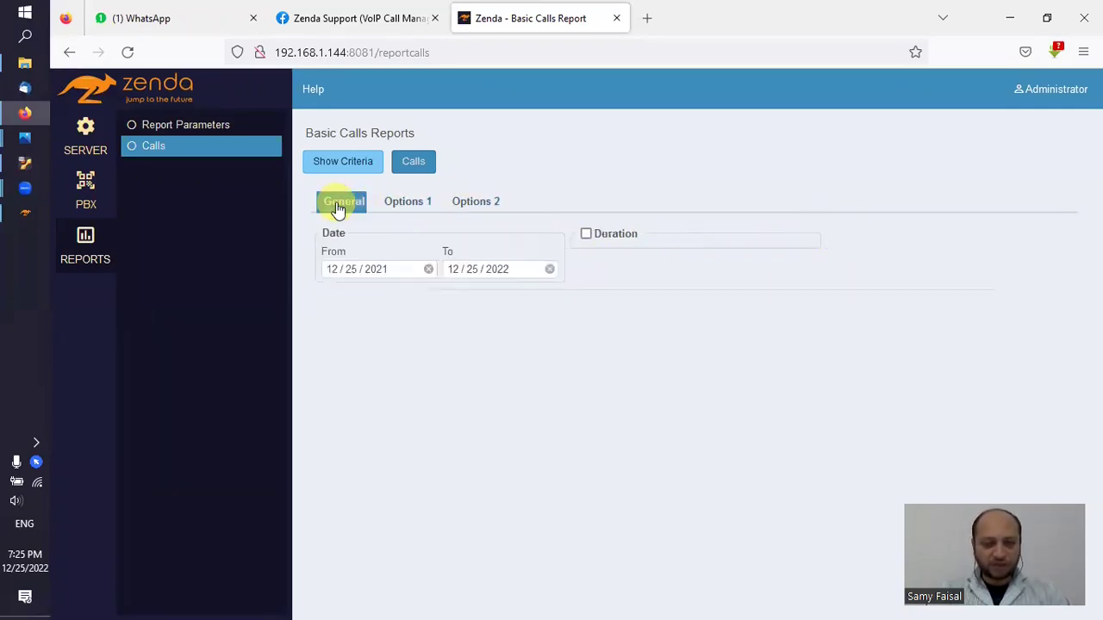
pyautogui.click(414, 205)
pyautogui.click(472, 203)
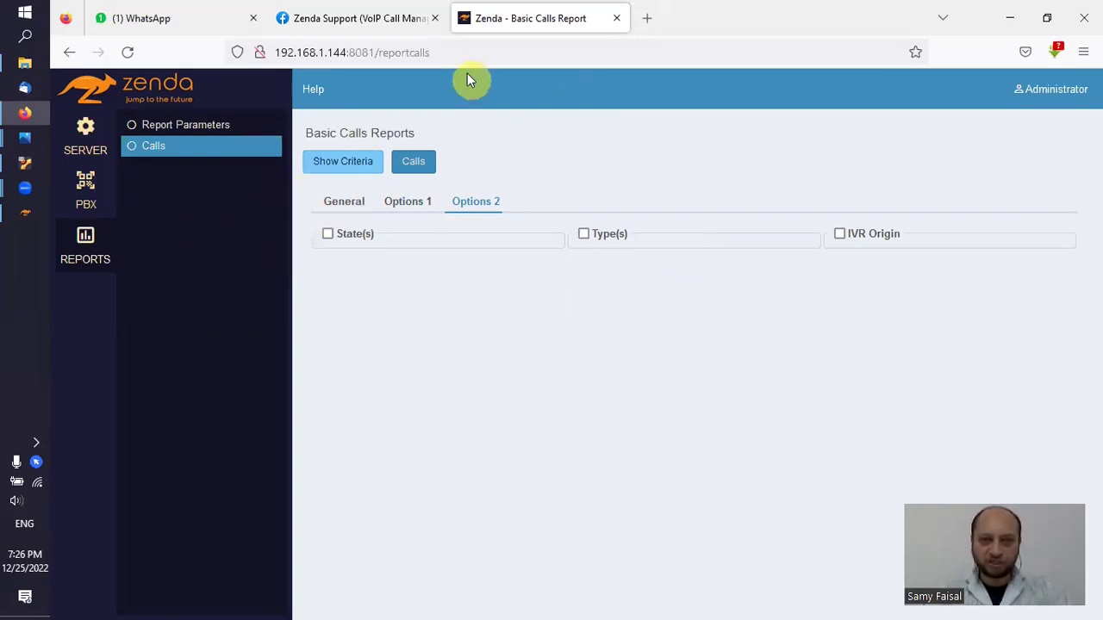
# Step: Return to the PBX system parameters and examine the DTMF timers First Digit Time and Inter Digits Time
pyautogui.click(86, 136)
pyautogui.click(664, 436)
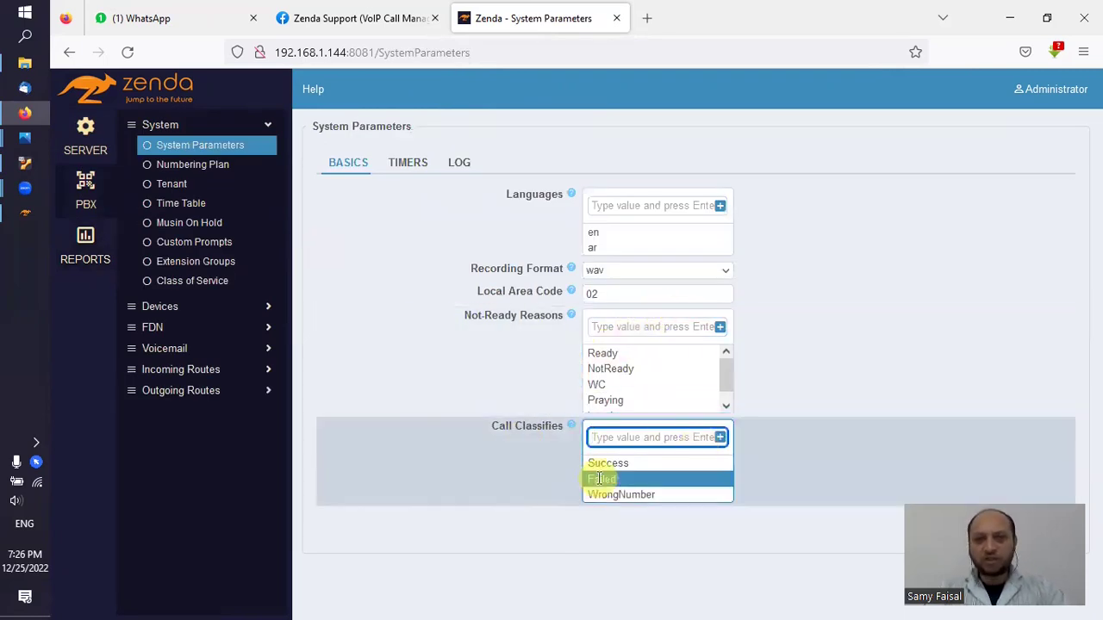
pyautogui.click(405, 167)
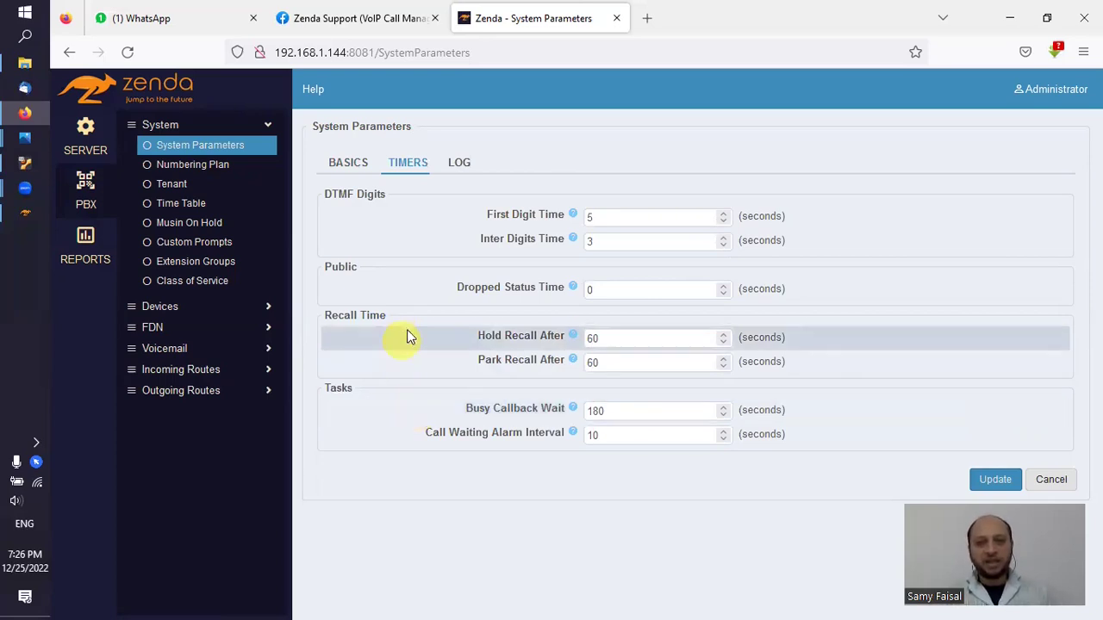
pyautogui.moveTo(571, 222)
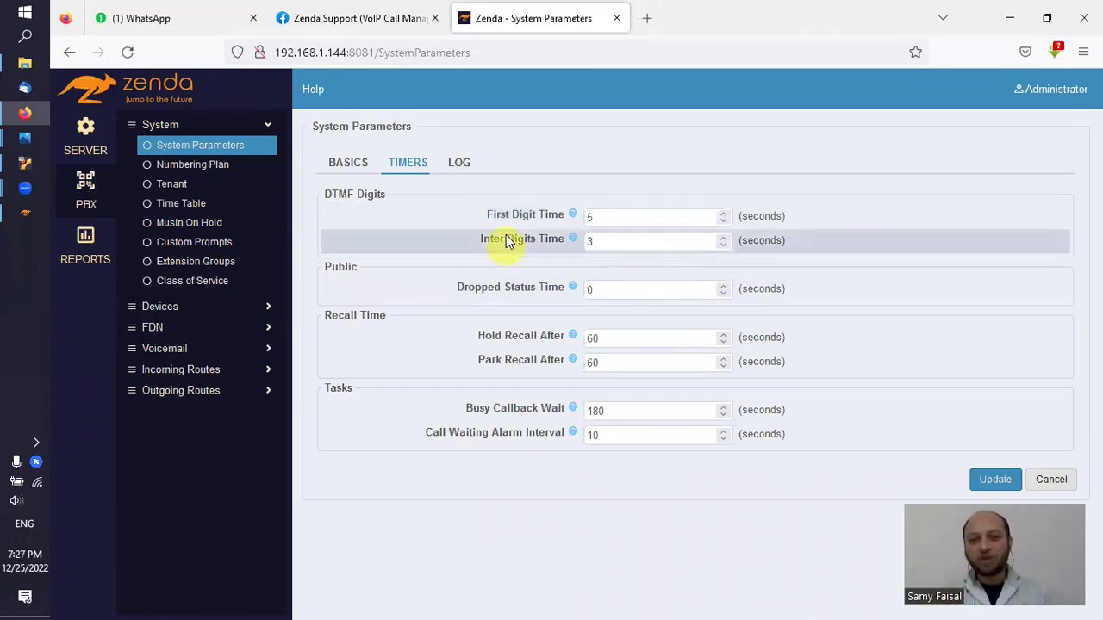
pyautogui.doubleClick(623, 218)
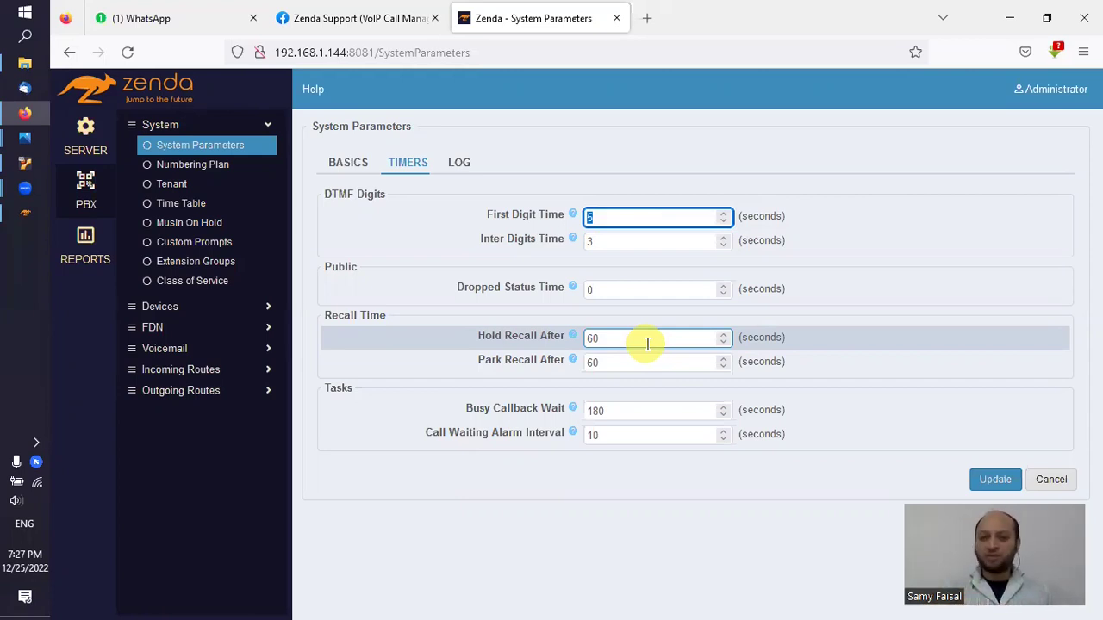
pyautogui.moveTo(572, 214)
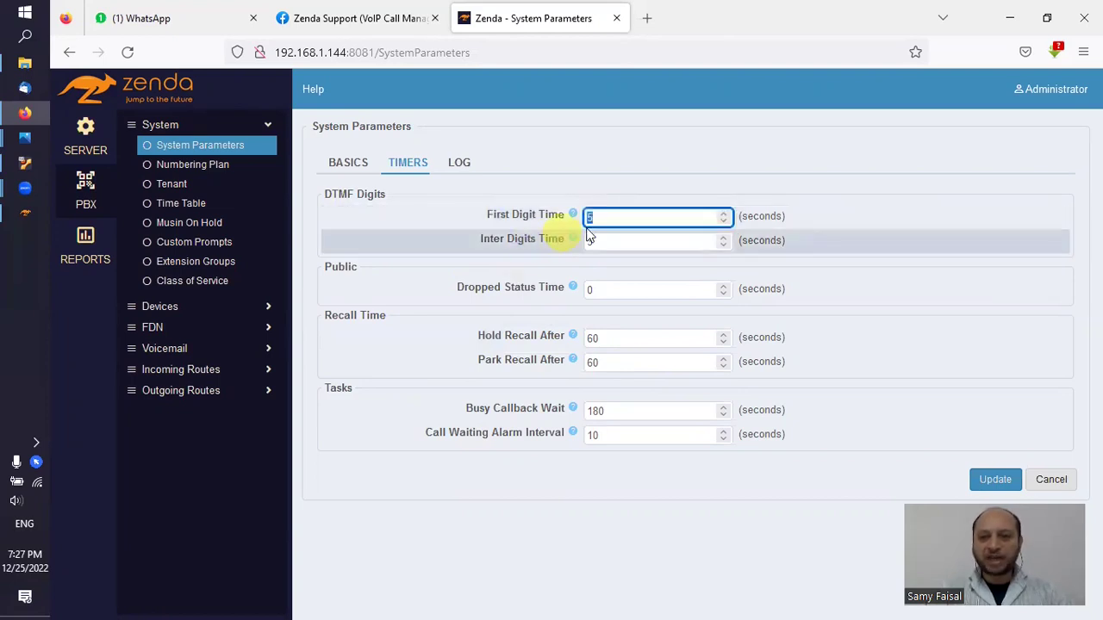
pyautogui.click(607, 240)
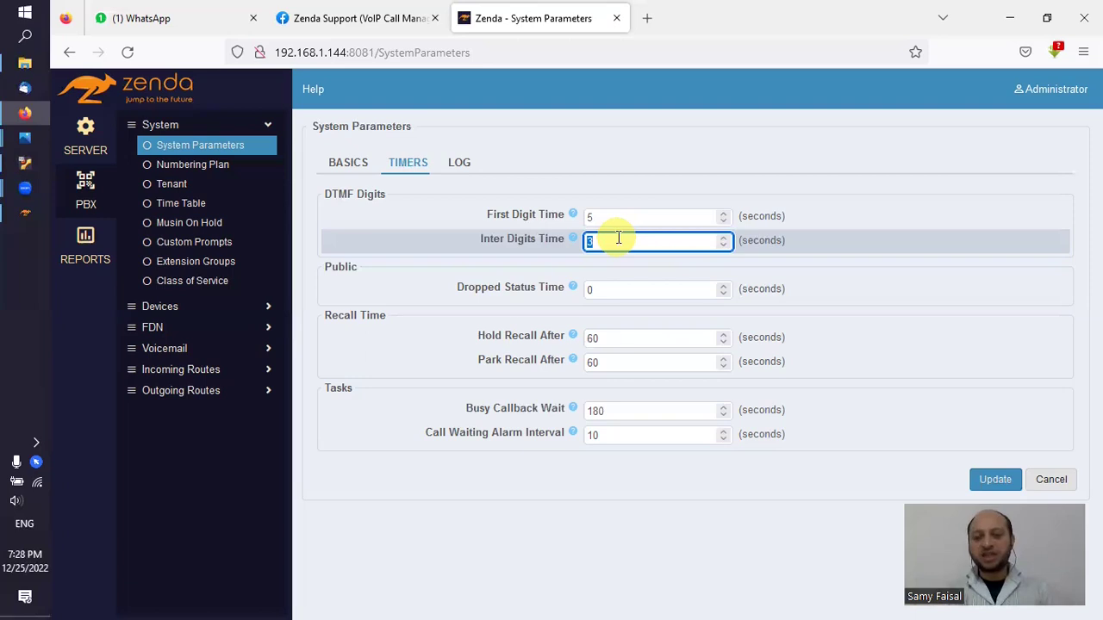
pyautogui.click(592, 216)
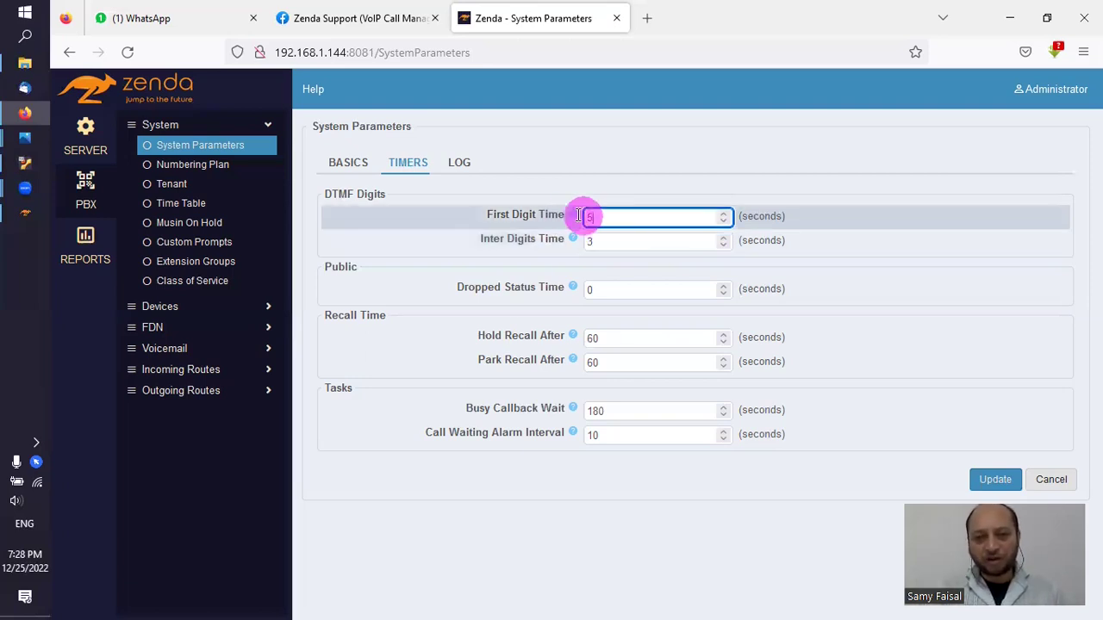
pyautogui.click(606, 241)
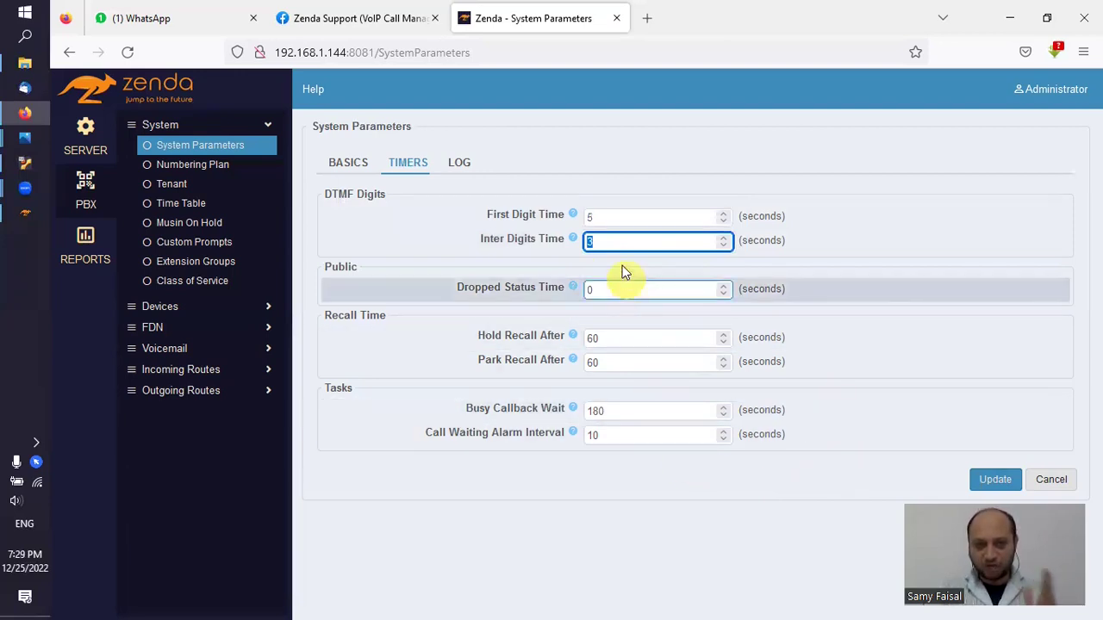
pyautogui.click(606, 242)
pyautogui.click(583, 217)
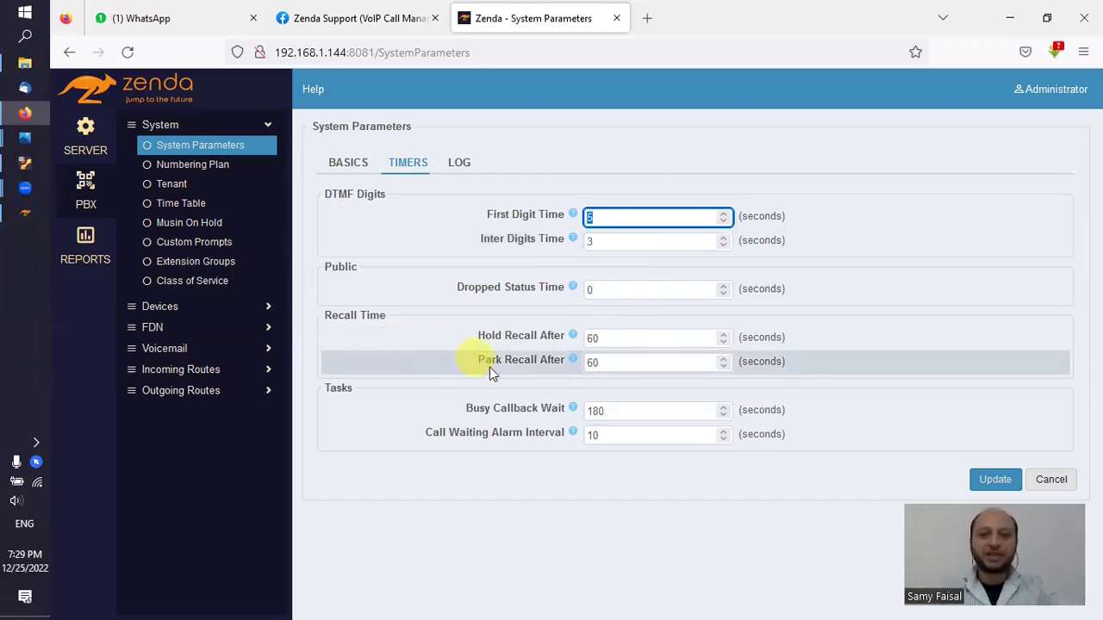
# Step: Try a Dropped Status Time of 10 seconds and set it back to 0
pyautogui.click(608, 291)
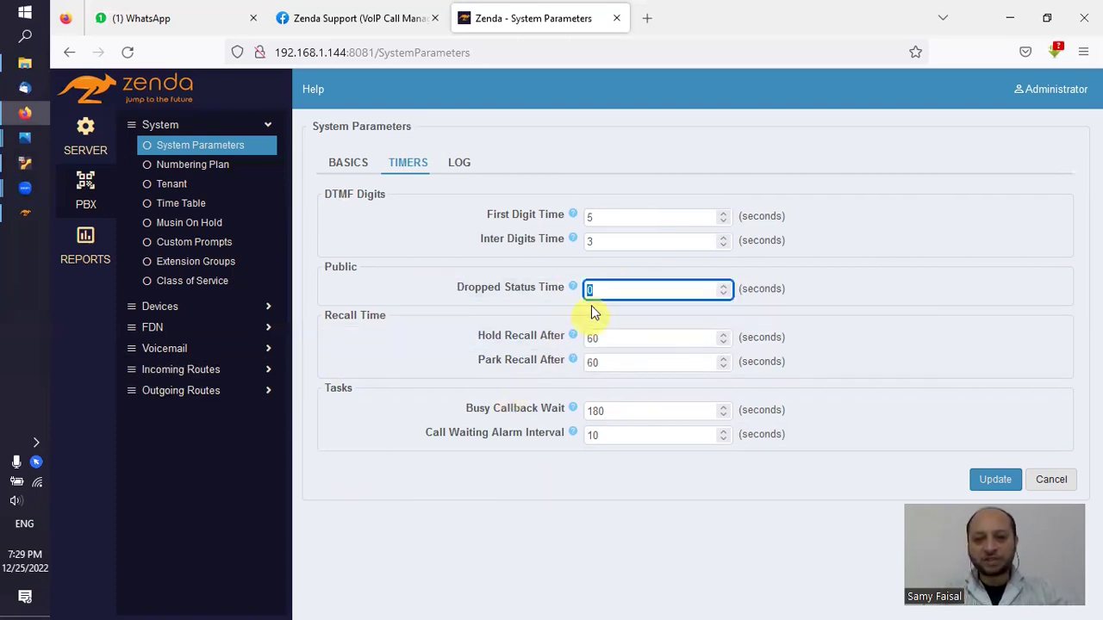
pyautogui.write('10')
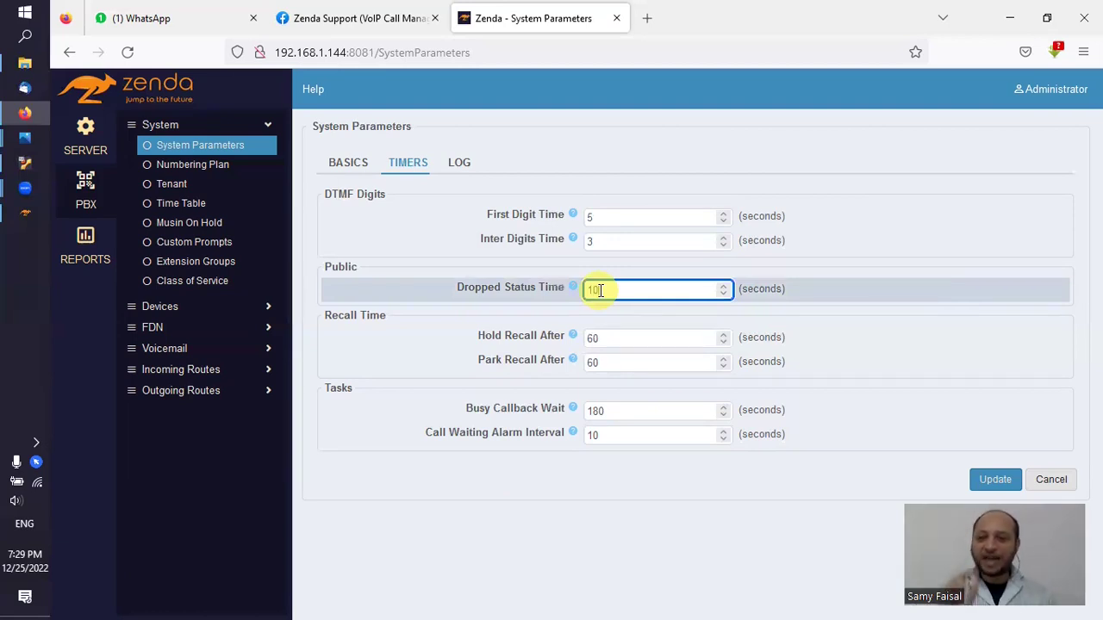
pyautogui.moveTo(601, 290); pyautogui.dragTo(571, 289)
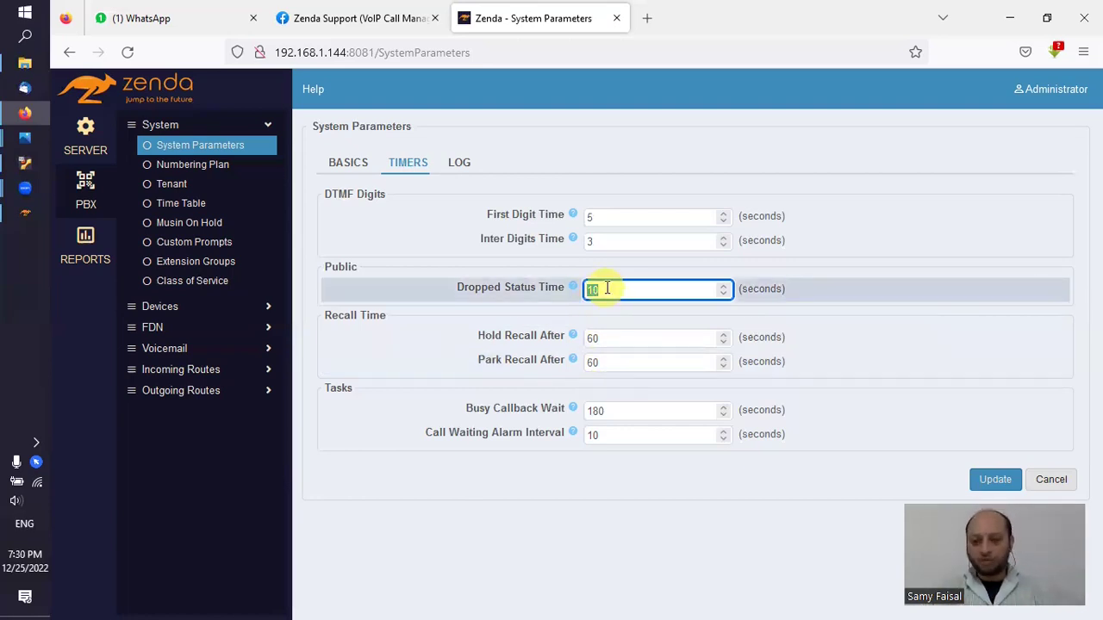
pyautogui.press('BackSpace')
pyautogui.write('0')
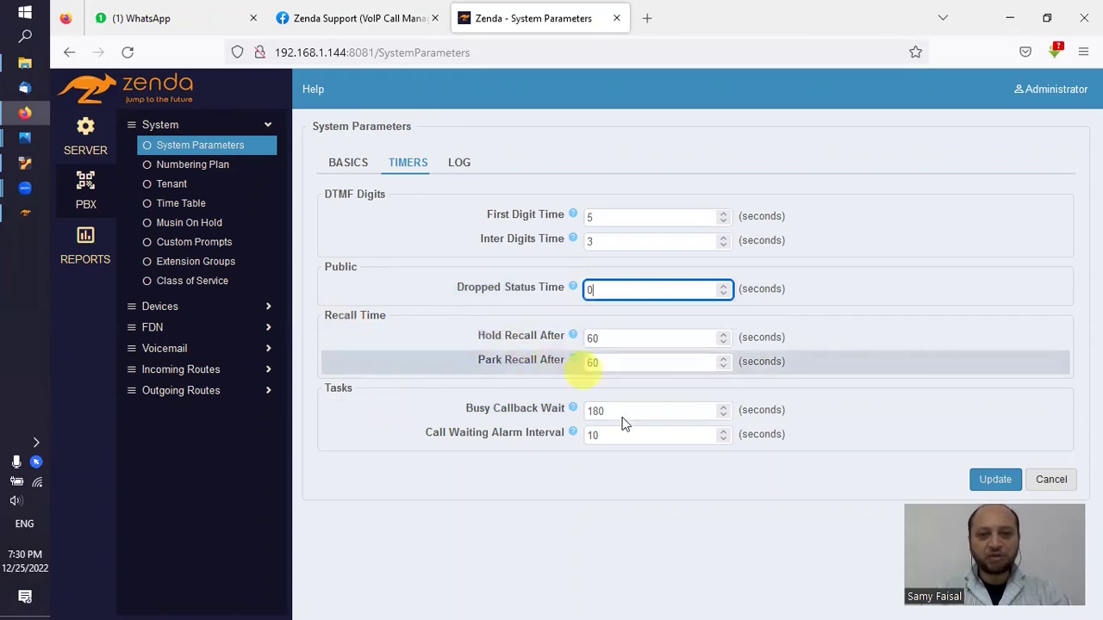
# Step: Examine the Hold and Park Recall timers, the Busy Callback Wait and the Call Waiting Alarm Interval
pyautogui.click(631, 337)
pyautogui.doubleClick(618, 336)
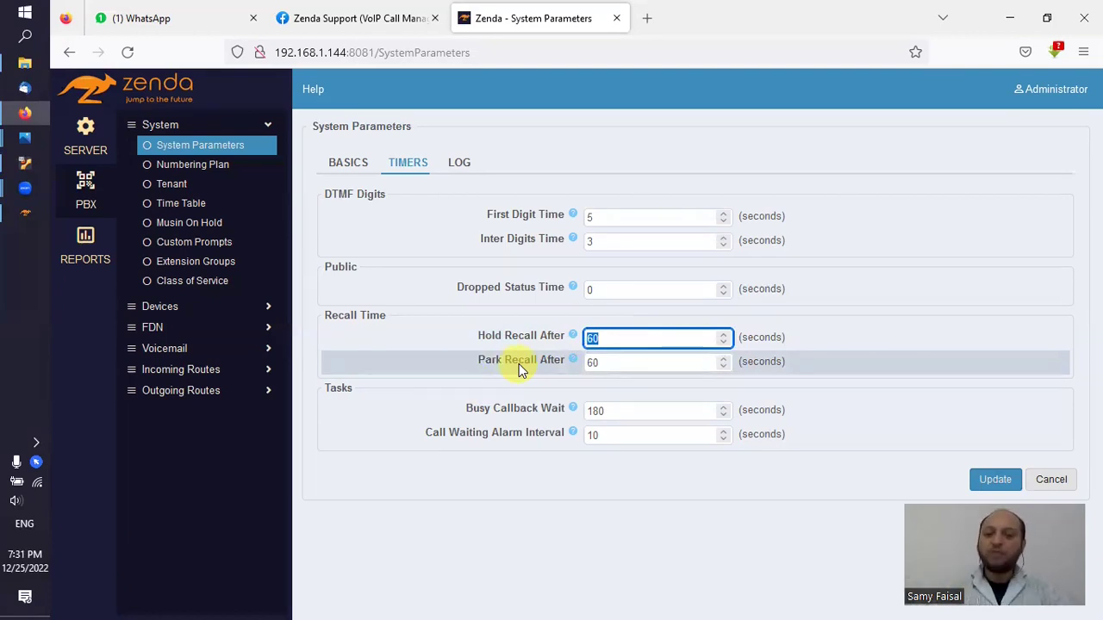
pyautogui.click(629, 364)
pyautogui.moveTo(628, 363); pyautogui.dragTo(581, 362)
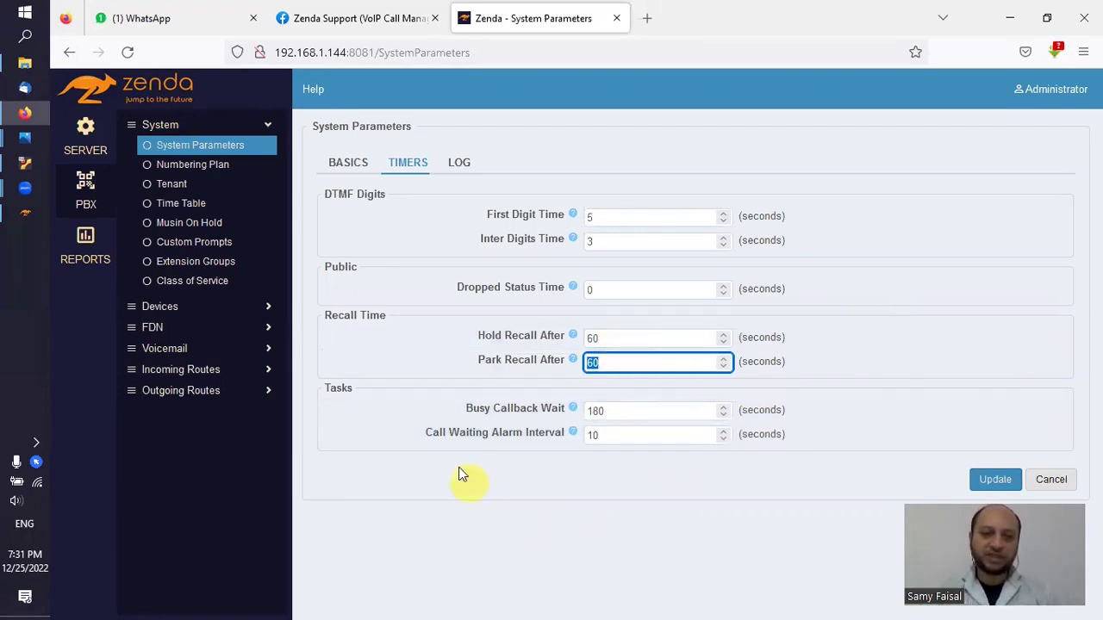
pyautogui.click(645, 411)
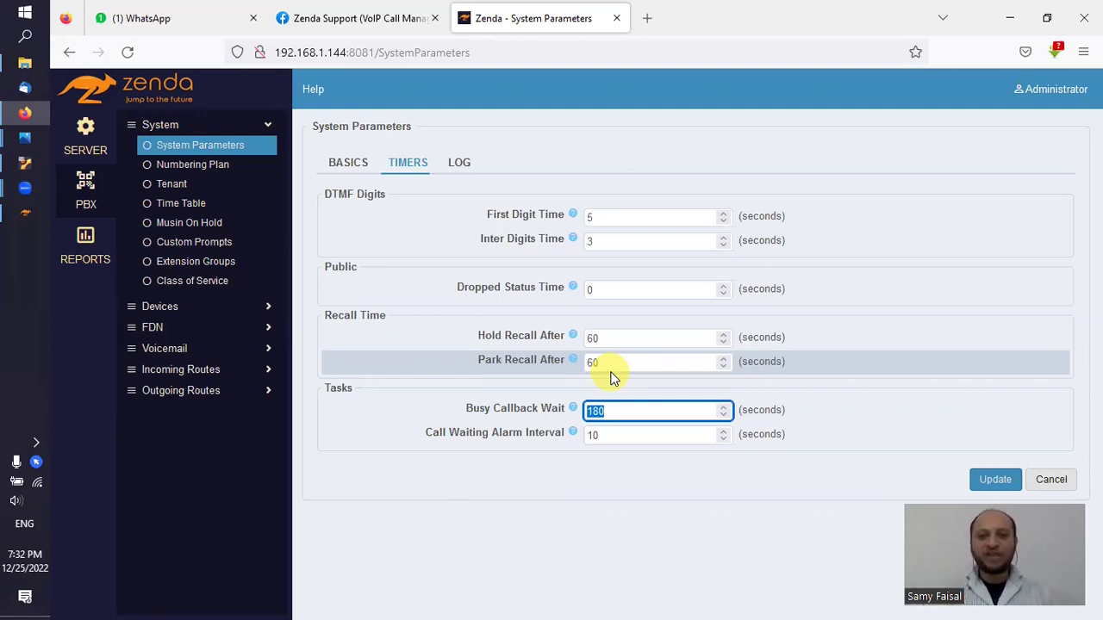
pyautogui.moveTo(613, 412); pyautogui.dragTo(584, 410)
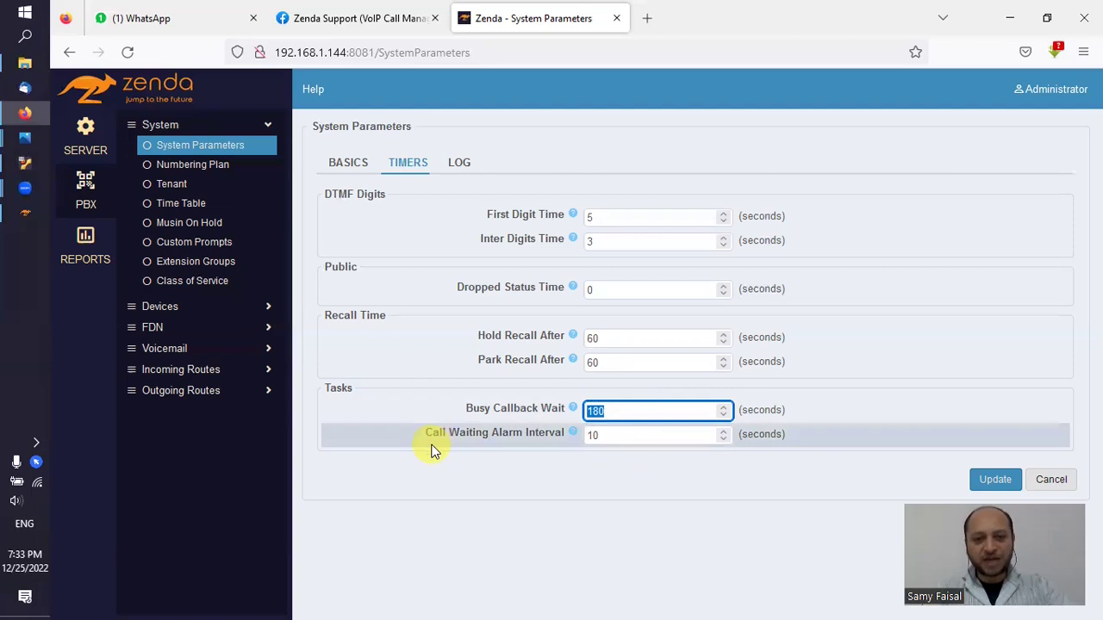
pyautogui.doubleClick(632, 435)
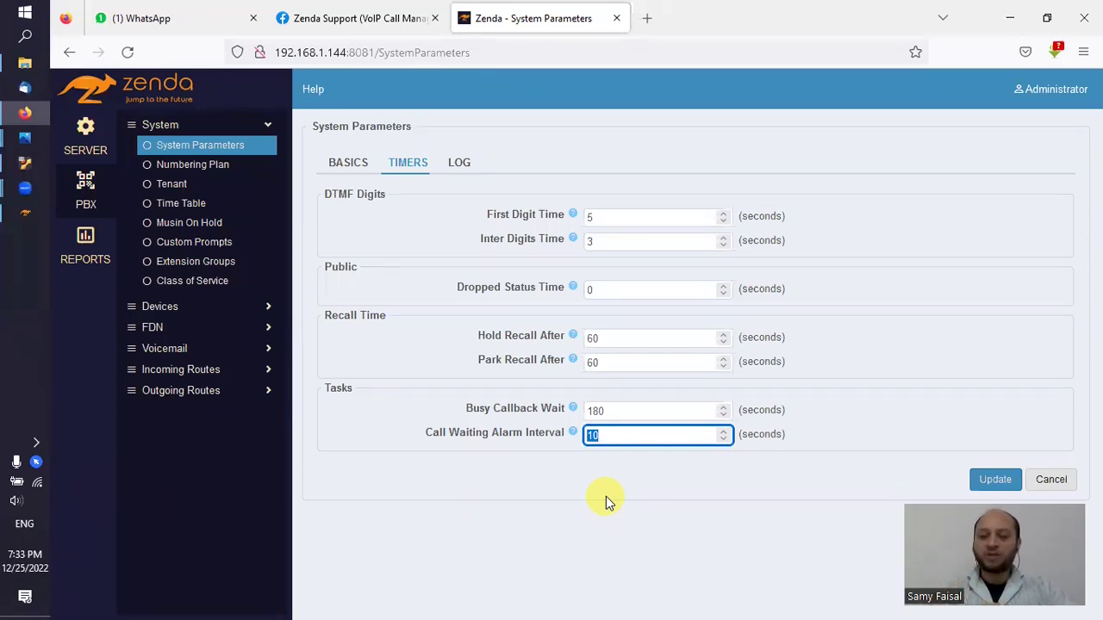
pyautogui.click(581, 435)
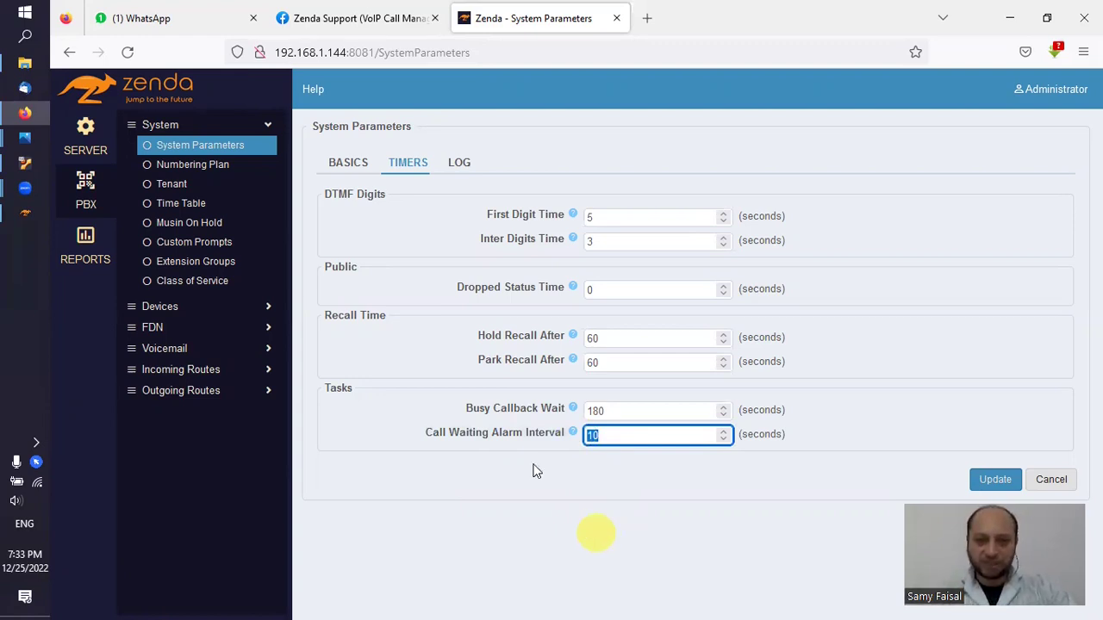
# Step: Try the All and Debug log levels in the system parameters and set the Log Level back to Release
pyautogui.click(459, 165)
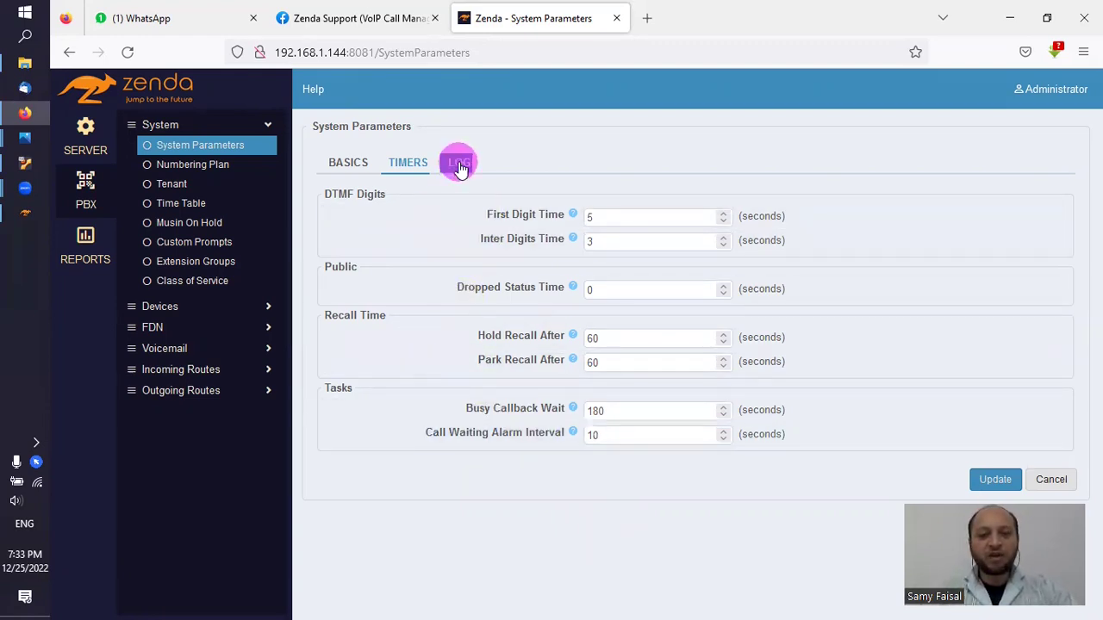
pyautogui.click(611, 198)
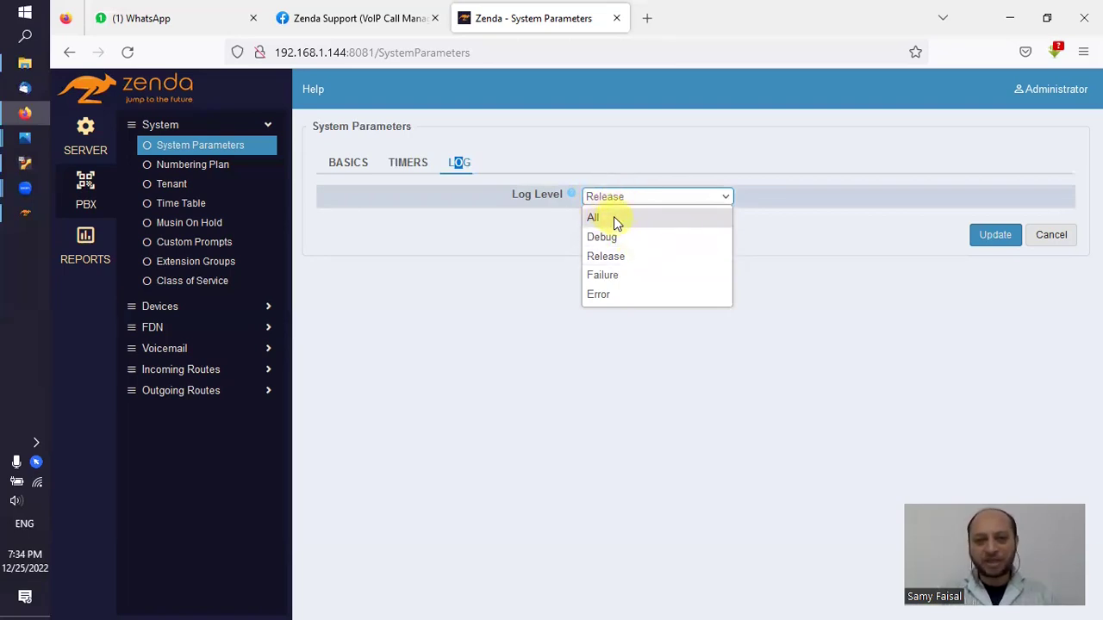
pyautogui.click(614, 216)
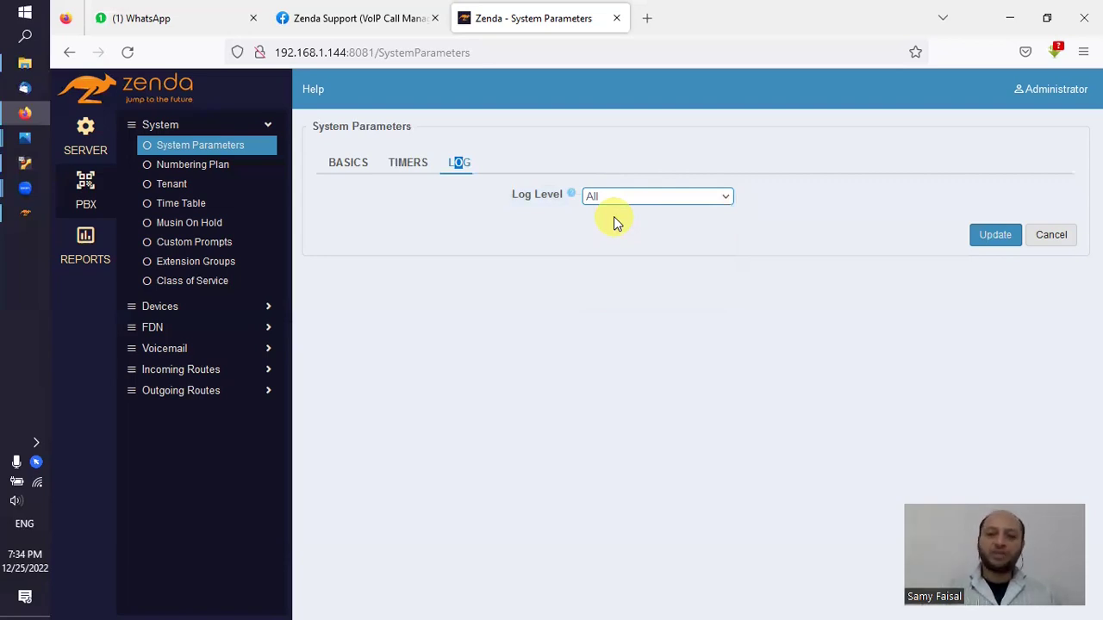
pyautogui.click(617, 198)
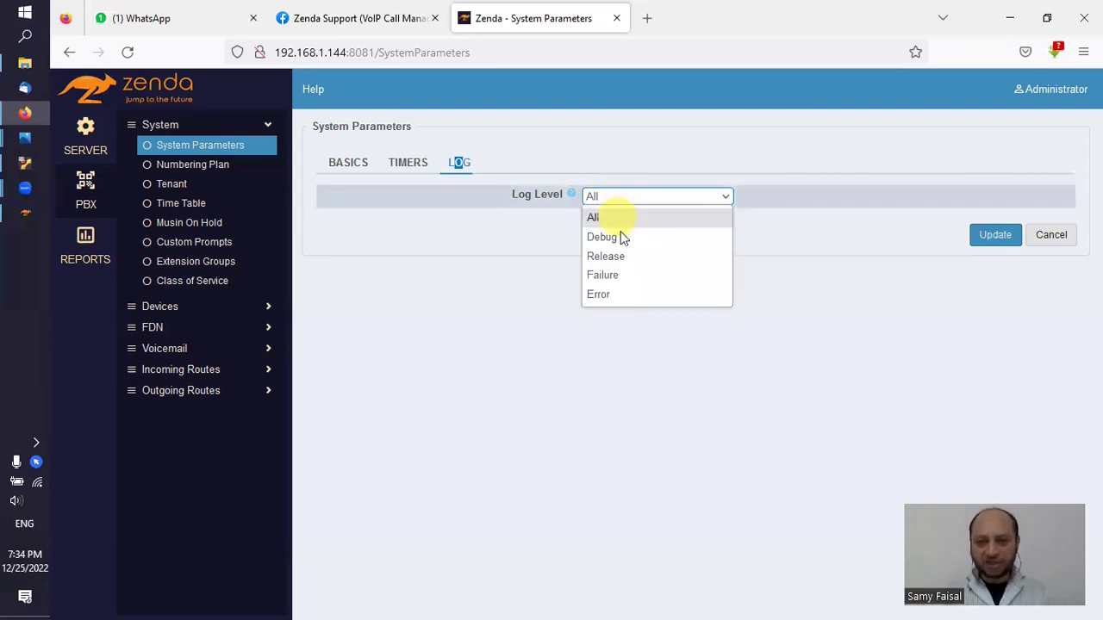
pyautogui.click(620, 236)
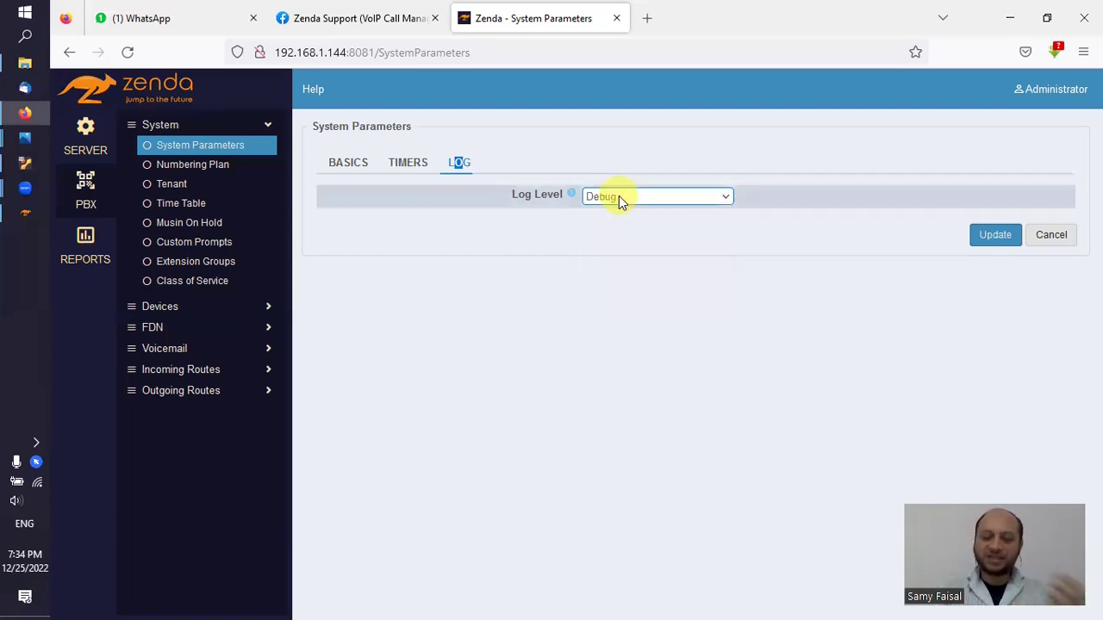
pyautogui.click(618, 196)
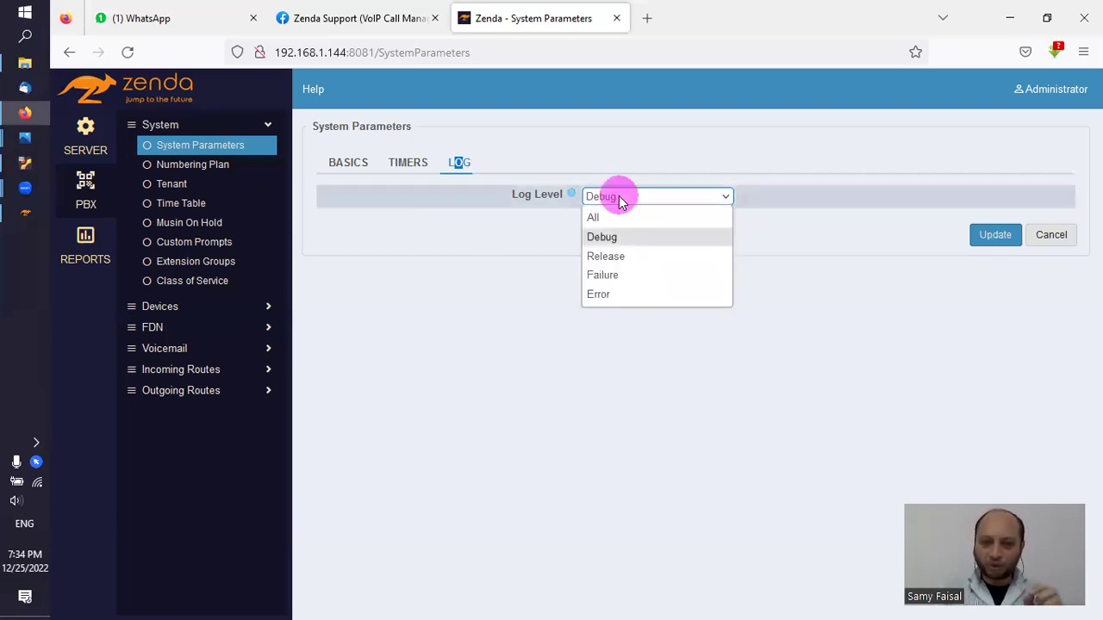
pyautogui.click(627, 256)
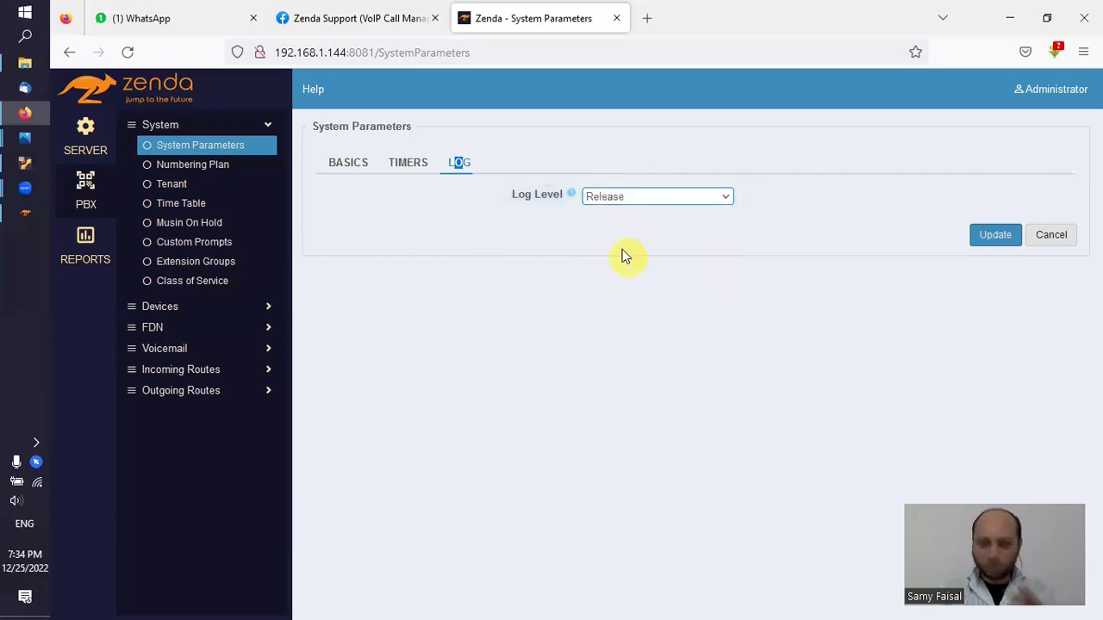
pyautogui.click(612, 199)
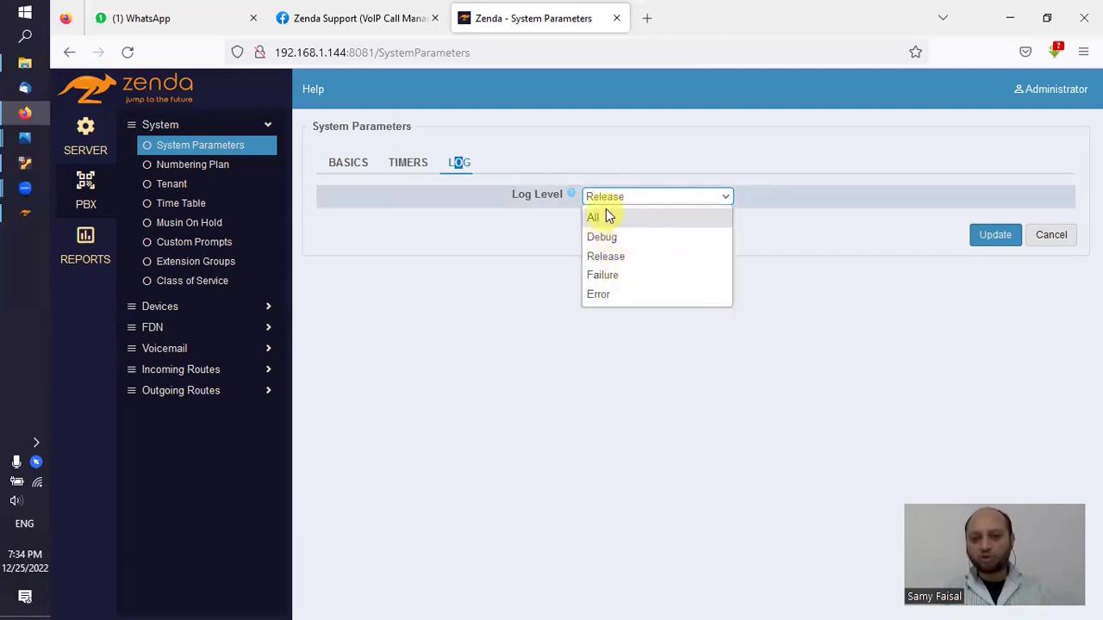
pyautogui.click(617, 258)
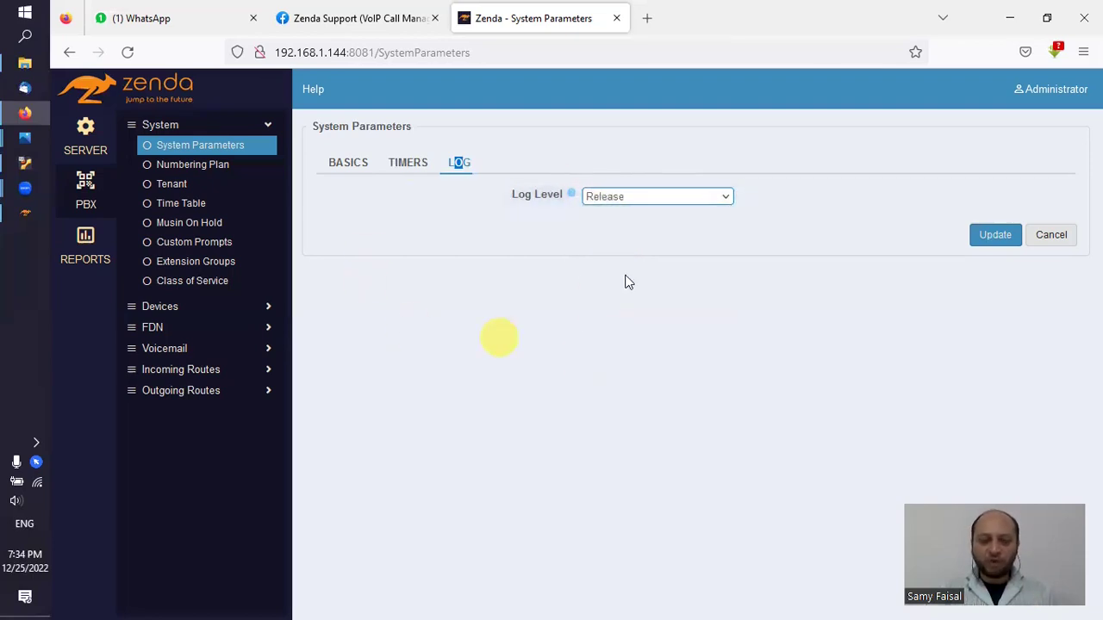
# Step: Open the System Log among the server tools
pyautogui.click(84, 127)
pyautogui.click(140, 232)
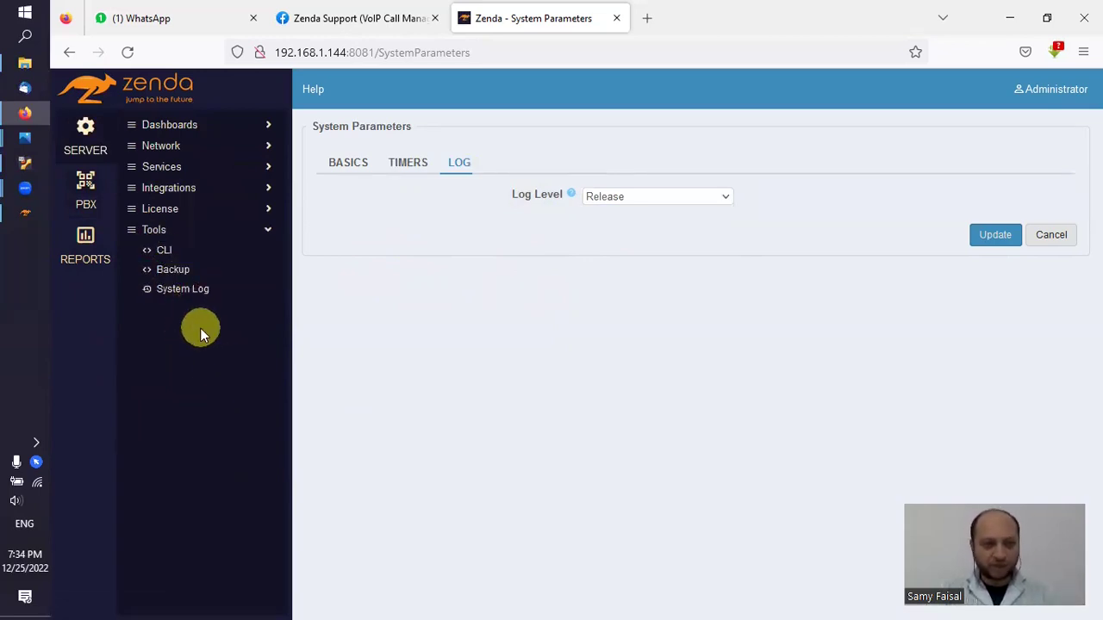
pyautogui.click(175, 291)
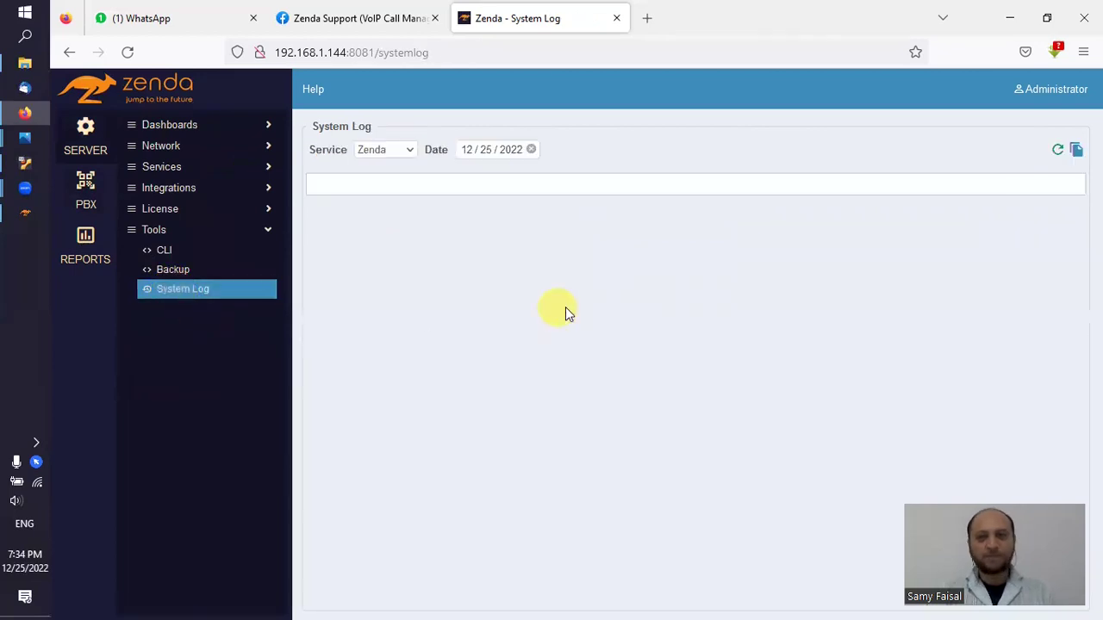
# Step: Examine the Zenda service entries in the System Log for 12/25/2022, including the login and state-change lines of extension 305
pyautogui.click(400, 150)
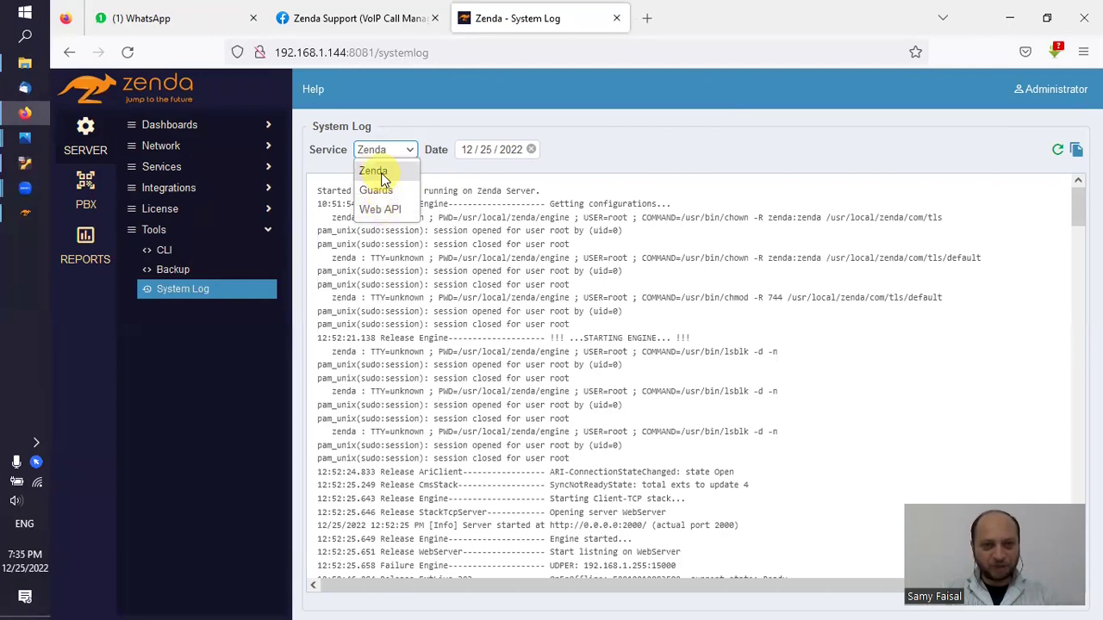
pyautogui.click(382, 172)
pyautogui.moveTo(1077, 207); pyautogui.dragTo(1068, 492)
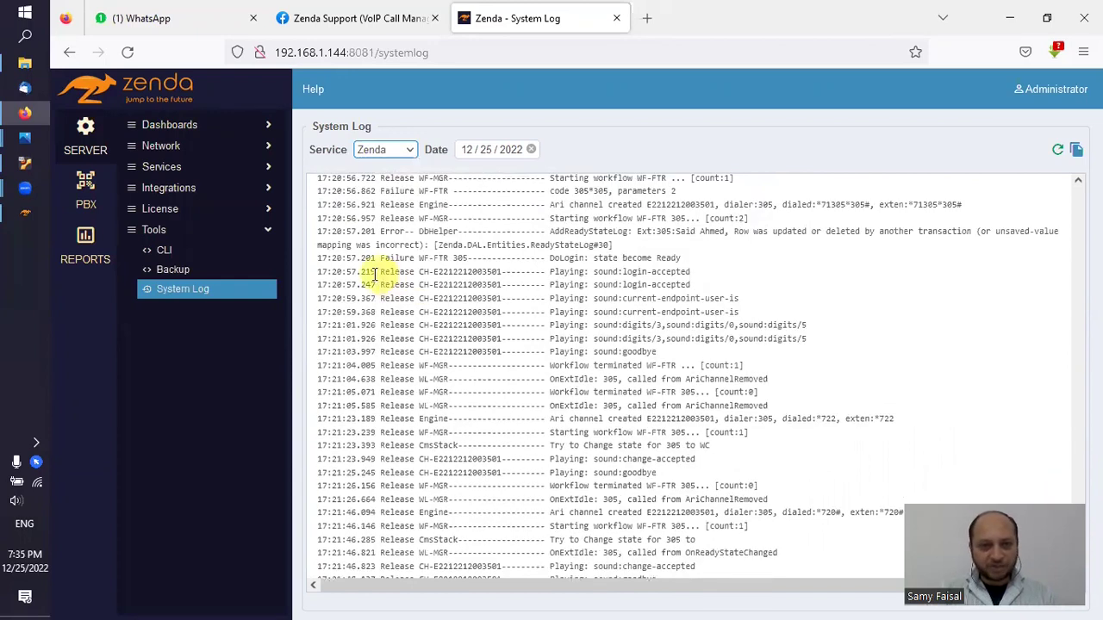
pyautogui.moveTo(321, 259); pyautogui.dragTo(844, 491)
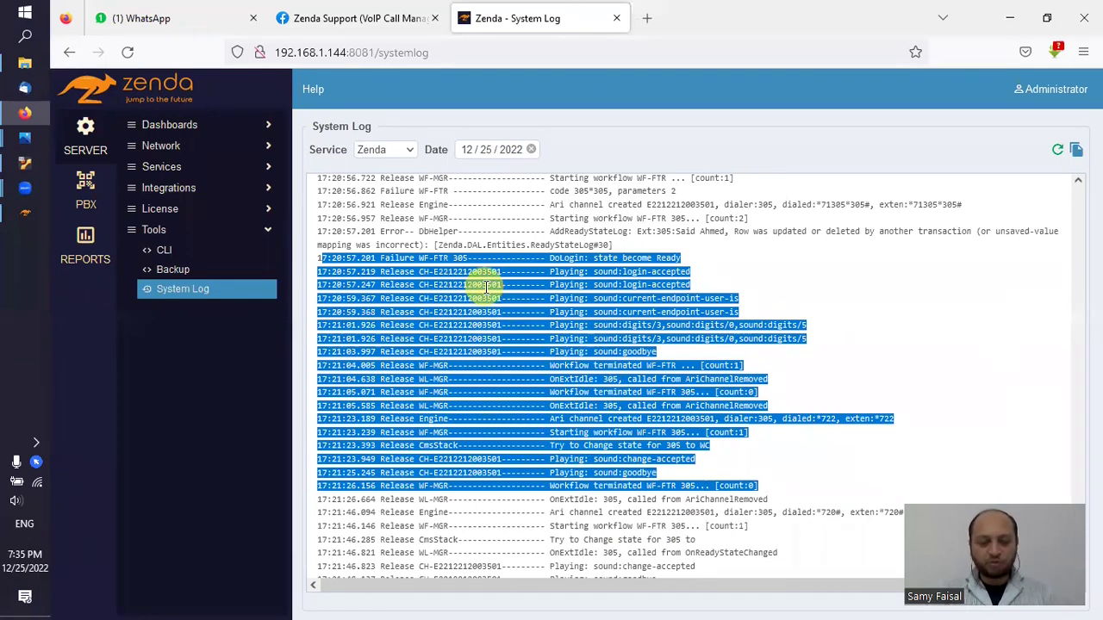
pyautogui.moveTo(513, 276); pyautogui.dragTo(510, 374)
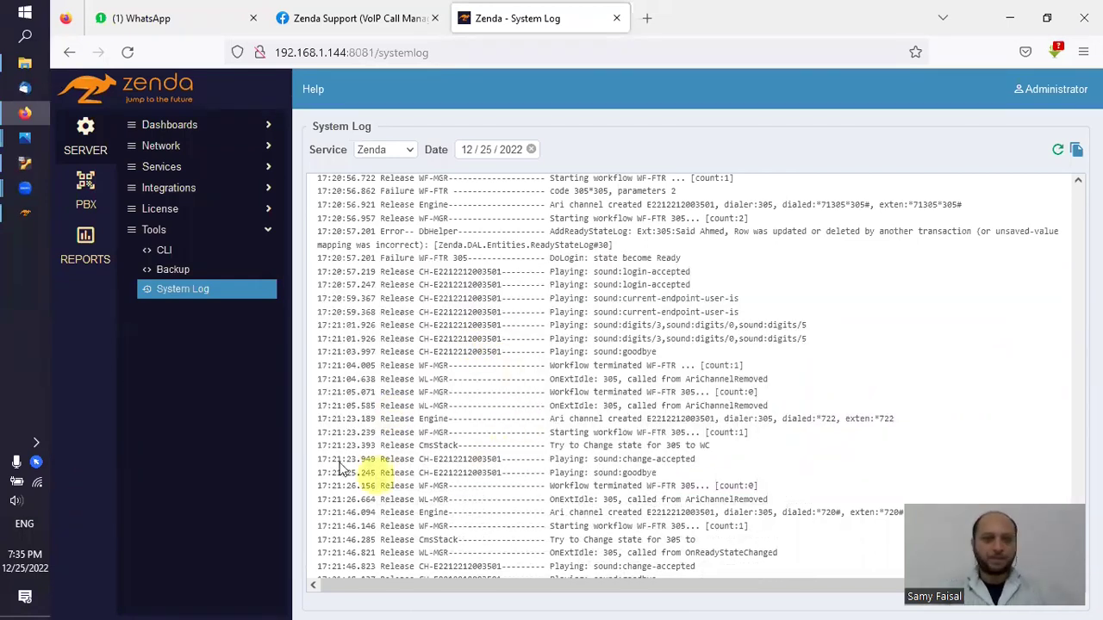
# Step: Review the PBX system parameters for basics, timers and log once more, and view the Numbering Plan
pyautogui.click(79, 207)
pyautogui.click(207, 148)
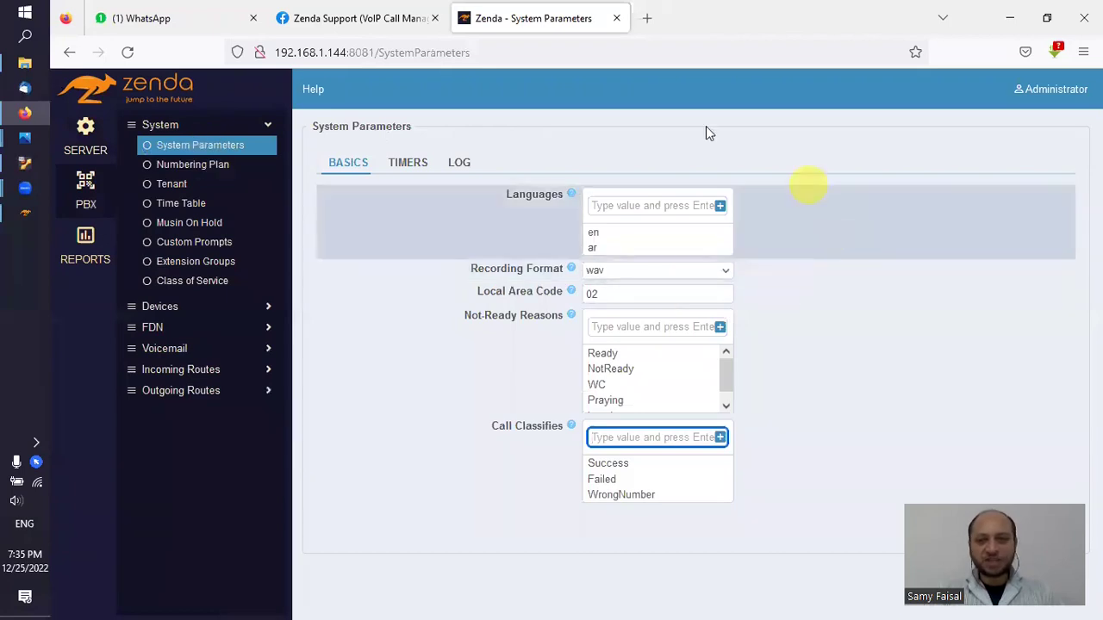
pyautogui.click(410, 166)
pyautogui.click(459, 164)
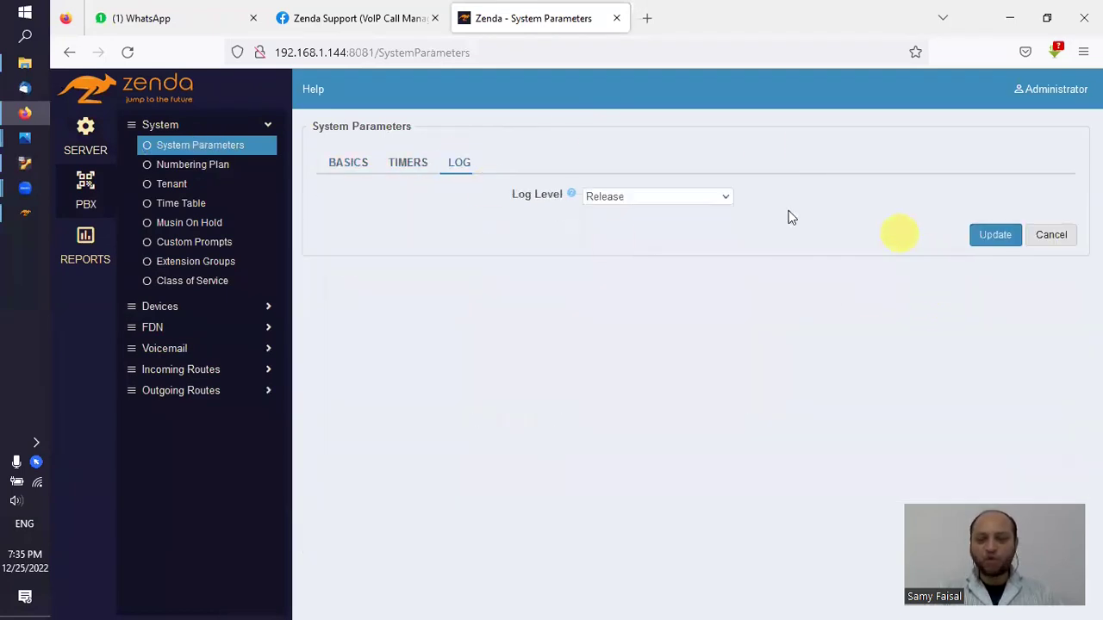
pyautogui.click(409, 166)
pyautogui.click(350, 166)
pyautogui.click(610, 400)
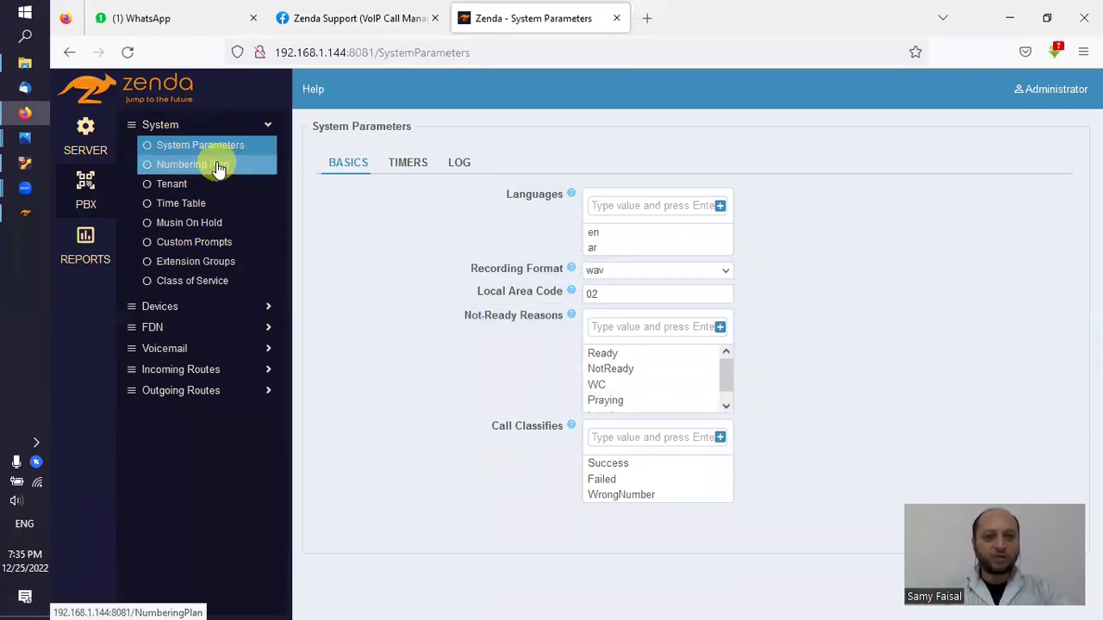
pyautogui.click(203, 166)
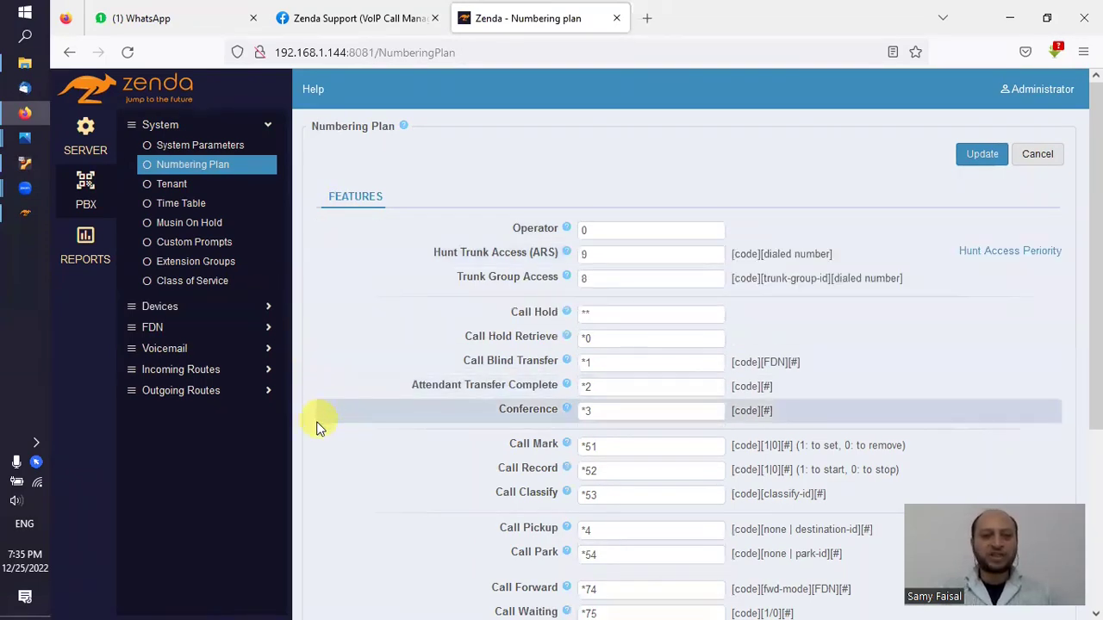
# Step: Listen to the default hold music files macroform-cold_day.wav and macroform-robot_dity.wav, skipping ahead to about 1:39 in the second
pyautogui.click(207, 223)
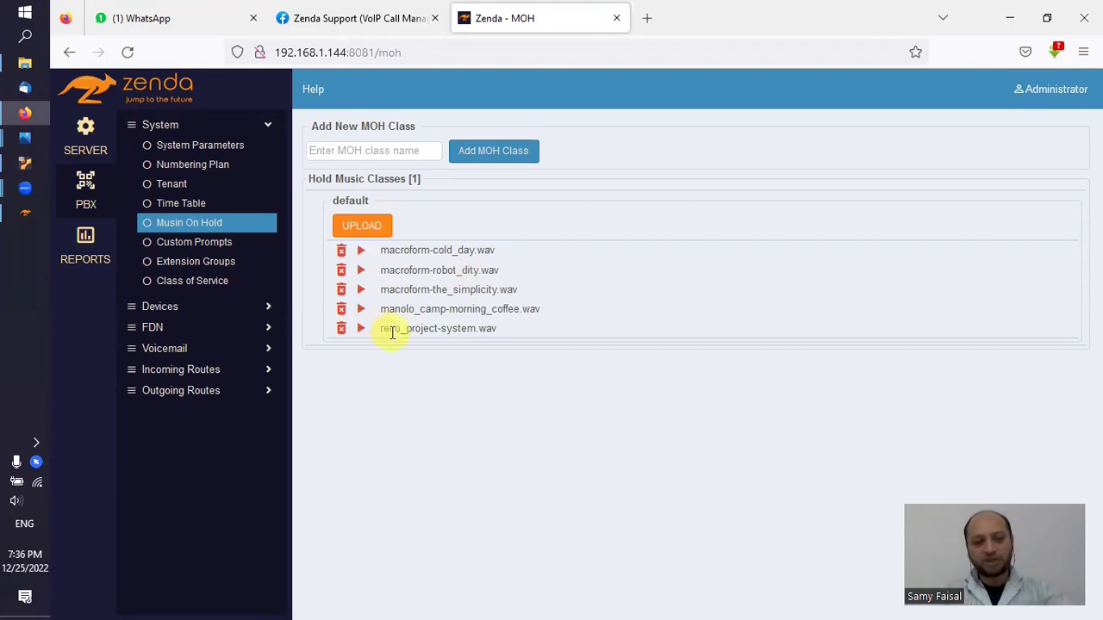
pyautogui.click(361, 250)
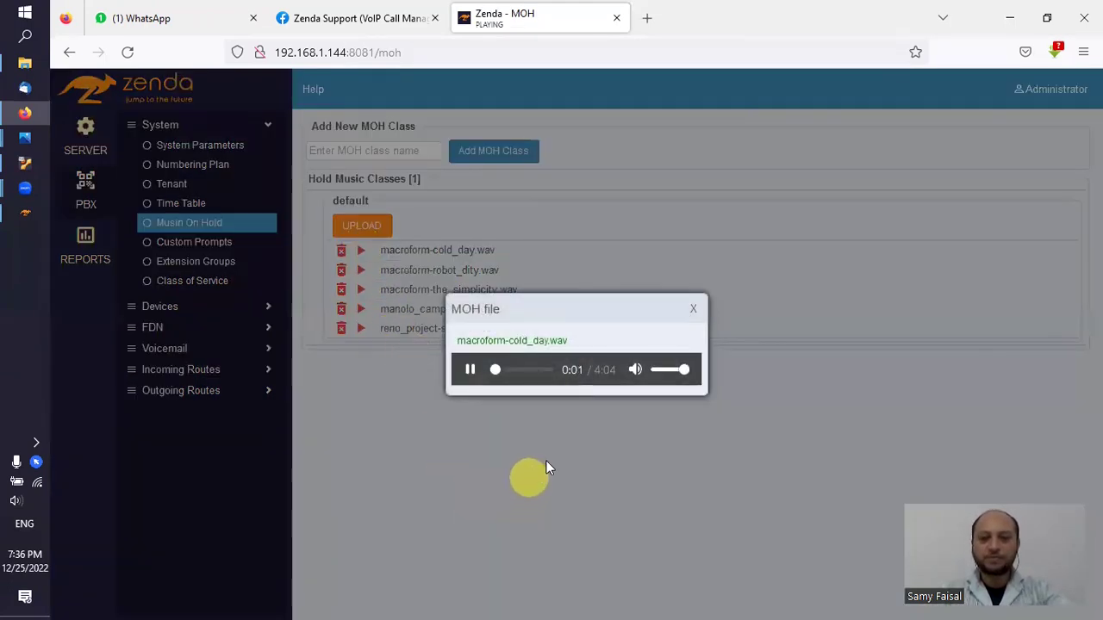
pyautogui.click(692, 311)
pyautogui.click(360, 270)
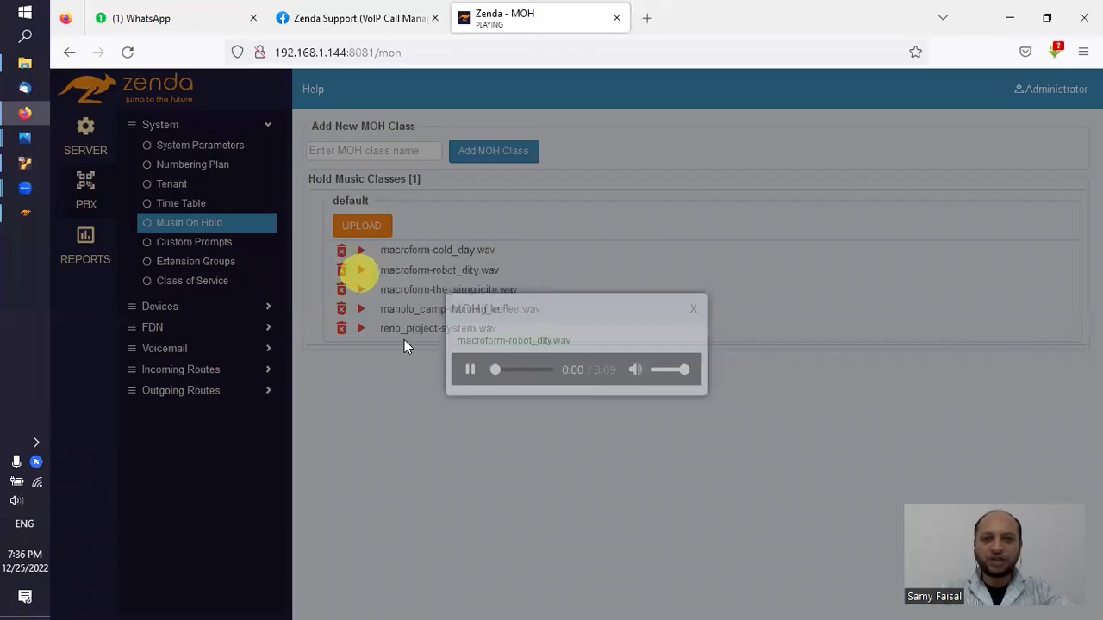
pyautogui.moveTo(496, 370); pyautogui.dragTo(523, 370)
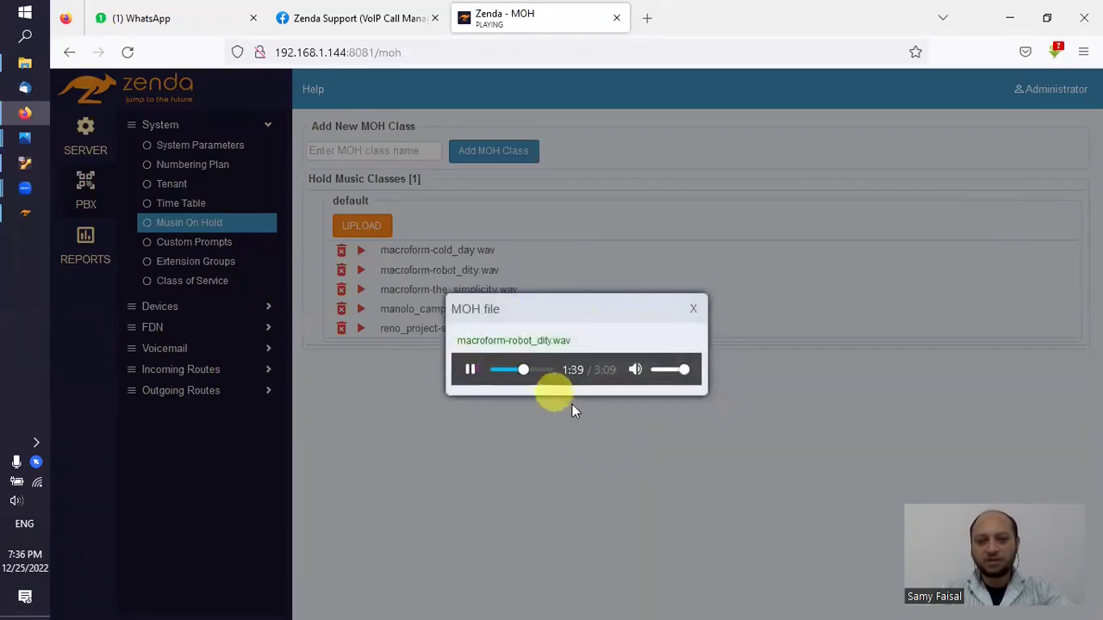
pyautogui.click(692, 308)
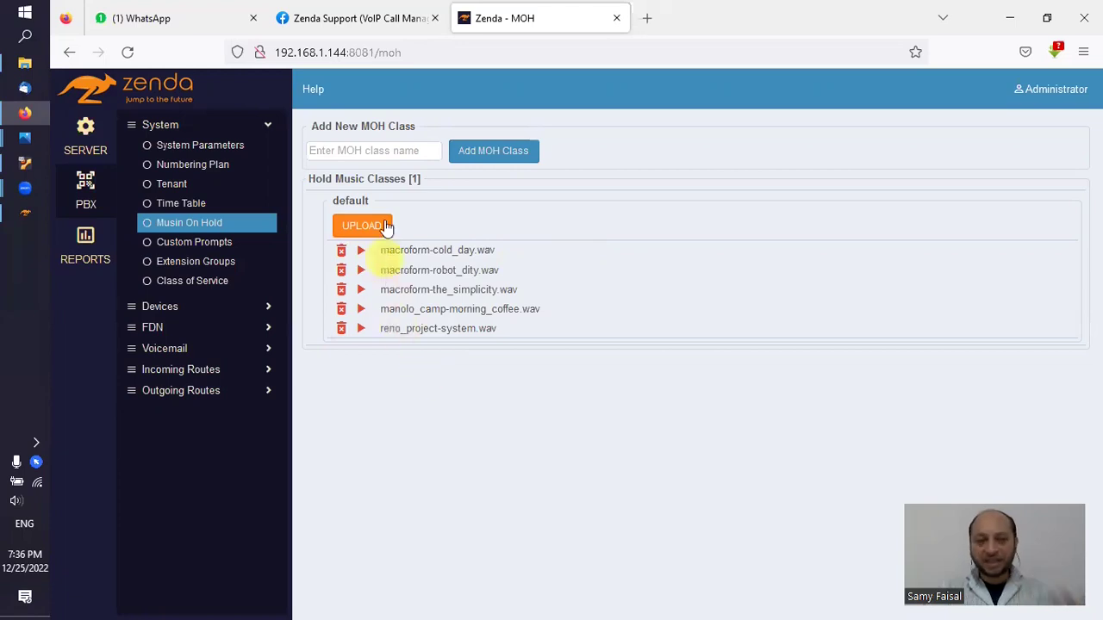
# Step: Add a new music-on-hold class named sales
pyautogui.click(389, 149)
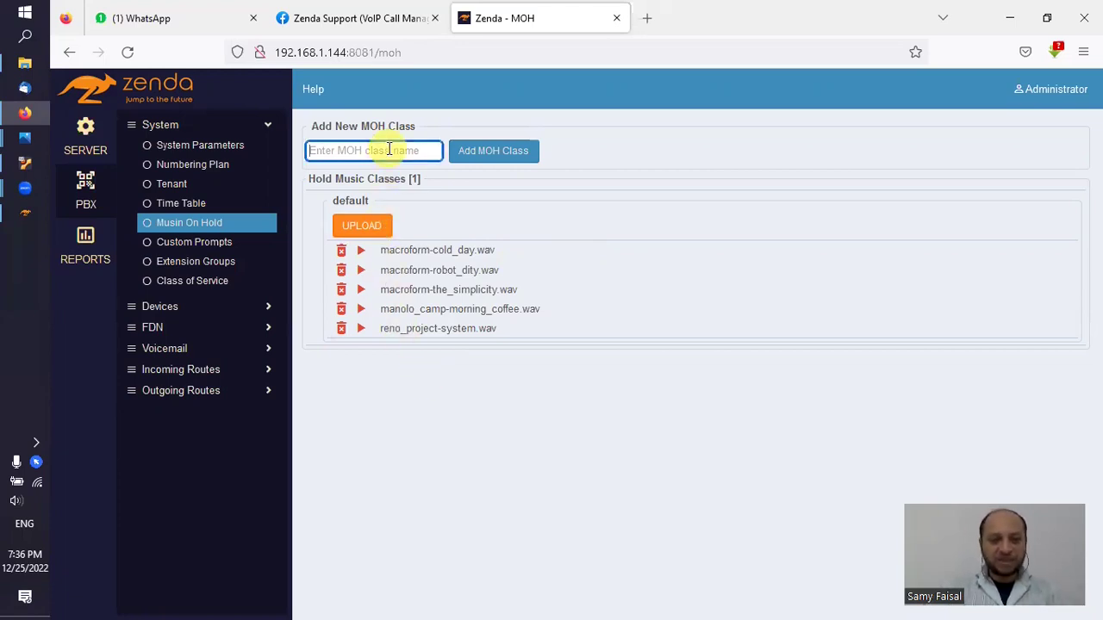
pyautogui.write('sales')
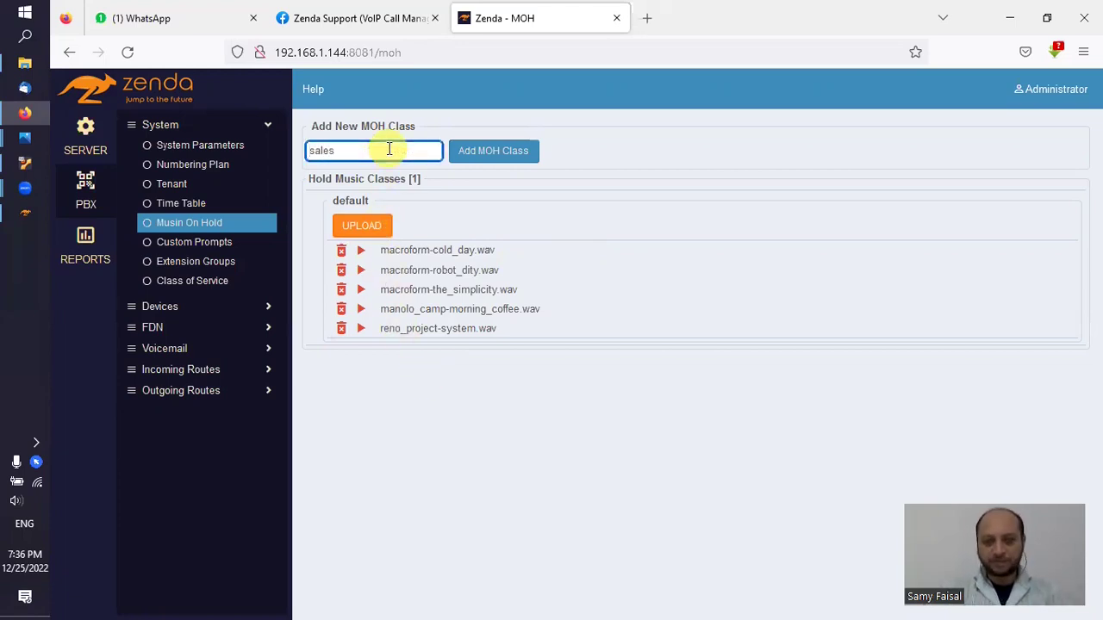
pyautogui.click(509, 157)
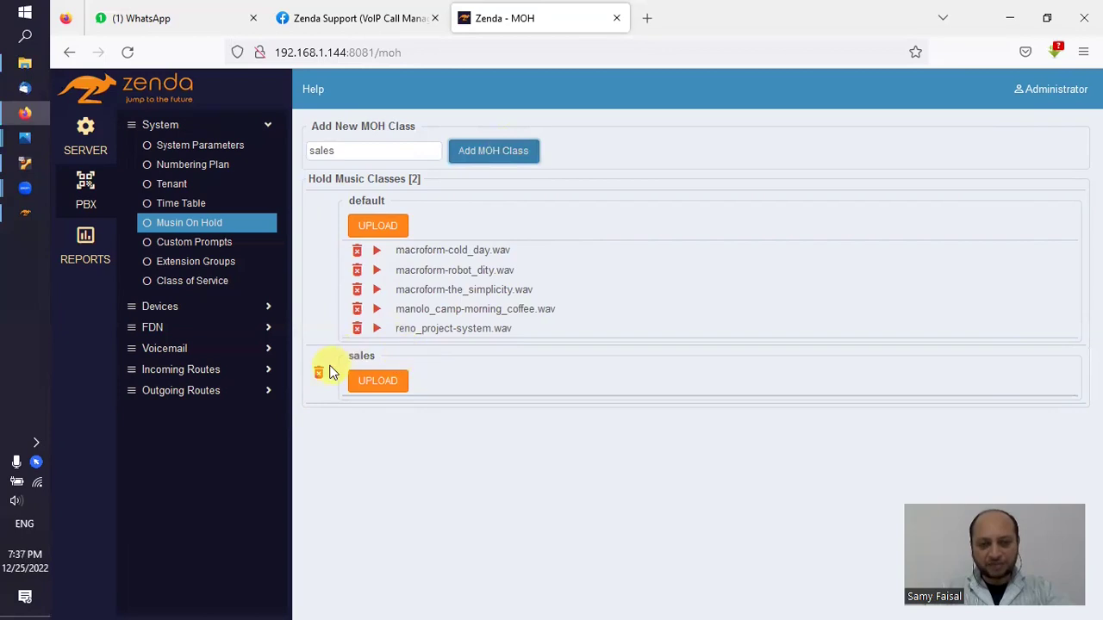
# Step: Upload hold.wav from the prompts folder in voip training to the sales hold music class and play it back
pyautogui.click(383, 381)
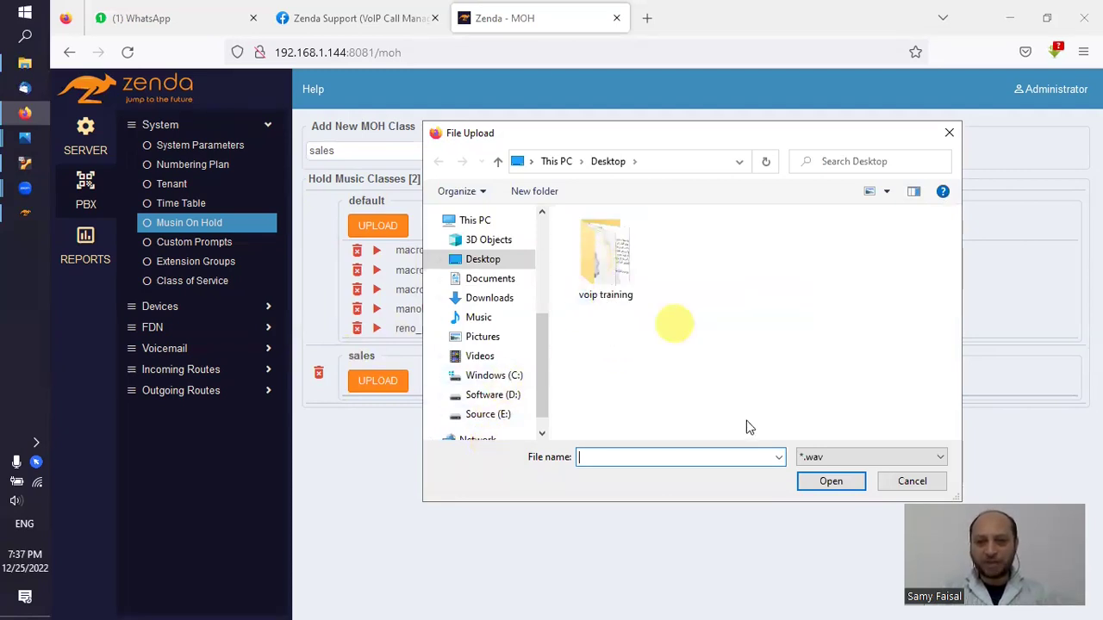
pyautogui.doubleClick(607, 262)
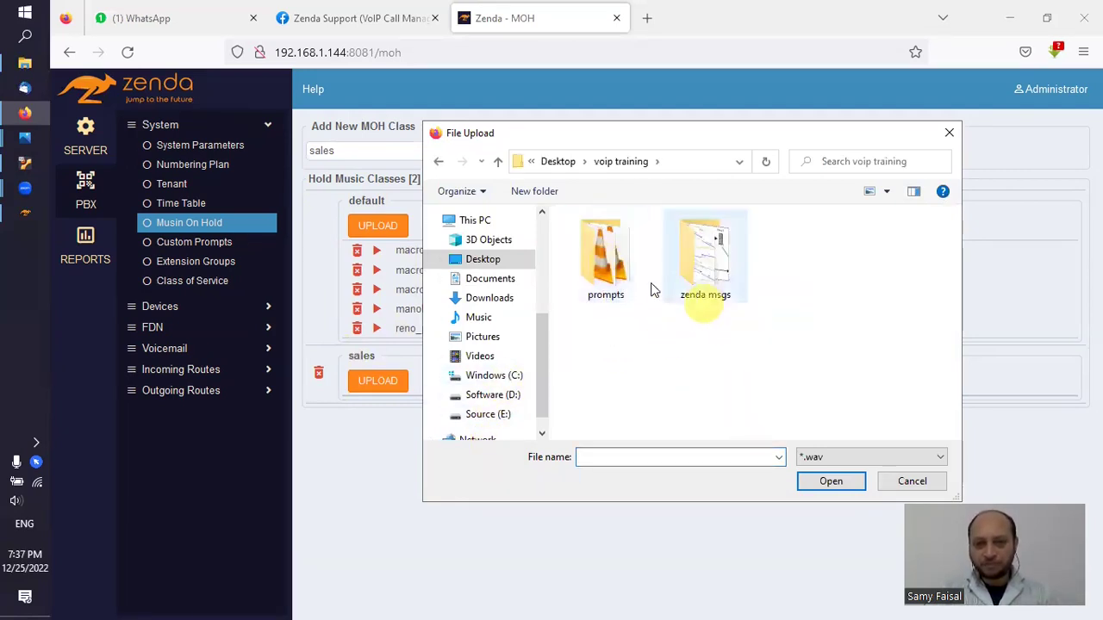
pyautogui.doubleClick(606, 255)
pyautogui.click(586, 272)
pyautogui.click(831, 482)
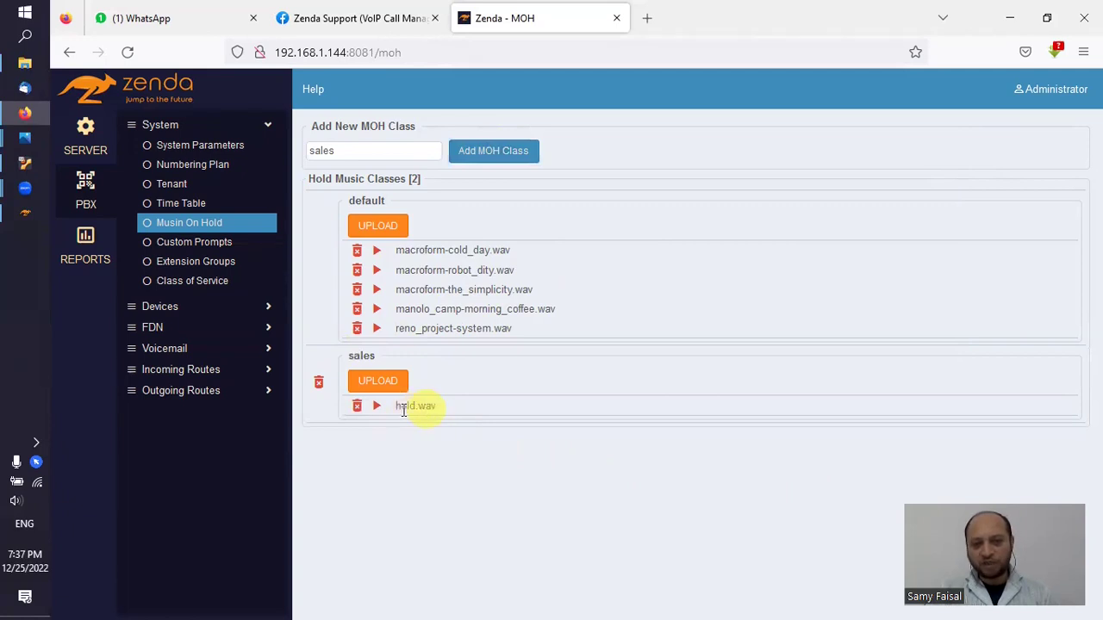
pyautogui.click(370, 410)
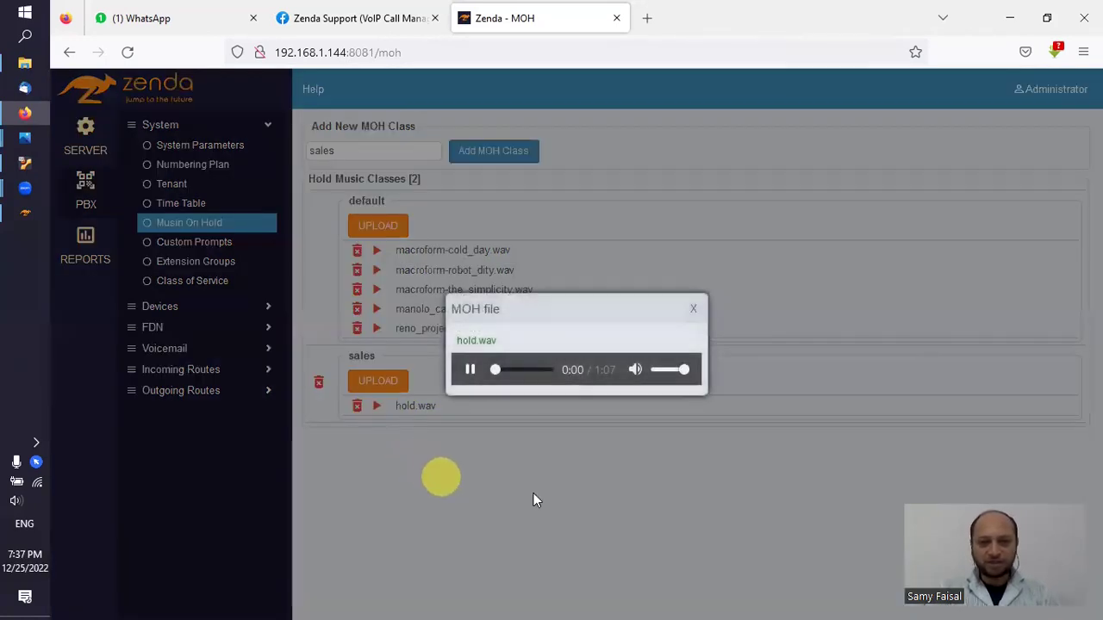
pyautogui.click(694, 309)
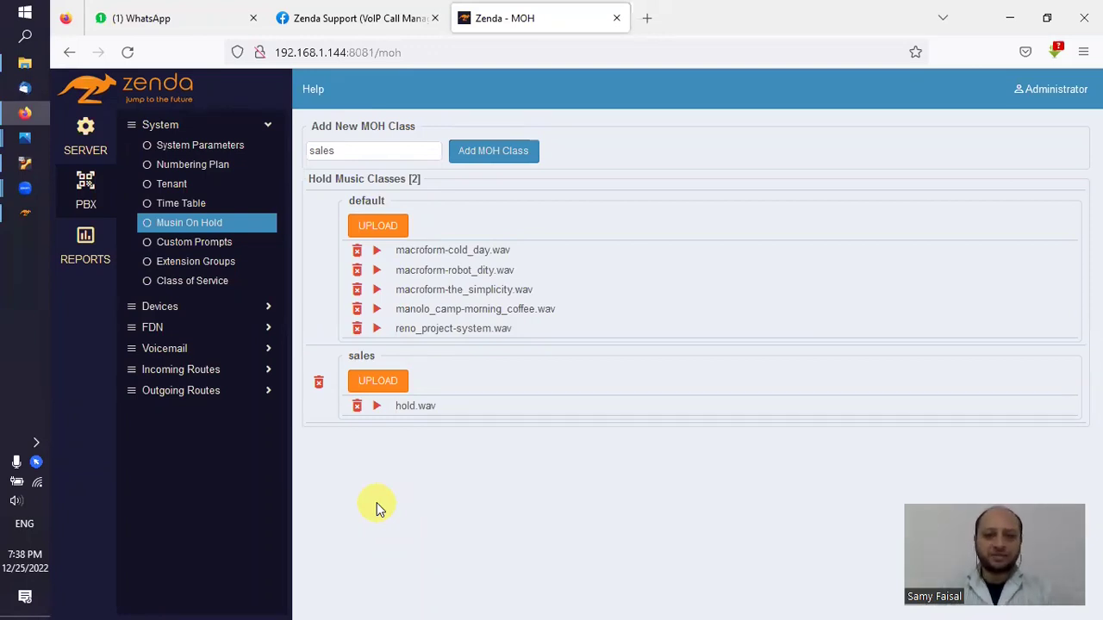
# Step: Name tenant 01 Company 1 and tenant 02 Company 2 in the tenant list and save the changes
pyautogui.click(182, 183)
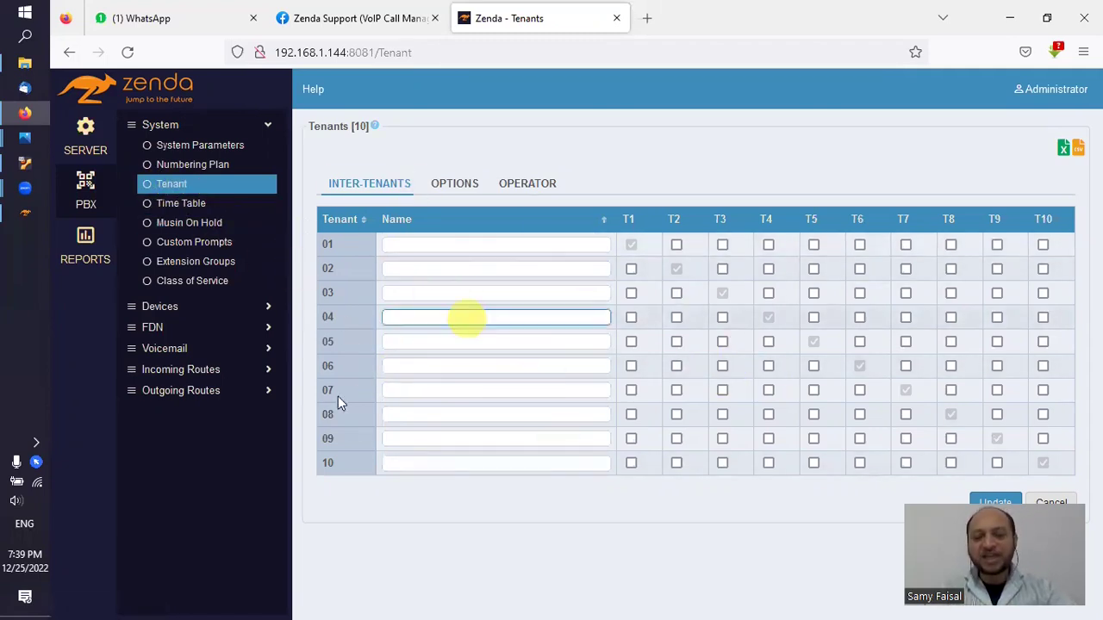
pyautogui.click(477, 244)
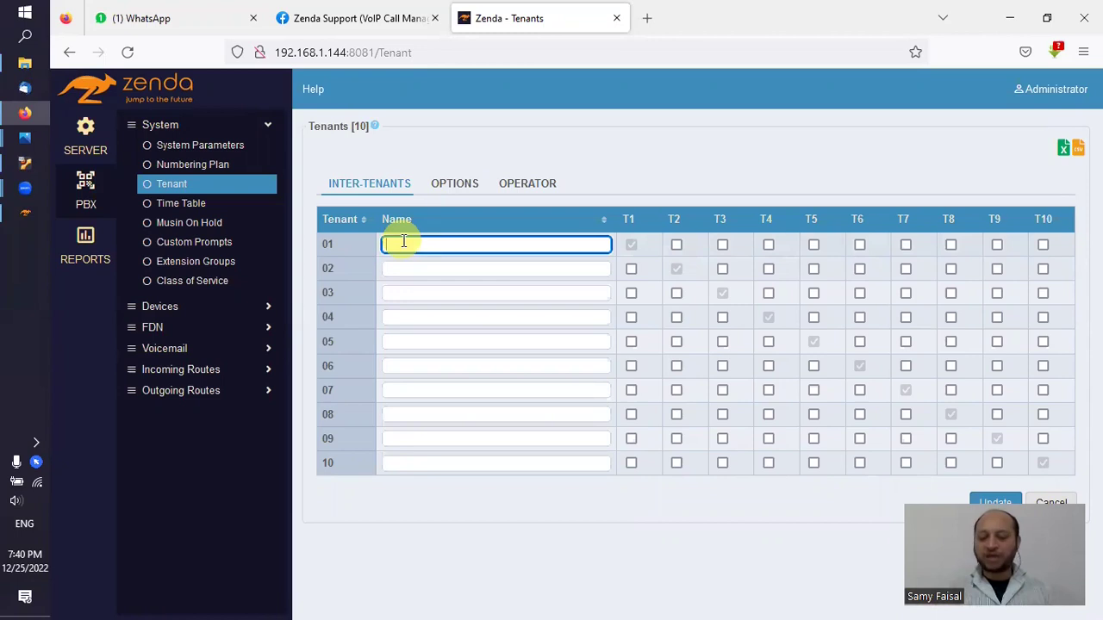
pyautogui.press('Tab')
pyautogui.click(448, 246)
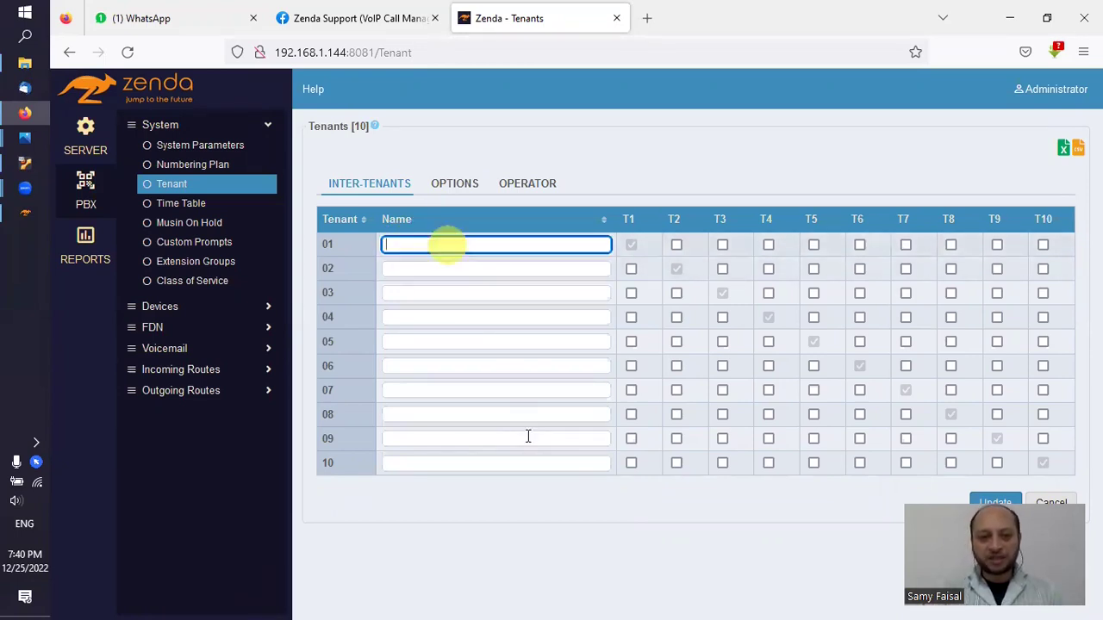
pyautogui.write('Co')
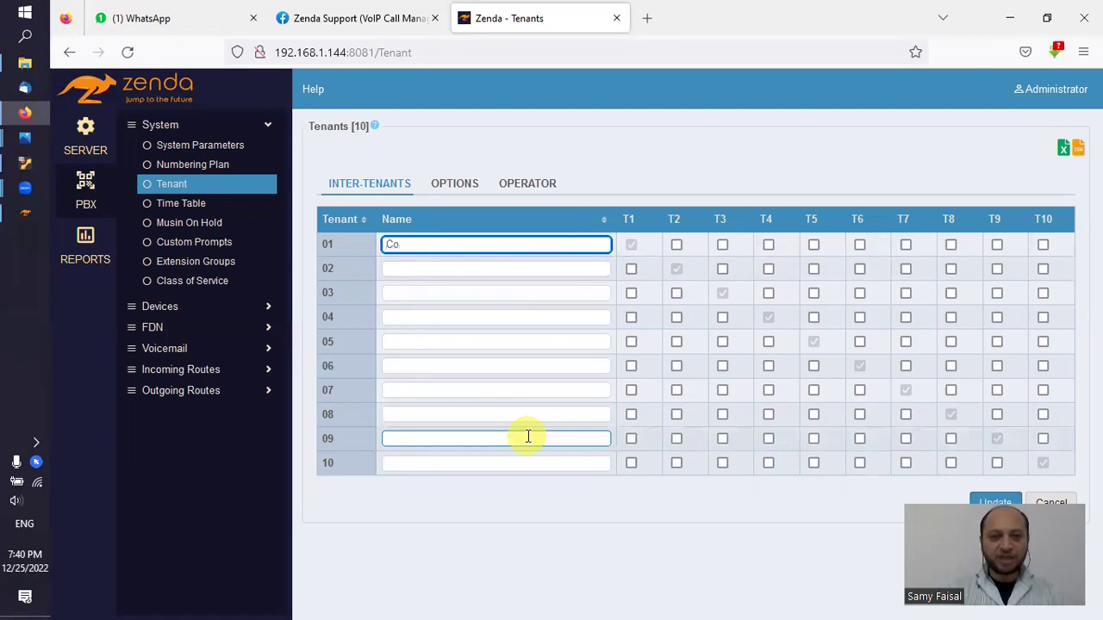
pyautogui.write('mpany 1')
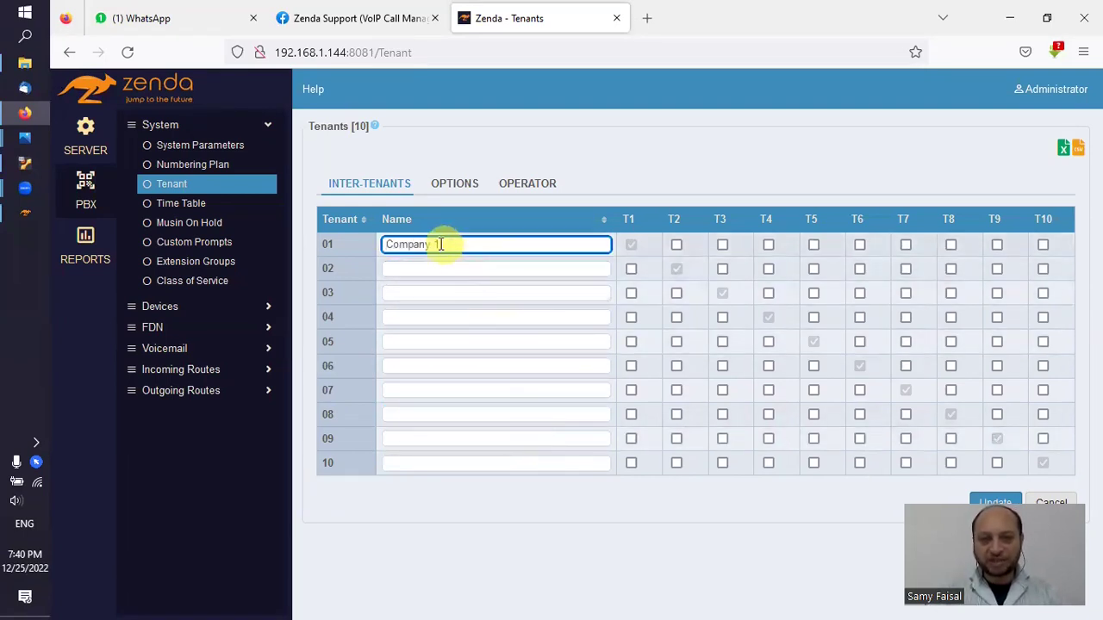
pyautogui.click(481, 267)
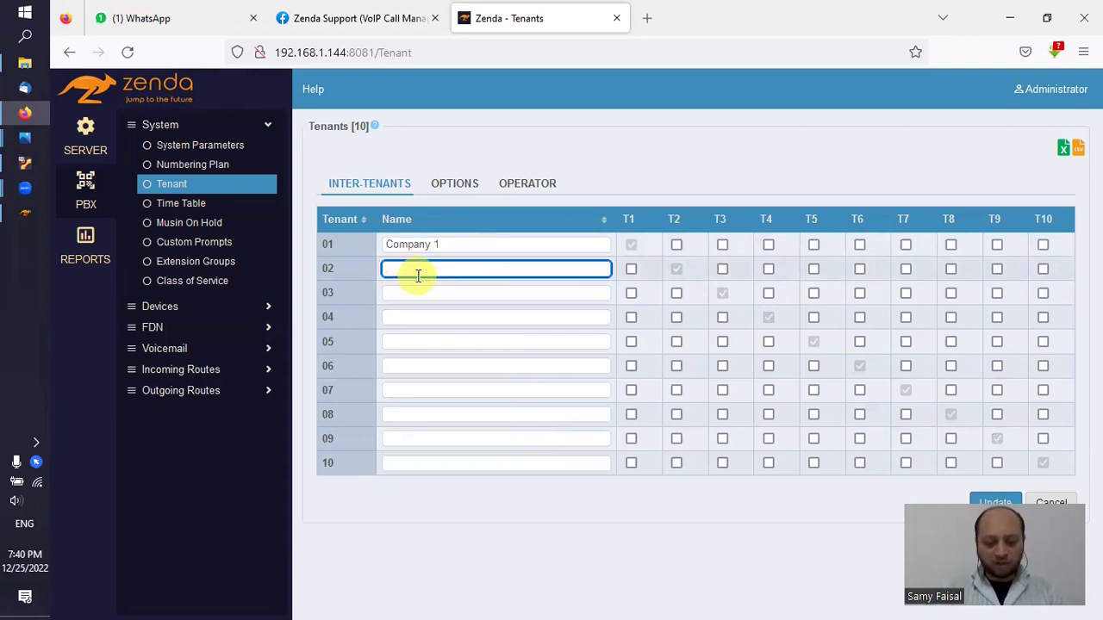
pyautogui.write('Company 2')
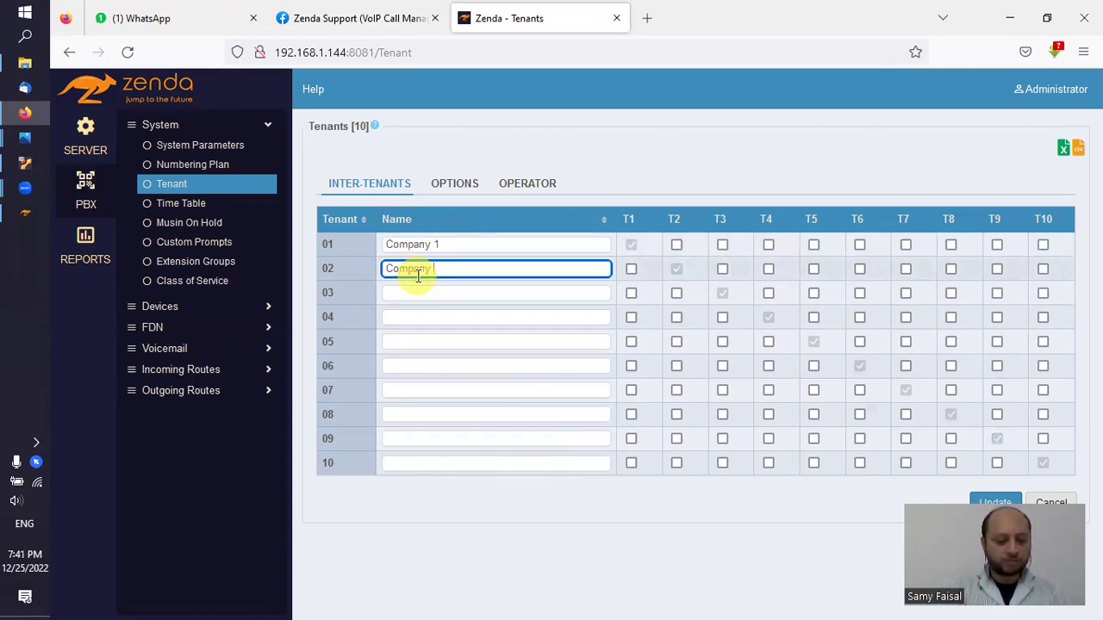
pyautogui.click(996, 500)
pyautogui.click(459, 343)
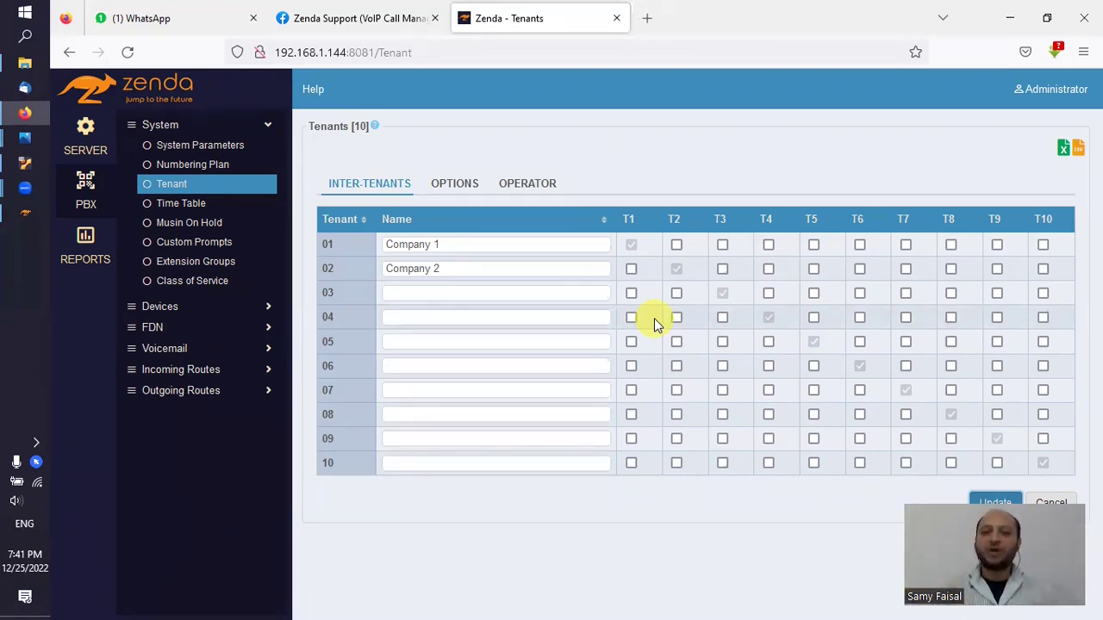
# Step: Allow inter-tenant access in both directions between Company 1 and Company 2
pyautogui.click(452, 245)
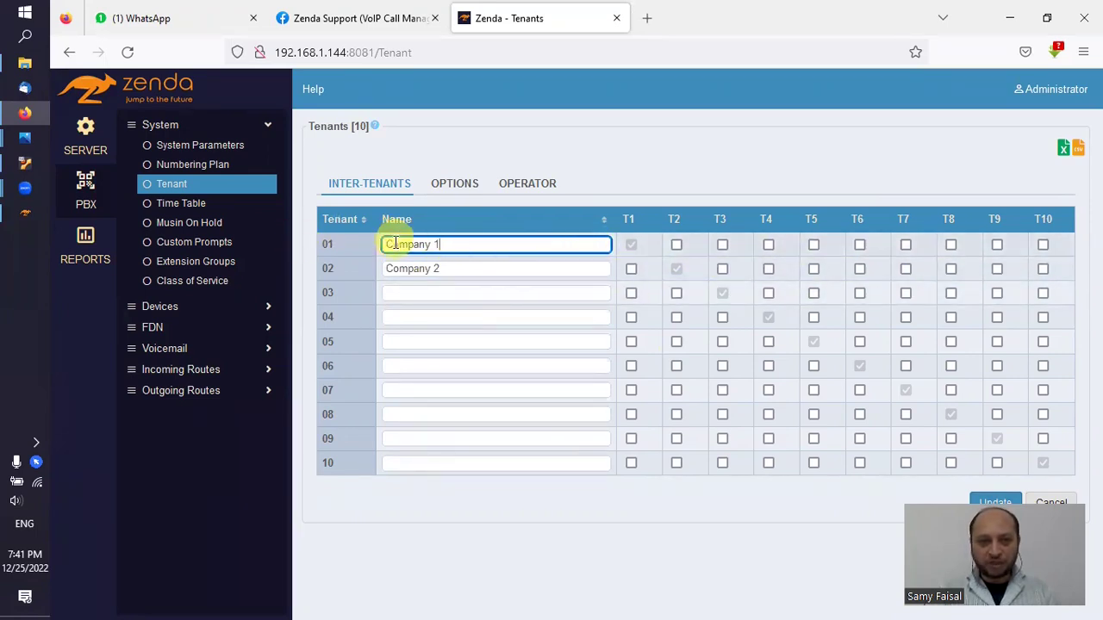
pyautogui.click(676, 245)
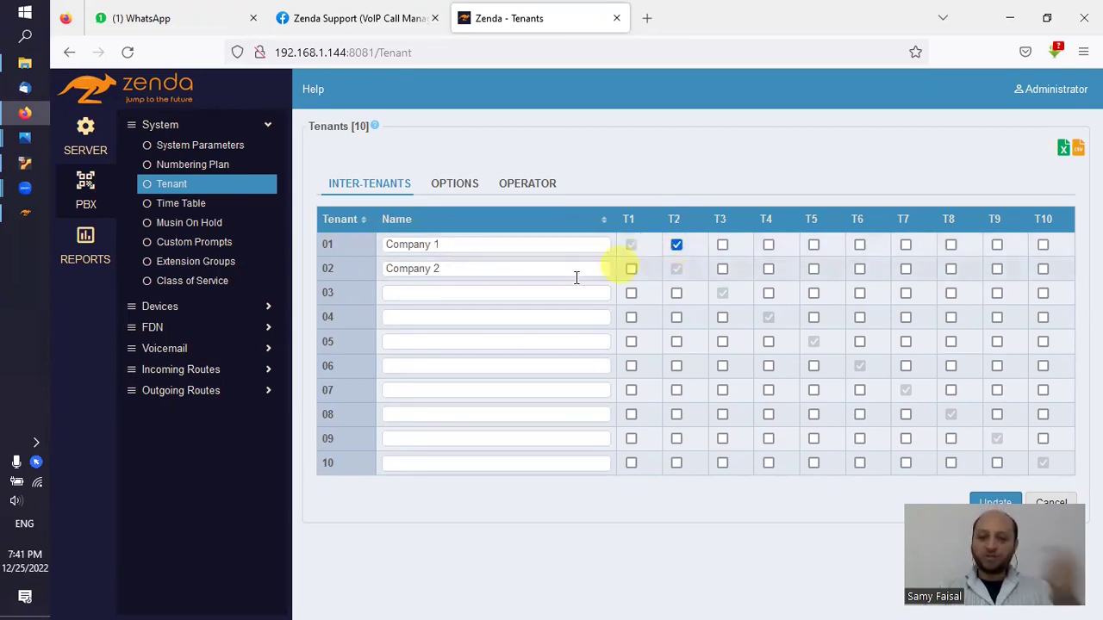
pyautogui.click(529, 268)
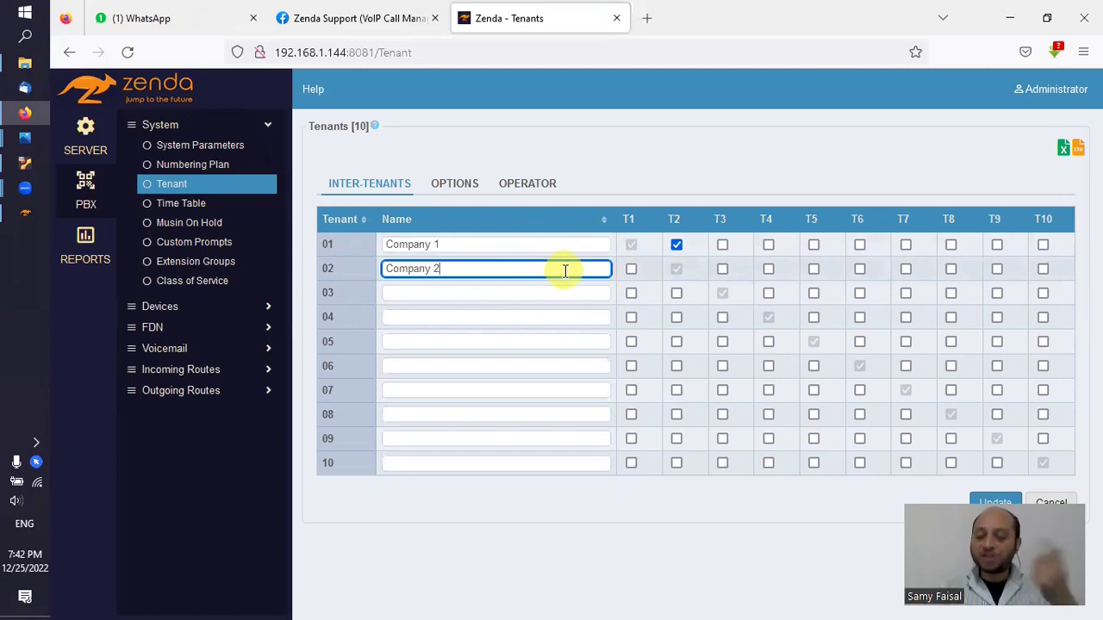
pyautogui.click(632, 277)
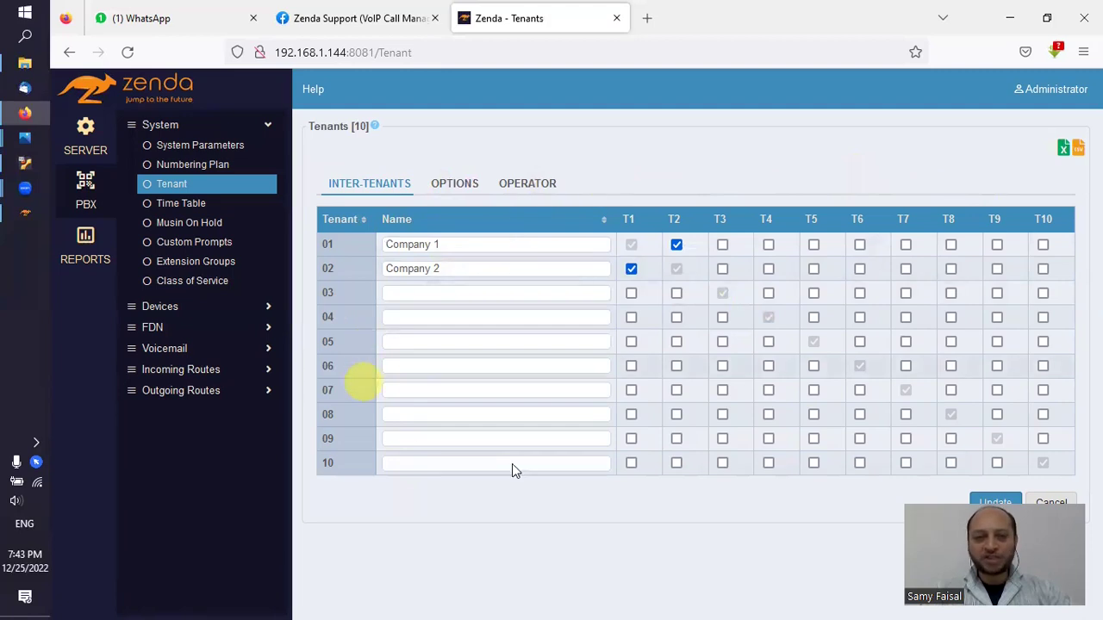
# Step: In the tenant options, keep Company 1's language as en and set Company 2's language to ar
pyautogui.click(456, 185)
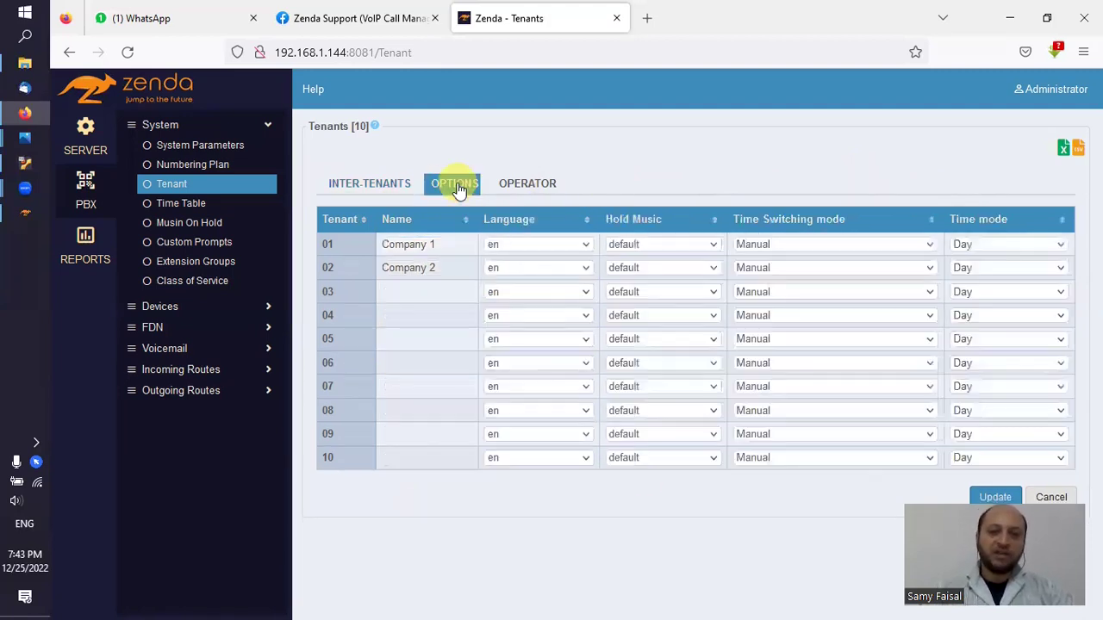
pyautogui.click(515, 249)
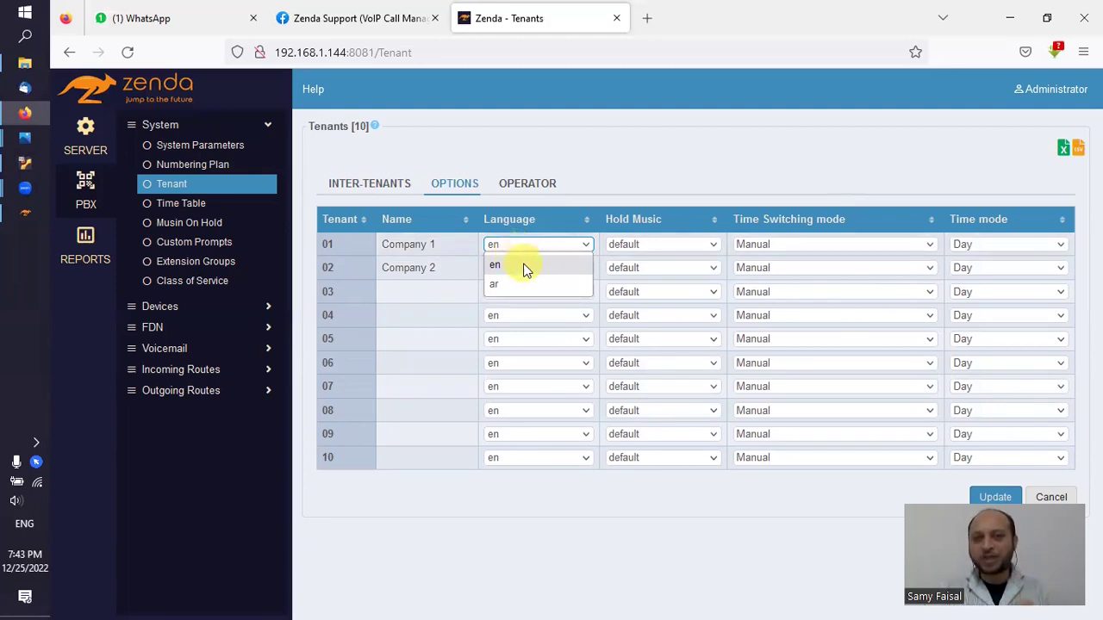
pyautogui.click(494, 266)
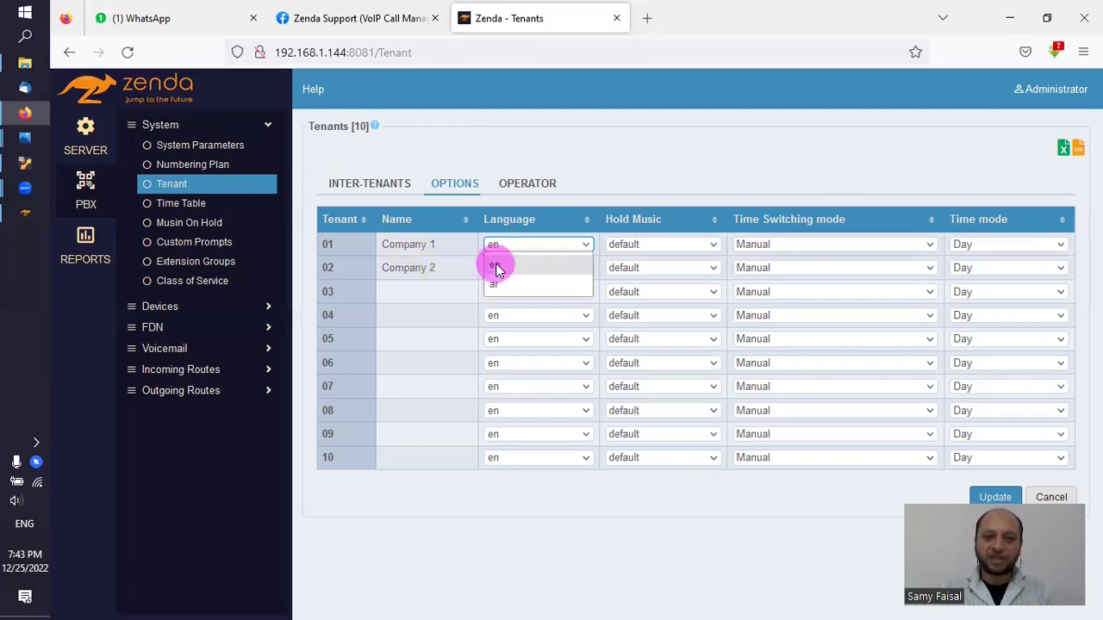
pyautogui.click(510, 270)
pyautogui.click(504, 309)
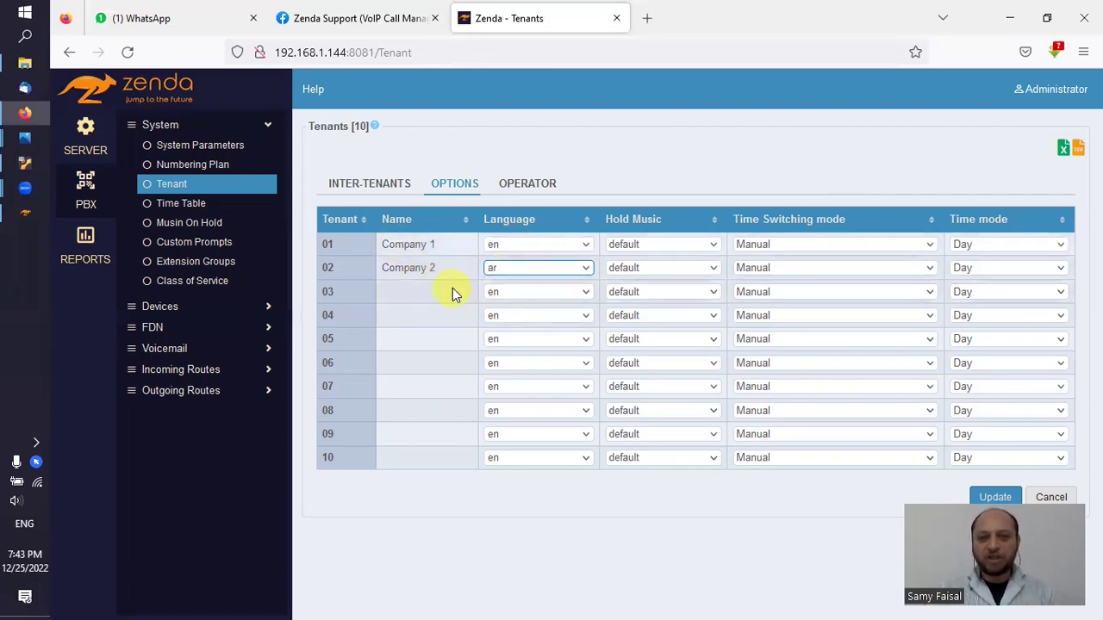
pyautogui.click(439, 292)
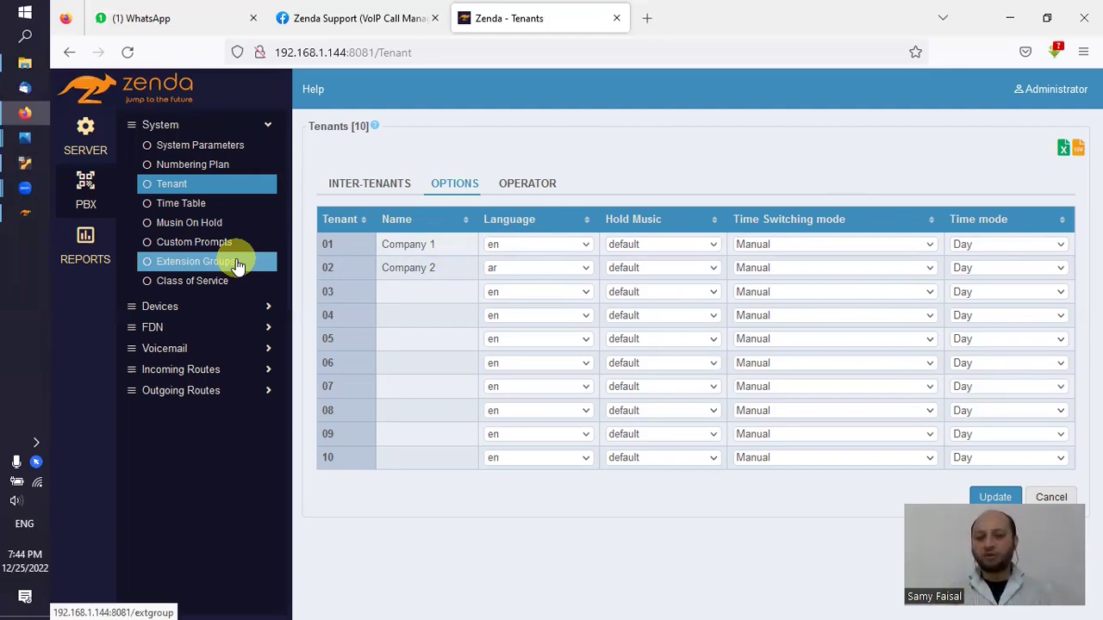
# Step: Keep the default hold music for Company 1, assign the sales hold music to Company 2, and save the tenant options
pyautogui.click(646, 246)
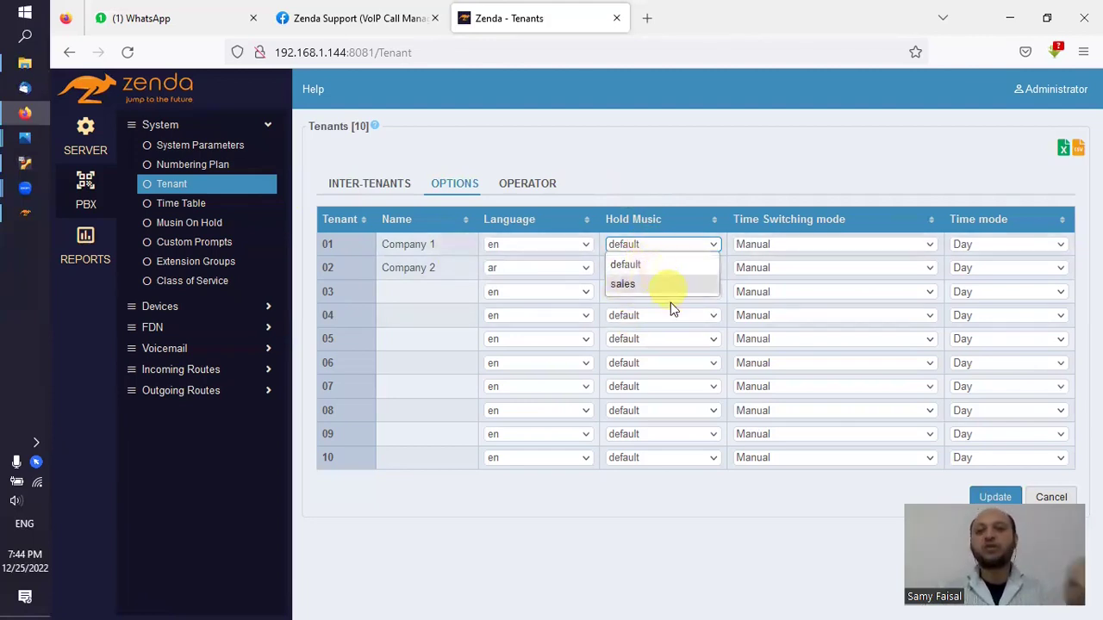
pyautogui.click(651, 272)
pyautogui.click(652, 269)
pyautogui.click(643, 310)
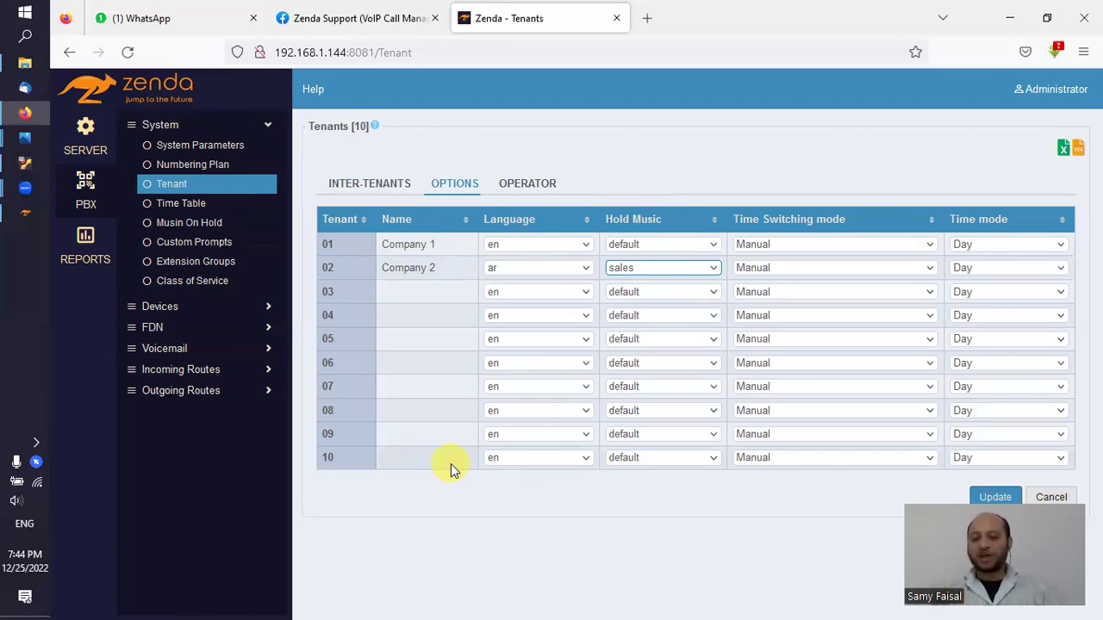
pyautogui.click(662, 276)
pyautogui.click(660, 276)
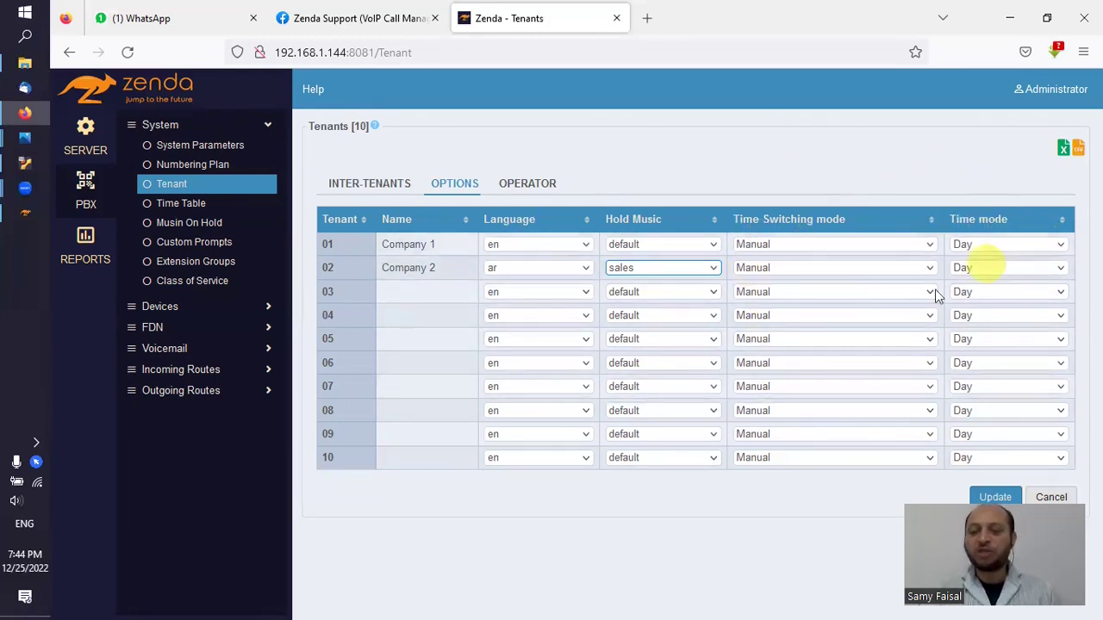
pyautogui.click(997, 498)
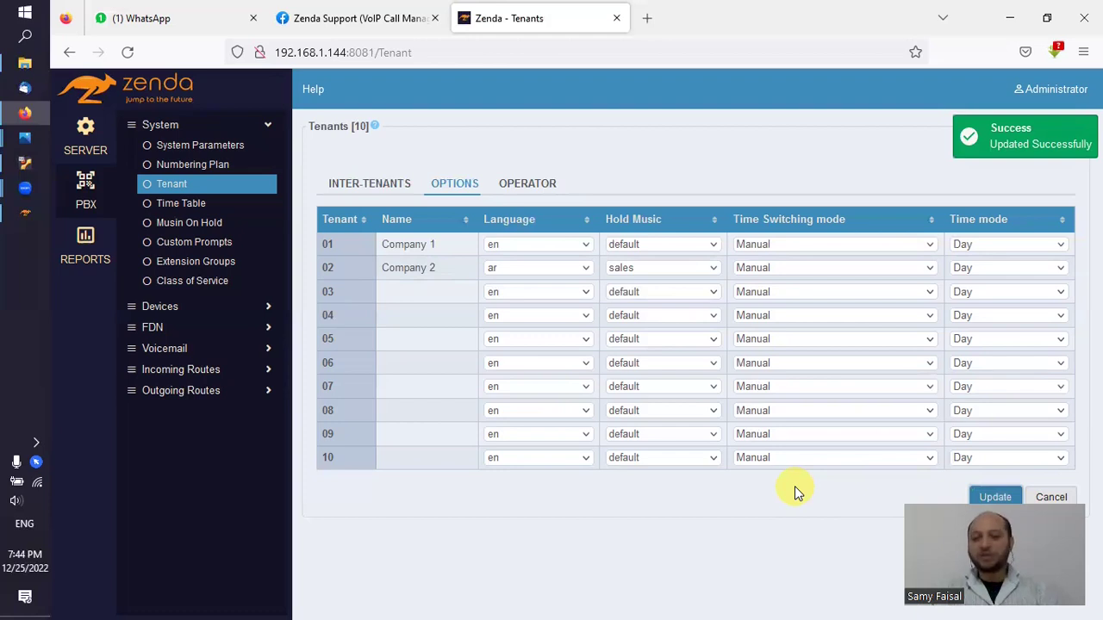
# Step: In tenant 1's time table, enable Sunday's day mode from 09:00 AM and night mode from 05:00 PM
pyautogui.click(198, 205)
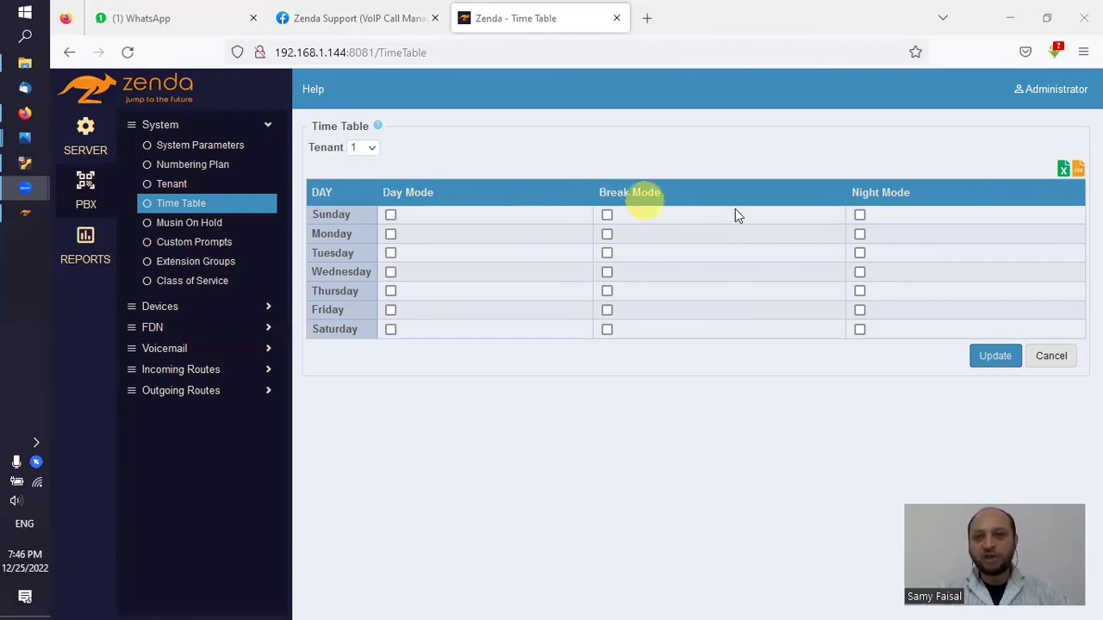
pyautogui.click(391, 216)
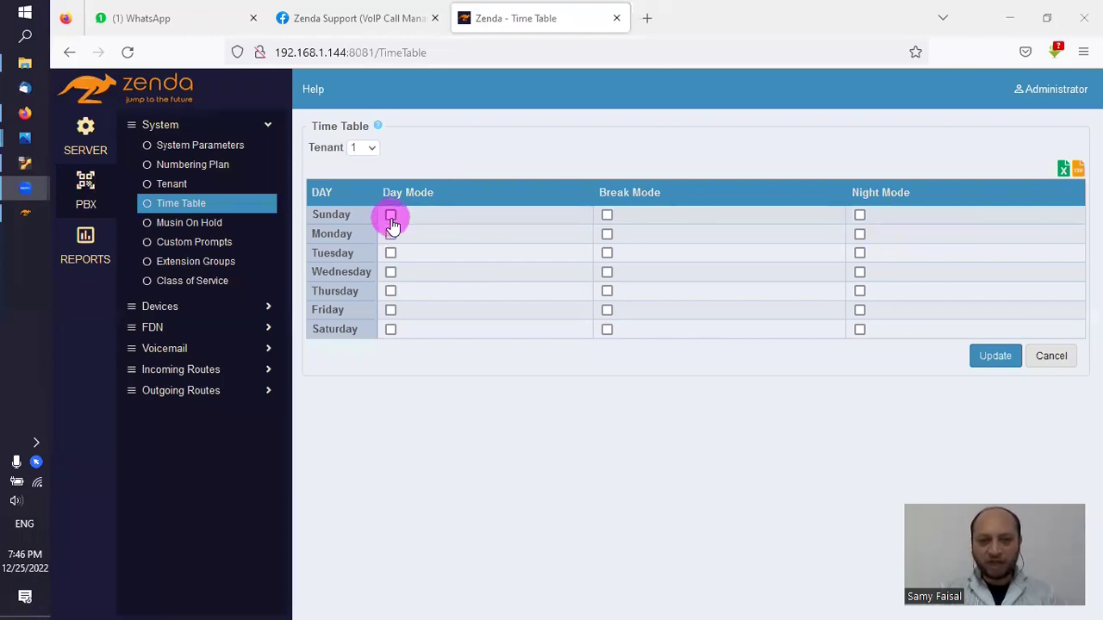
pyautogui.click(414, 217)
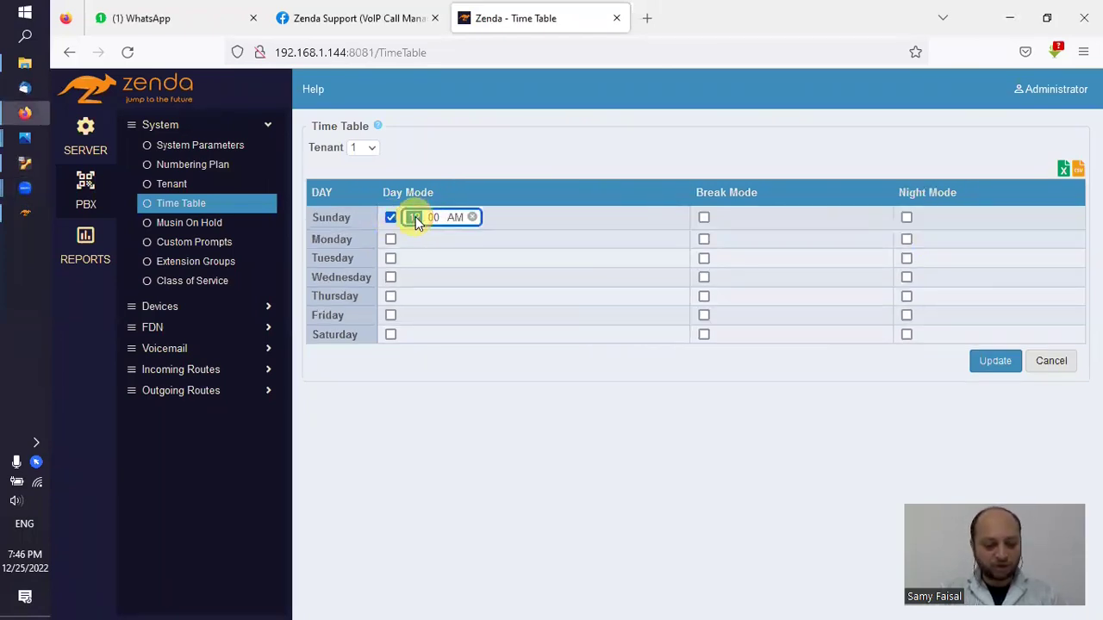
pyautogui.write('09')
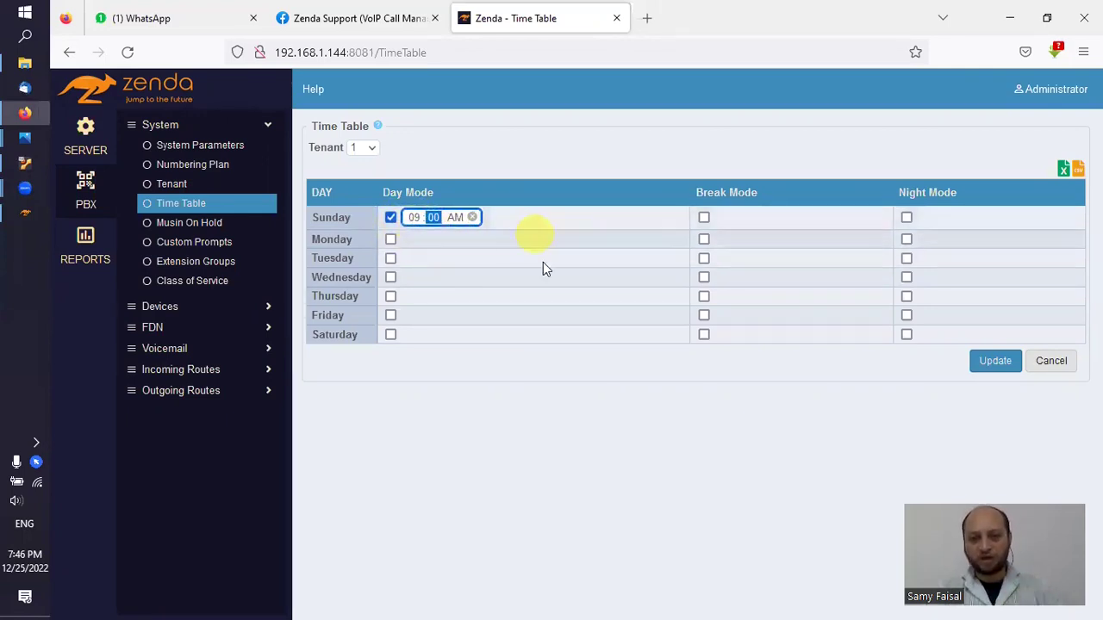
pyautogui.click(908, 219)
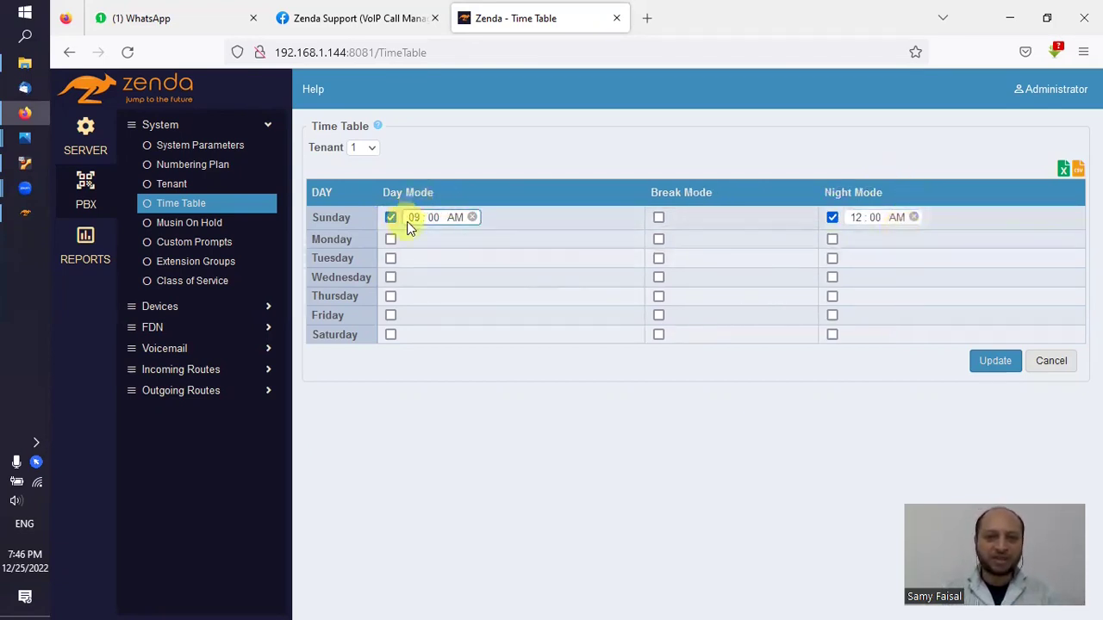
pyautogui.click(856, 218)
pyautogui.write('17')
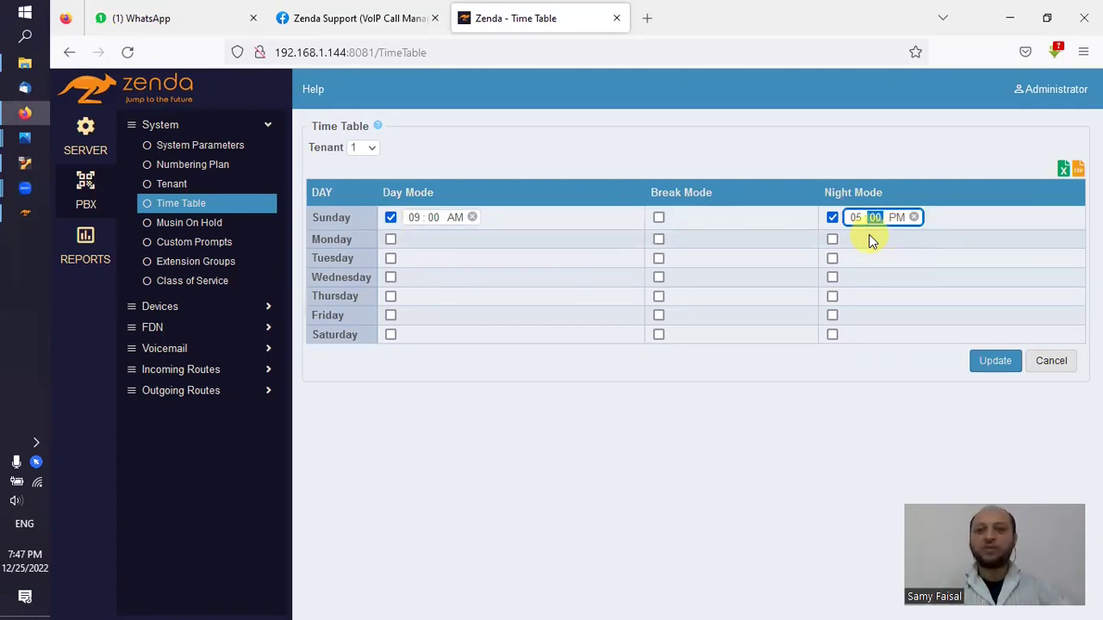
# Step: Enable Sunday's break mode from 01:00 PM to 02:00 PM
pyautogui.click(657, 217)
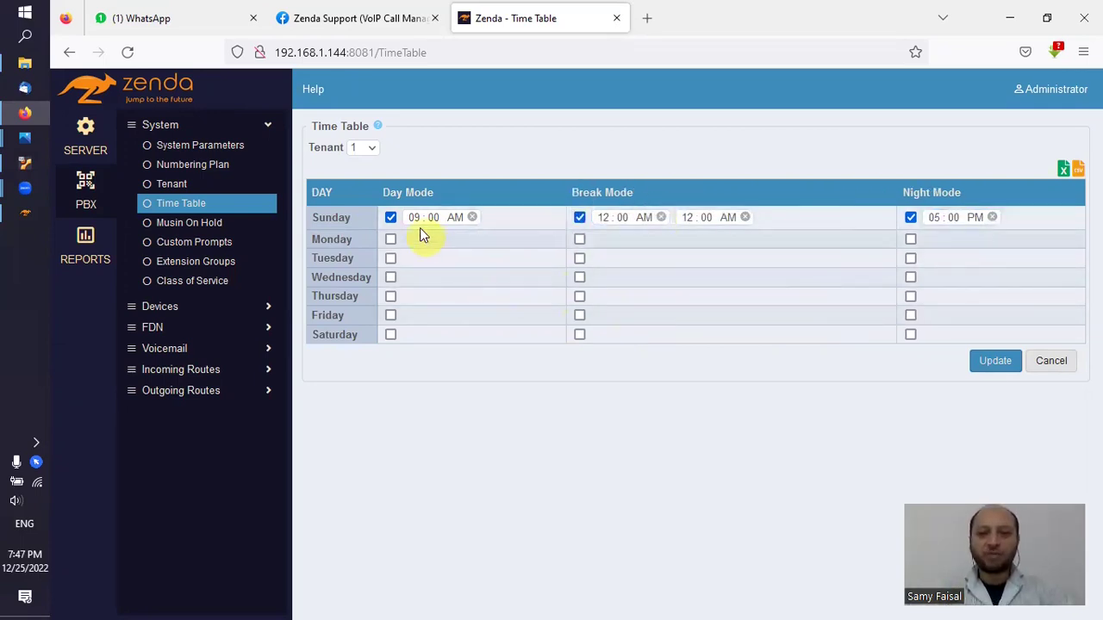
pyautogui.click(938, 219)
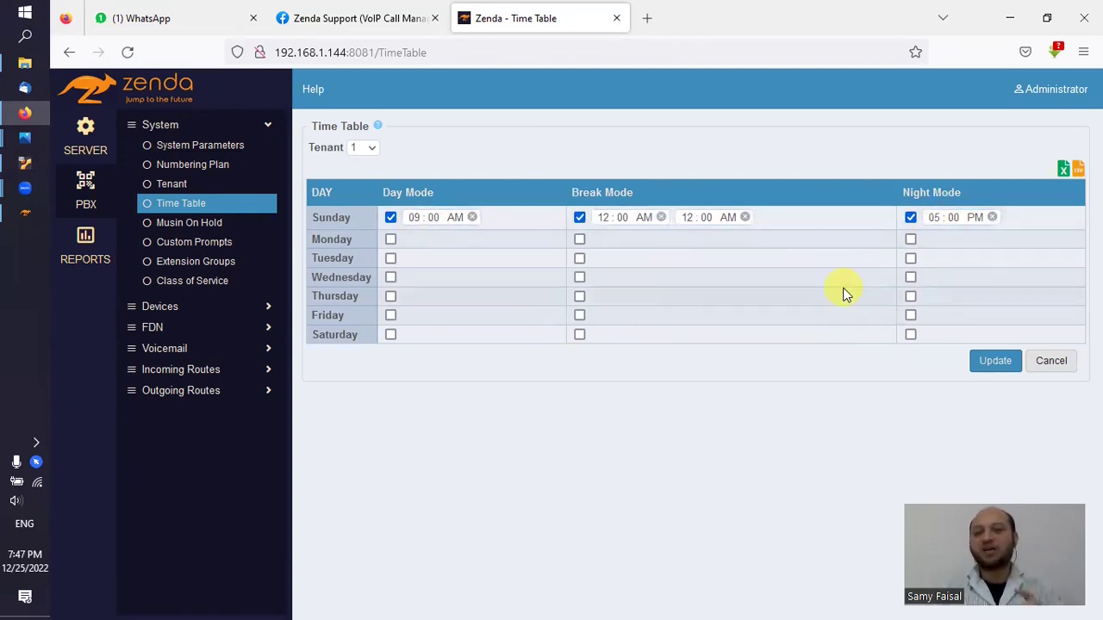
pyautogui.click(602, 218)
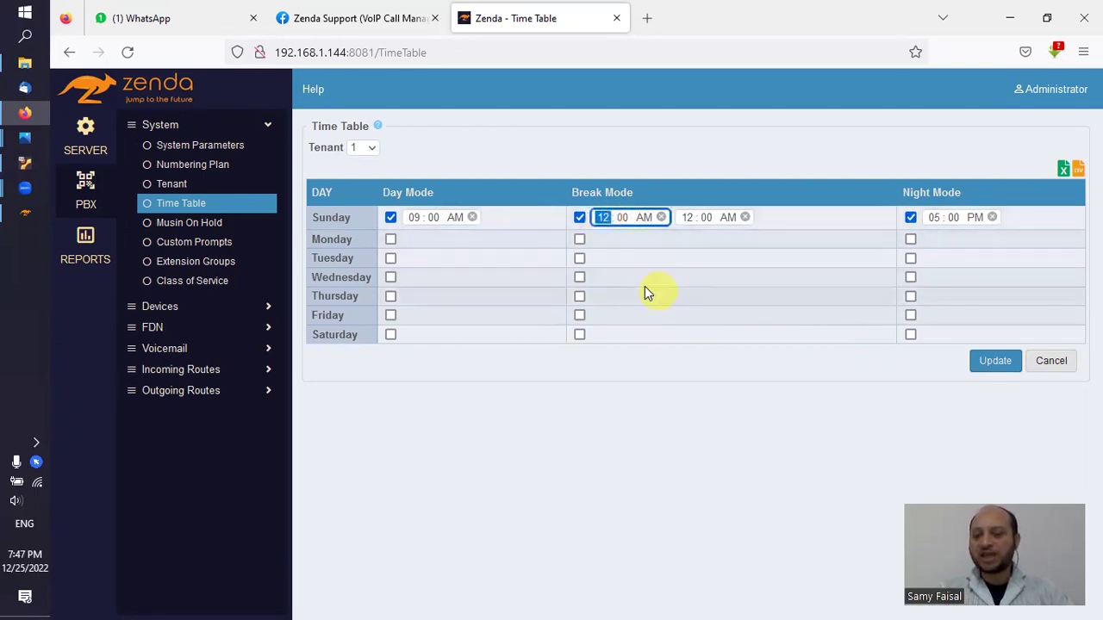
pyautogui.write('1')
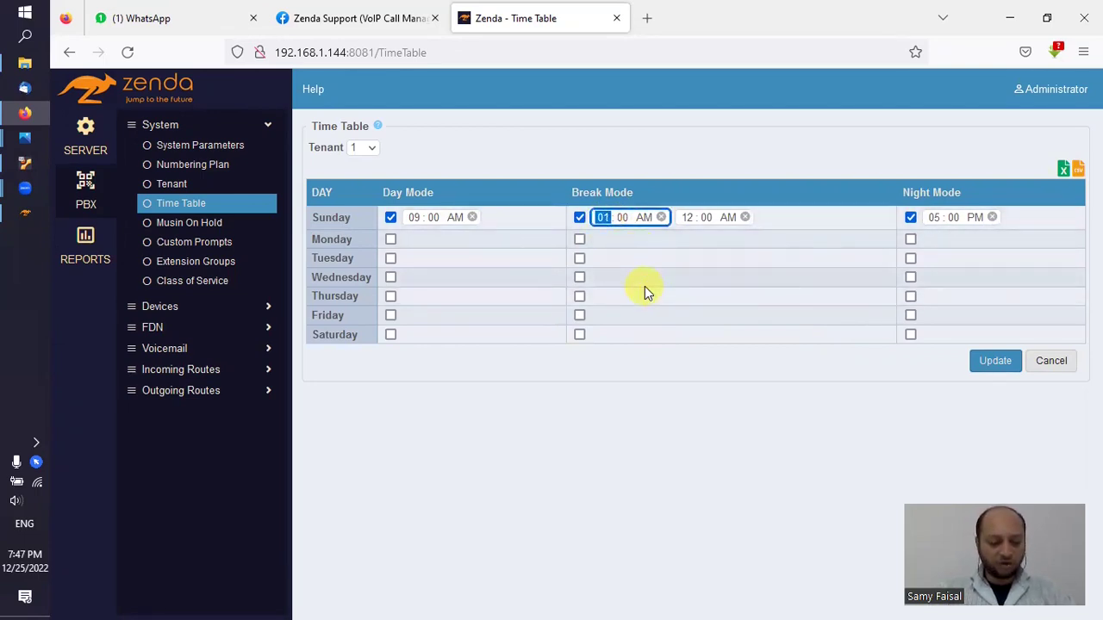
pyautogui.write('3')
pyautogui.click(687, 217)
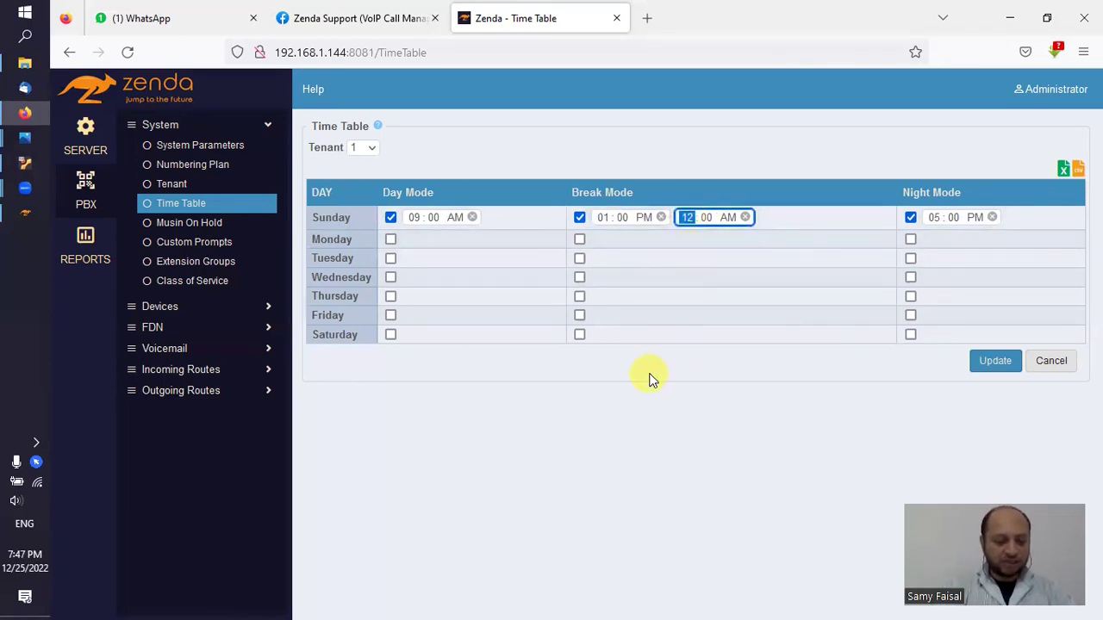
pyautogui.write('14')
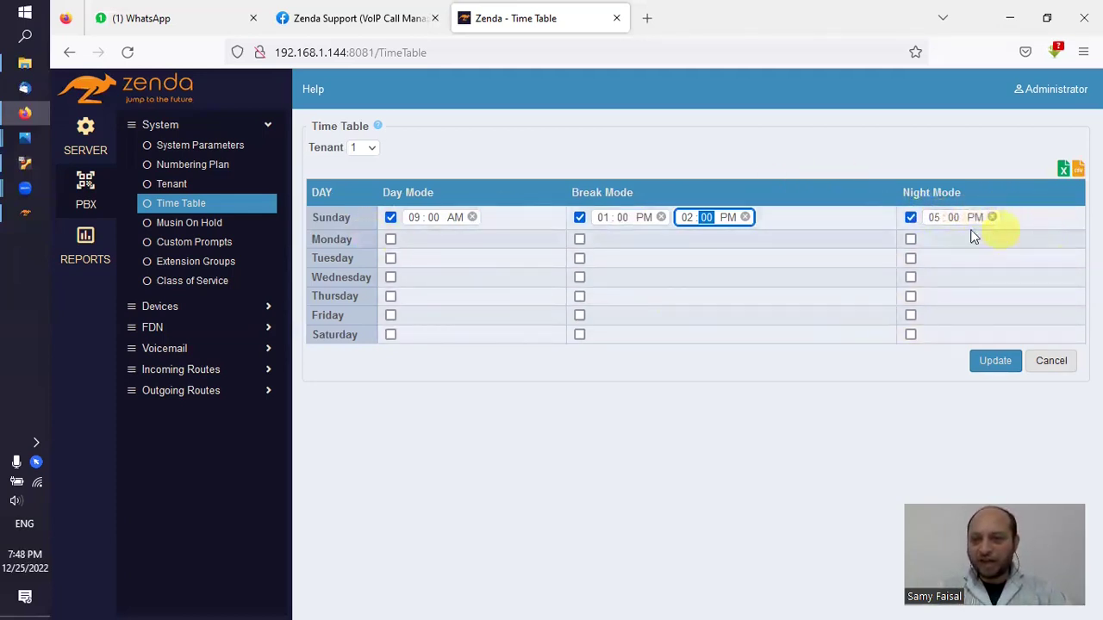
# Step: Enable day mode on Monday and night mode on Thursday, with Thursday's night mode starting at 05:00 PM
pyautogui.click(390, 240)
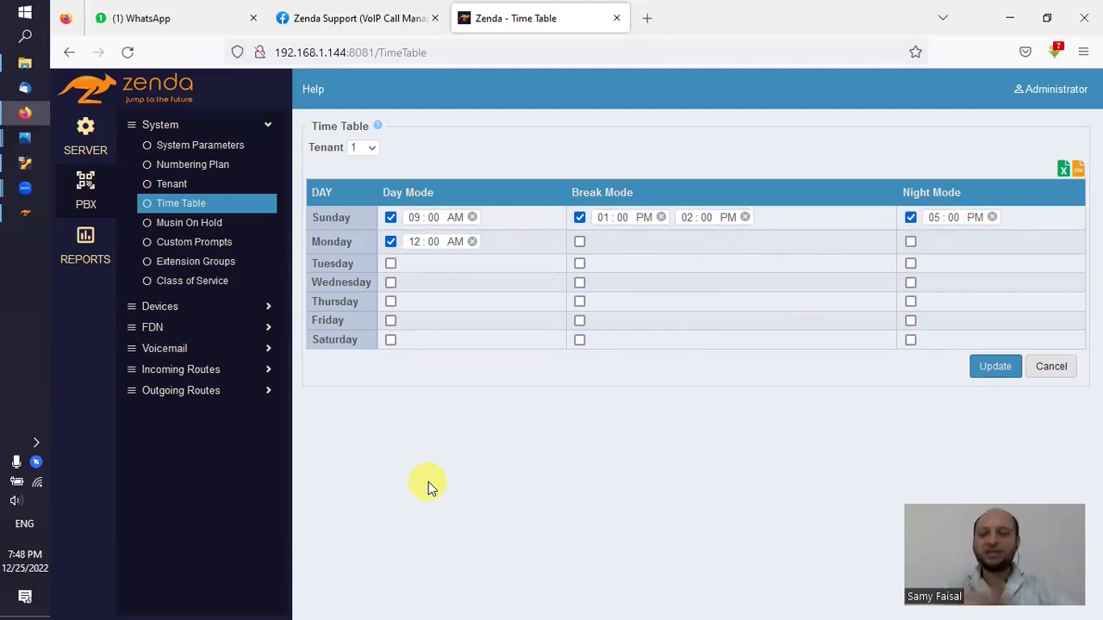
pyautogui.click(910, 301)
pyautogui.click(942, 303)
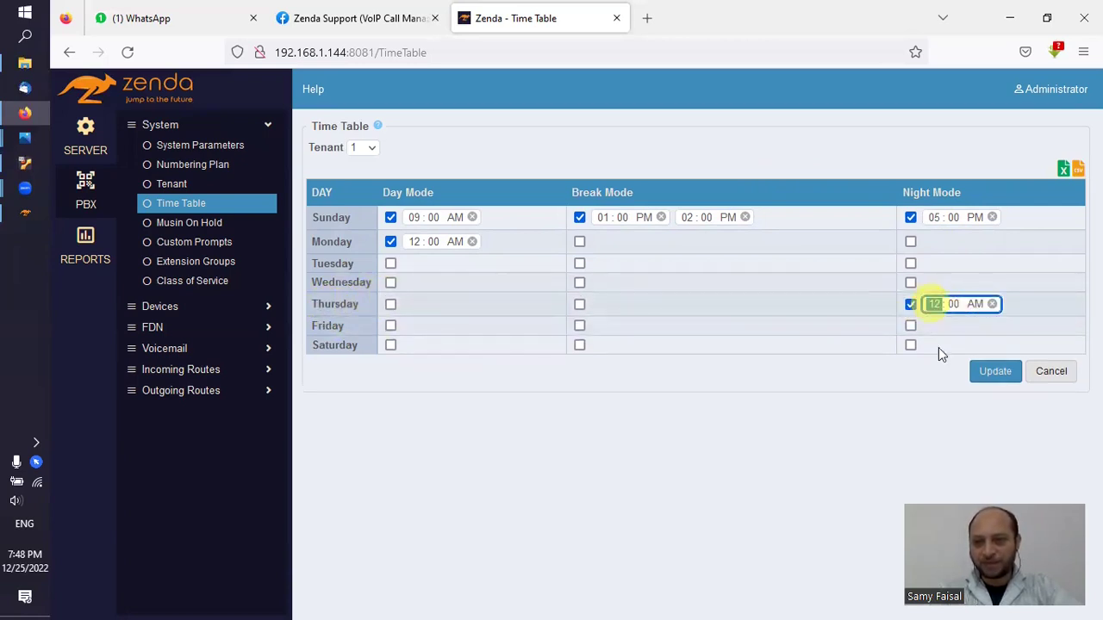
pyautogui.write('15')
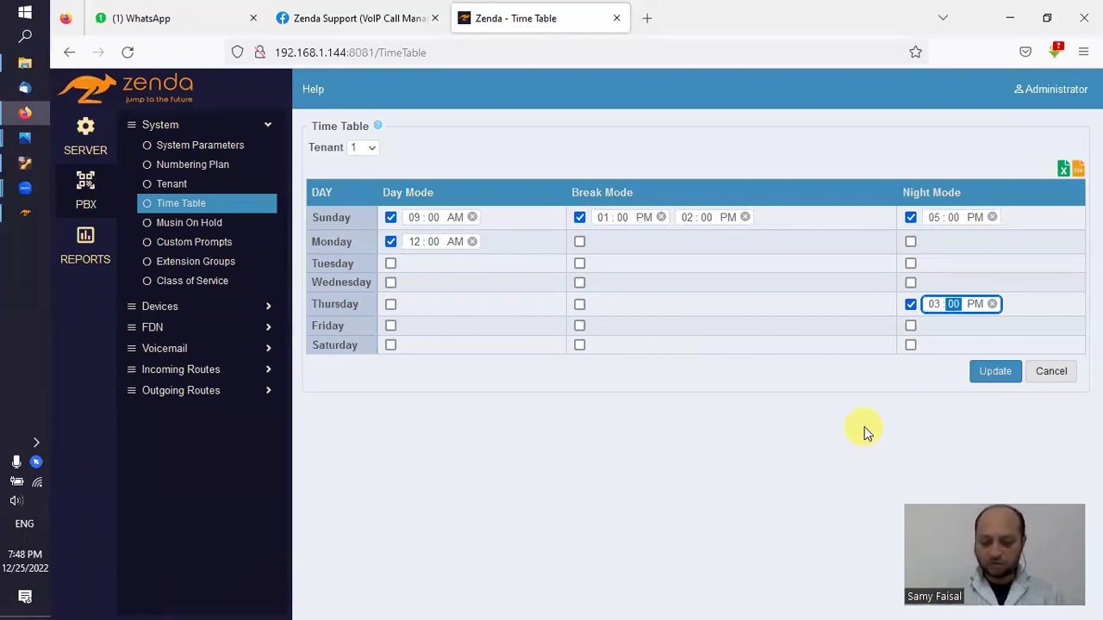
pyautogui.hotkey('shift', 'Tab')
pyautogui.write('5')
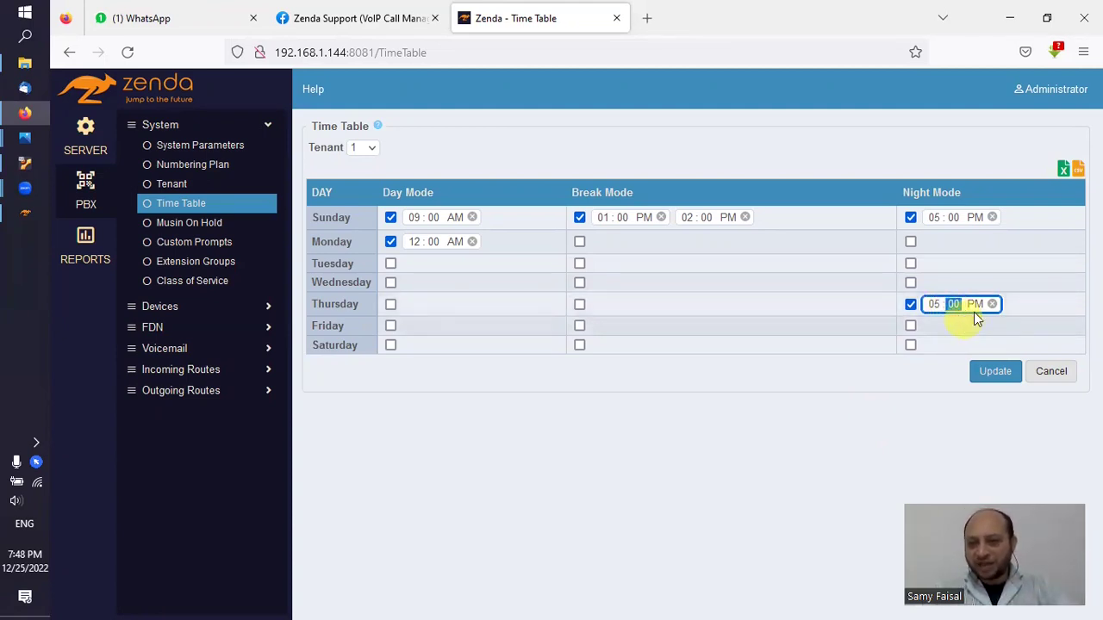
pyautogui.click(1014, 301)
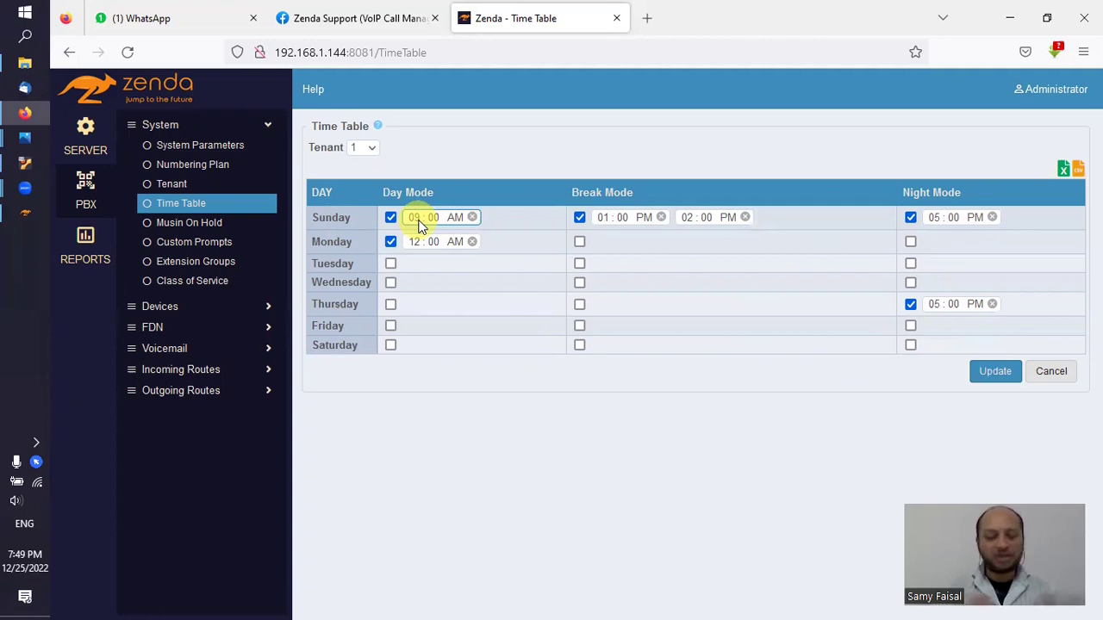
# Step: Enable Saturday's day mode from 10:00 AM and night mode from 03:00 PM, and save the time table
pyautogui.click(391, 347)
pyautogui.click(414, 348)
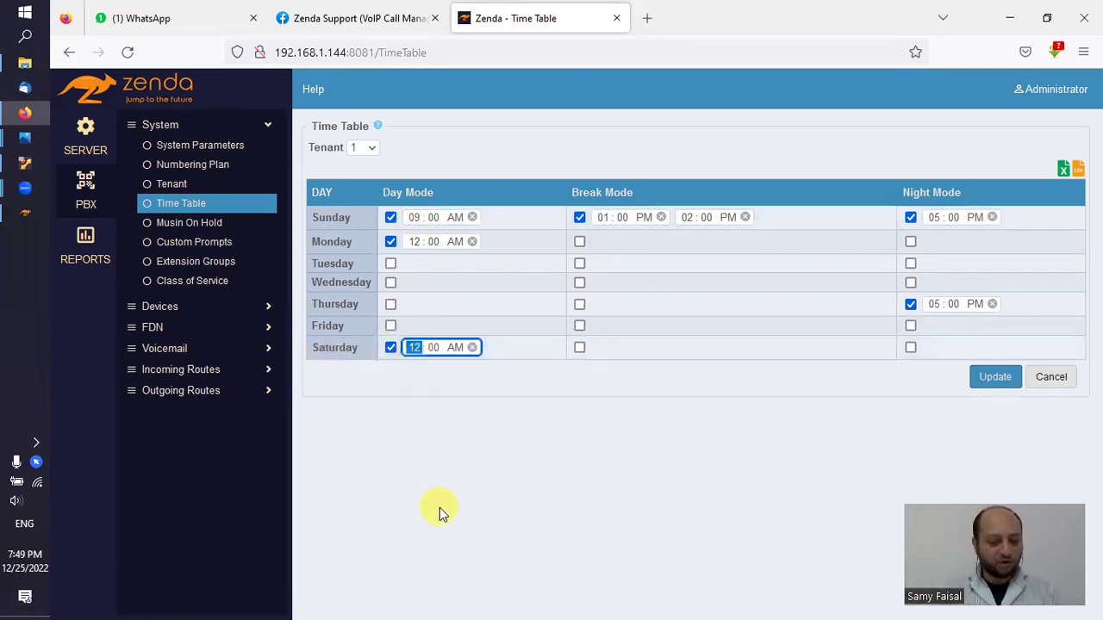
pyautogui.write('10')
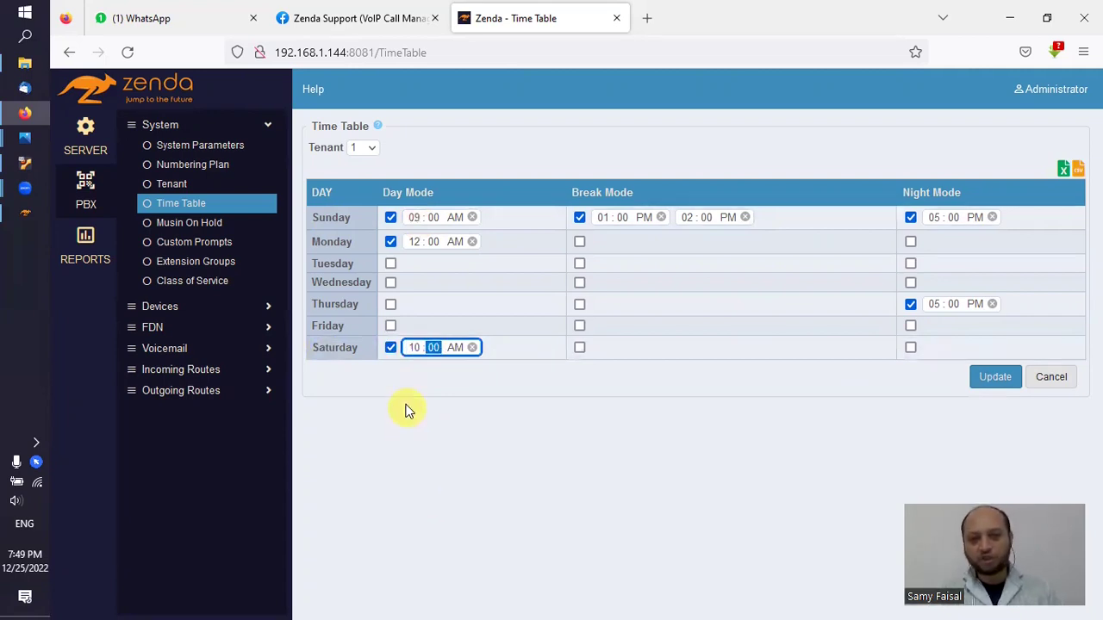
pyautogui.click(911, 350)
pyautogui.click(935, 349)
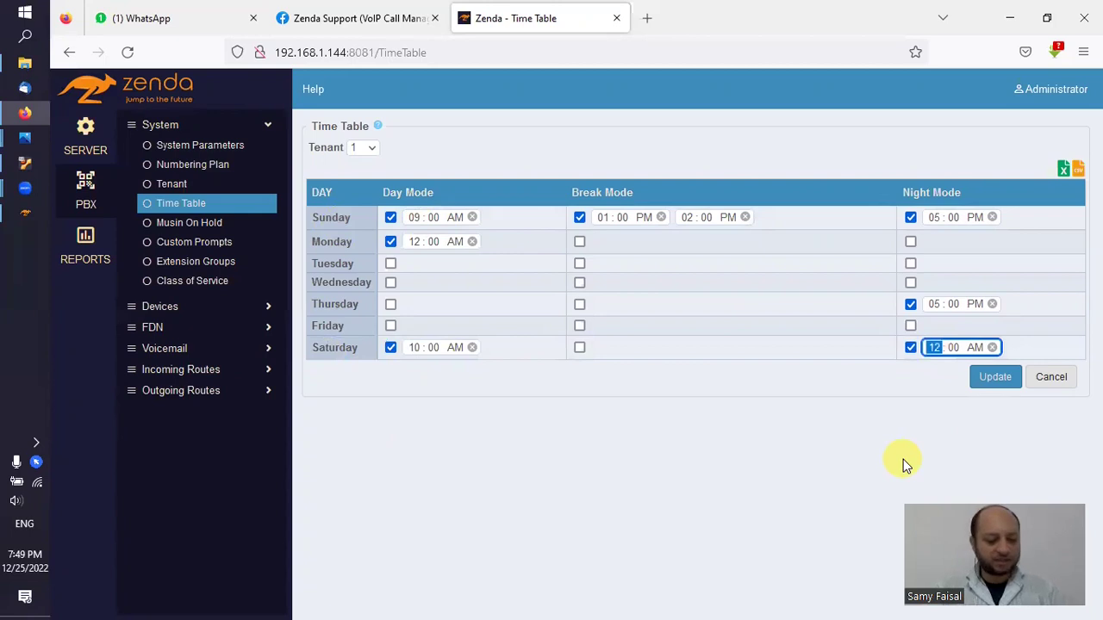
pyautogui.write('15')
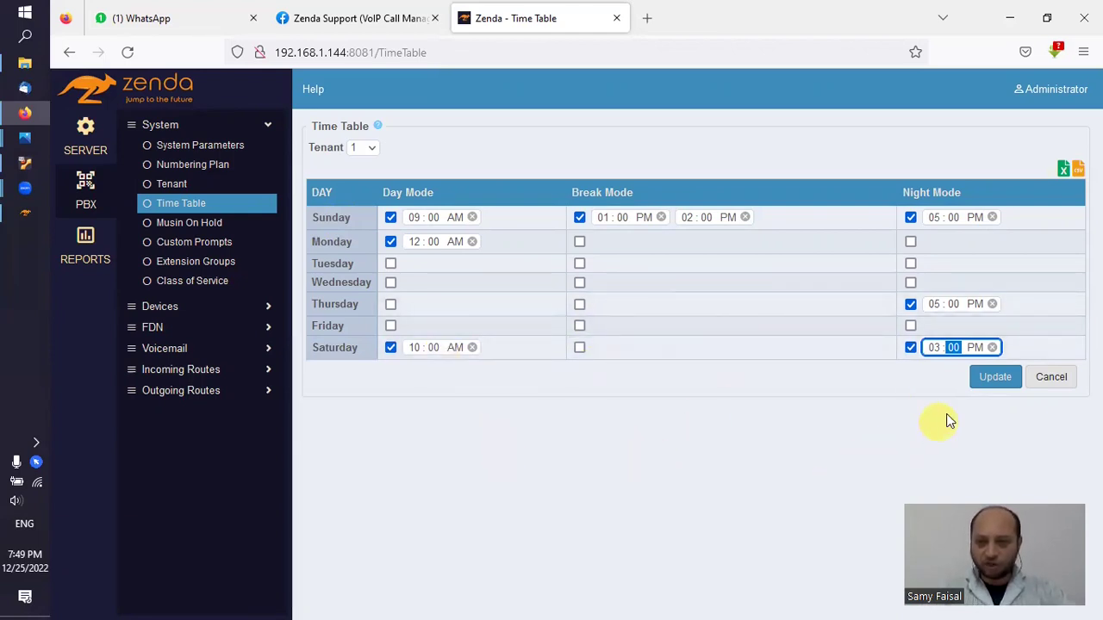
pyautogui.click(993, 379)
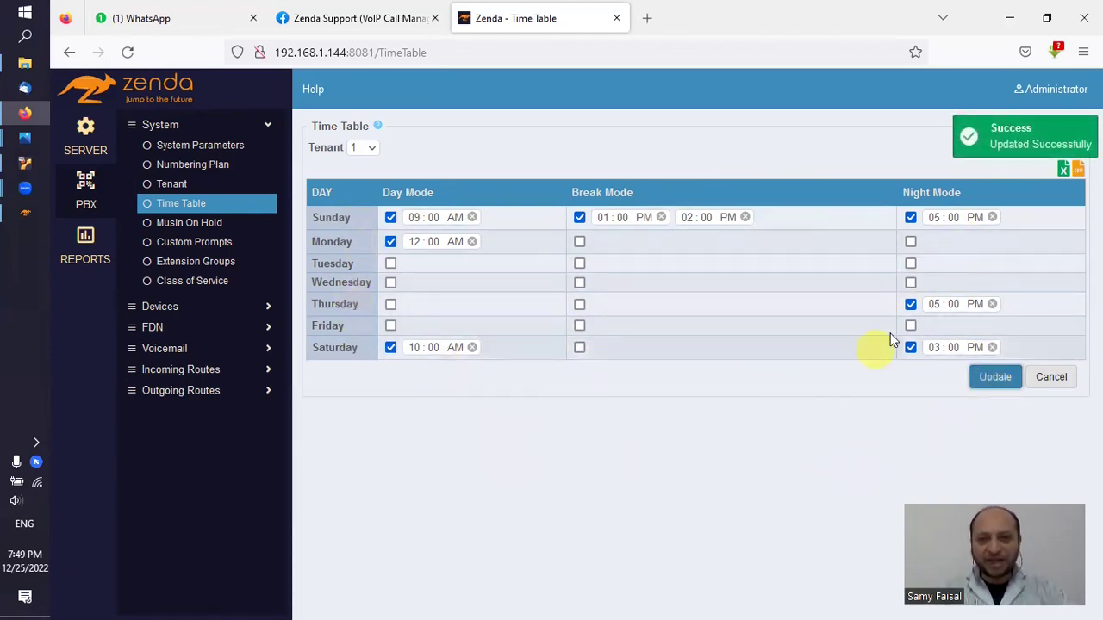
# Step: View the time tables of tenants 2 and 3, and return to tenant 2
pyautogui.click(375, 149)
pyautogui.click(362, 190)
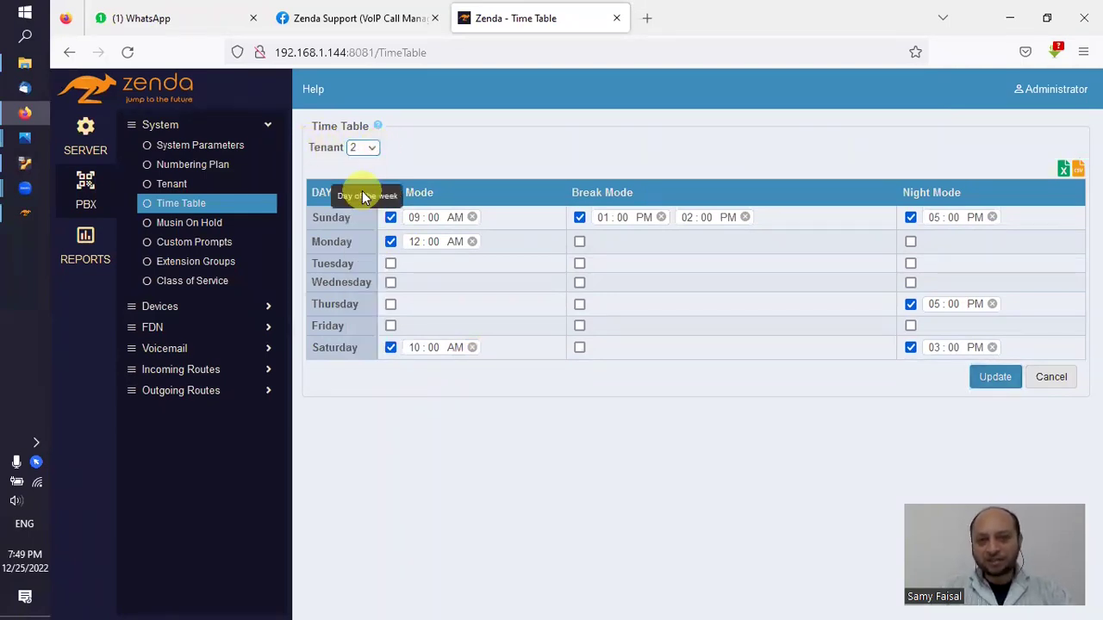
pyautogui.click(371, 148)
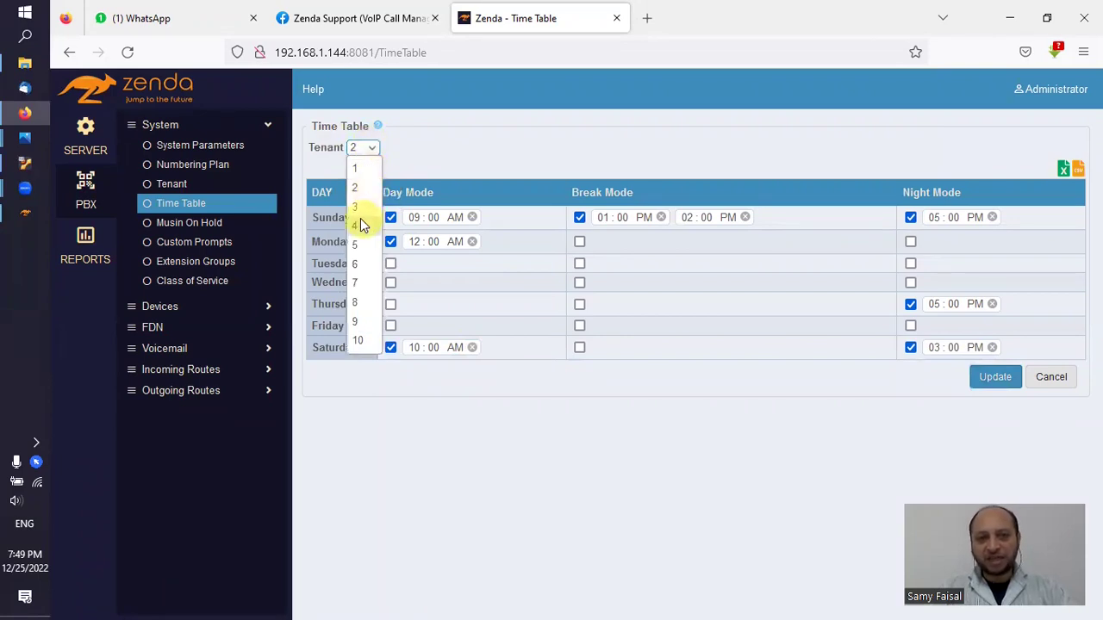
pyautogui.click(359, 213)
pyautogui.click(375, 149)
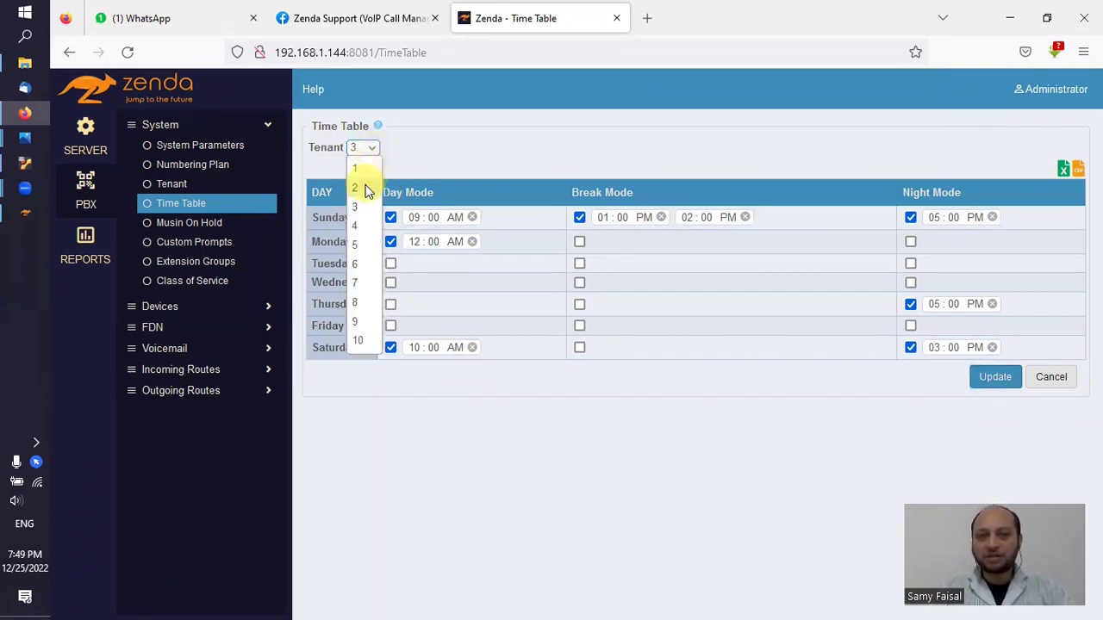
pyautogui.click(362, 189)
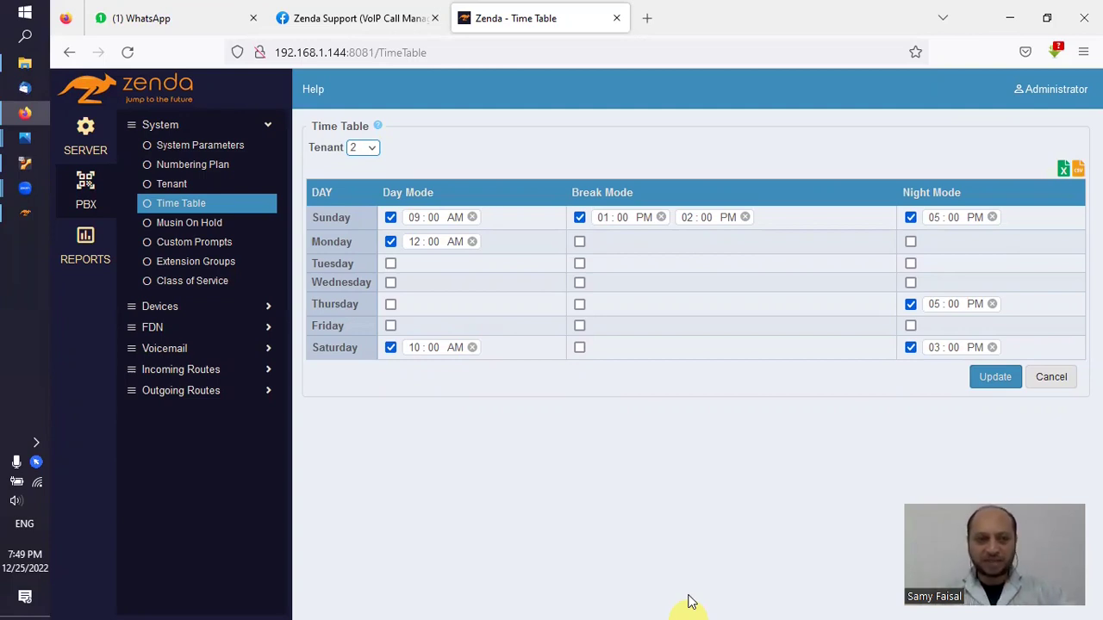
# Step: Set Company 1's time switching mode to Auto in the tenant options
pyautogui.click(185, 186)
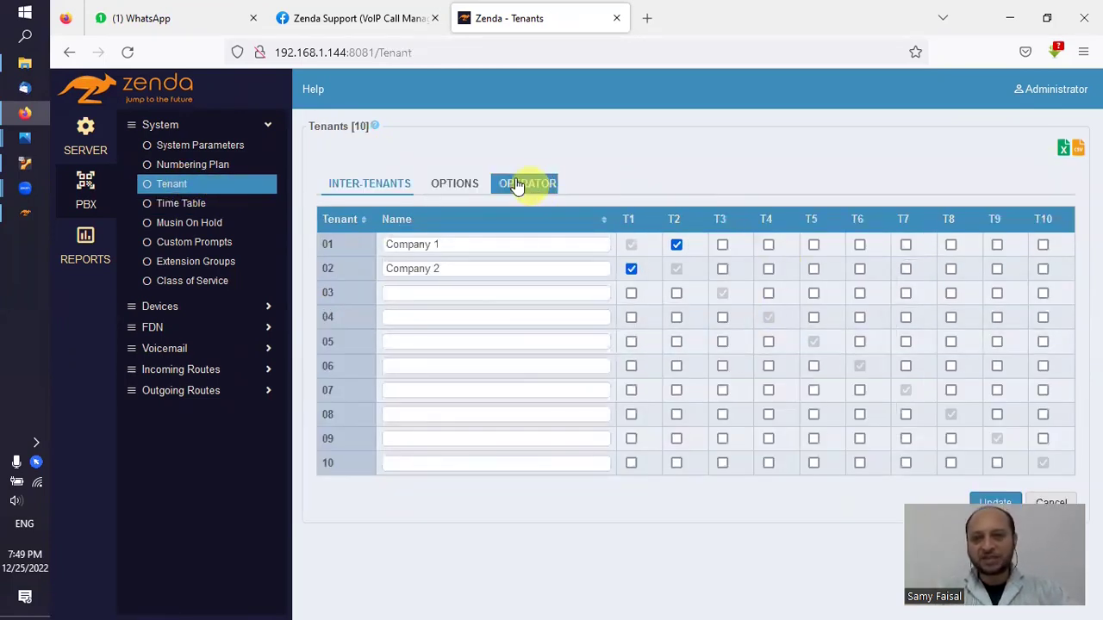
pyautogui.click(517, 187)
pyautogui.click(446, 189)
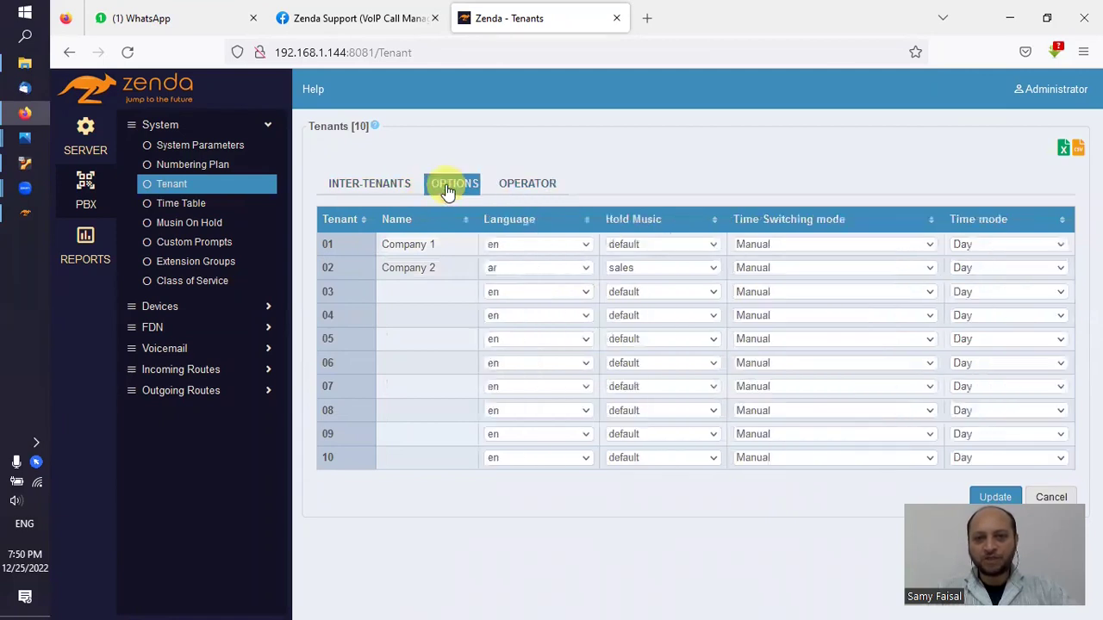
pyautogui.click(783, 245)
pyautogui.click(767, 286)
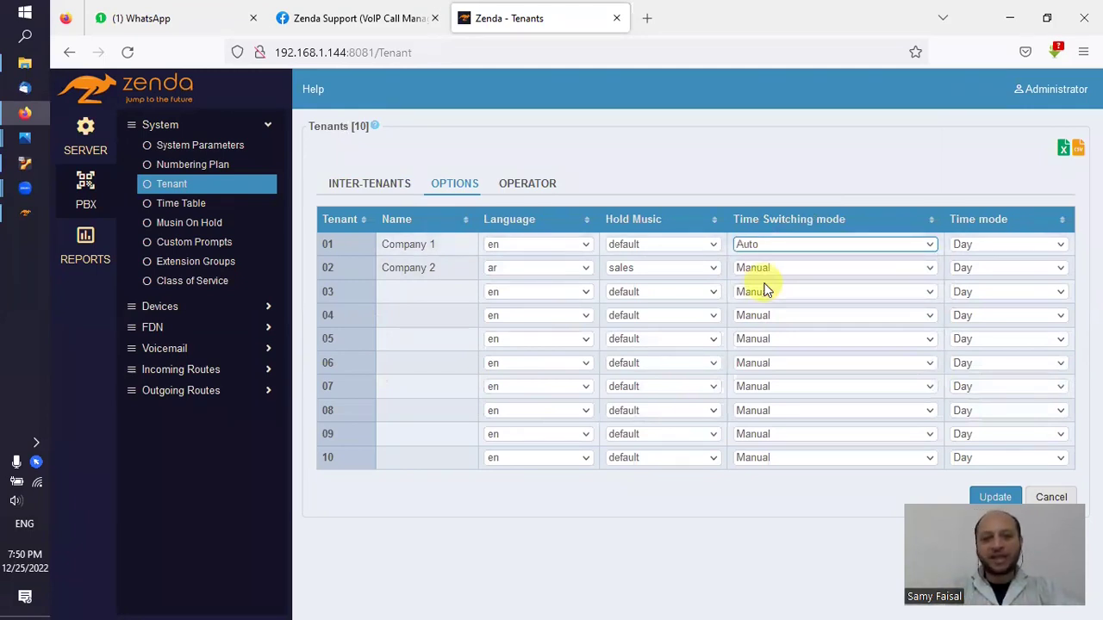
pyautogui.click(451, 244)
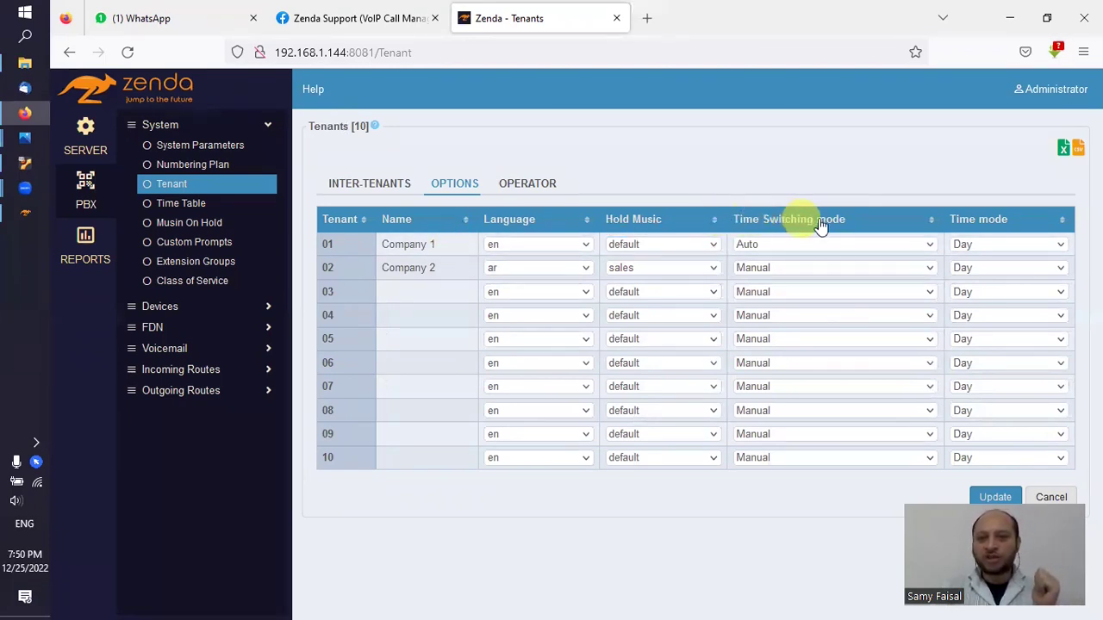
pyautogui.click(748, 248)
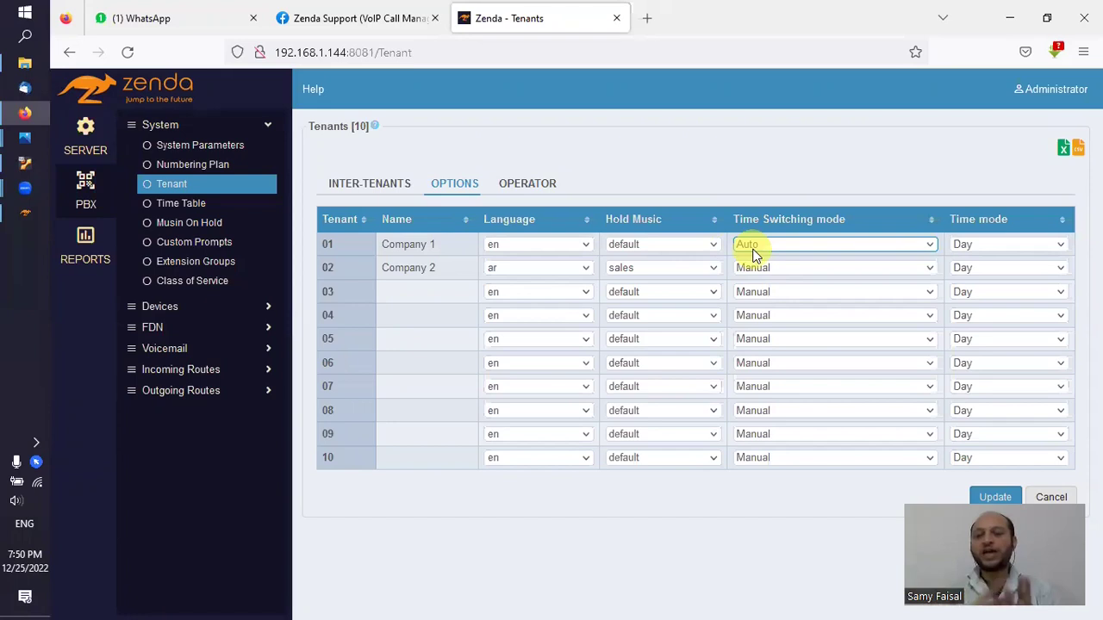
pyautogui.click(791, 236)
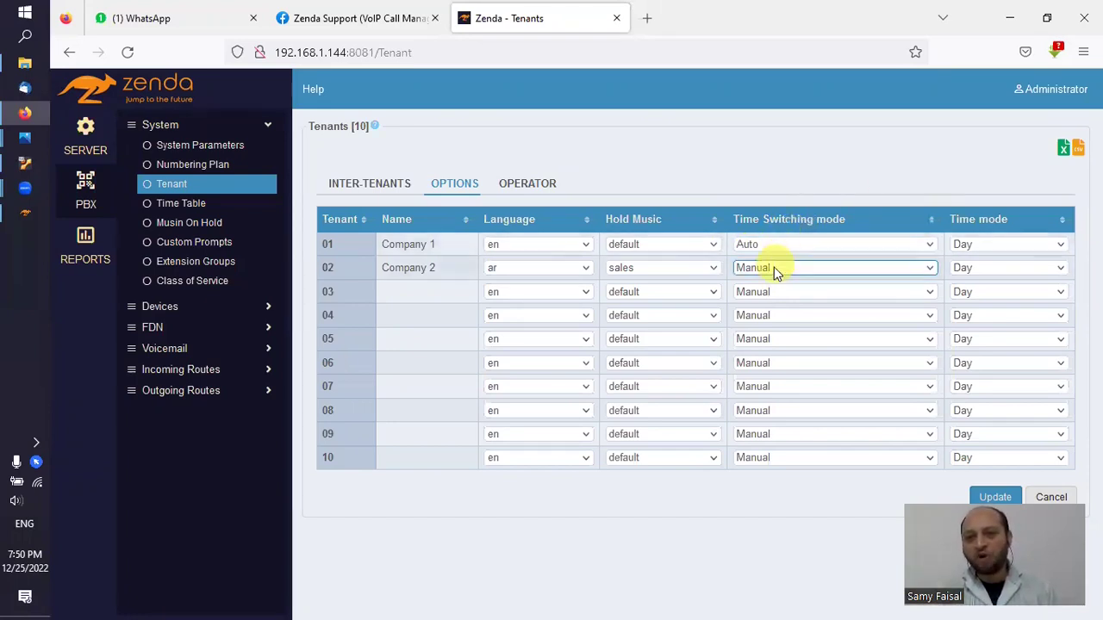
# Step: Keep Company 2's time switching mode on Manual and set its time mode to Night
pyautogui.click(770, 267)
pyautogui.click(778, 267)
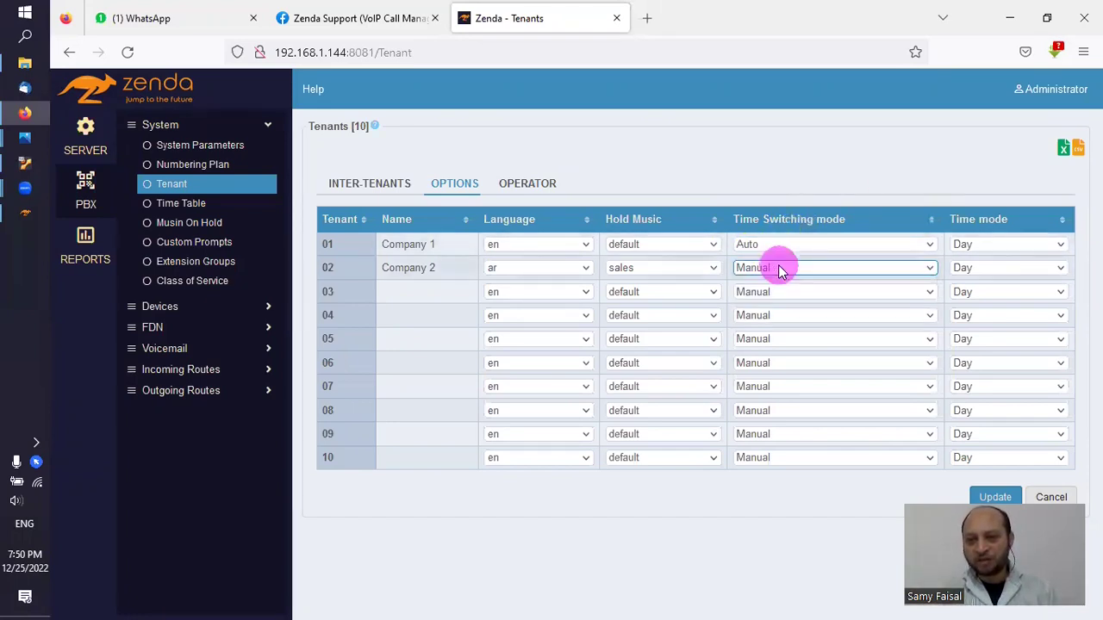
pyautogui.click(978, 267)
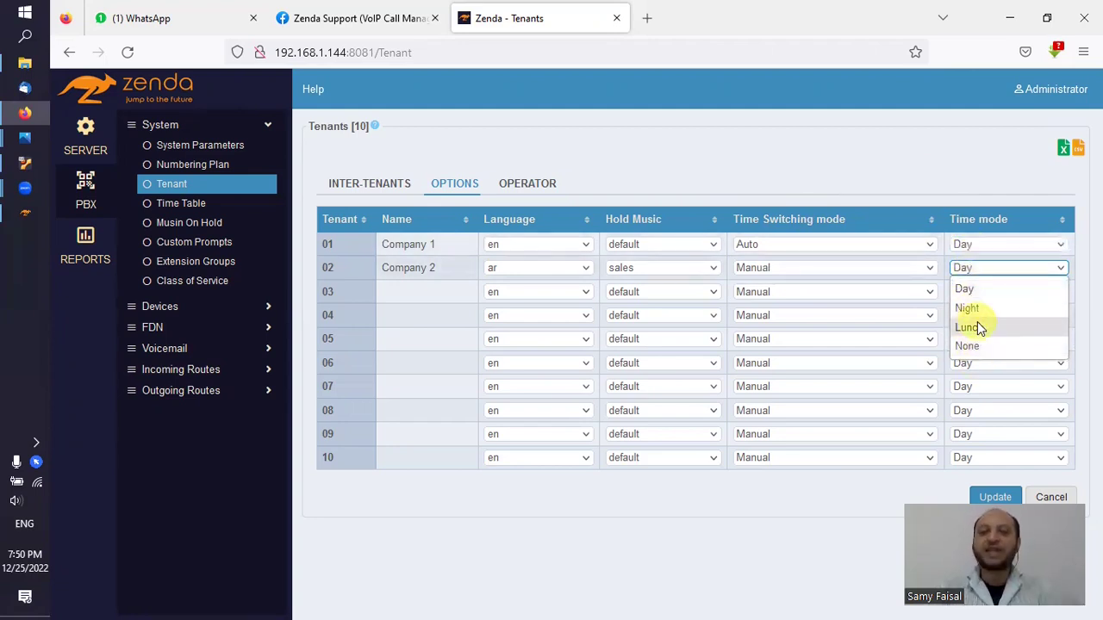
pyautogui.click(978, 287)
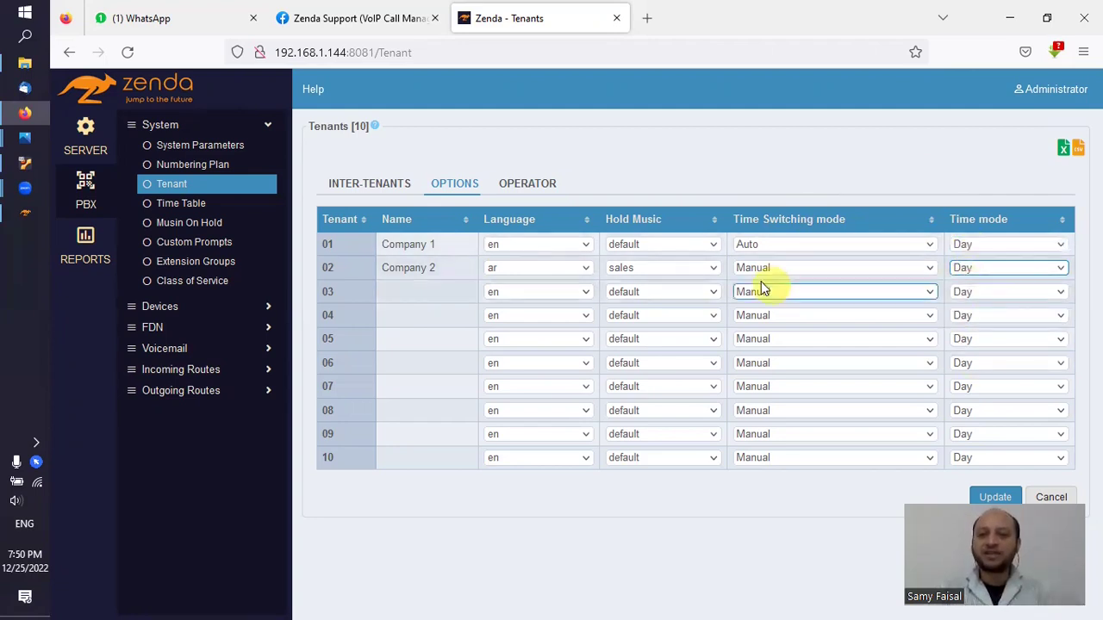
pyautogui.click(1021, 267)
pyautogui.click(982, 310)
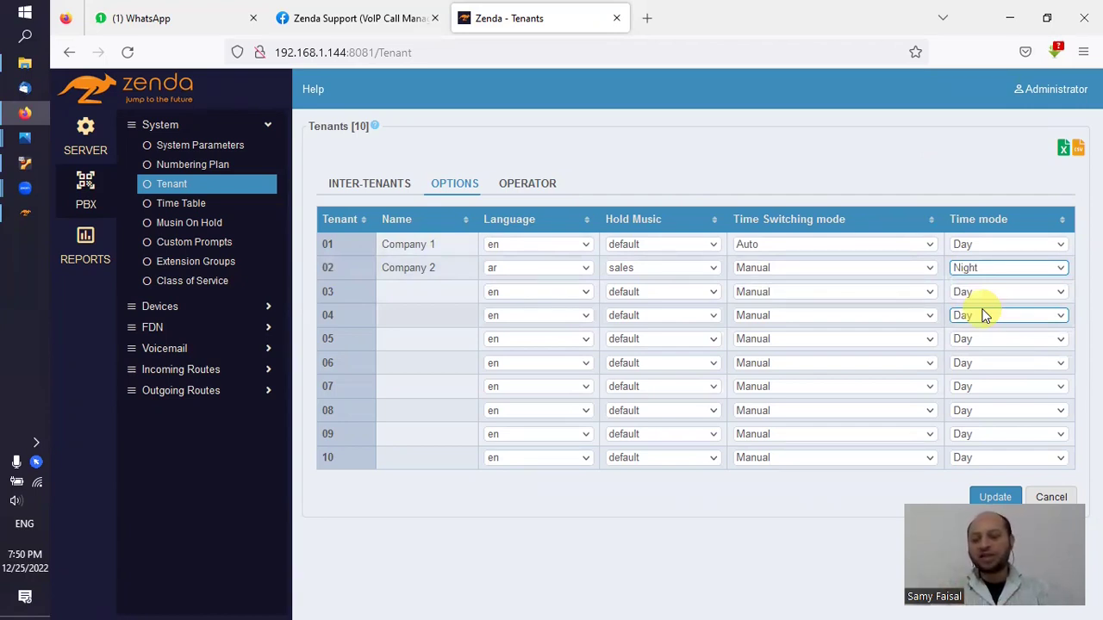
# Step: View the tenants' operator assignments and the Operator code in the numbering plan, and return to the operator assignments
pyautogui.click(538, 185)
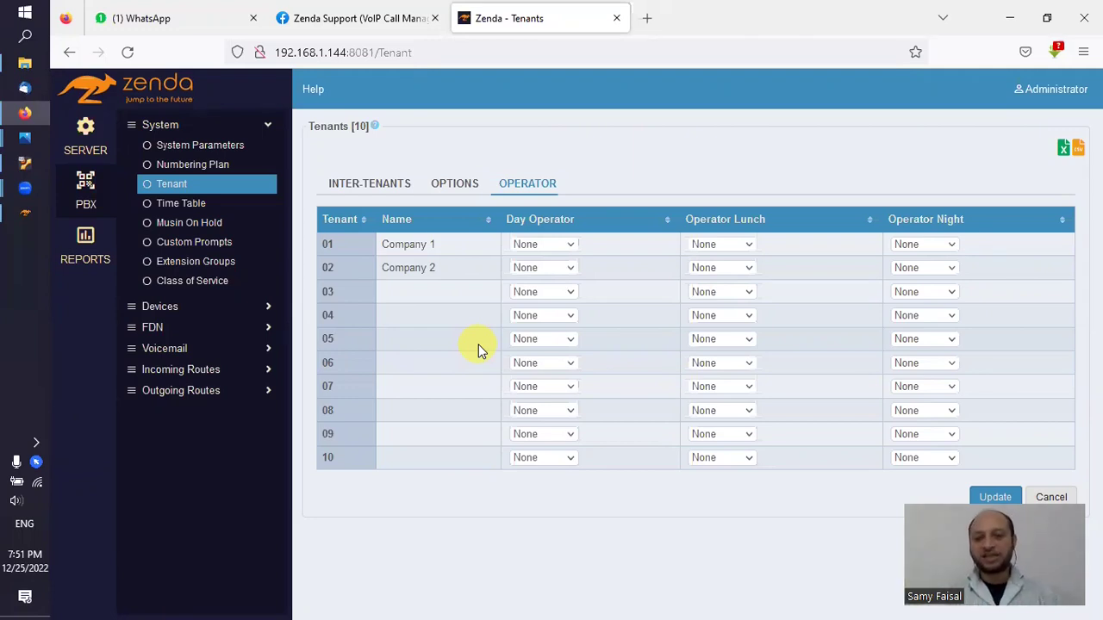
pyautogui.click(203, 166)
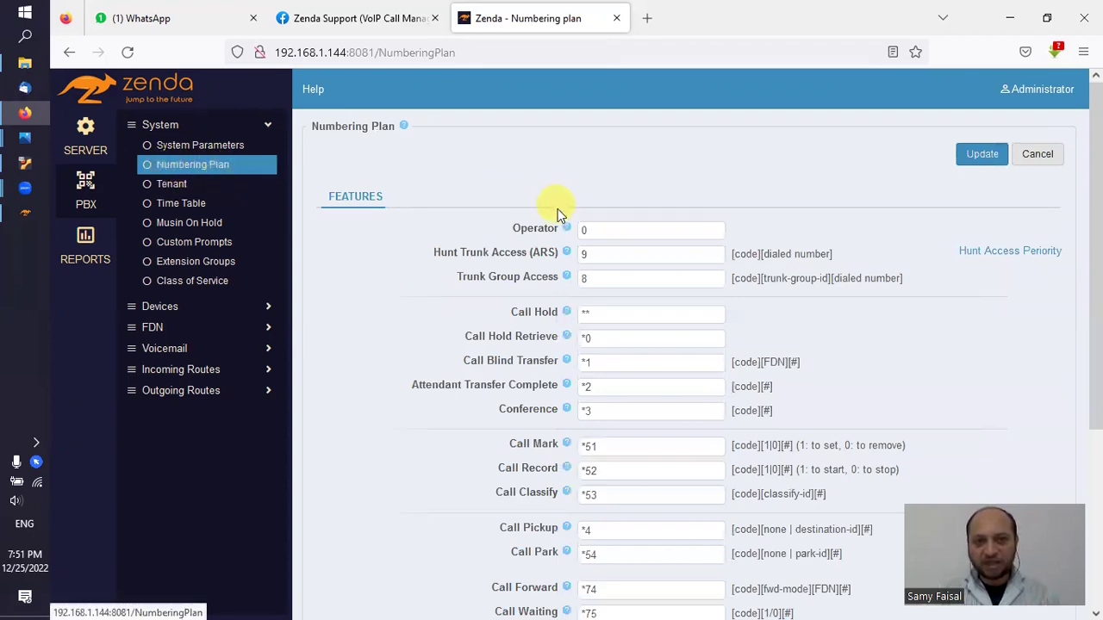
pyautogui.click(586, 229)
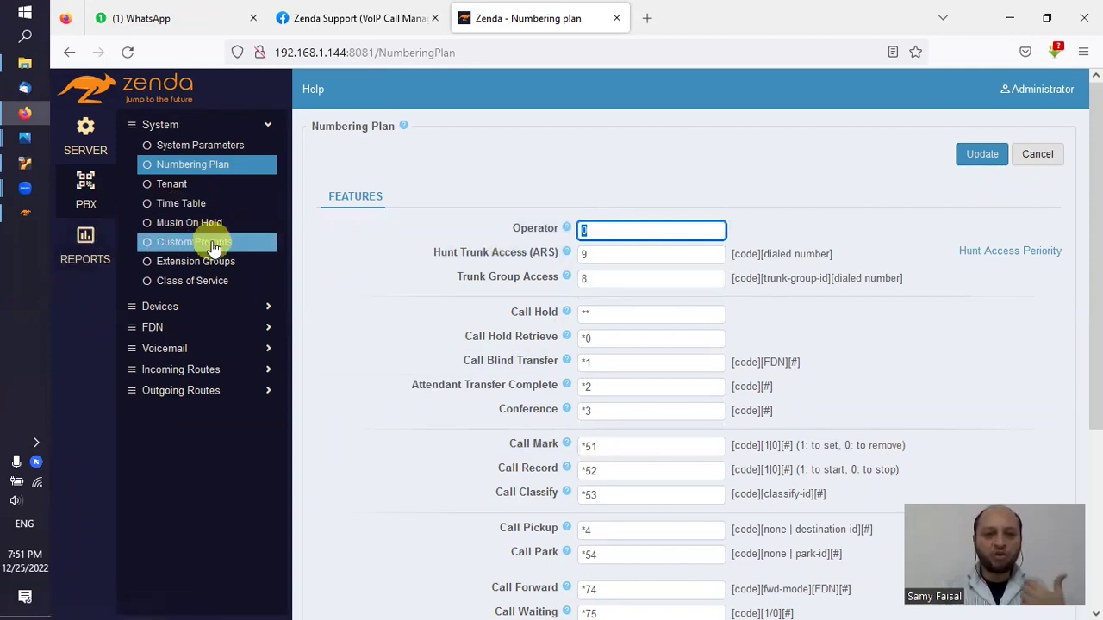
pyautogui.click(188, 188)
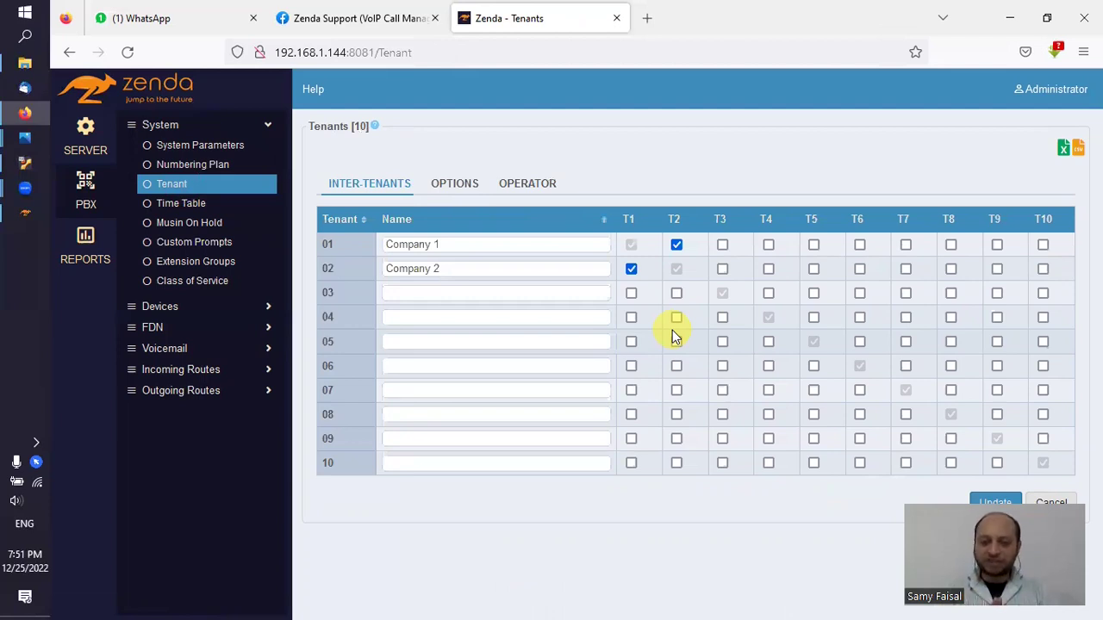
pyautogui.click(529, 183)
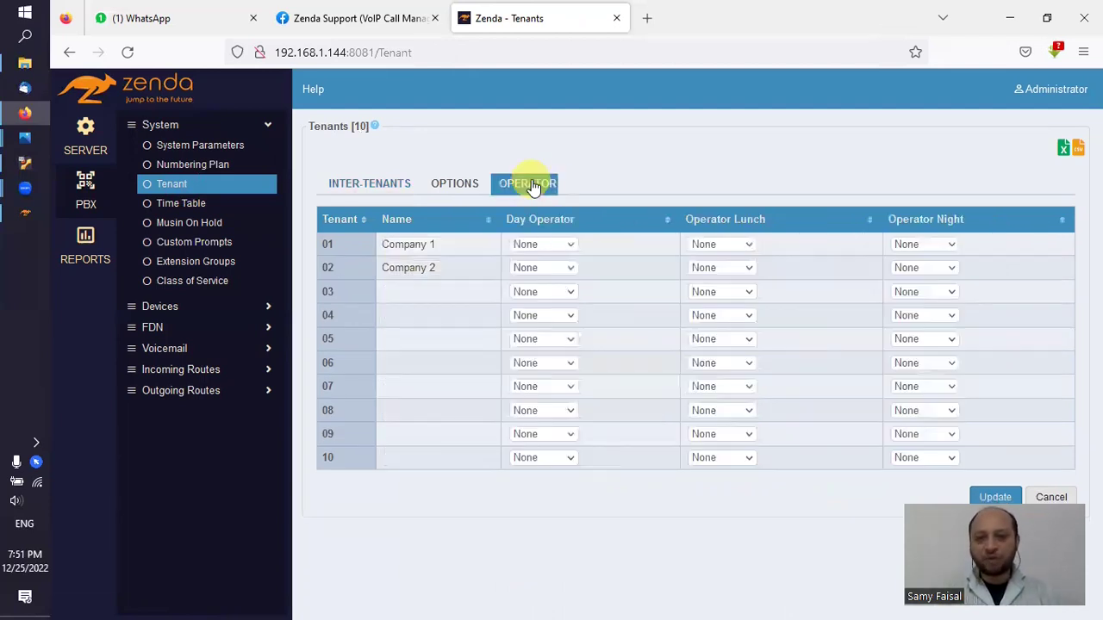
# Step: Set Company 2's lunch operator to extension 303
pyautogui.click(452, 270)
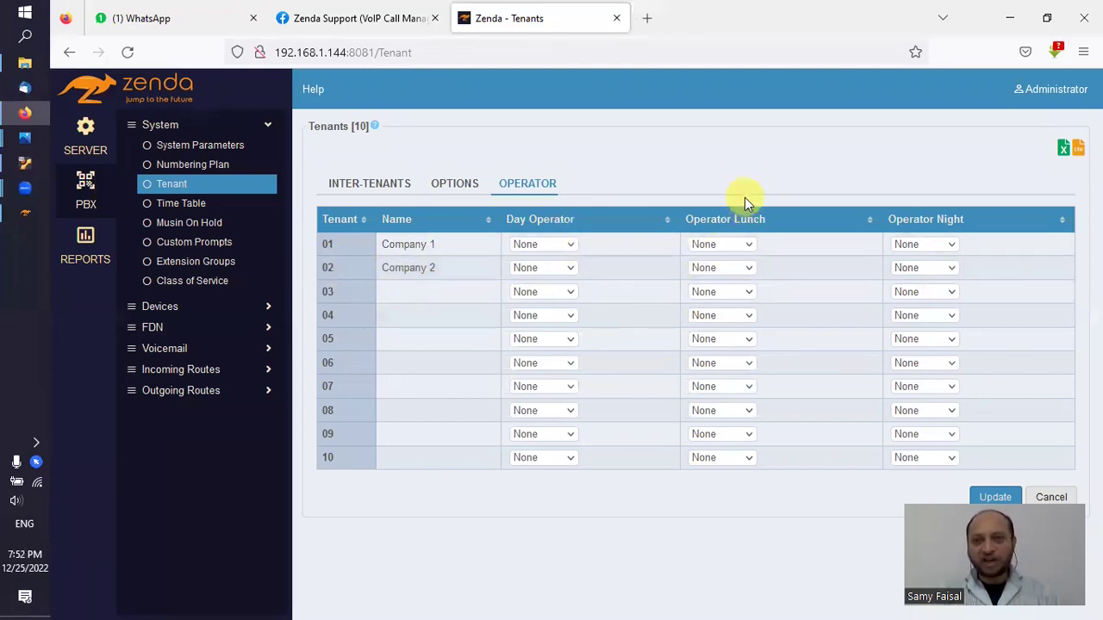
pyautogui.click(748, 270)
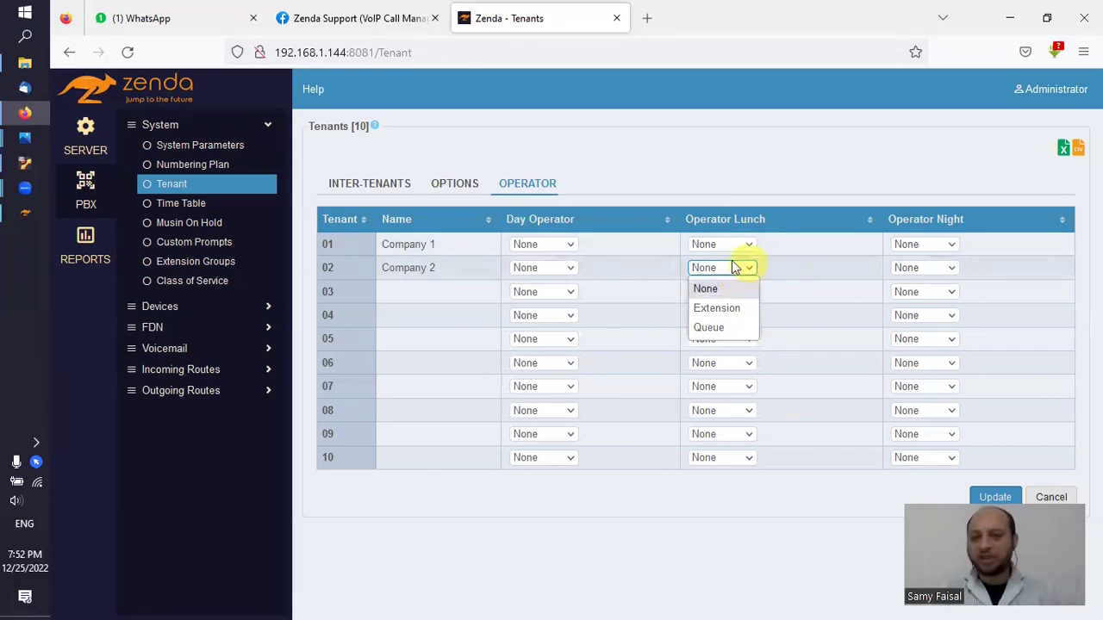
pyautogui.click(722, 317)
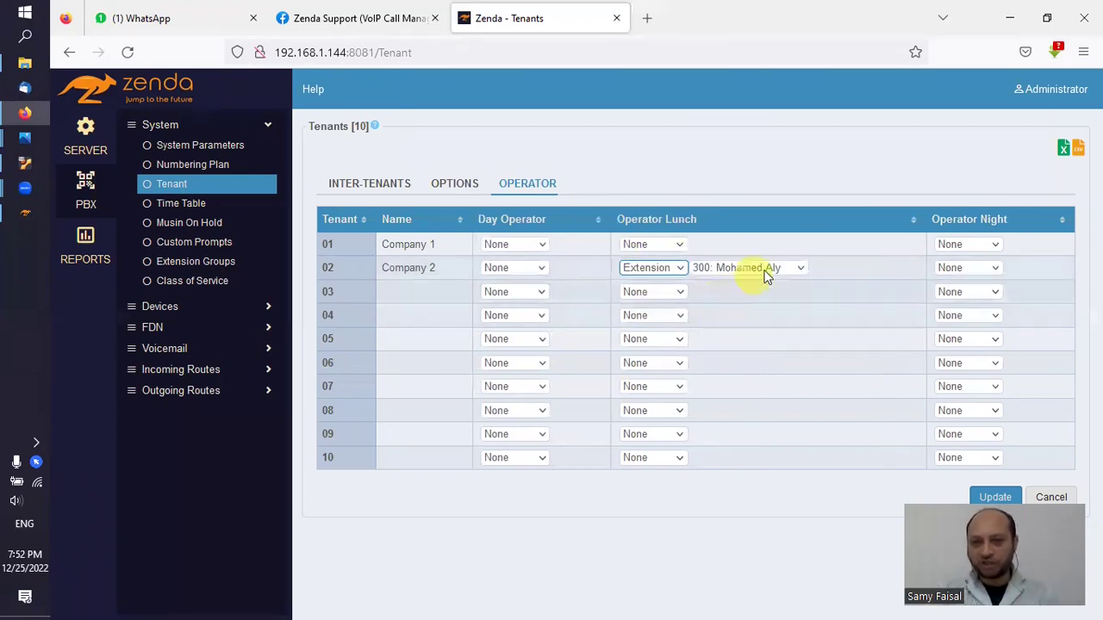
pyautogui.click(771, 269)
pyautogui.click(731, 348)
# Step: Set Company 2's night operator to extension 305
pyautogui.click(969, 269)
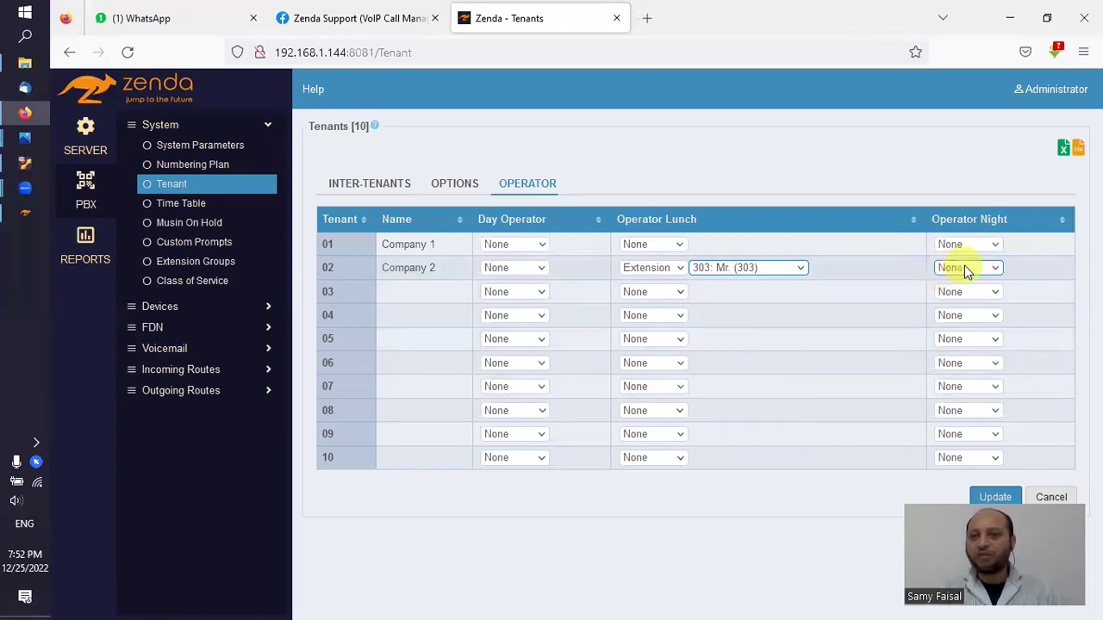
pyautogui.click(979, 310)
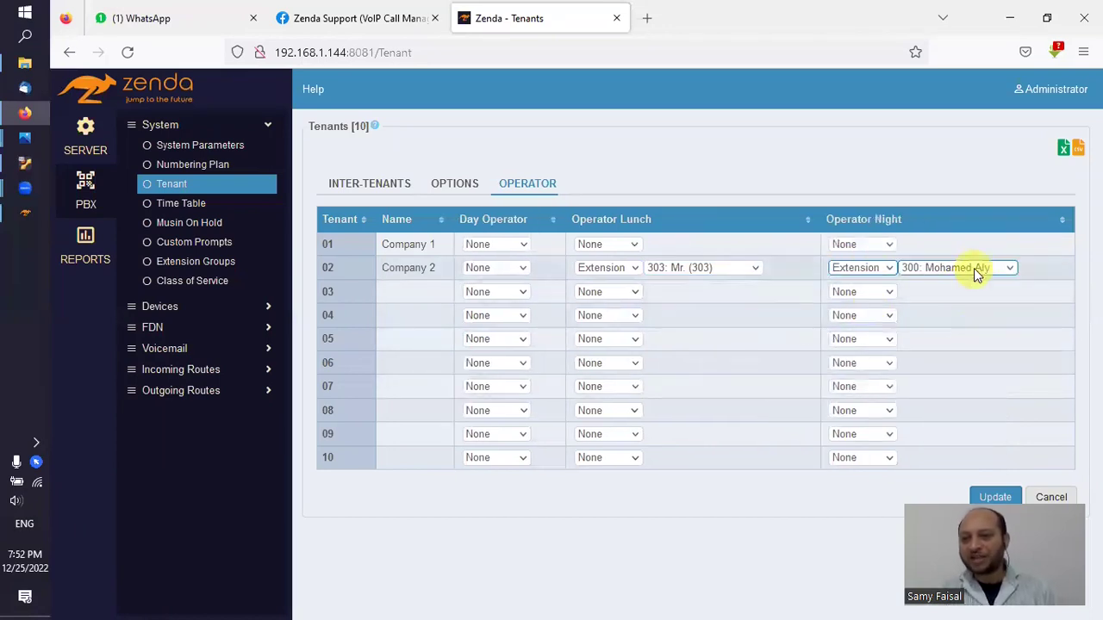
pyautogui.click(977, 269)
pyautogui.click(947, 384)
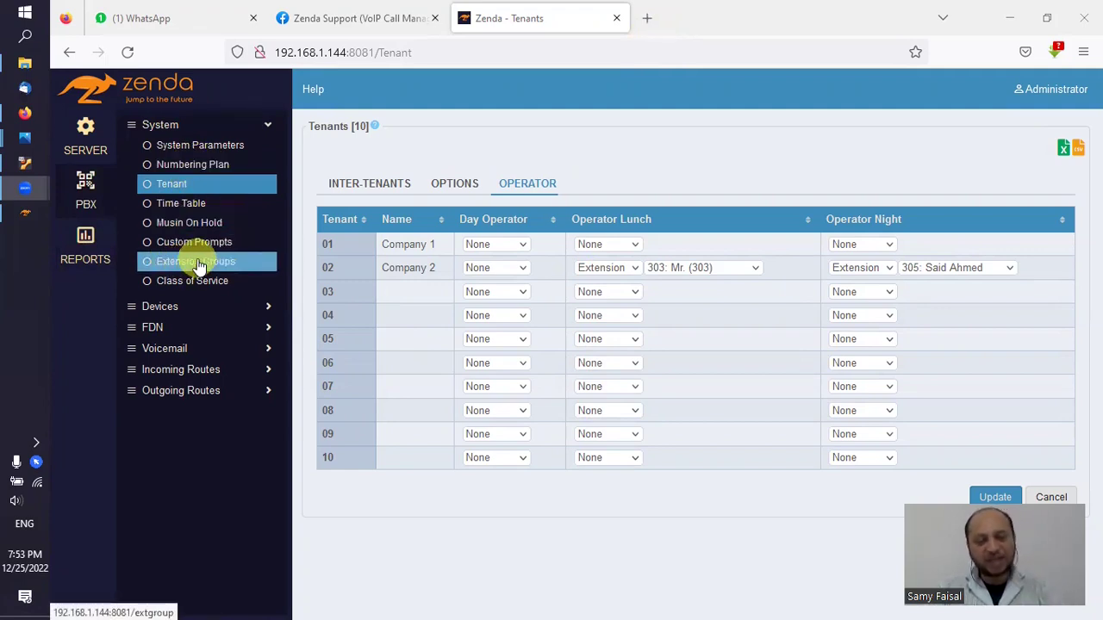
# Step: Open extension 300 from the extensions list for editing and view the explanation of its Inservice setting
pyautogui.click(188, 332)
pyautogui.click(190, 350)
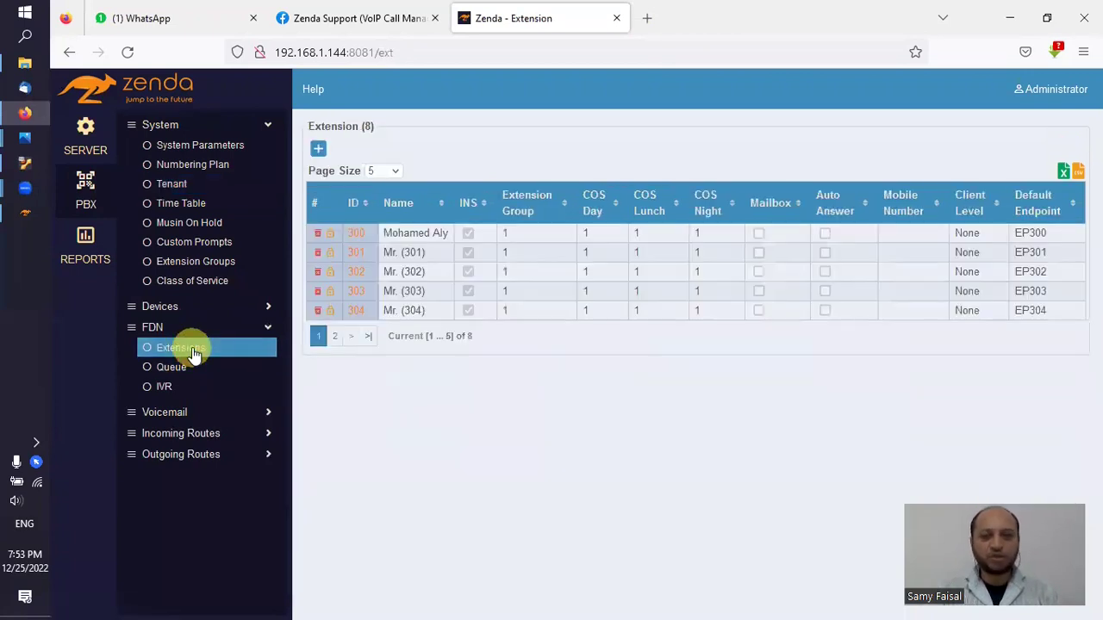
pyautogui.click(355, 232)
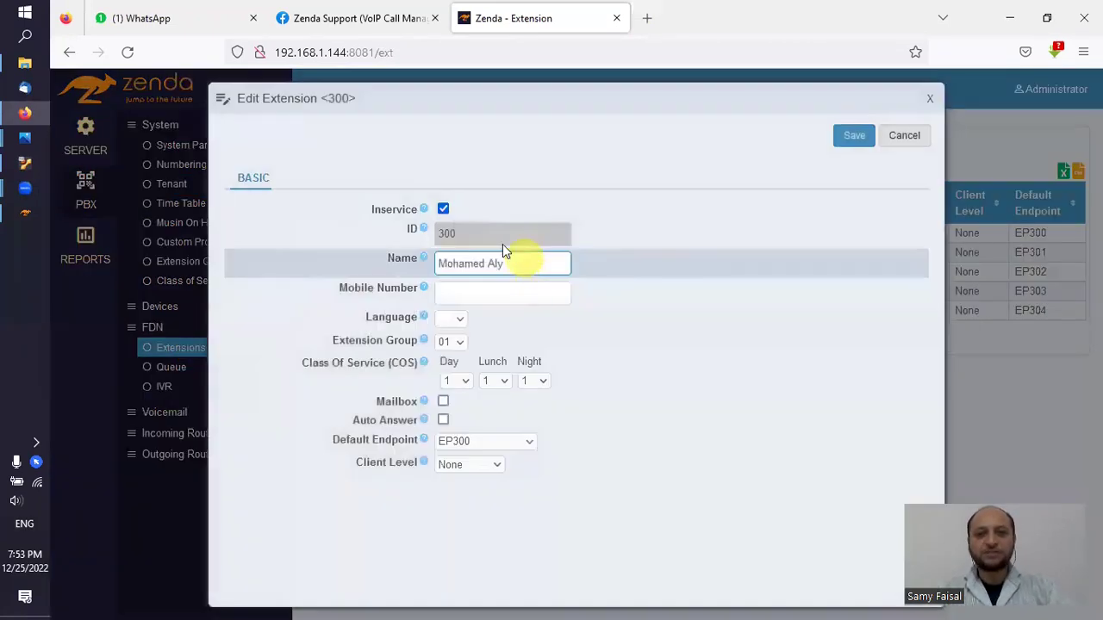
pyautogui.moveTo(423, 211)
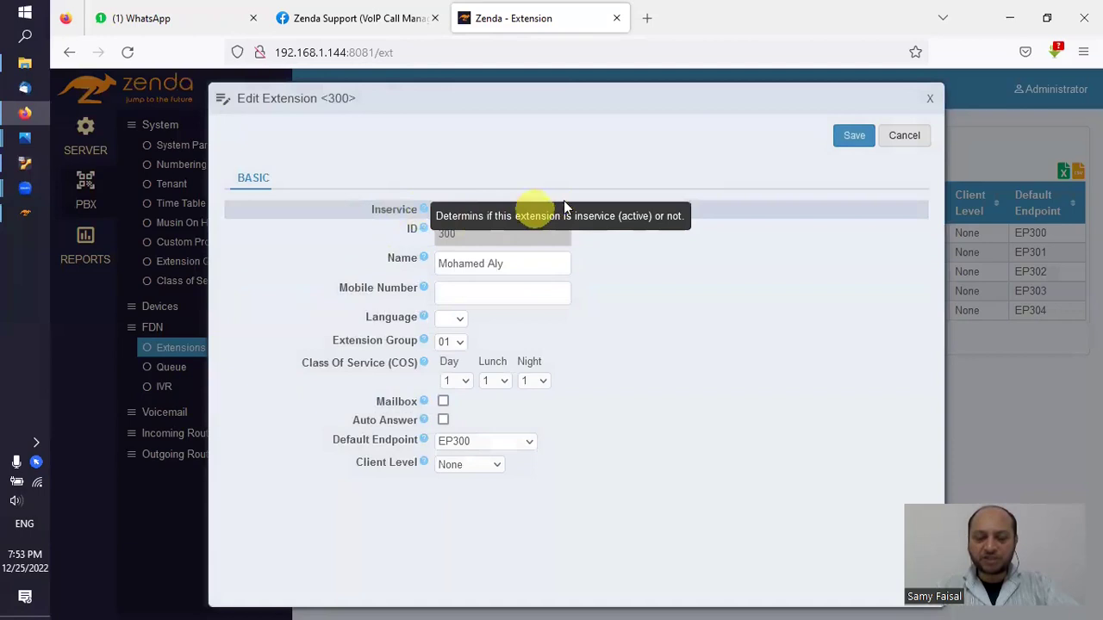
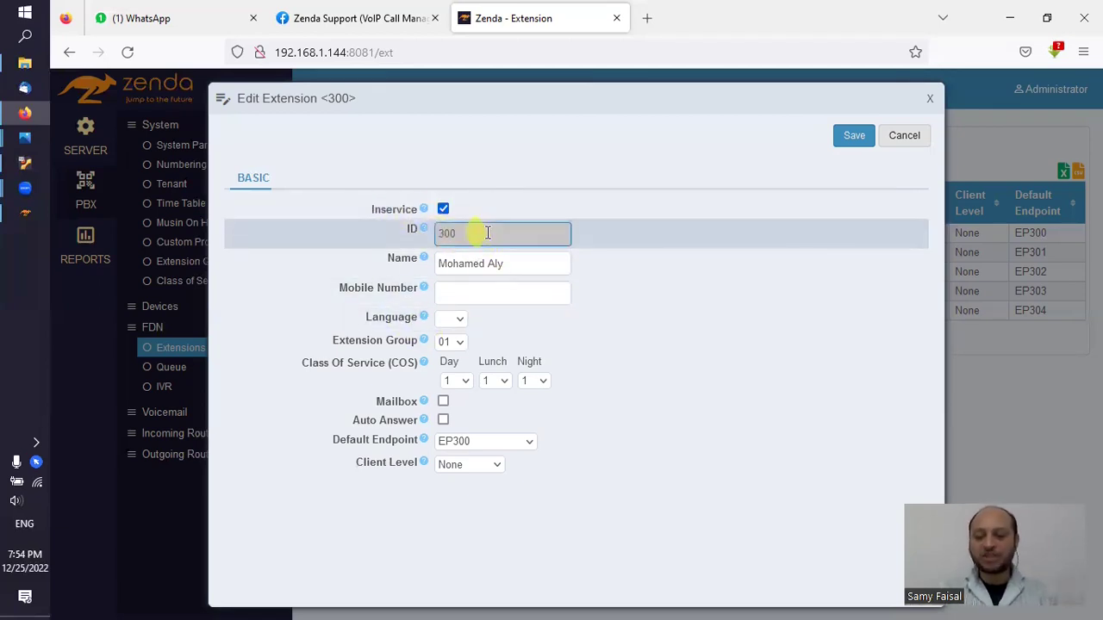
# Step: Save extension 300 as out of service, and reopen it to put it back in service
pyautogui.click(443, 210)
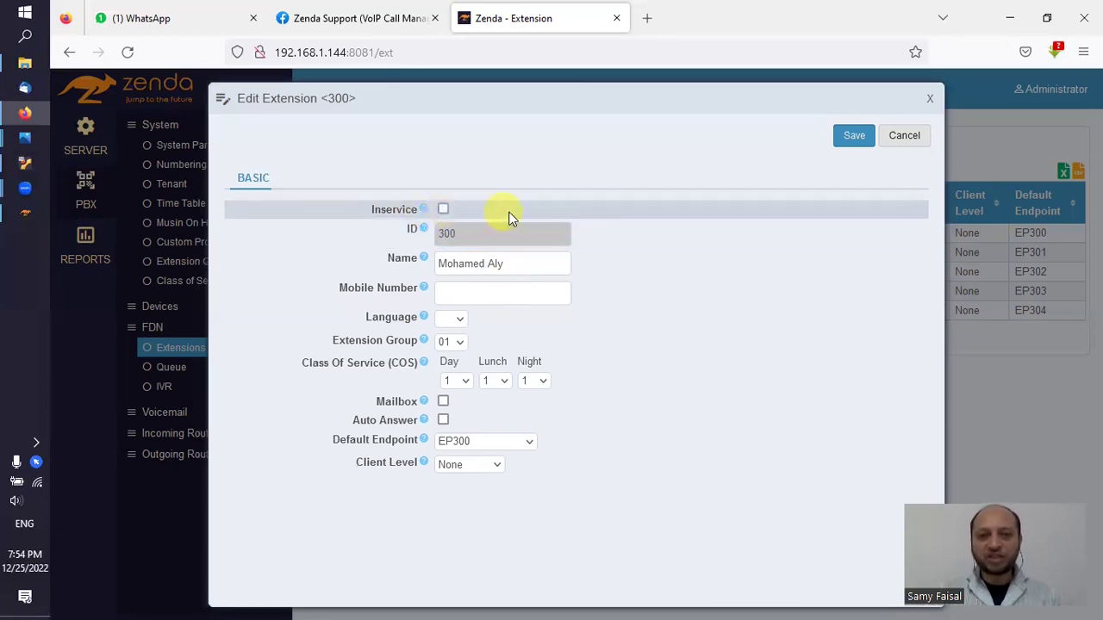
pyautogui.click(848, 141)
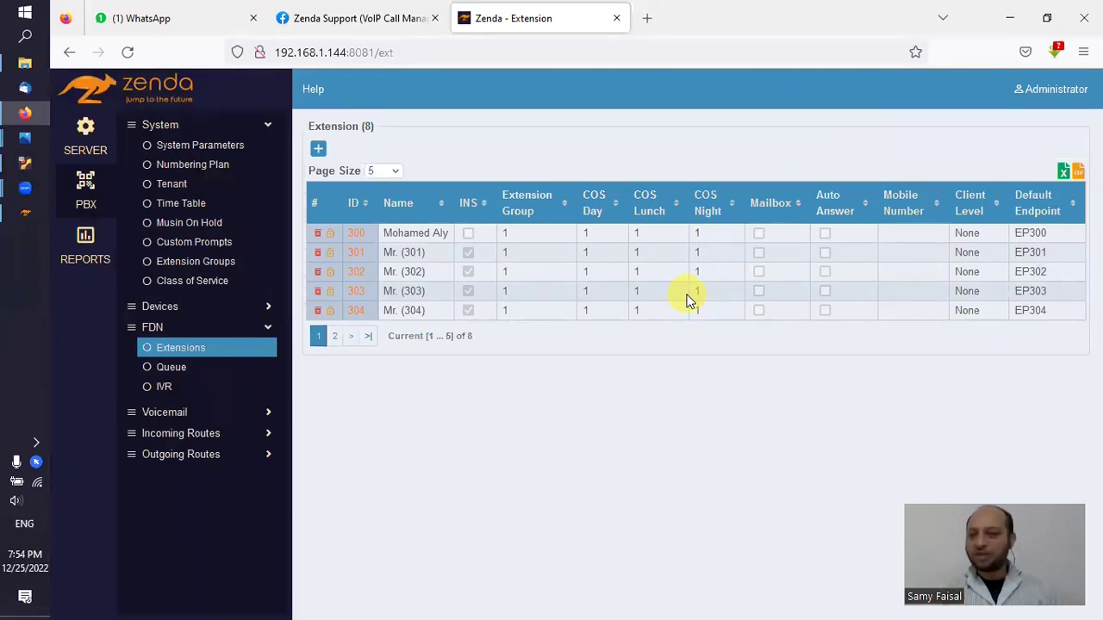
pyautogui.click(355, 235)
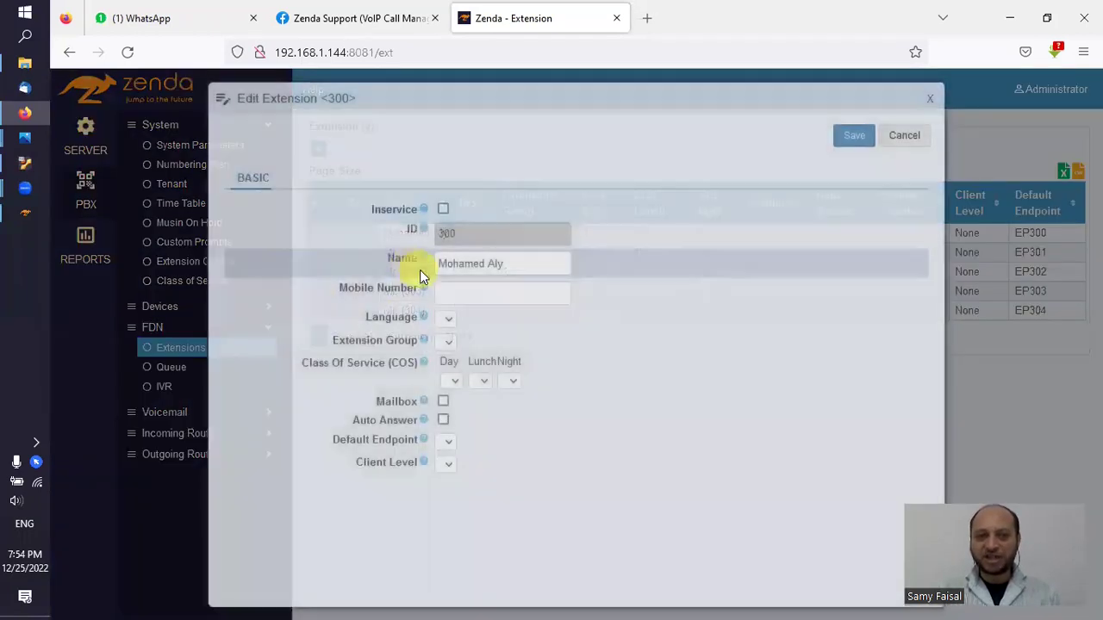
pyautogui.click(443, 209)
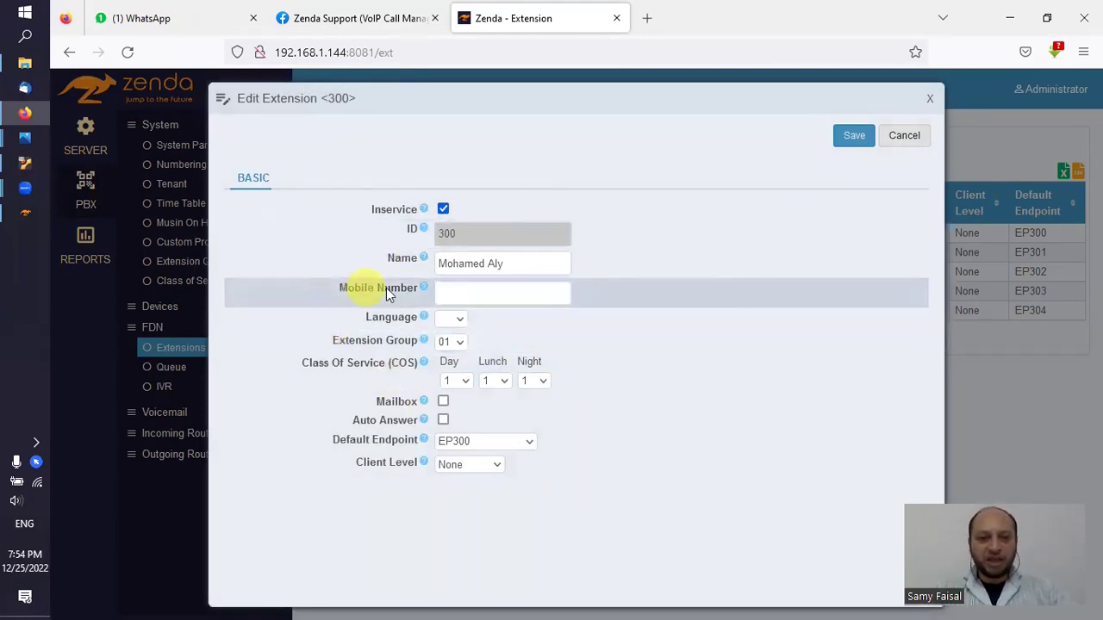
# Step: Examine extension 300's mobile number field and its available language options
pyautogui.click(557, 297)
pyautogui.click(557, 297)
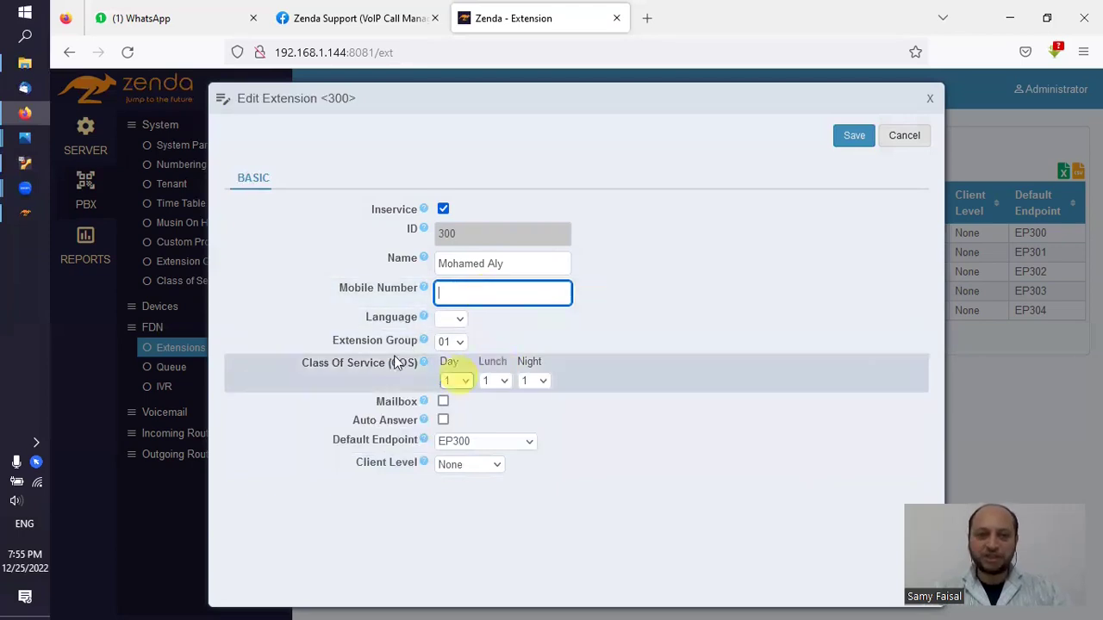
pyautogui.click(460, 320)
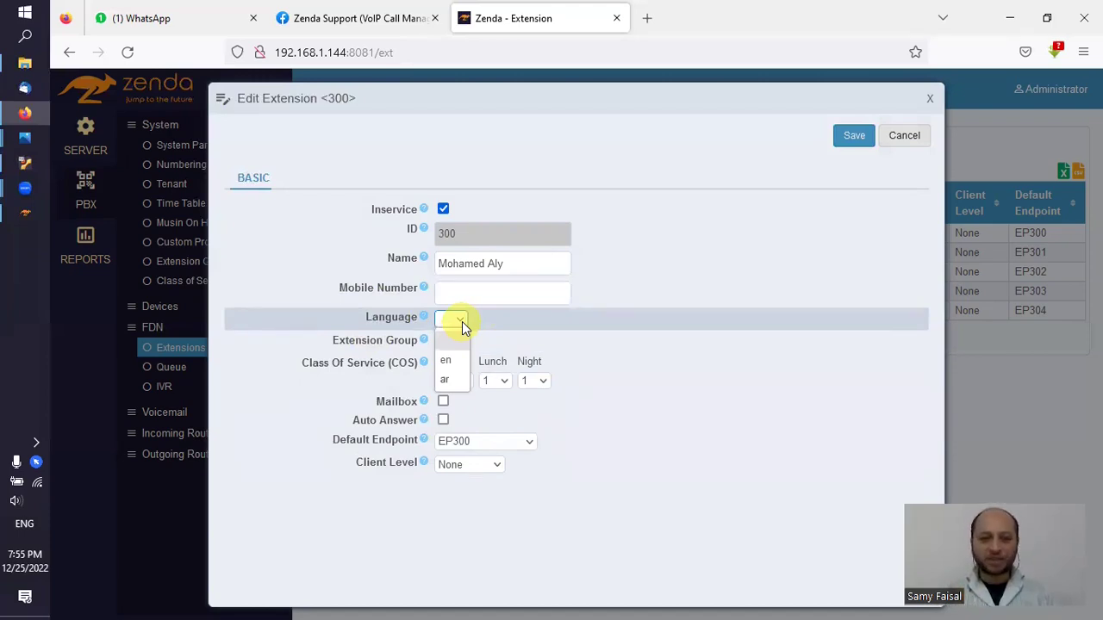
# Step: Try en as the language of extension 300 and reset the language to blank
pyautogui.click(462, 321)
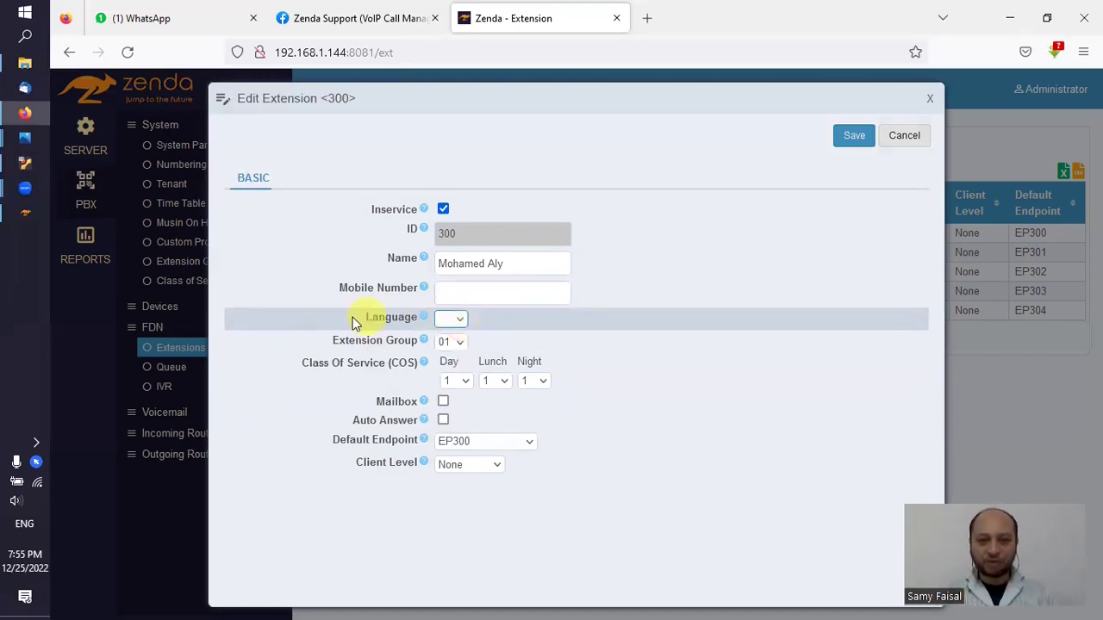
pyautogui.click(459, 322)
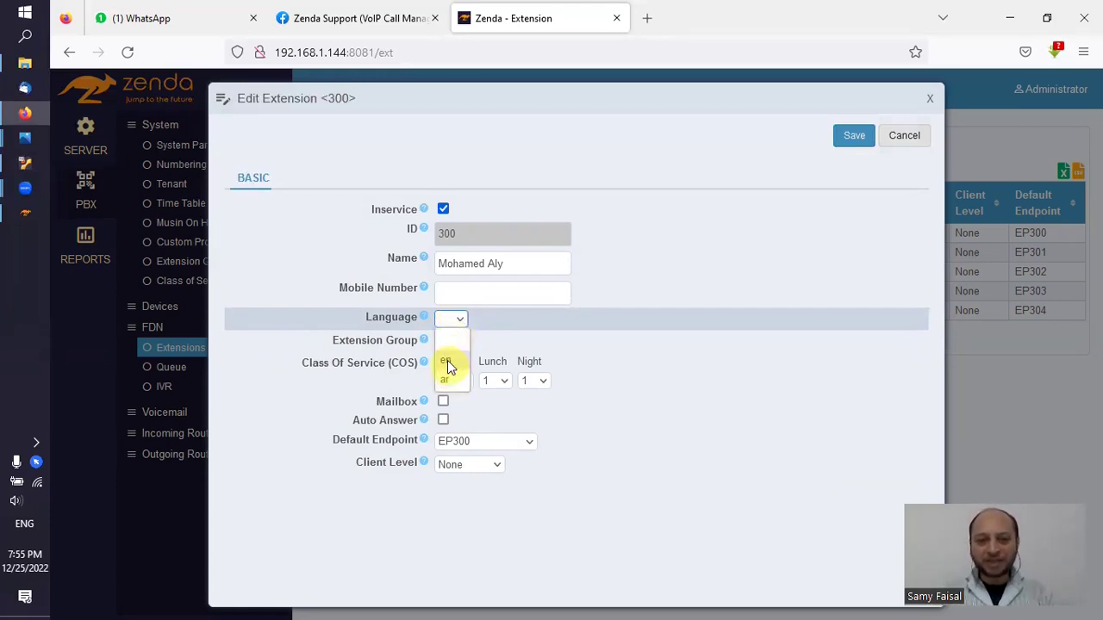
pyautogui.click(447, 361)
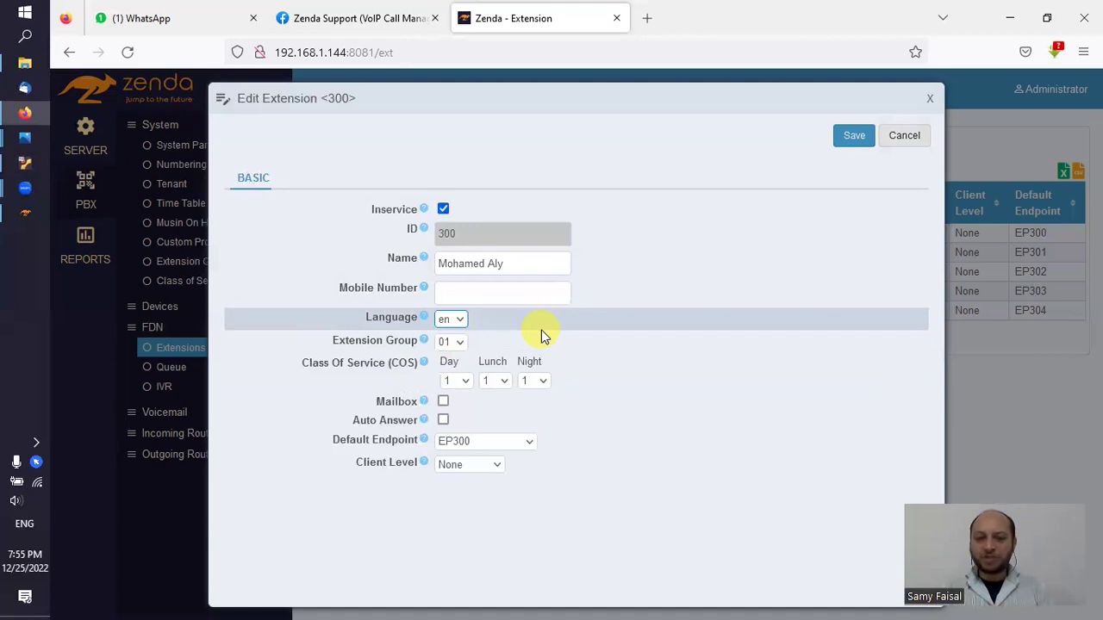
pyautogui.click(447, 326)
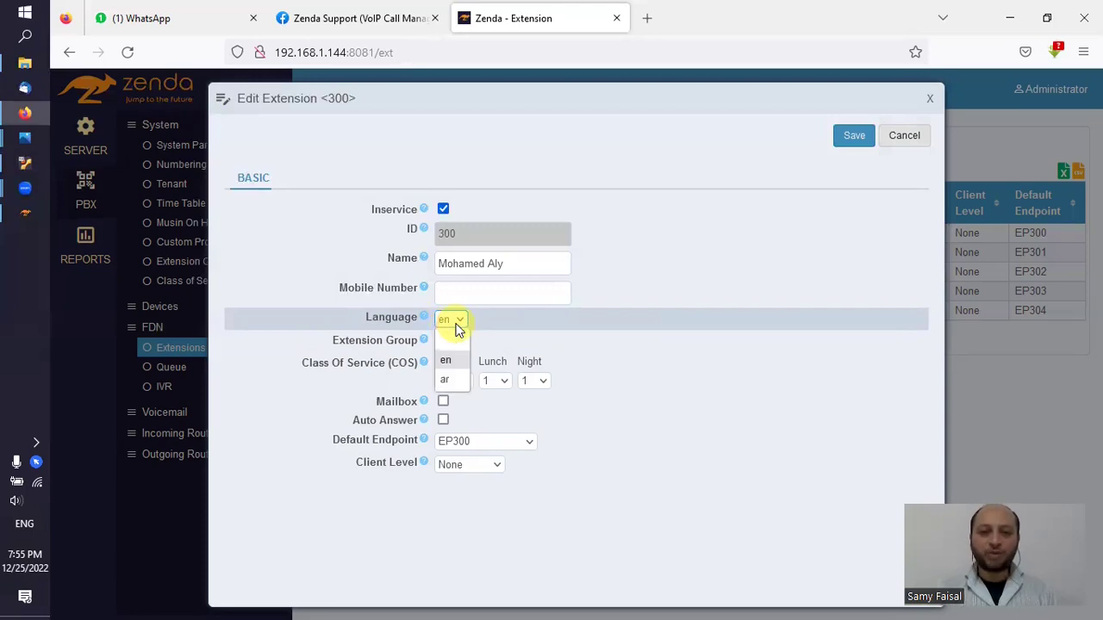
pyautogui.click(456, 342)
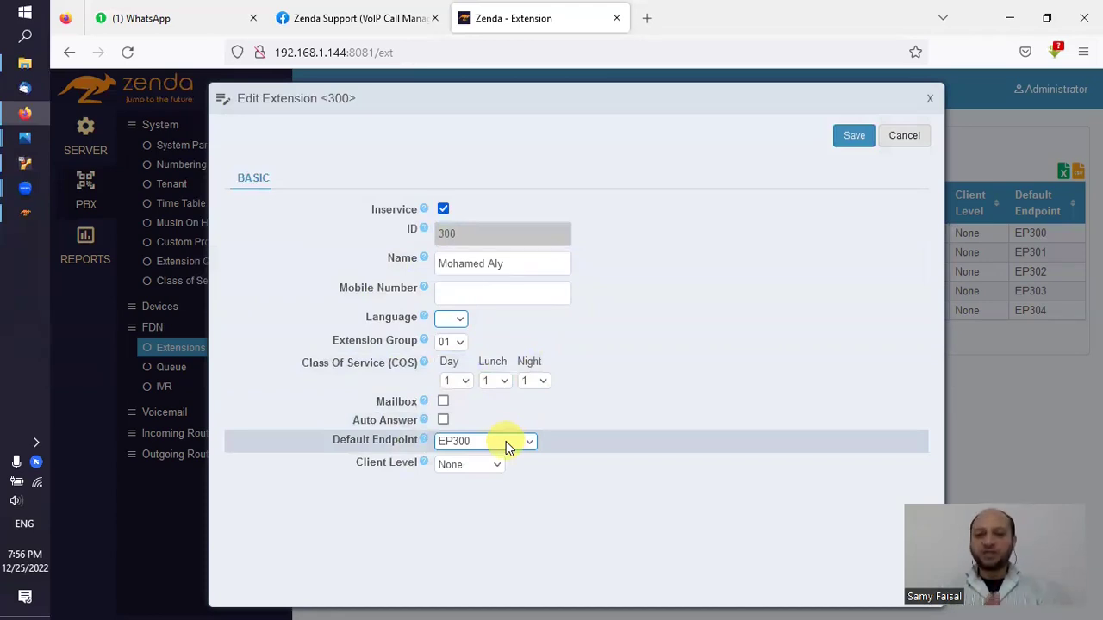
# Step: Try extension group 06 for extension 300 and revert the group to 01
pyautogui.click(460, 342)
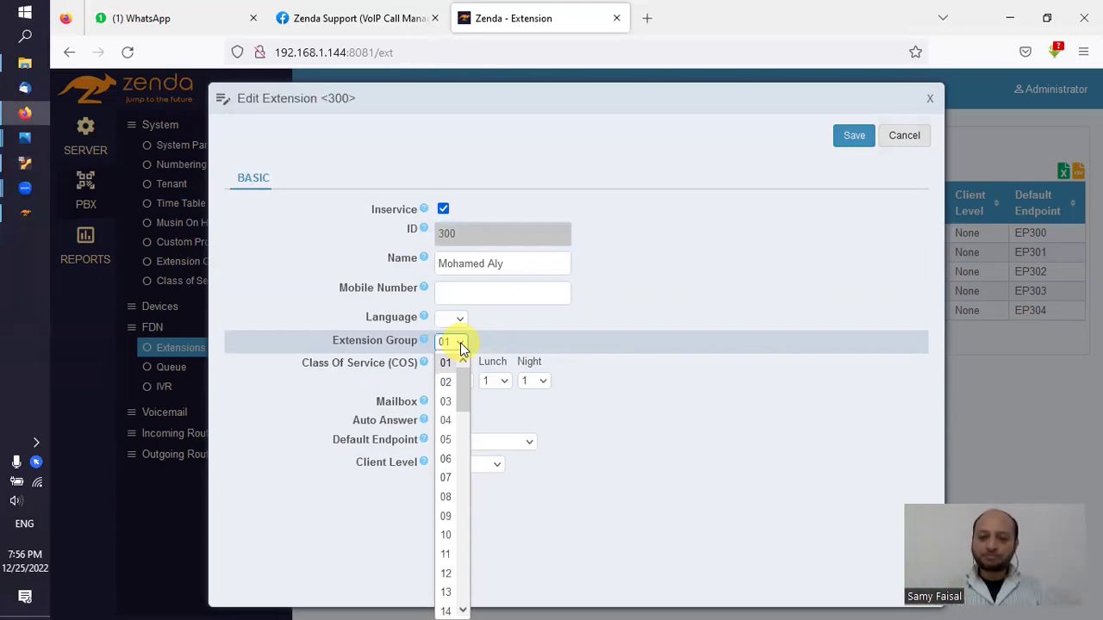
pyautogui.click(446, 462)
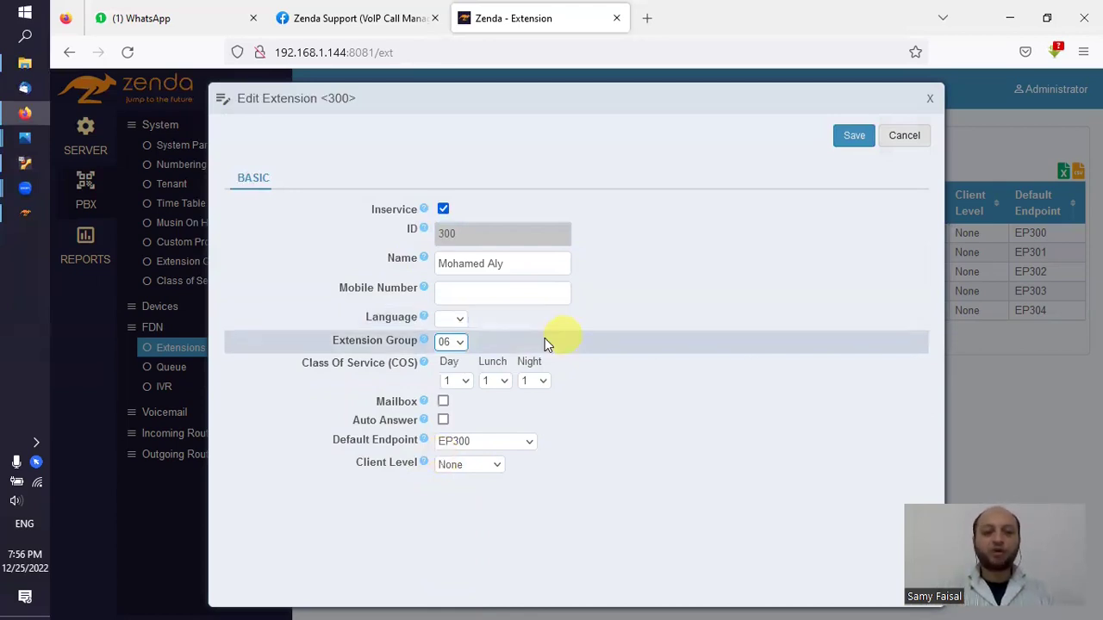
pyautogui.click(451, 343)
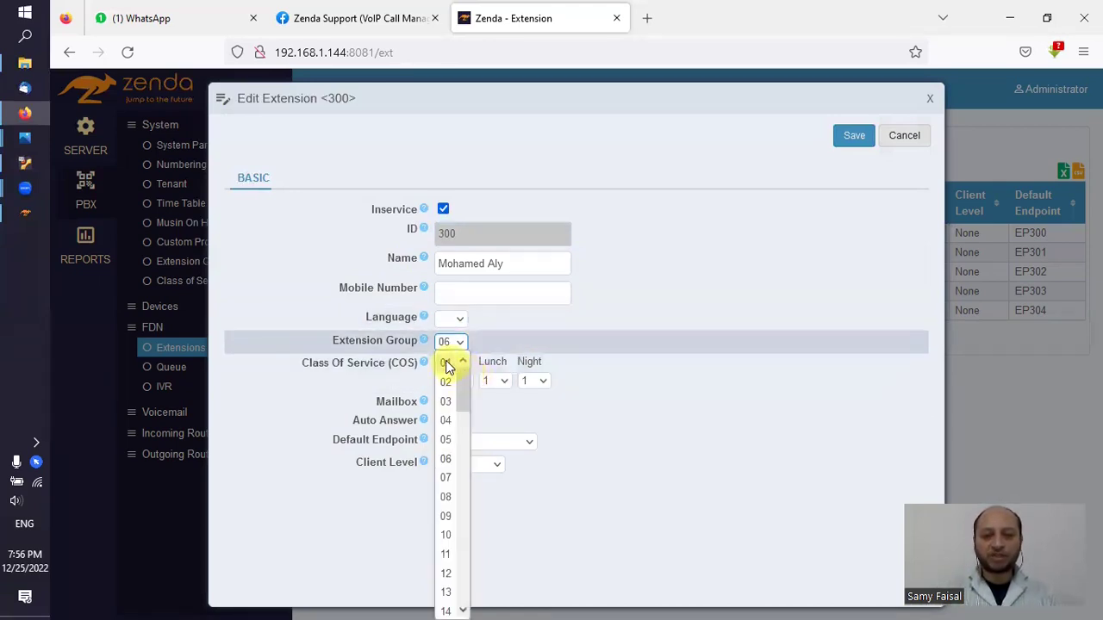
pyautogui.click(444, 363)
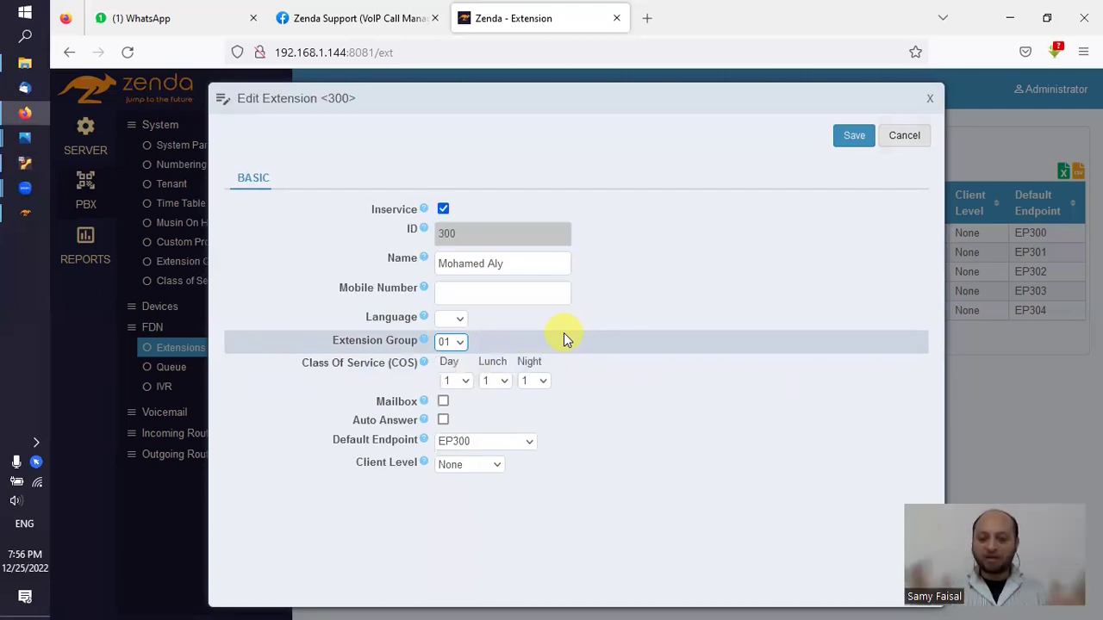
# Step: Assign extension 300 to extension group 06 and save the extension
pyautogui.click(454, 343)
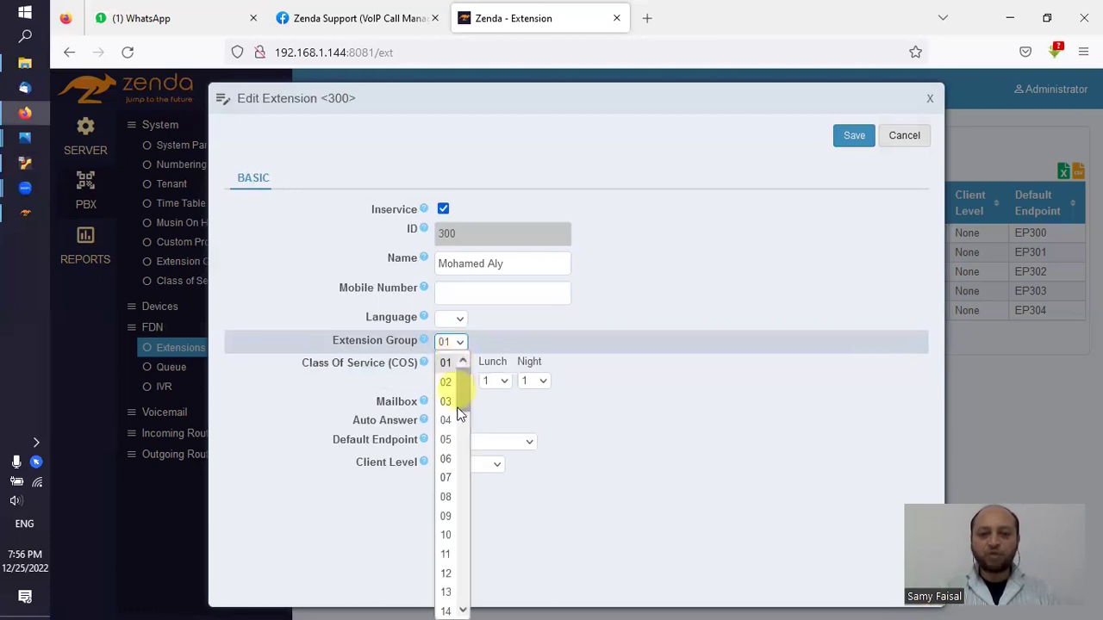
pyautogui.click(446, 458)
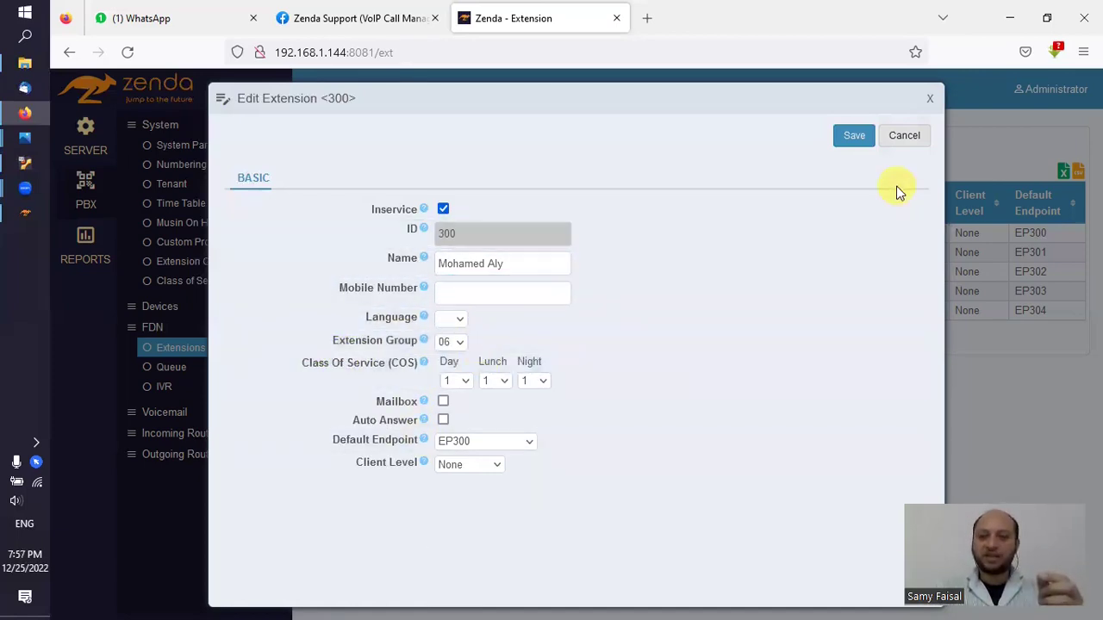
pyautogui.click(851, 138)
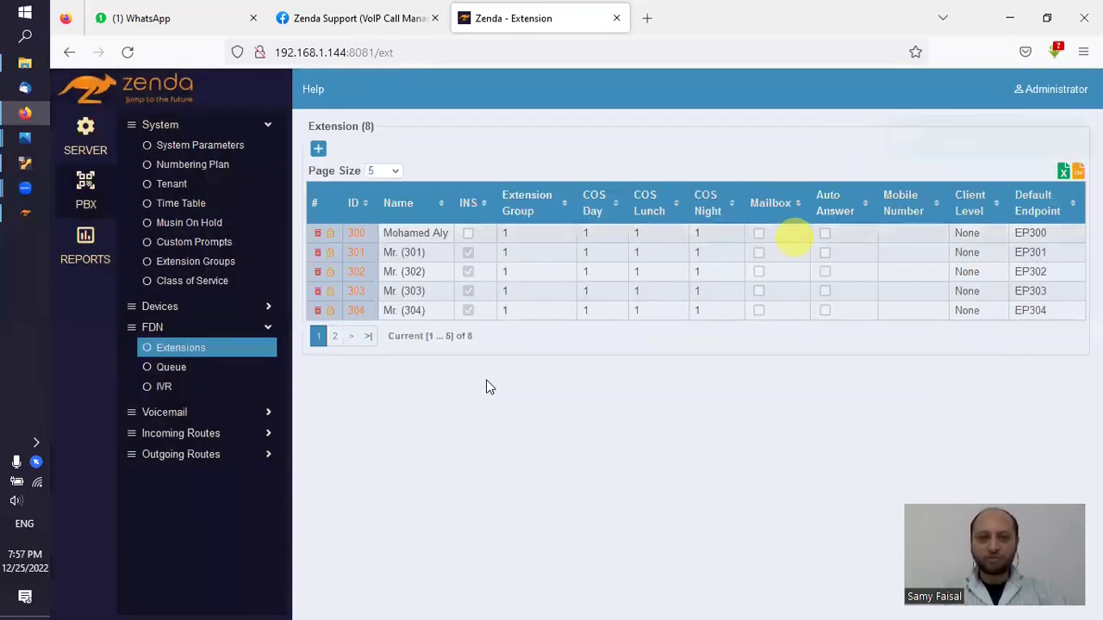
# Step: Name extension groups 01, 02 and 03 Default, Sales and HR, and update the group list
pyautogui.click(206, 265)
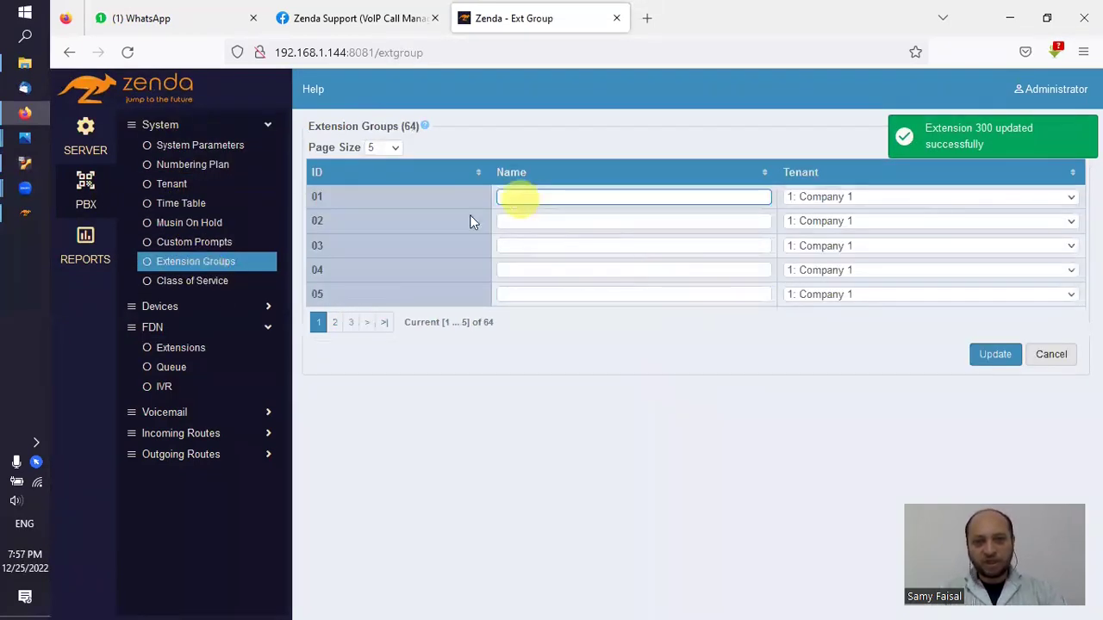
pyautogui.click(384, 323)
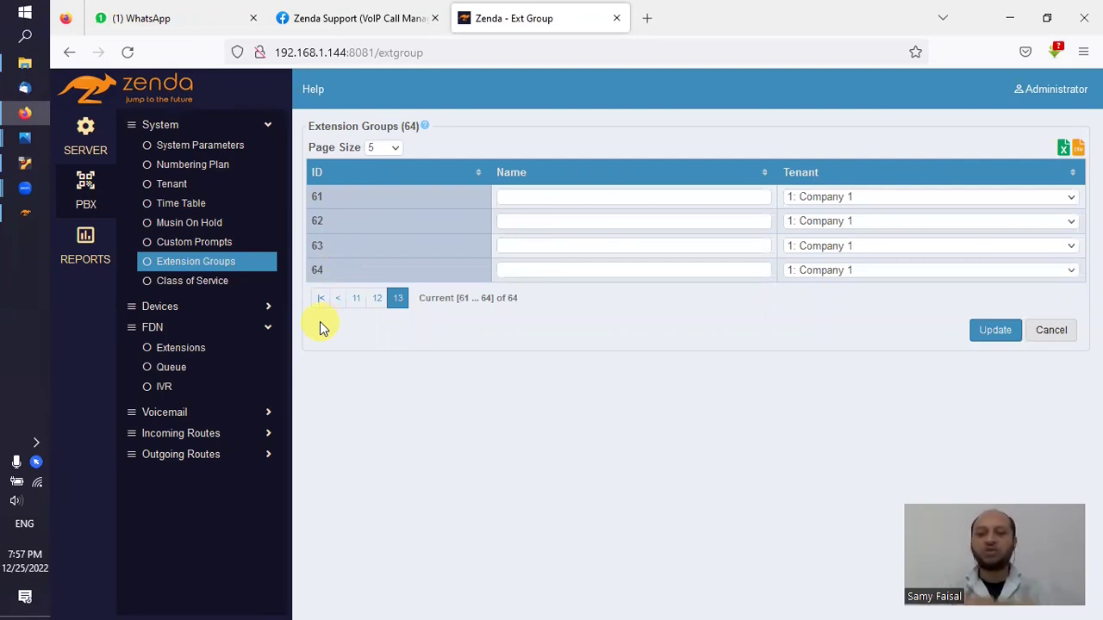
pyautogui.click(320, 298)
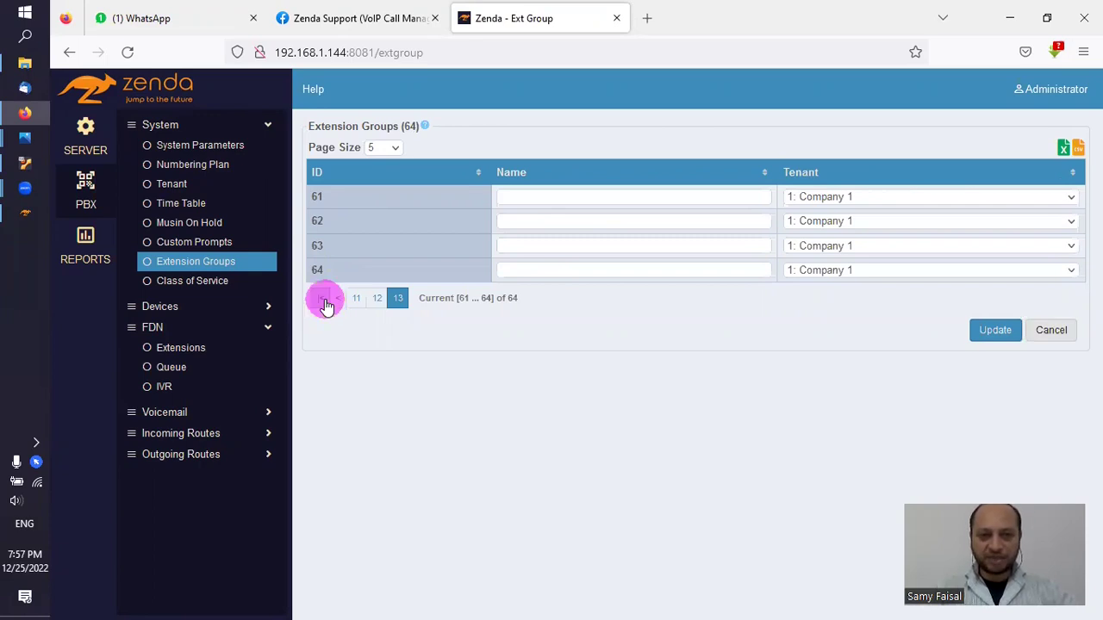
pyautogui.click(532, 194)
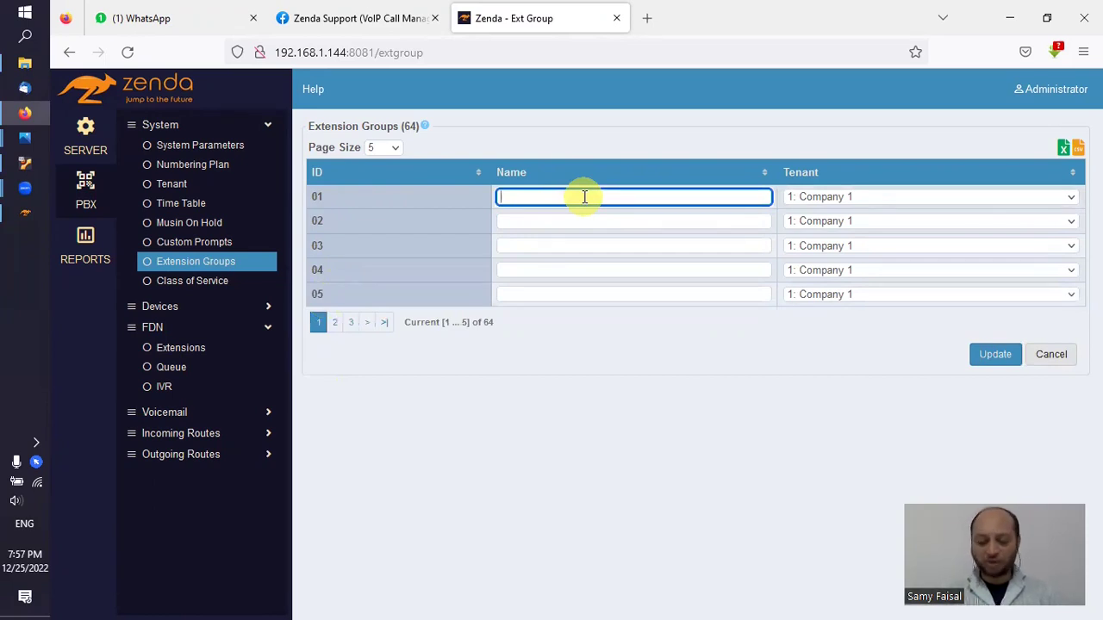
pyautogui.write('Default')
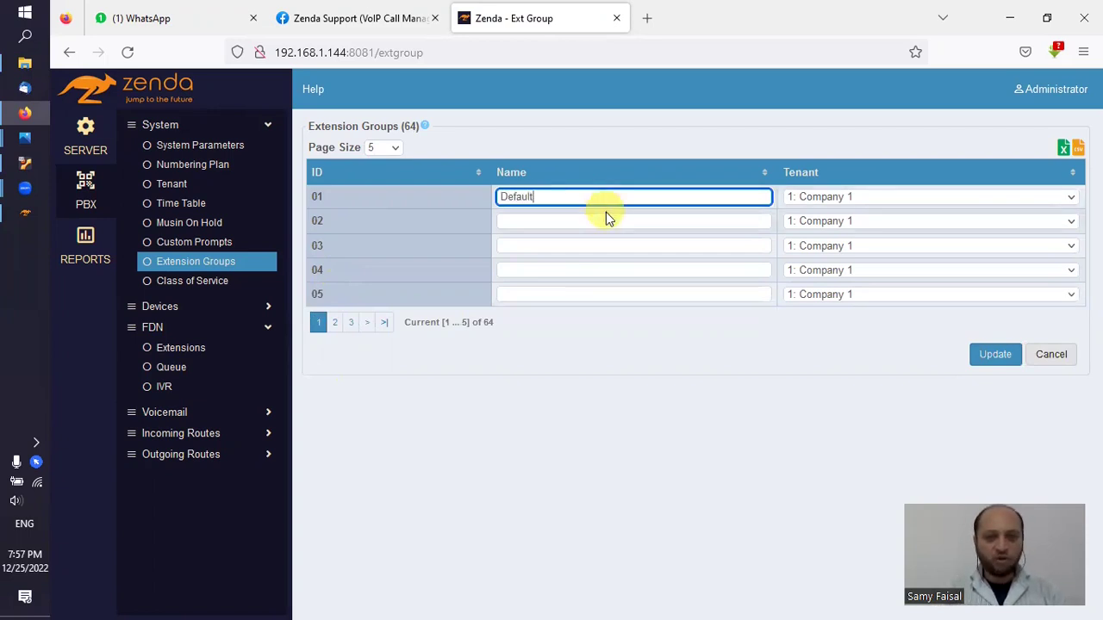
pyautogui.click(573, 221)
pyautogui.write('Sales')
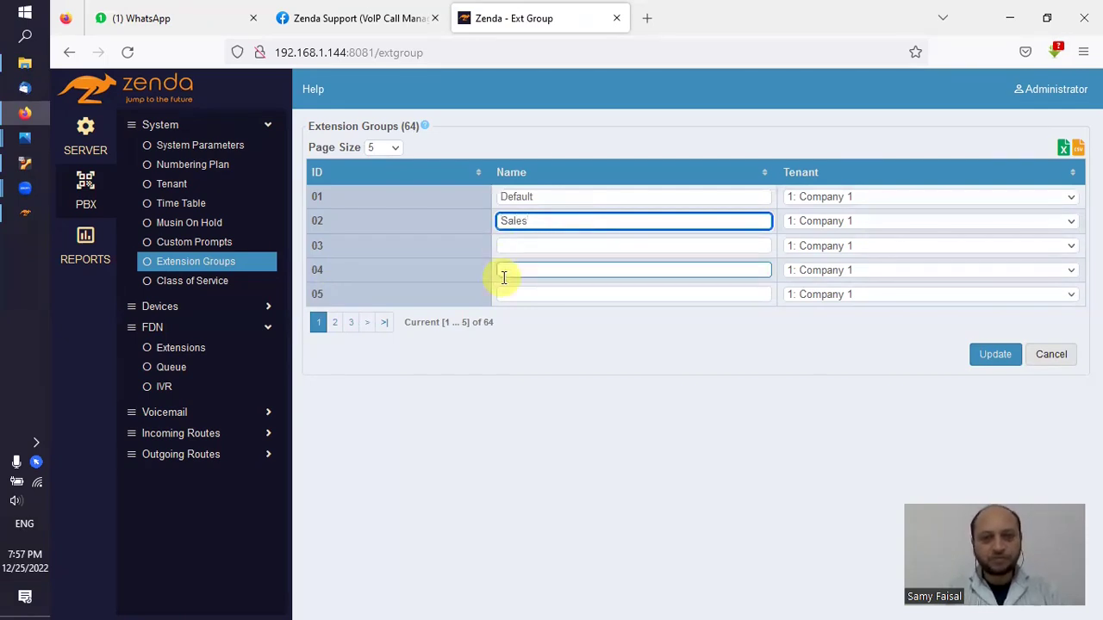
pyautogui.click(528, 241)
pyautogui.write('HR')
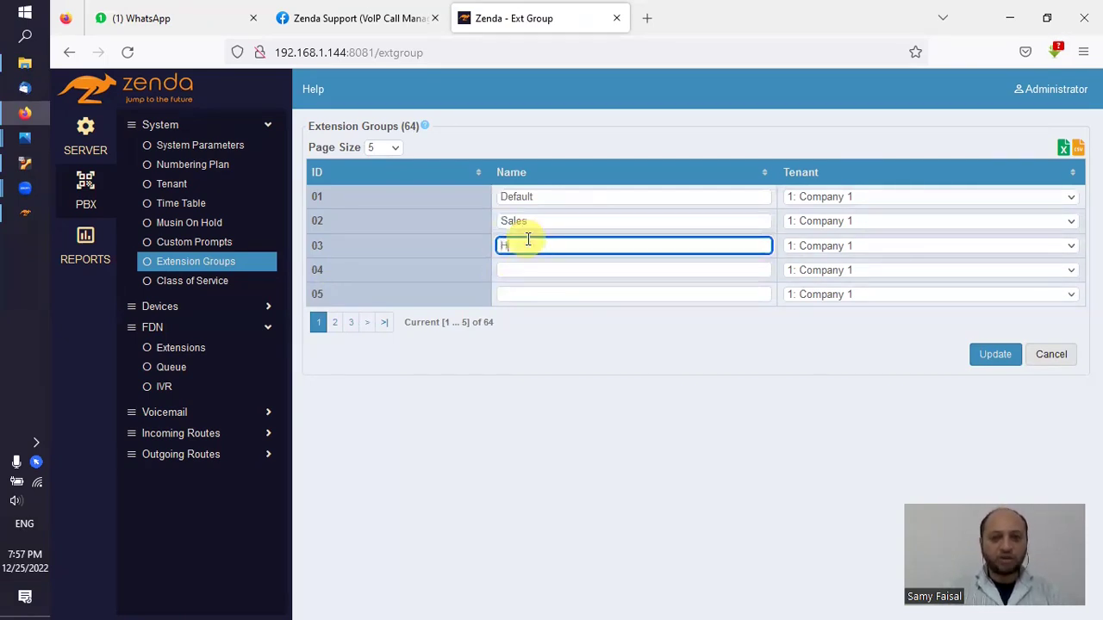
pyautogui.click(991, 353)
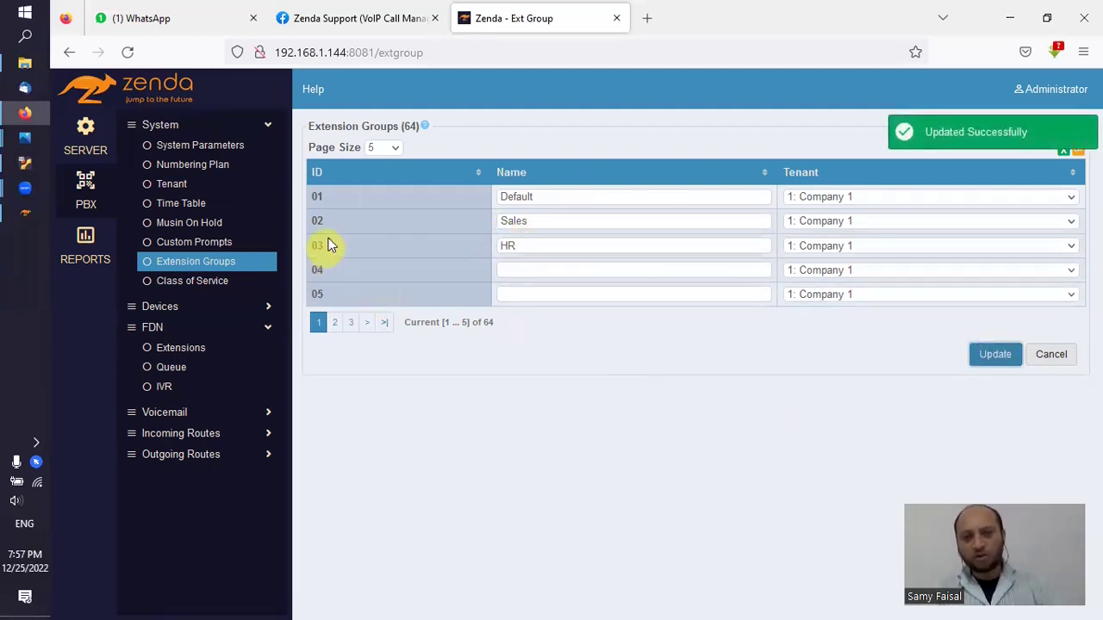
pyautogui.click(534, 247)
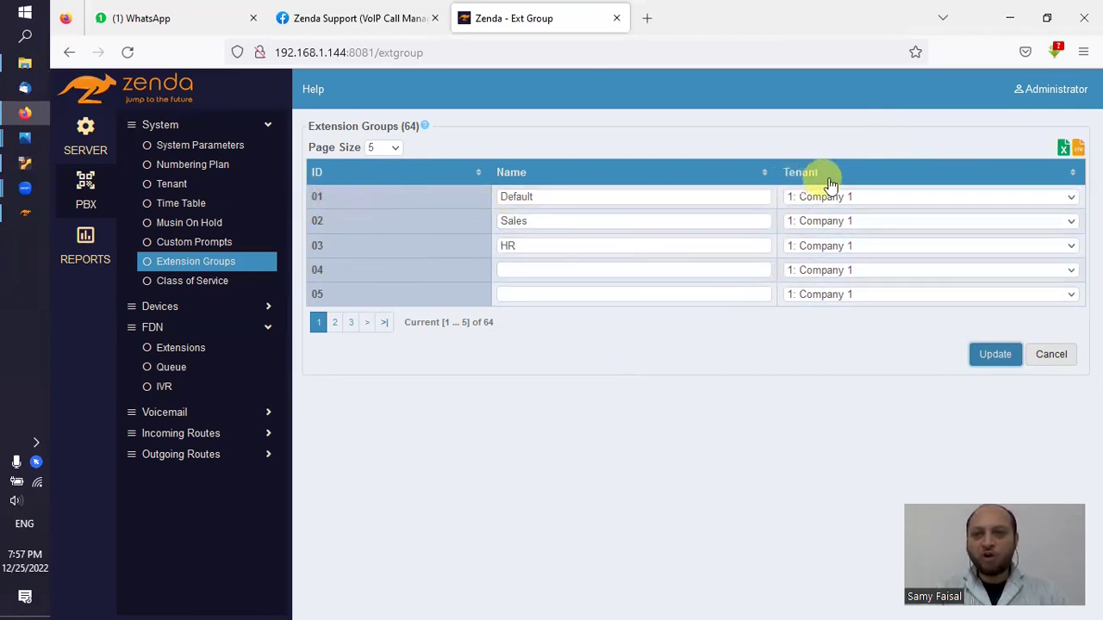
# Step: Try tenant 2: Company 2 for the Default group and tenant 6 for the Sales group without updating
pyautogui.click(857, 197)
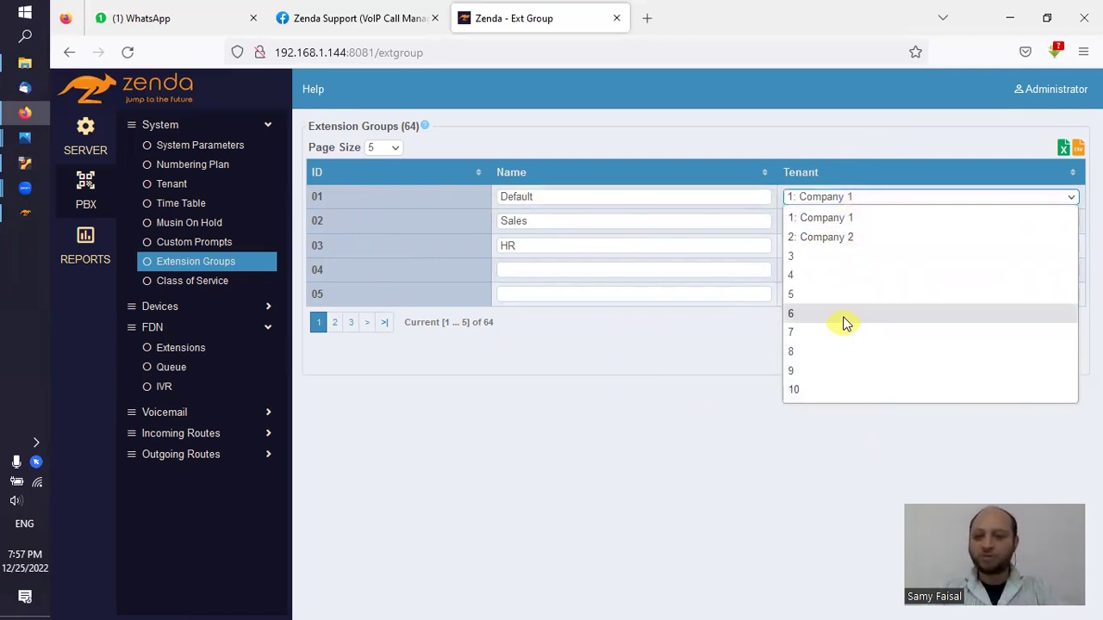
pyautogui.click(840, 237)
pyautogui.click(851, 222)
pyautogui.click(820, 337)
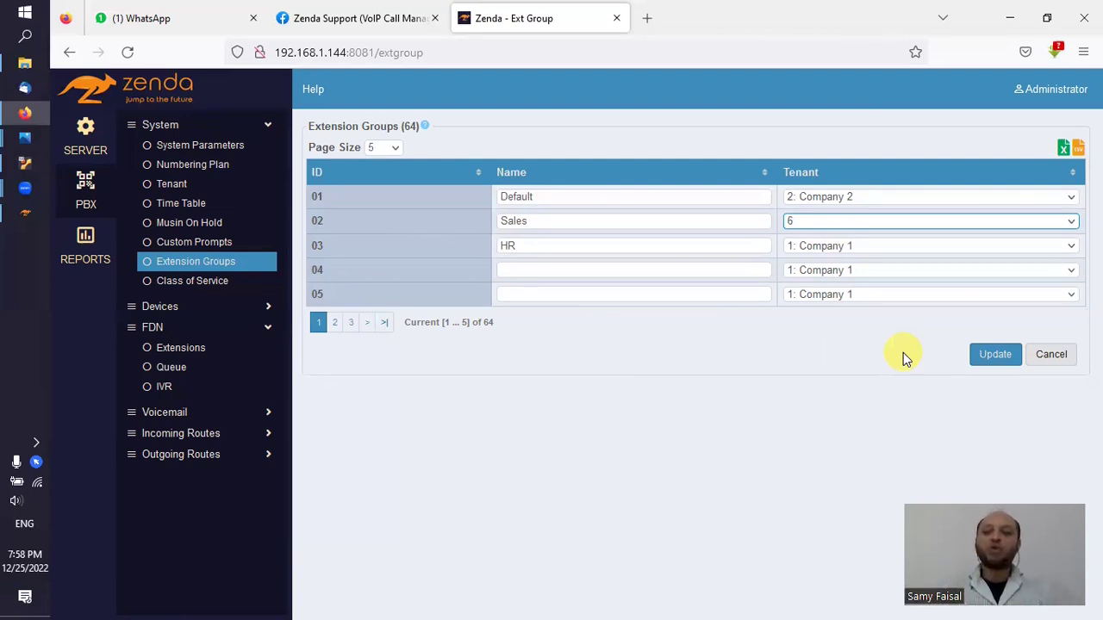
# Step: Examine the Call Pickup feature code and its help description in the numbering plan
pyautogui.click(193, 164)
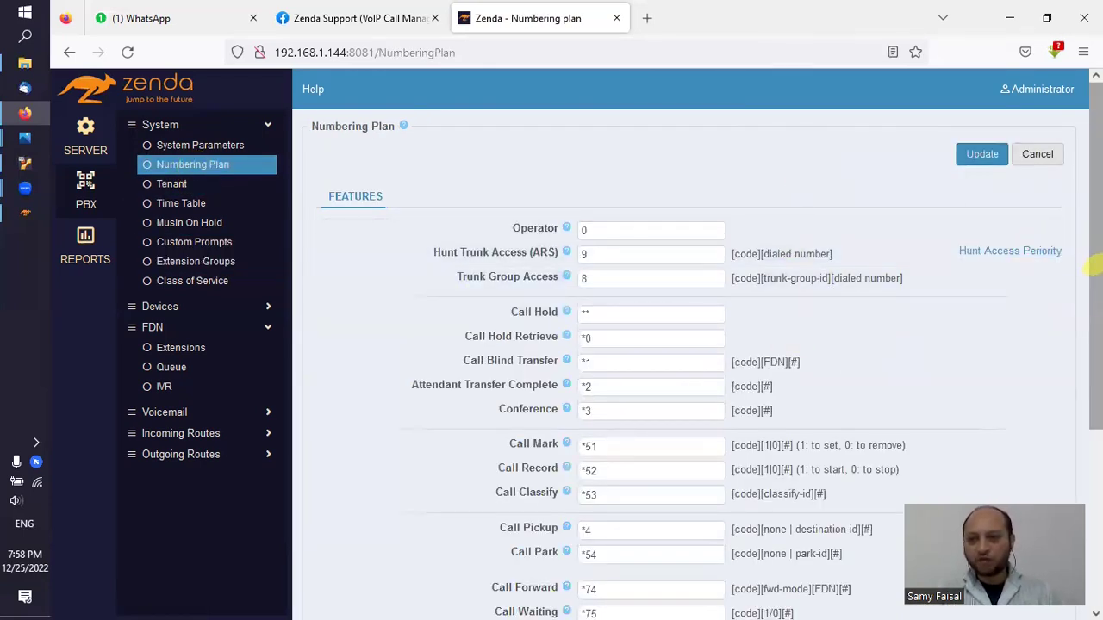
pyautogui.scroll(-2, 1087, 349)
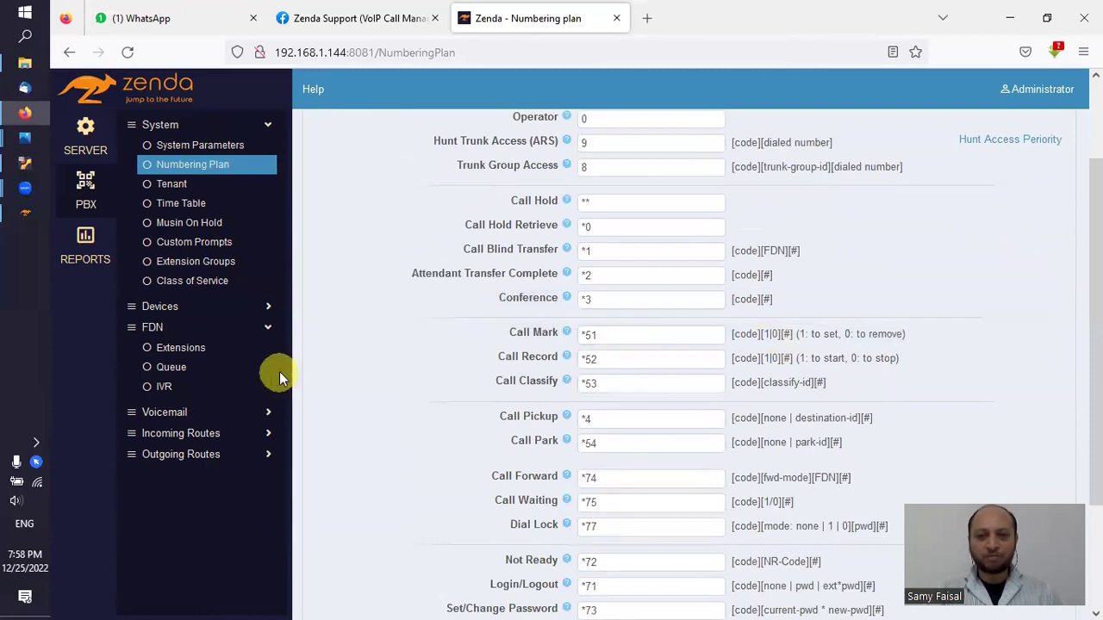
pyautogui.moveTo(633, 426)
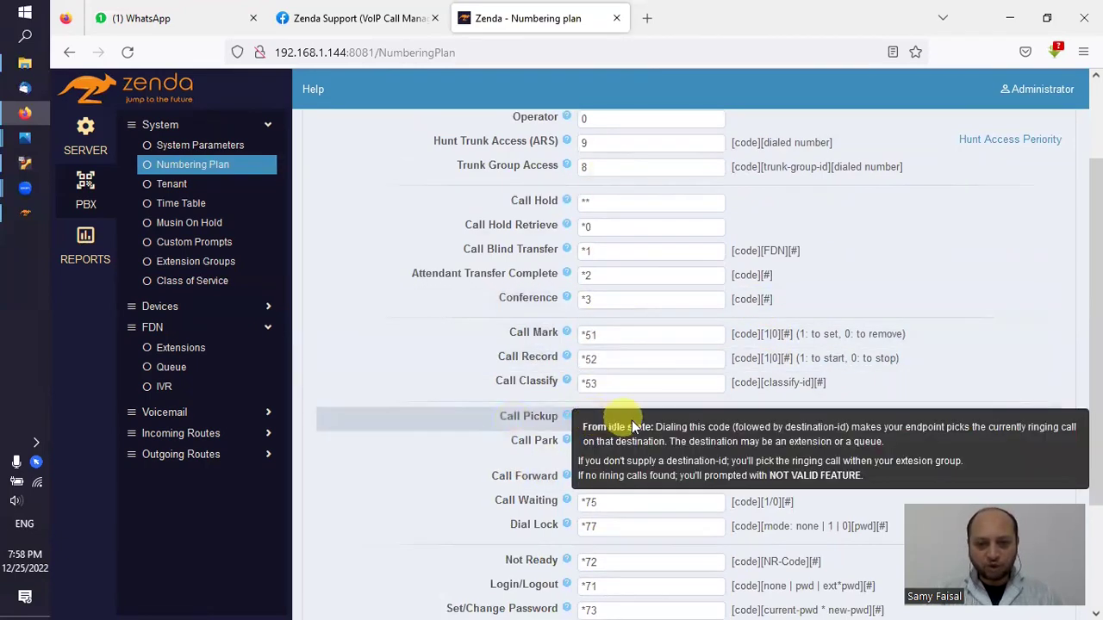
pyautogui.moveTo(603, 419); pyautogui.dragTo(583, 419)
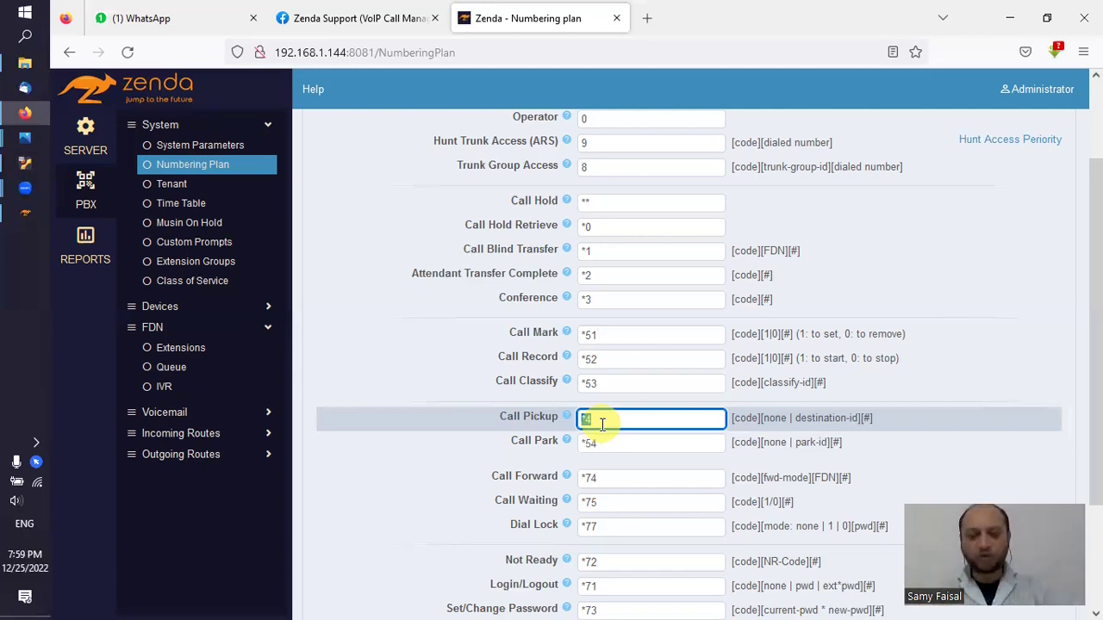
# Step: Review the saved extension groups and open extension 300 for editing
pyautogui.click(222, 264)
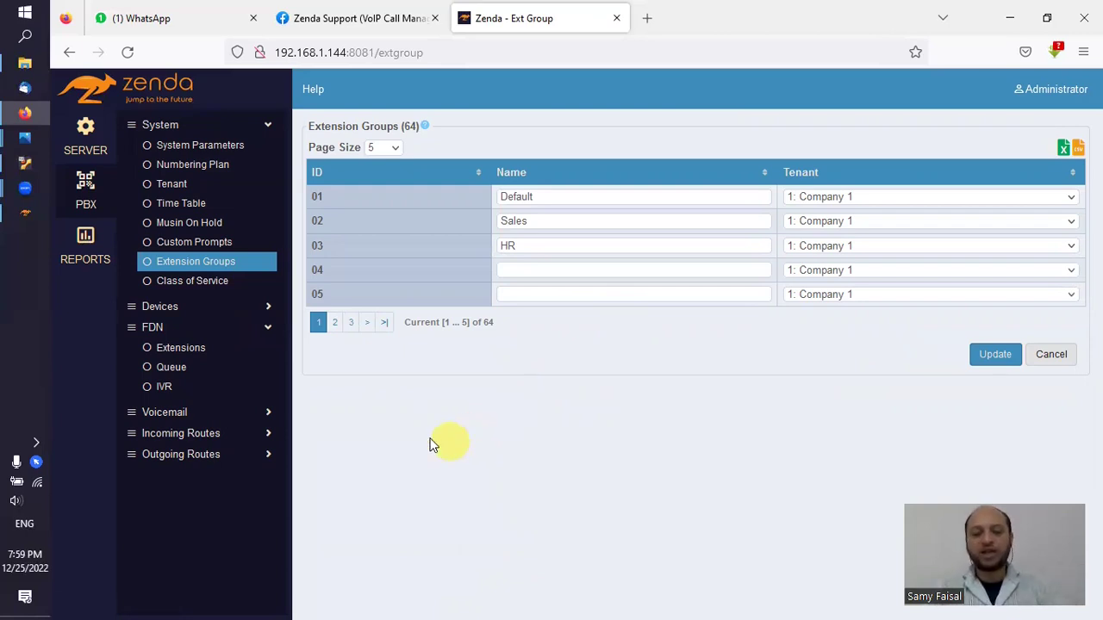
pyautogui.click(189, 350)
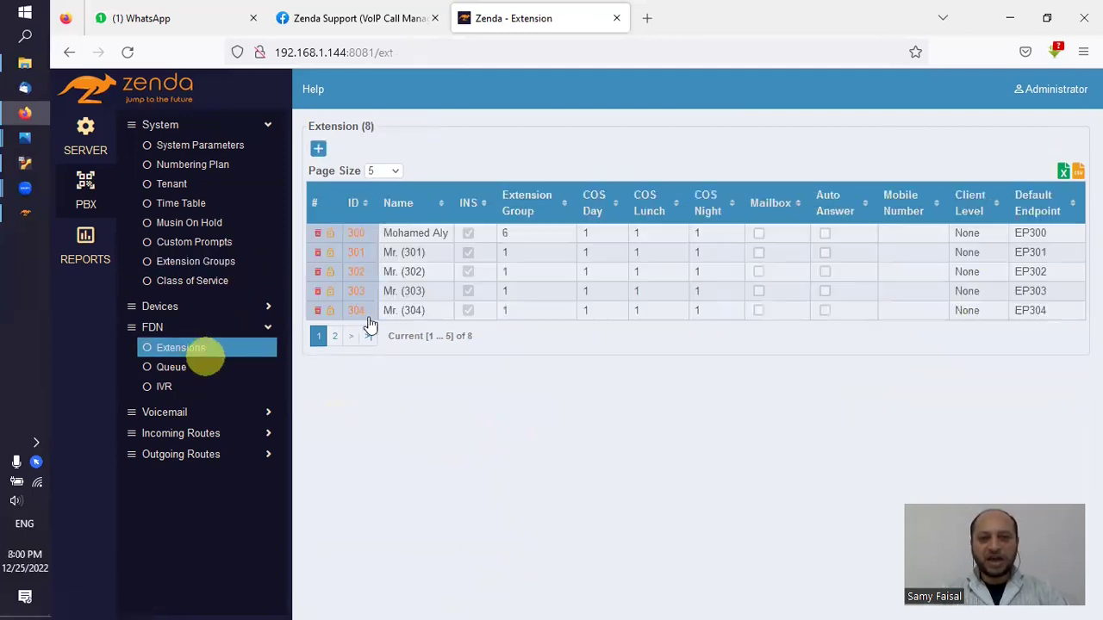
pyautogui.click(360, 244)
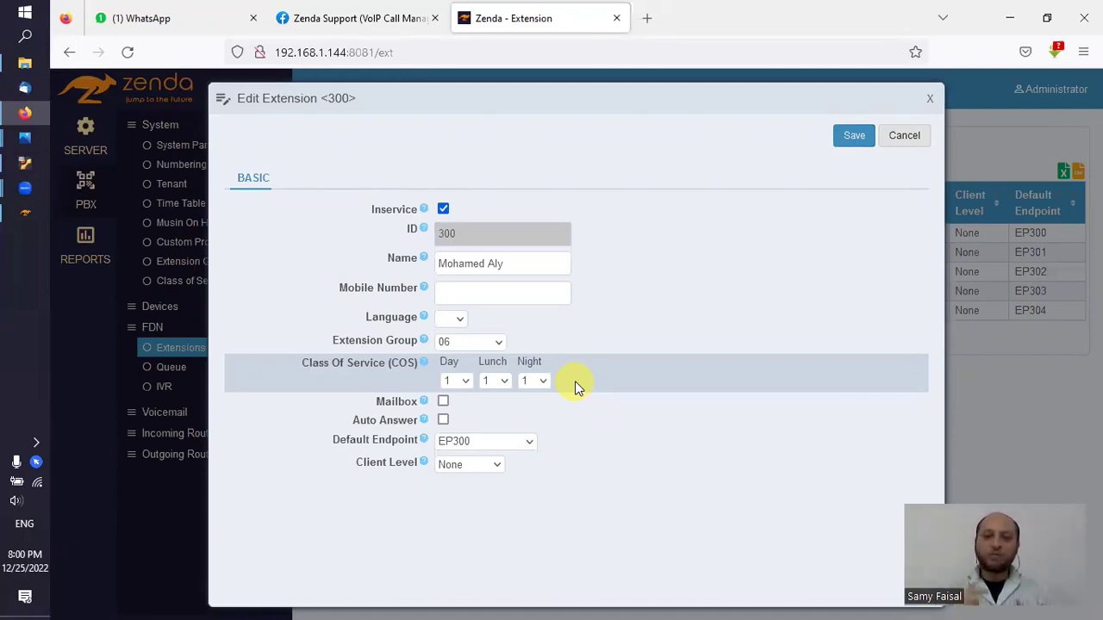
pyautogui.doubleClick(247, 183)
pyautogui.click(292, 183)
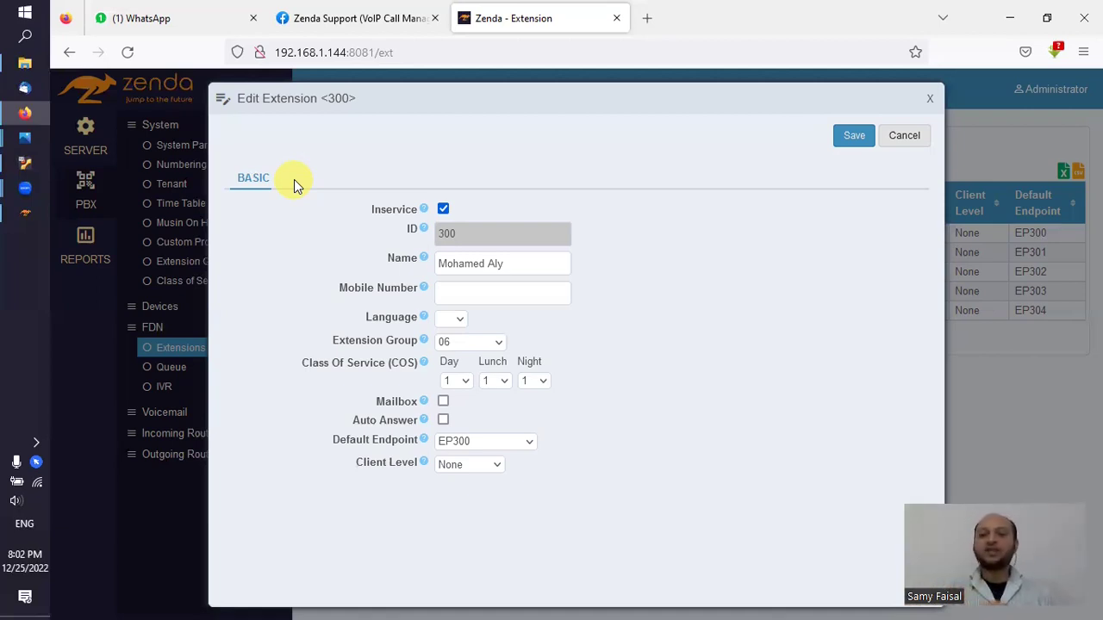
# Step: Set the Day class of service of extension 300 to 5
pyautogui.click(456, 380)
pyautogui.moveTo(465, 124); pyautogui.dragTo(467, 97)
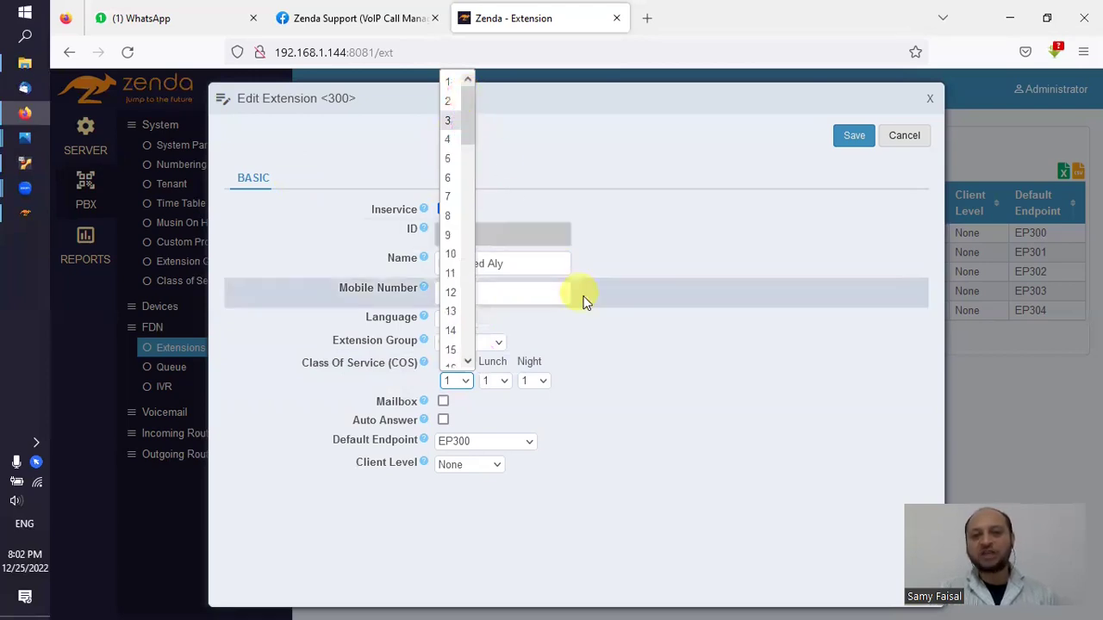
pyautogui.click(614, 338)
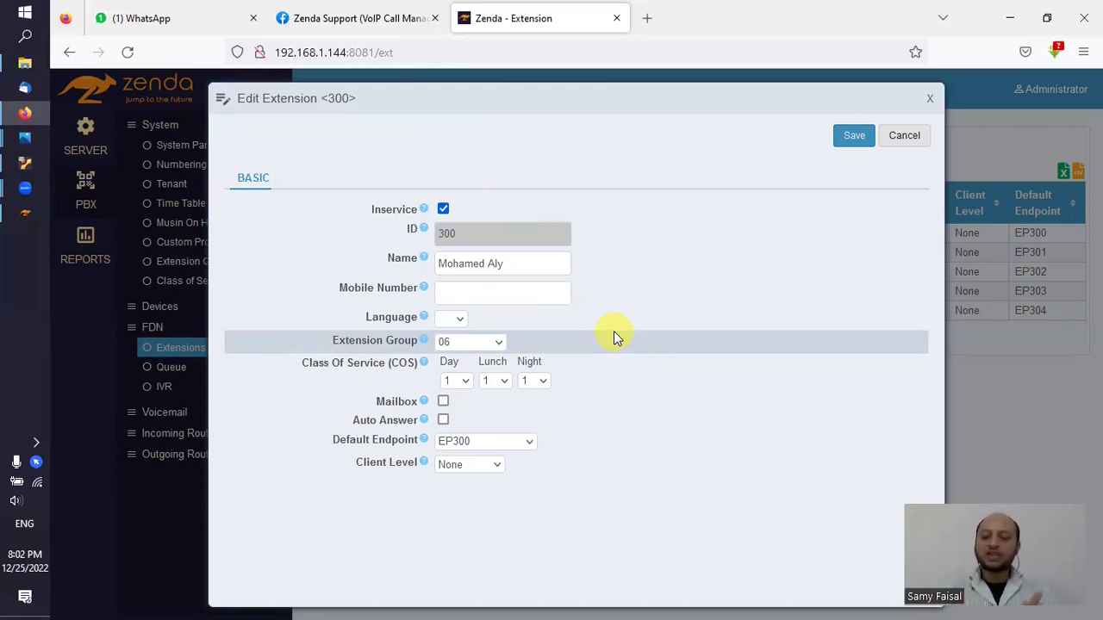
pyautogui.click(456, 381)
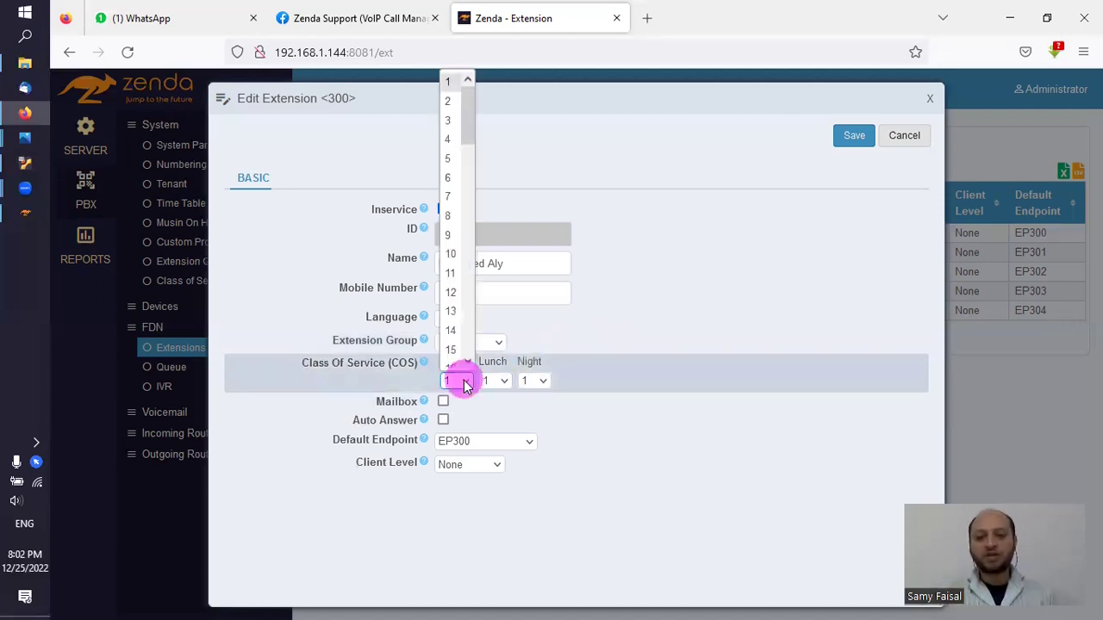
pyautogui.click(457, 159)
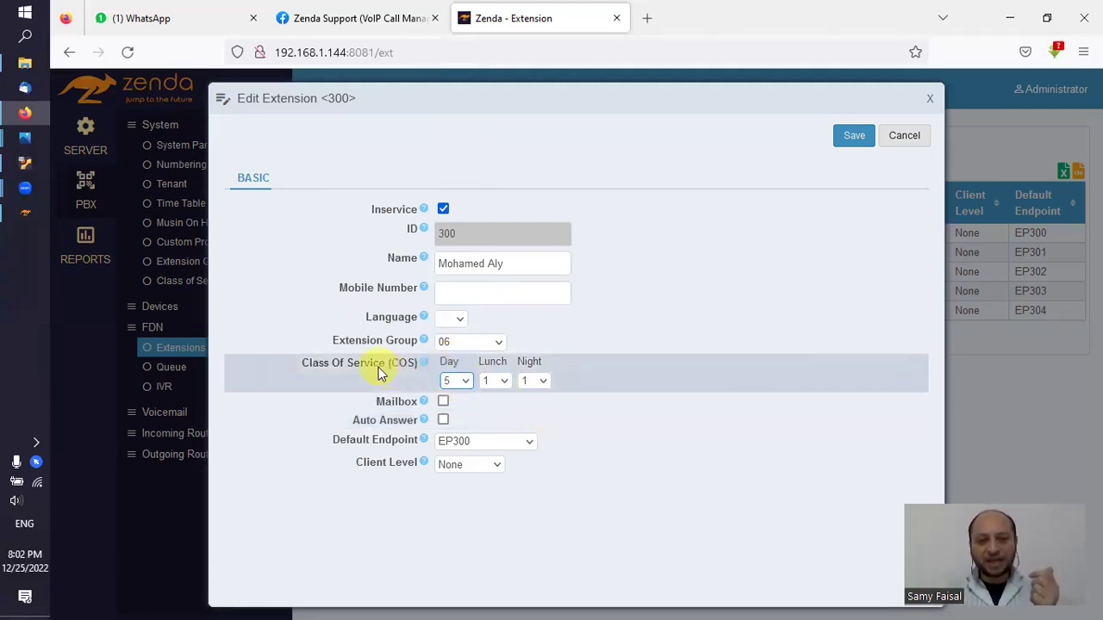
# Step: Check the Day, Lunch and Night class-of-service choices of extension 300 and close its editor without saving
pyautogui.click(448, 379)
pyautogui.click(488, 402)
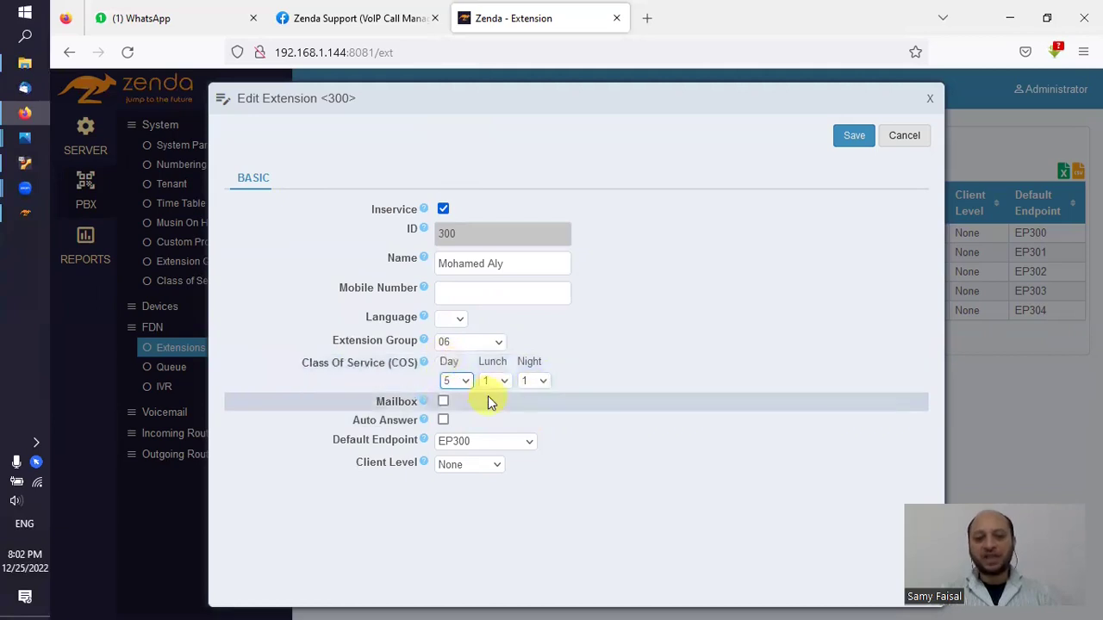
pyautogui.click(537, 388)
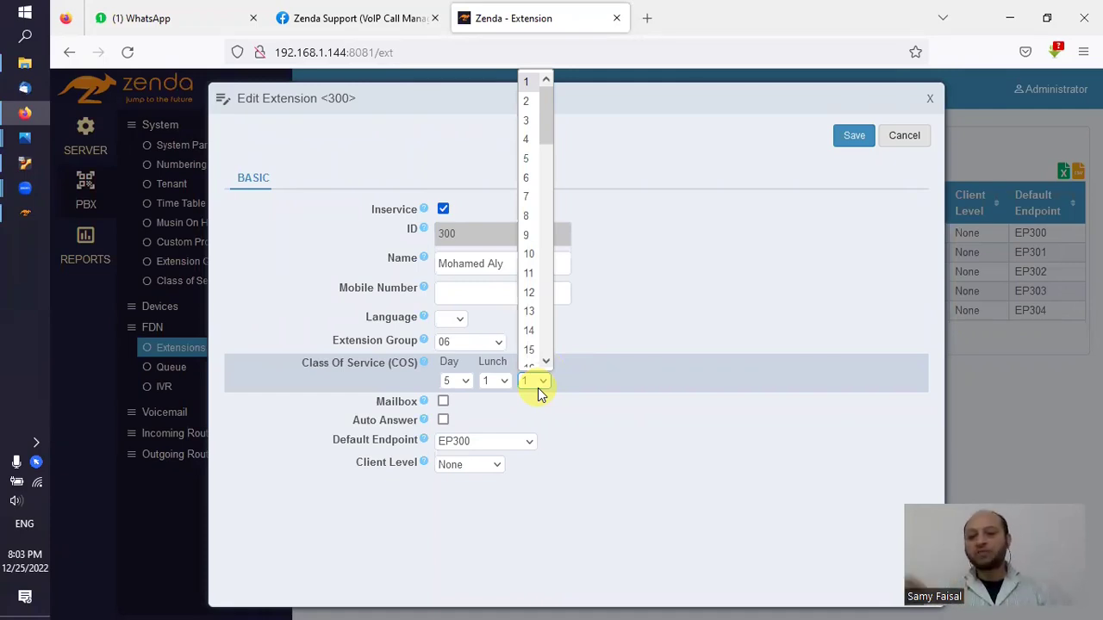
pyautogui.click(631, 406)
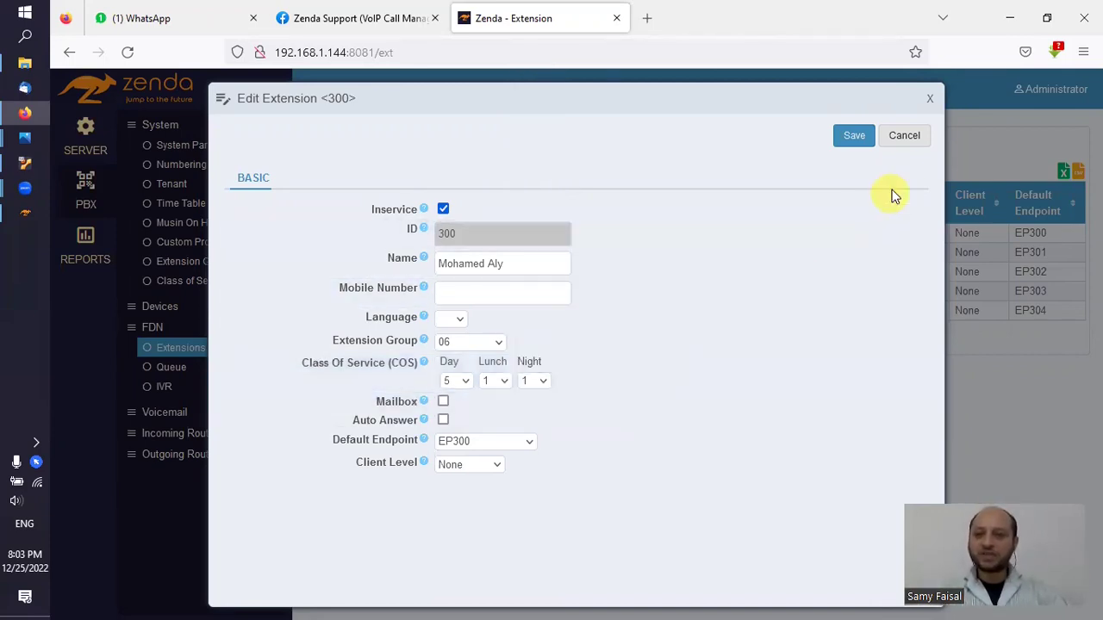
pyautogui.click(907, 136)
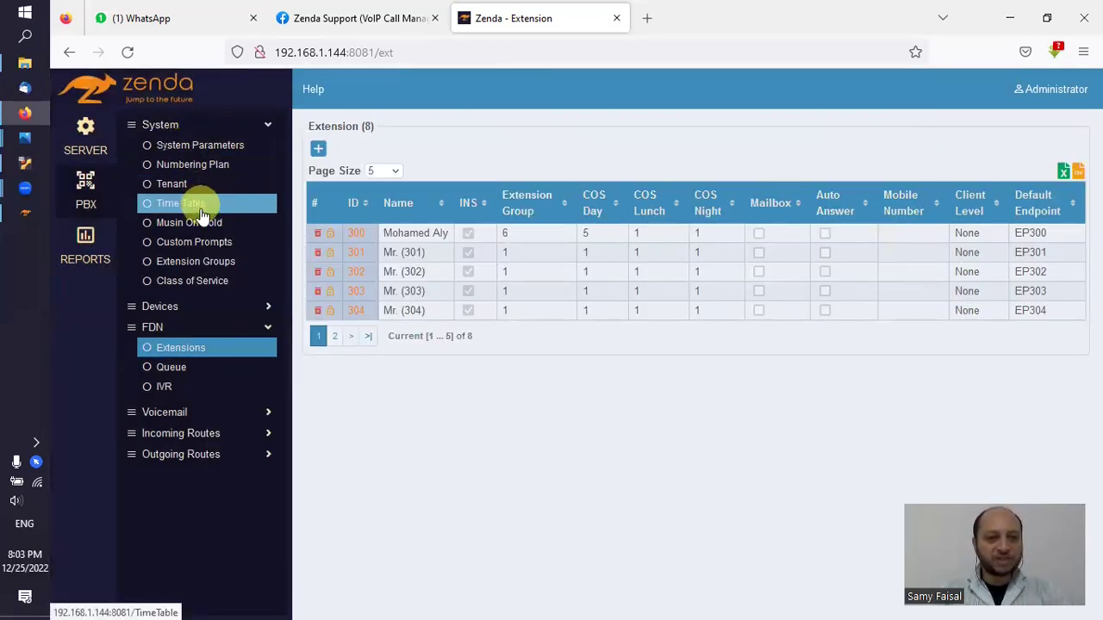
# Step: Open the Class of Service list, name COS 02 Sales and update the list
pyautogui.click(191, 288)
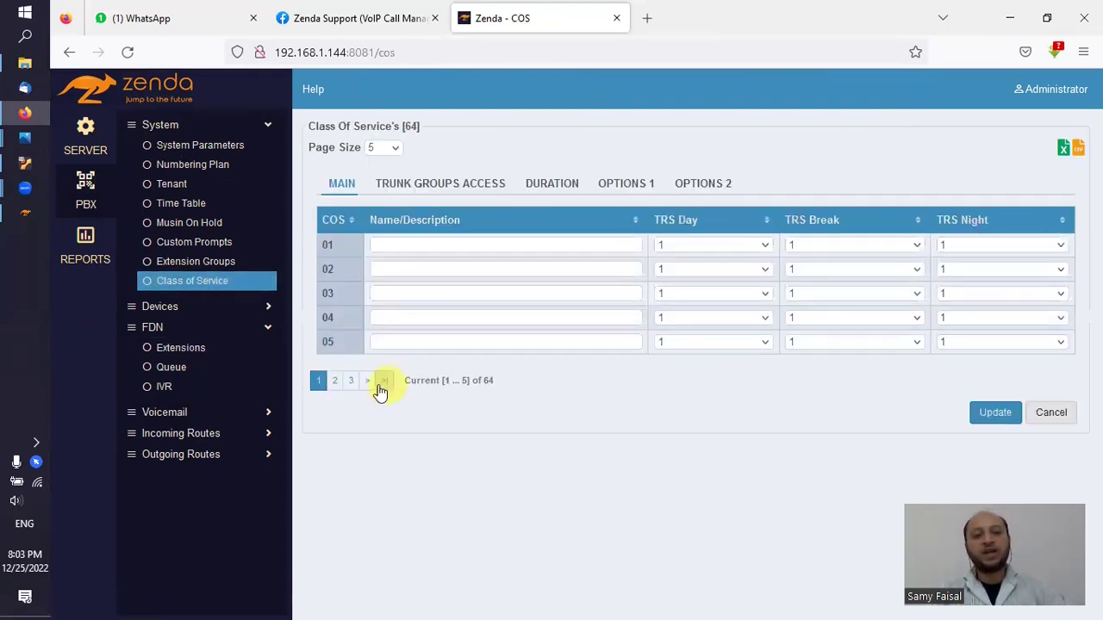
pyautogui.click(383, 381)
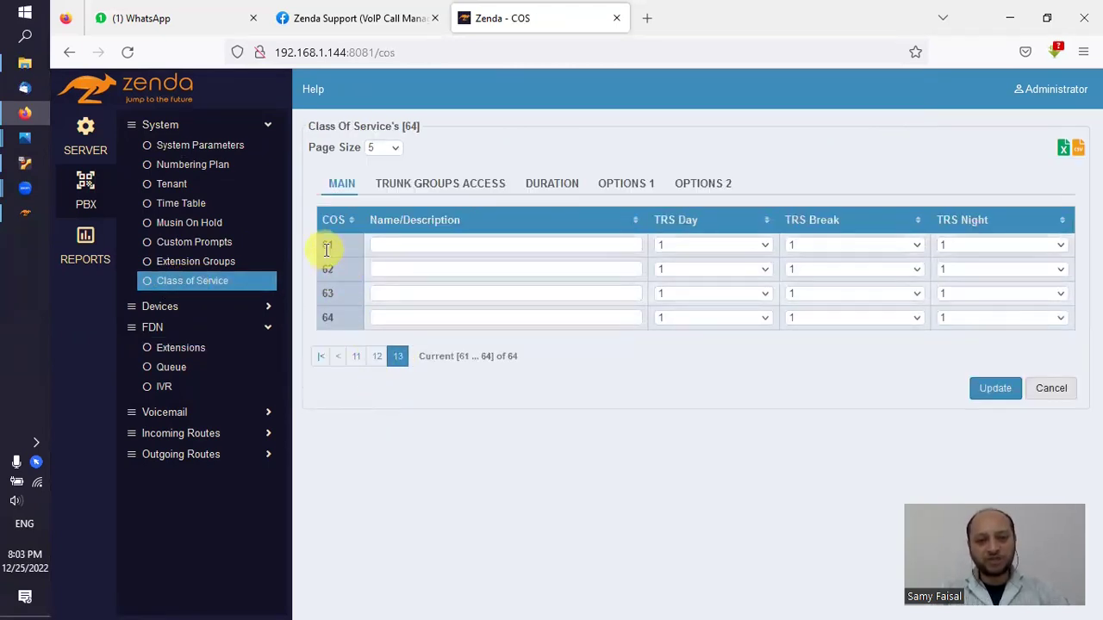
pyautogui.click(320, 365)
pyautogui.click(405, 268)
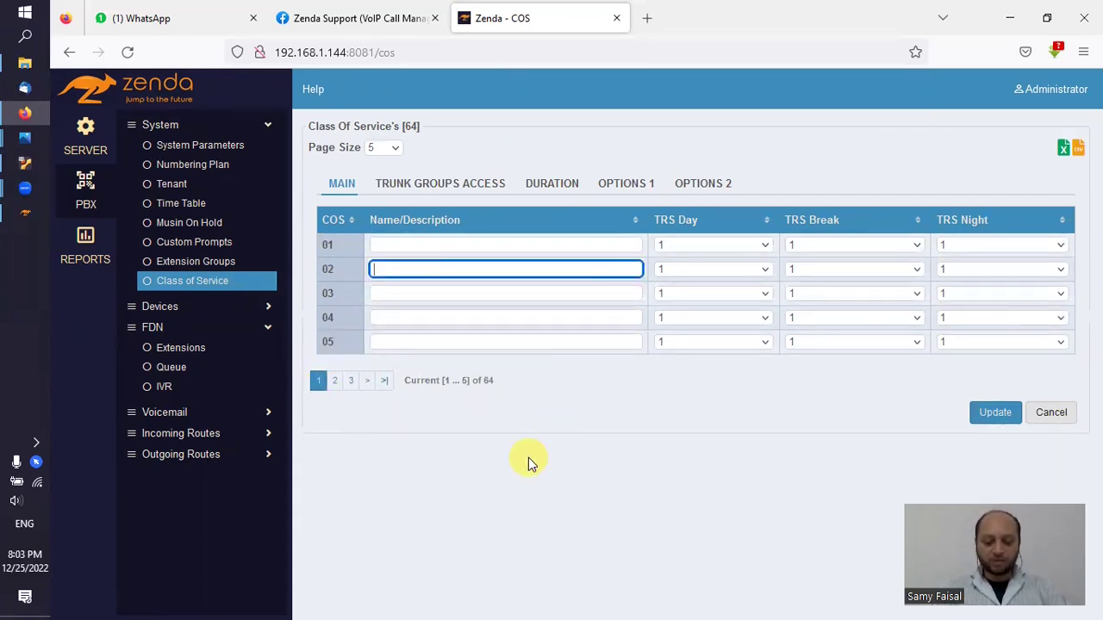
pyautogui.write('Sales')
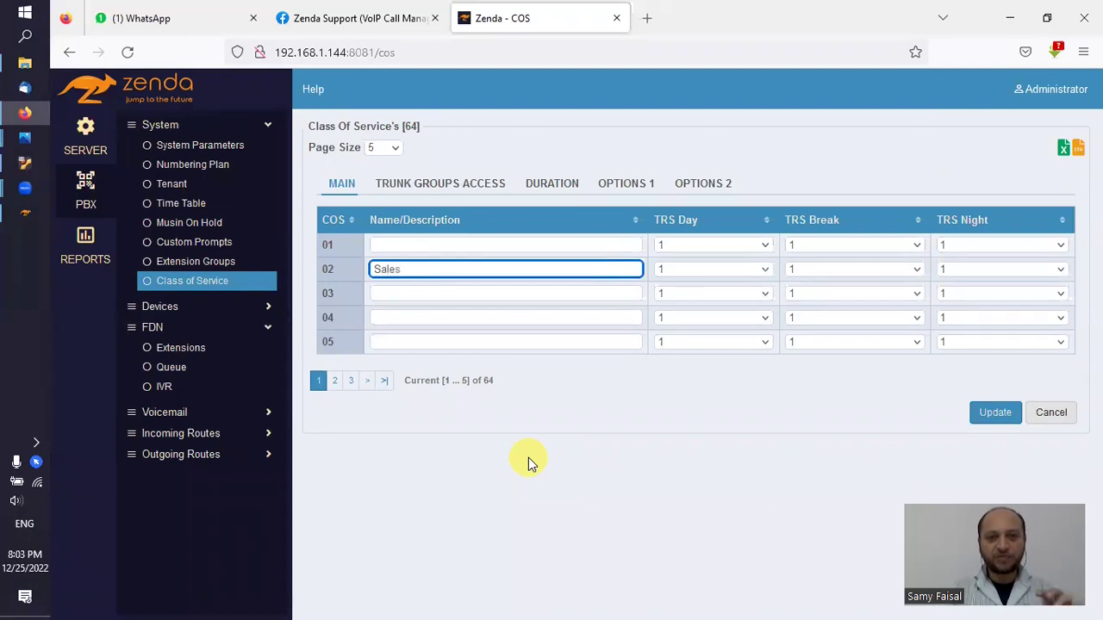
pyautogui.click(500, 295)
pyautogui.click(993, 415)
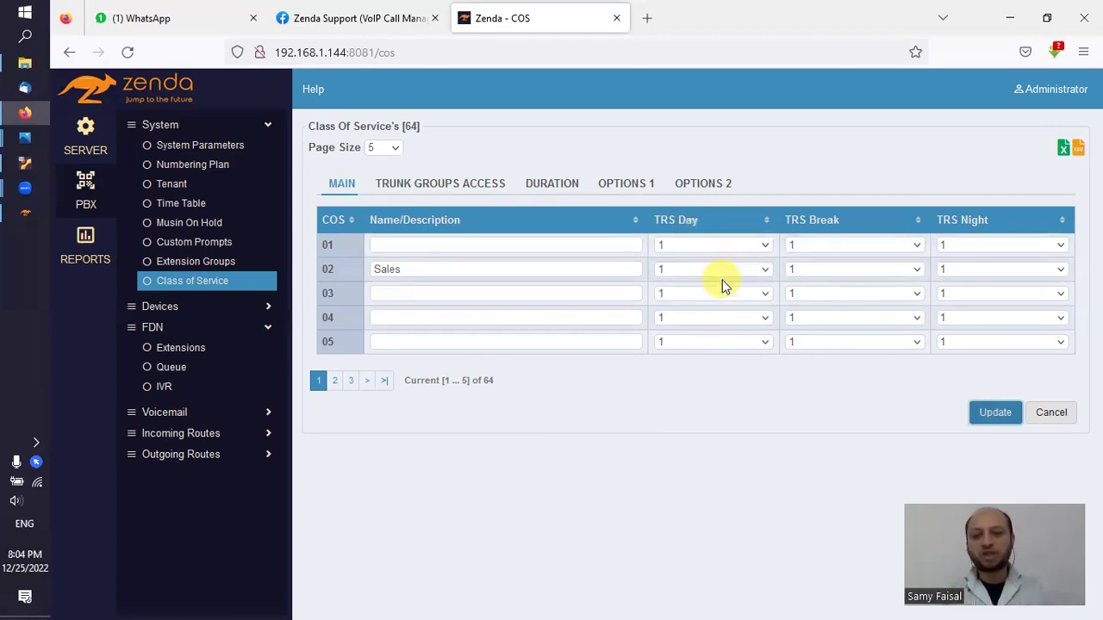
# Step: Examine the TRS Day, Break and Night settings of the Sales class of service and the trunk groups access settings
pyautogui.click(695, 268)
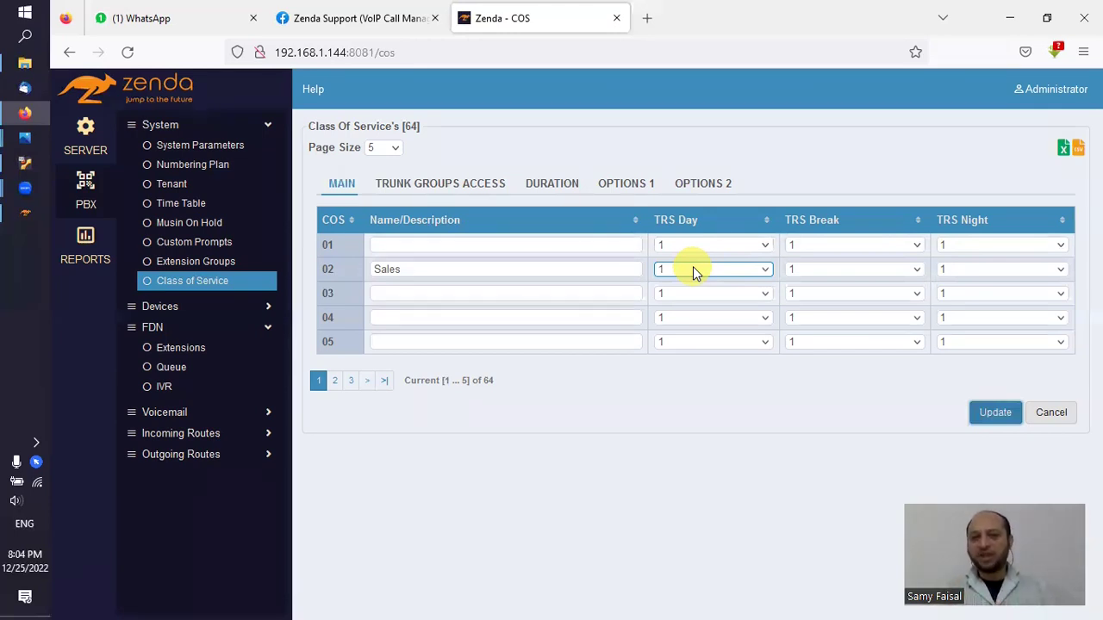
pyautogui.click(680, 269)
pyautogui.click(682, 280)
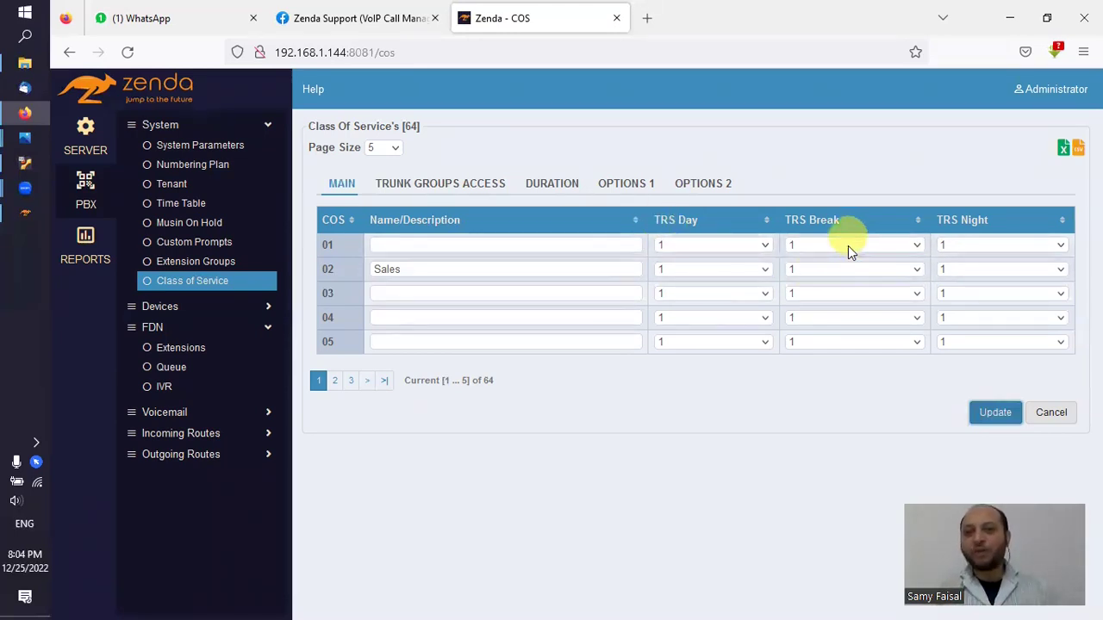
pyautogui.click(820, 272)
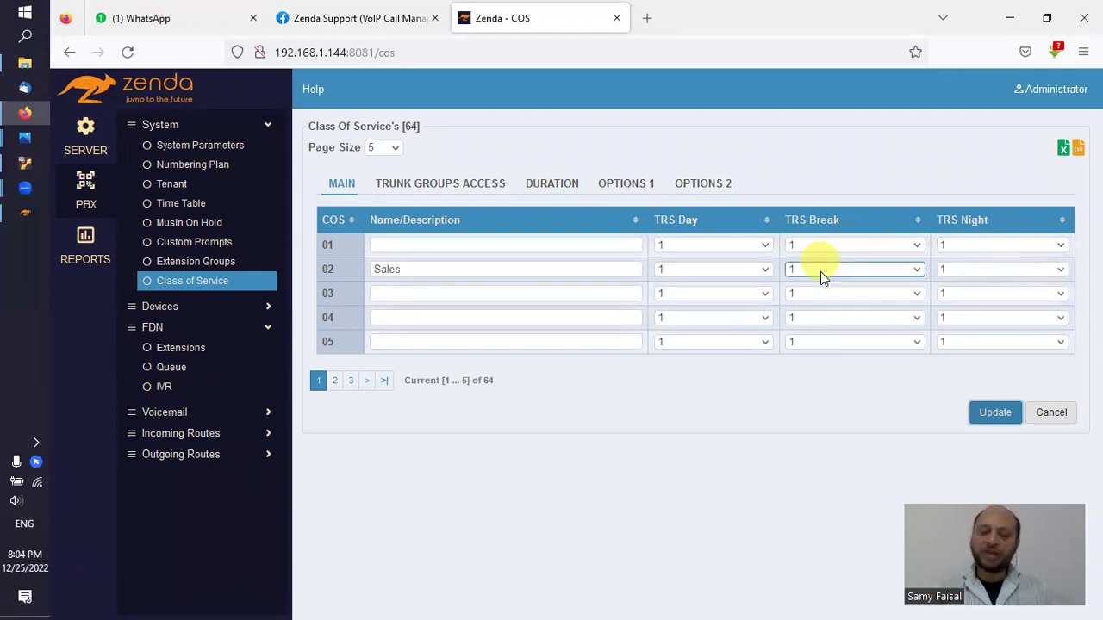
pyautogui.click(963, 272)
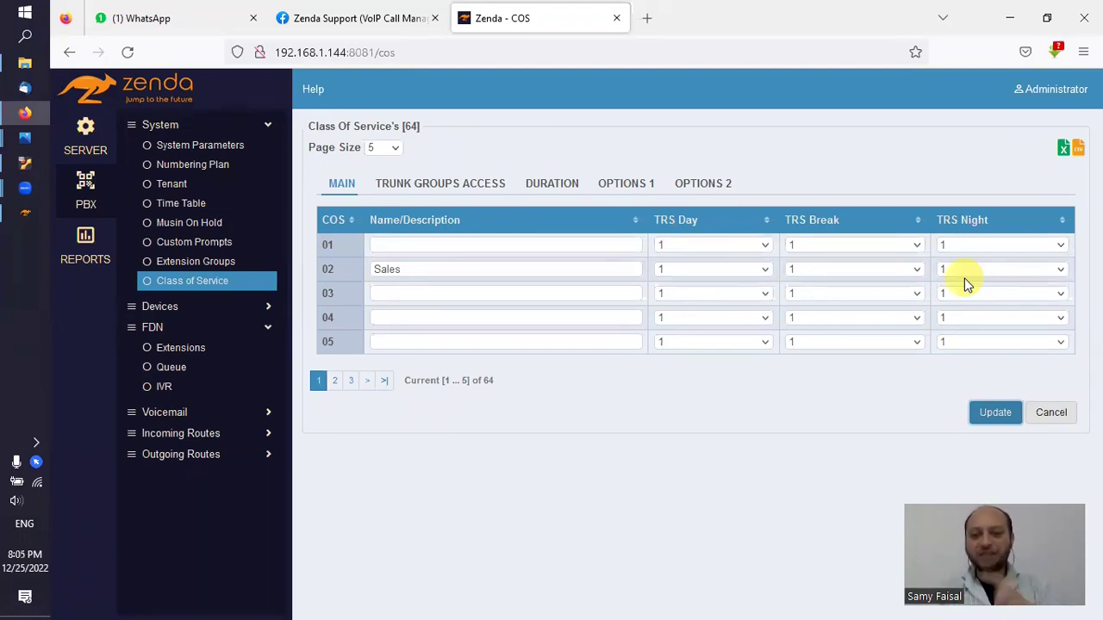
pyautogui.click(555, 245)
pyautogui.click(431, 184)
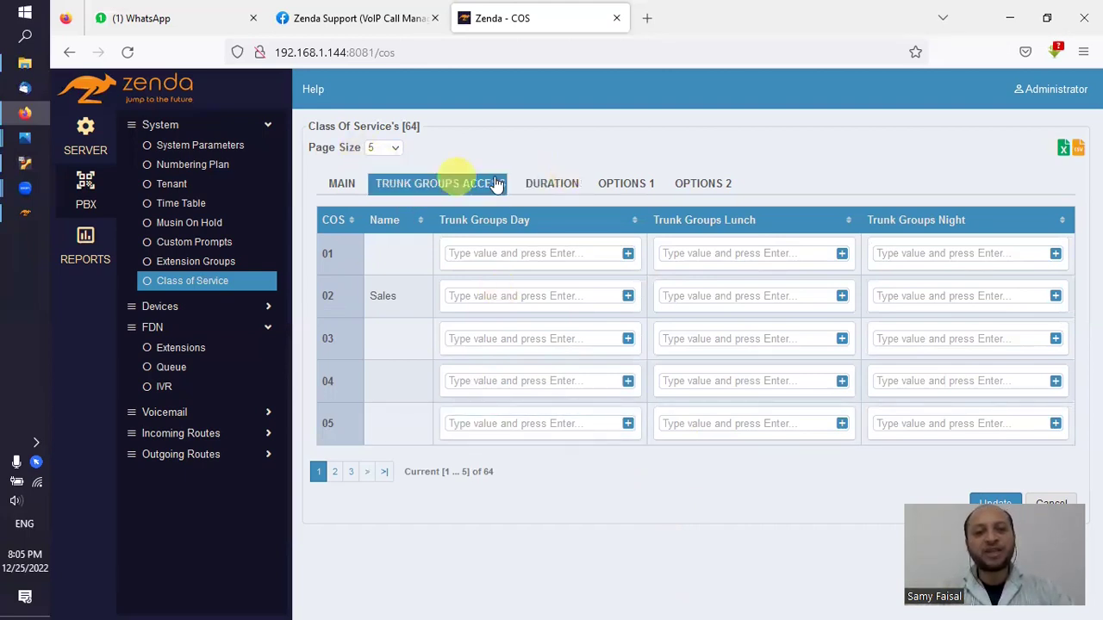
# Step: In the duration settings, try a Max Duration ICM of 30 for the Sales class of service and reset it to 0
pyautogui.click(552, 188)
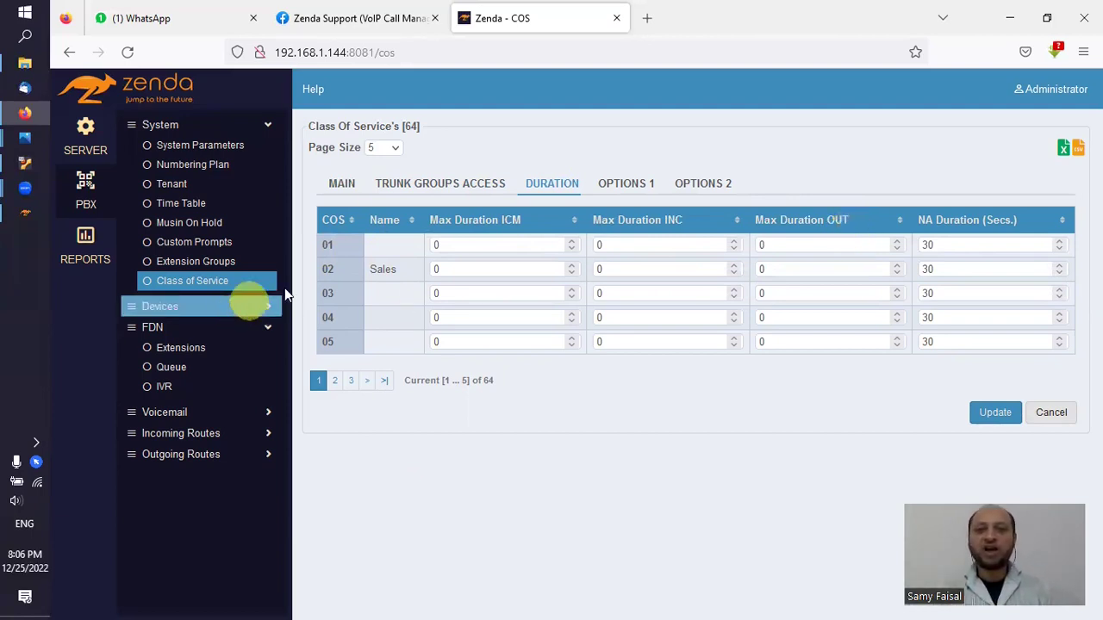
pyautogui.click(463, 274)
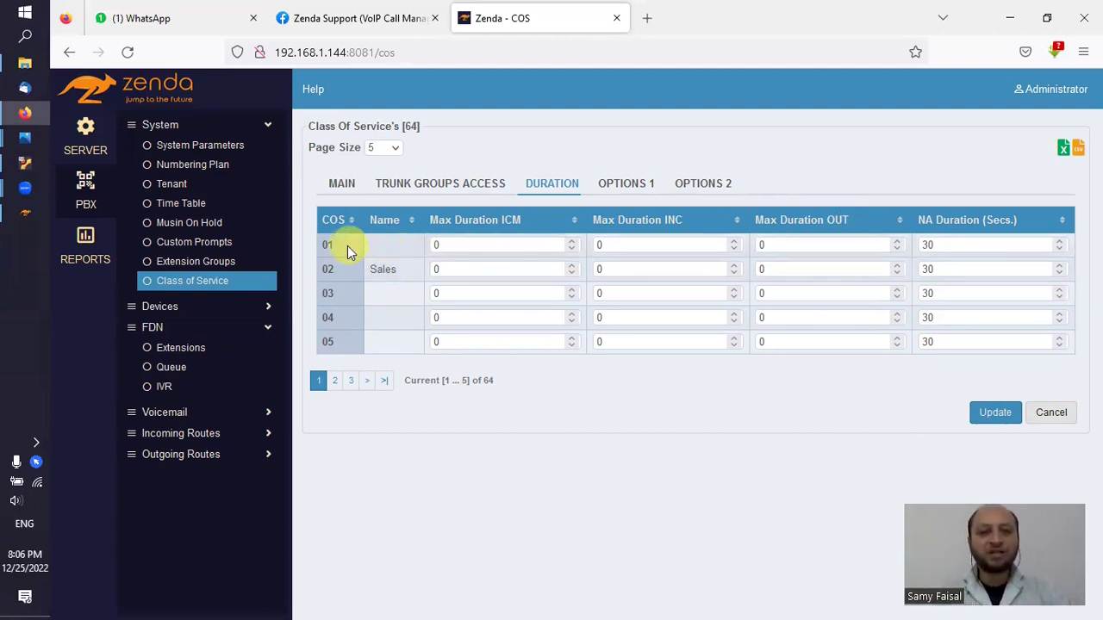
pyautogui.click(433, 244)
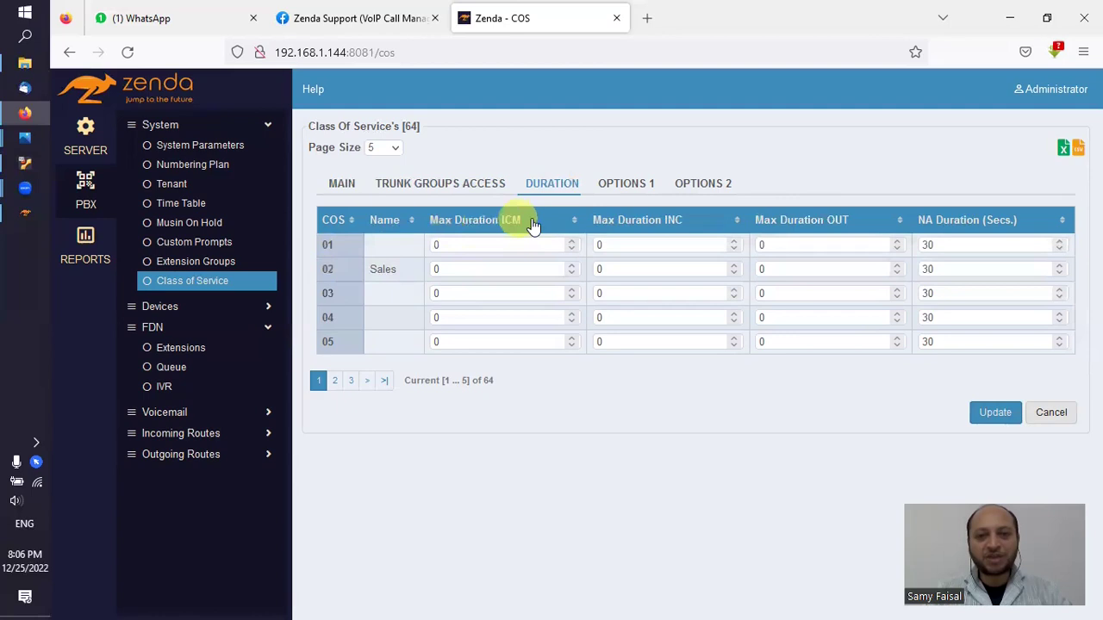
pyautogui.click(468, 267)
pyautogui.moveTo(453, 266); pyautogui.dragTo(423, 269)
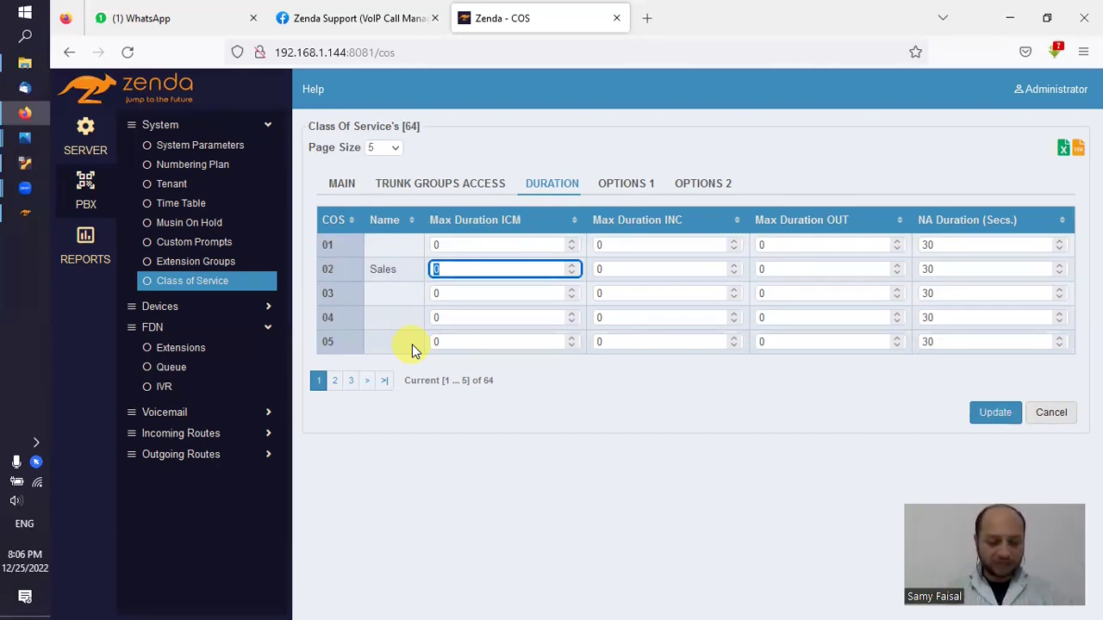
pyautogui.write('30')
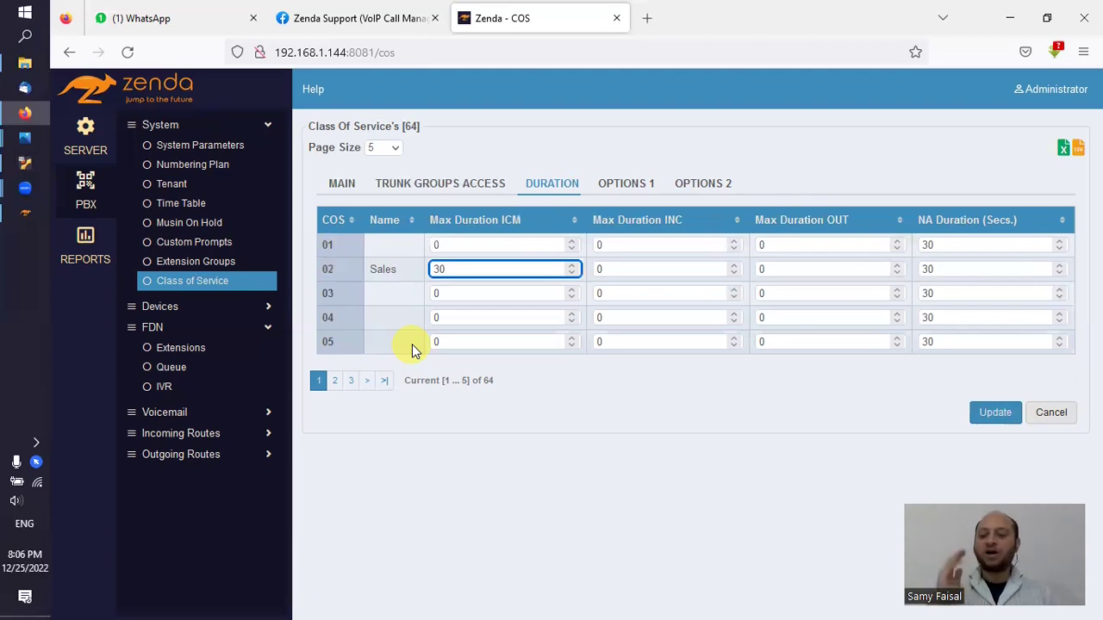
pyautogui.click(440, 273)
pyautogui.moveTo(440, 273); pyautogui.dragTo(503, 261)
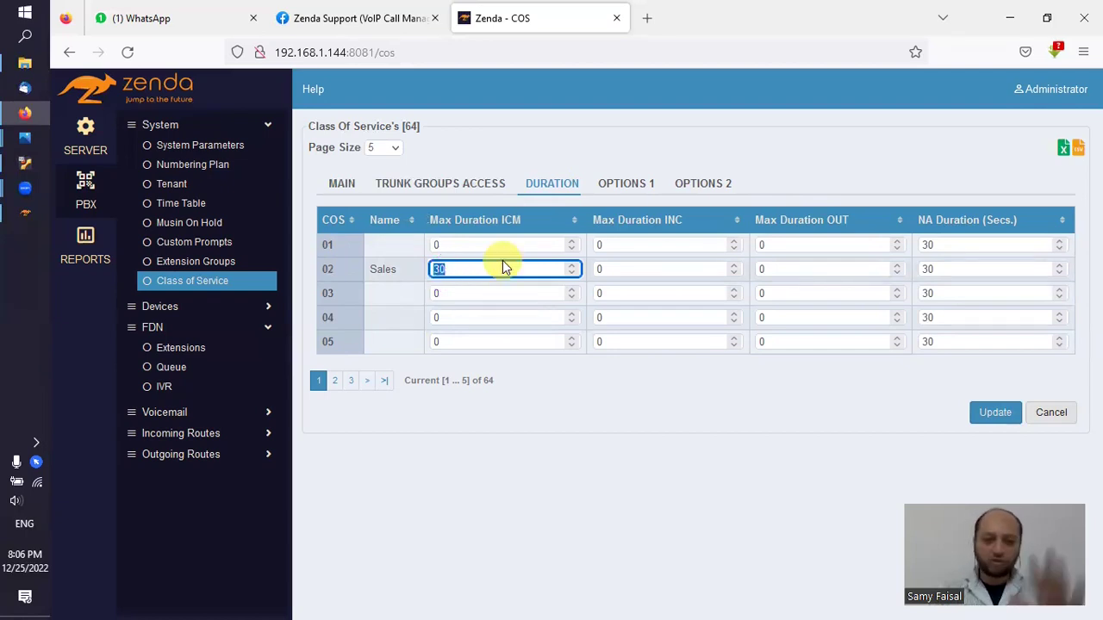
pyautogui.write('0')
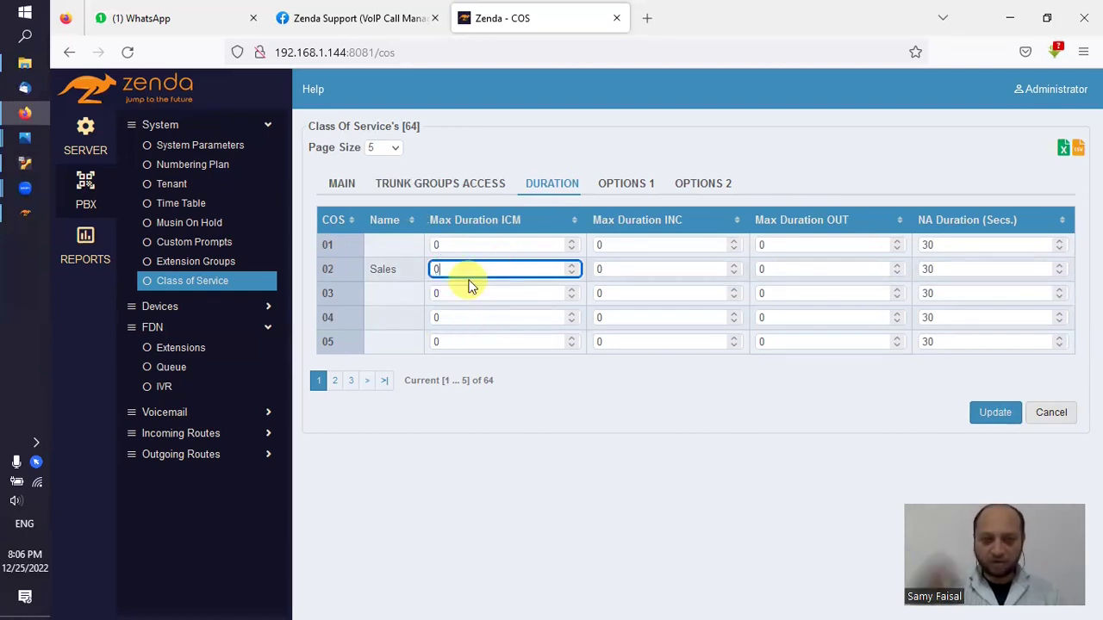
# Step: Check the remaining duration limits of the Sales class of service and set the NA Duration of COS 03 to 20 seconds
pyautogui.click(706, 268)
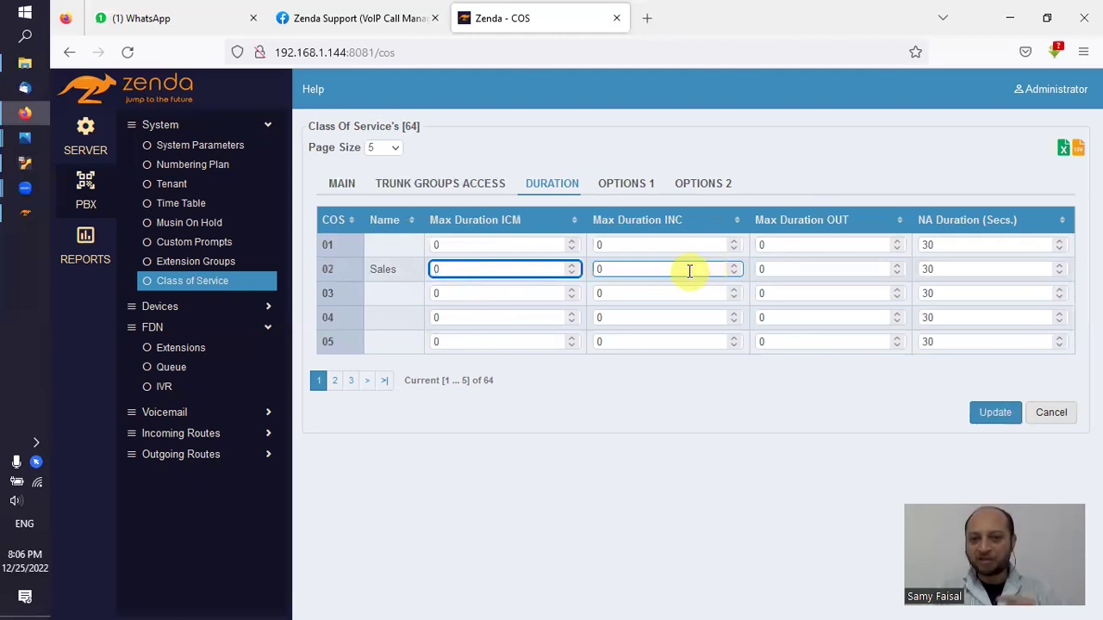
pyautogui.moveTo(794, 266); pyautogui.dragTo(747, 269)
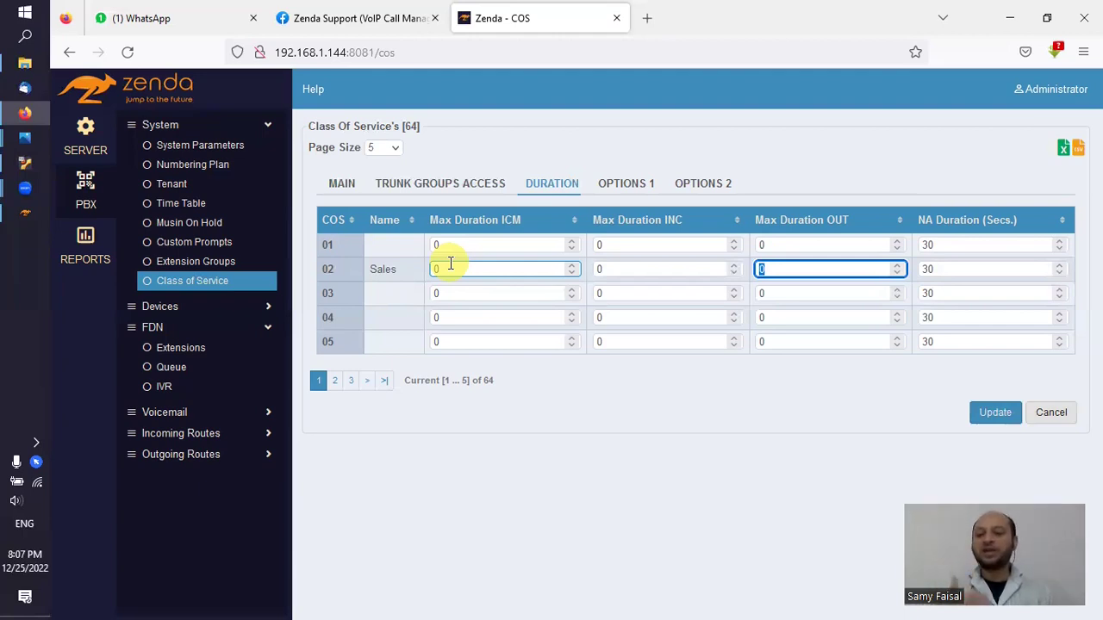
pyautogui.doubleClick(920, 270)
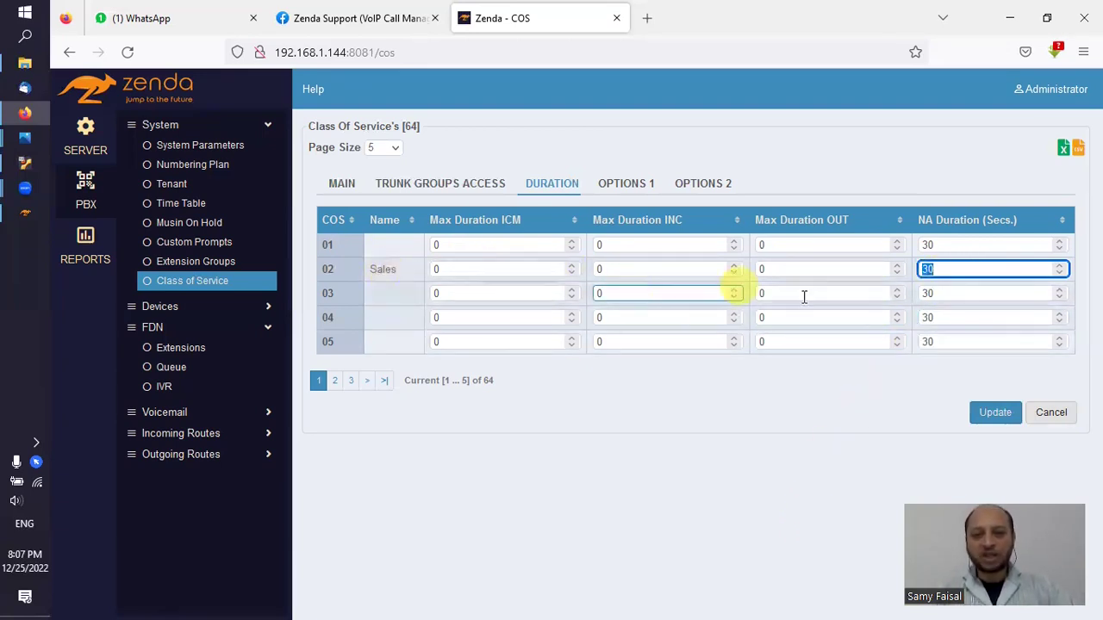
pyautogui.click(933, 295)
pyautogui.doubleClick(933, 294)
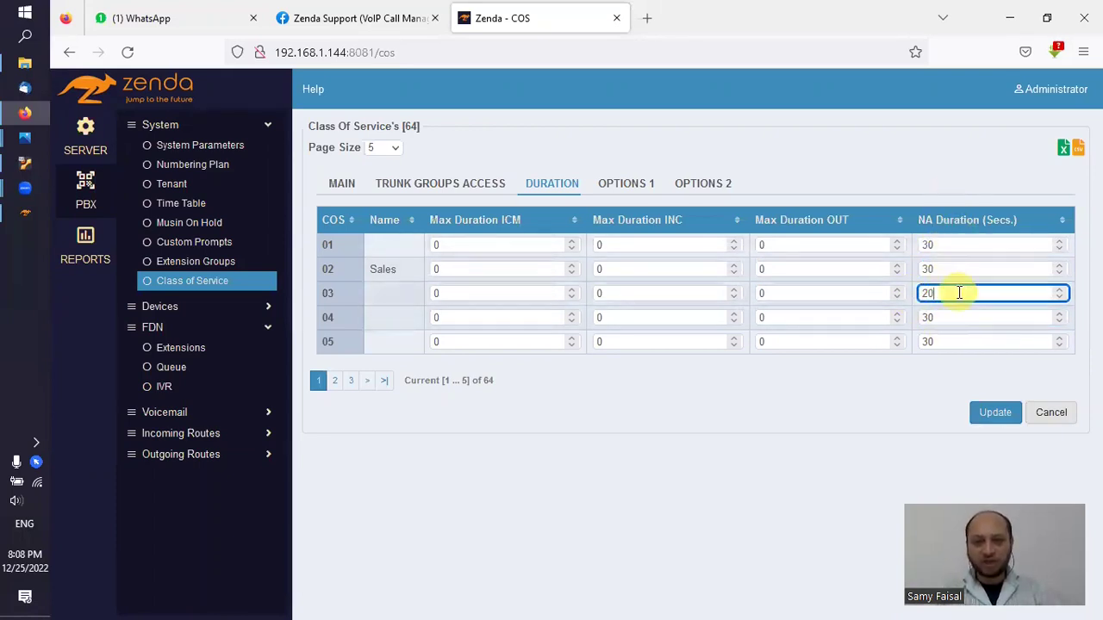
# Step: In the first options set, disable DB ICM for COS 01 and enable DB ICM for Sales, keeping its DB INC and DB OUT enabled
pyautogui.click(629, 193)
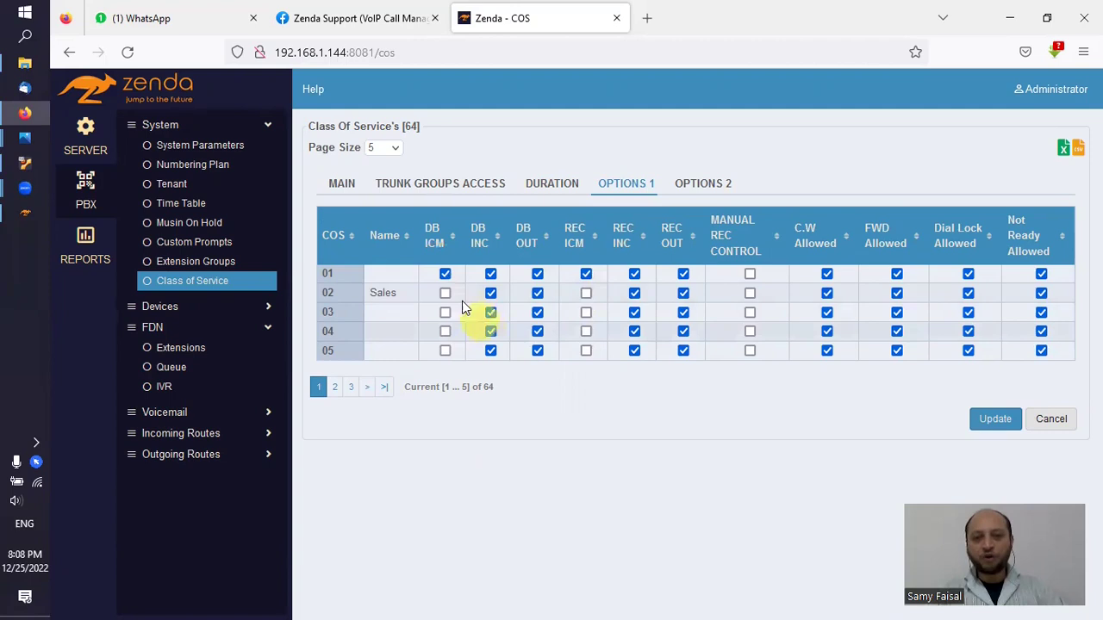
pyautogui.click(445, 274)
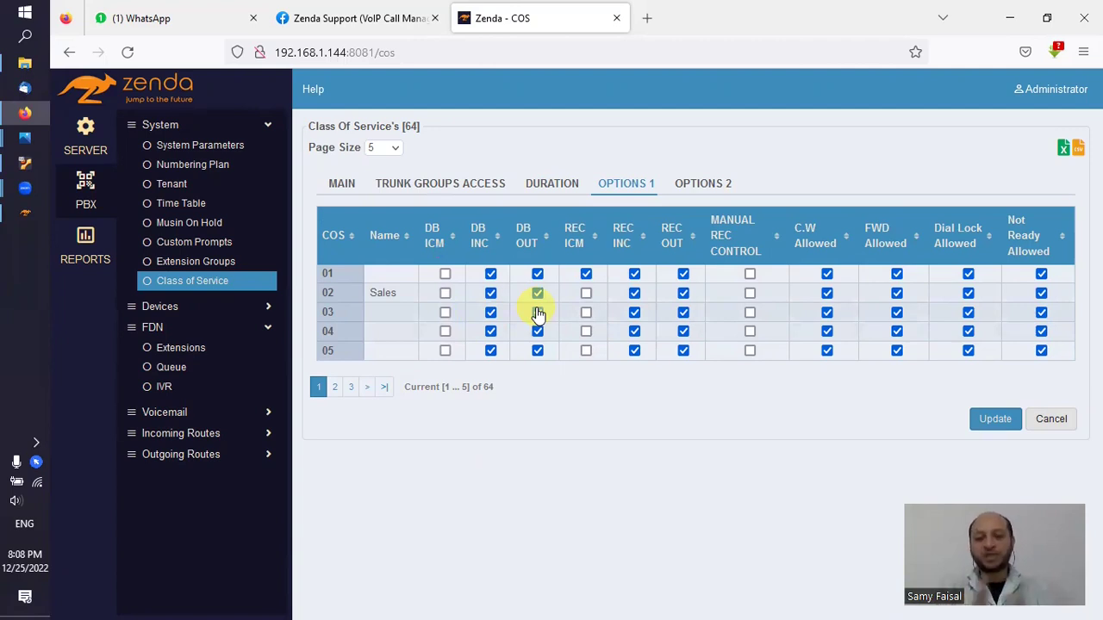
pyautogui.click(447, 296)
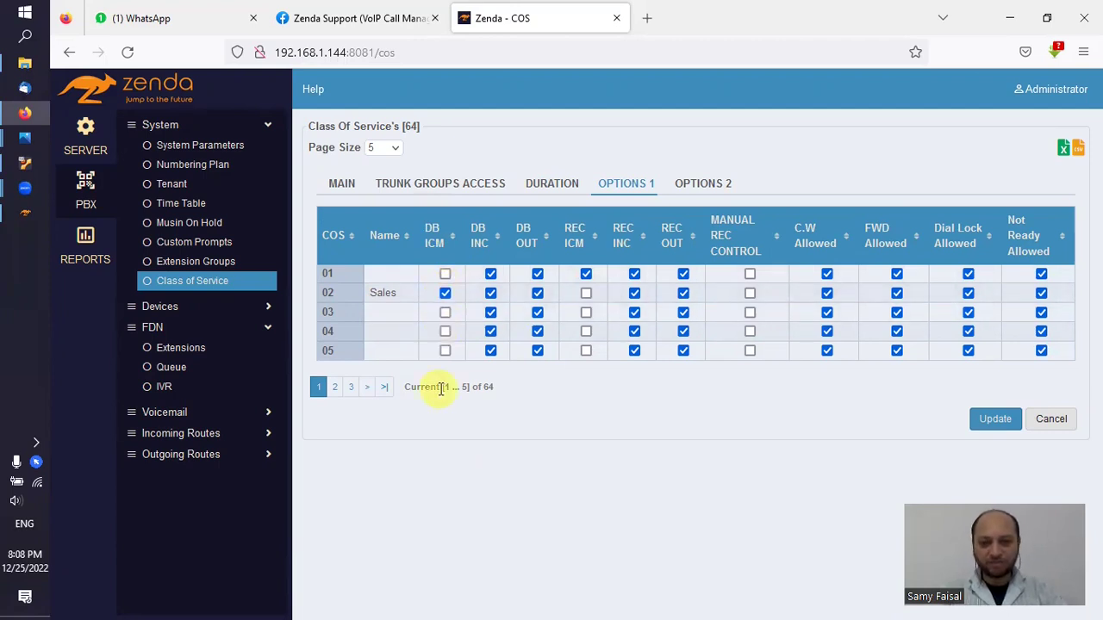
pyautogui.click(491, 294)
pyautogui.click(491, 295)
pyautogui.click(536, 294)
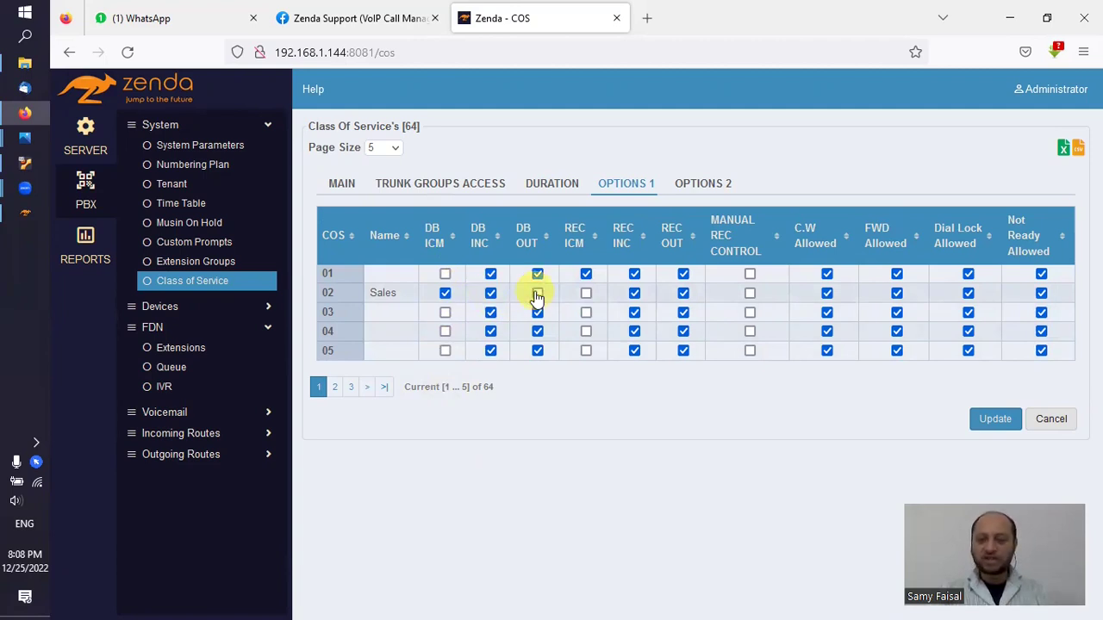
pyautogui.click(537, 294)
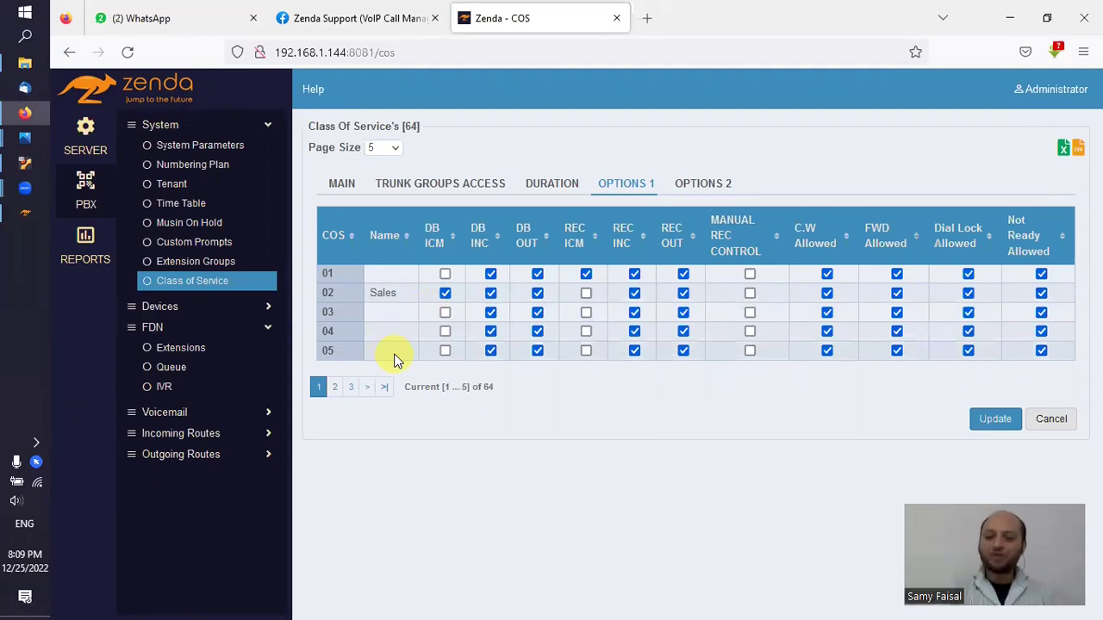
# Step: Disable DB ICM, DB INC and DB OUT for the Sales class of service in the first options set
pyautogui.click(444, 293)
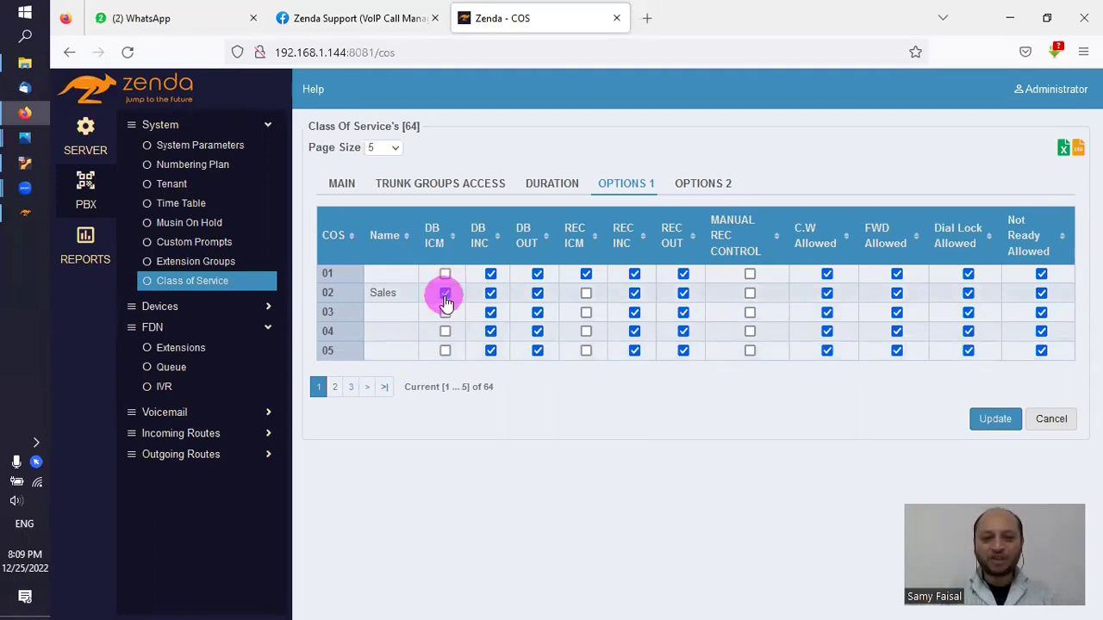
pyautogui.click(484, 297)
pyautogui.click(537, 293)
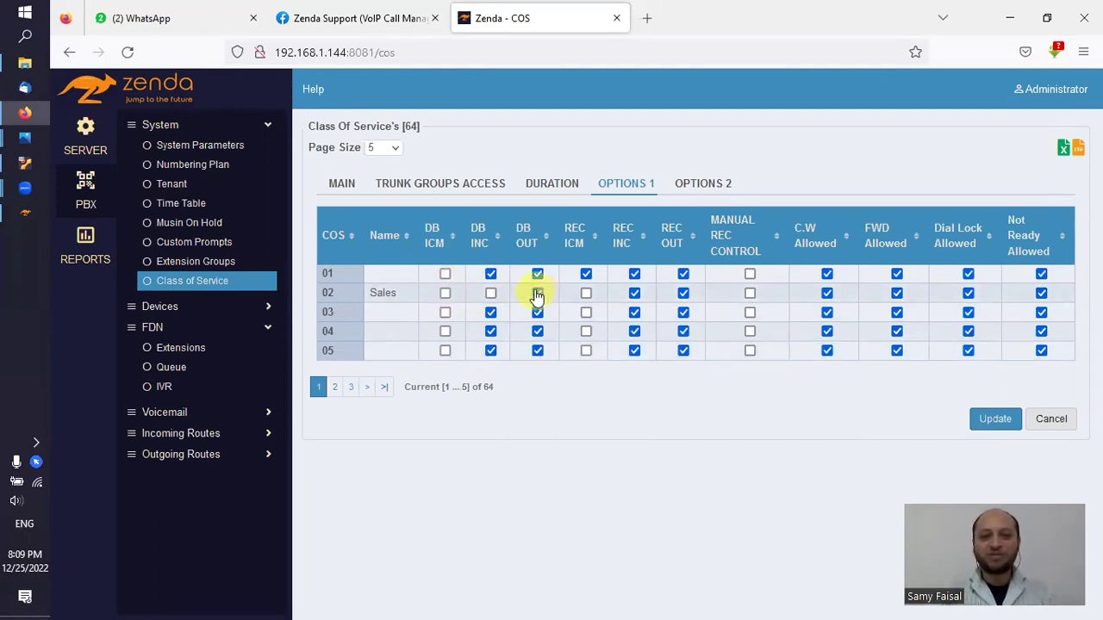
pyautogui.click(534, 295)
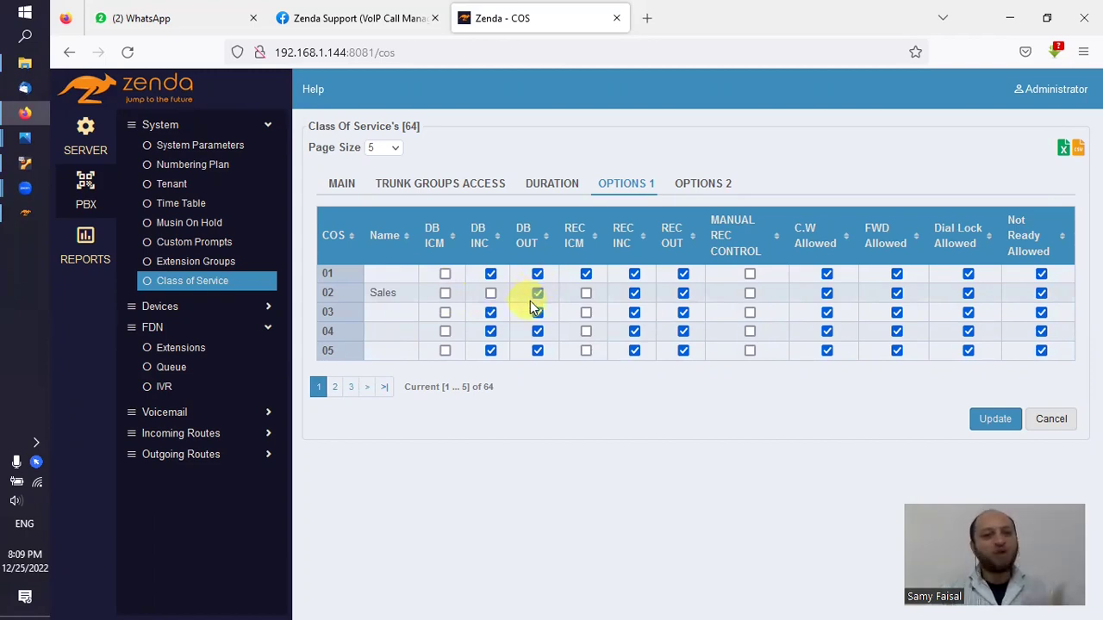
pyautogui.click(535, 295)
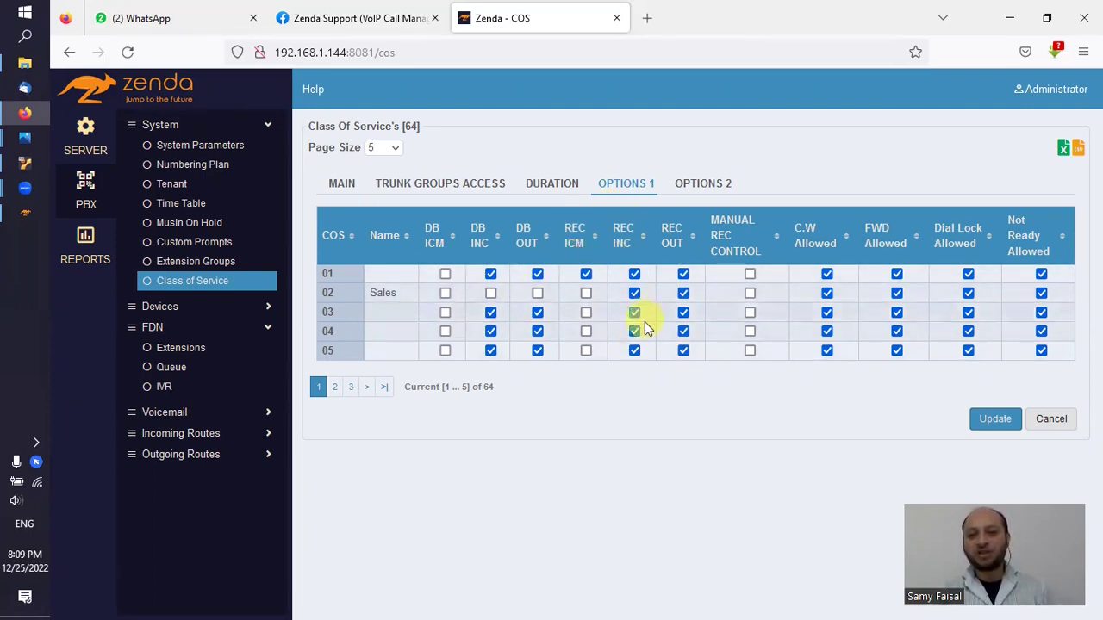
# Step: Enable REC ICM for the Sales class of service, keeping its REC INC and REC OUT enabled
pyautogui.click(585, 294)
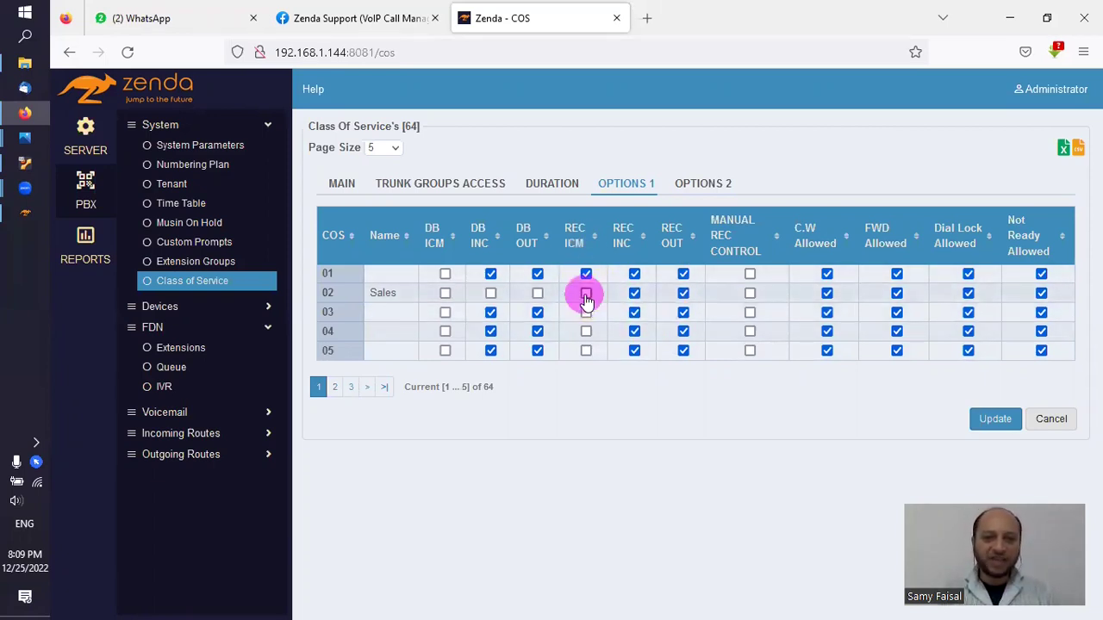
pyautogui.click(636, 296)
pyautogui.click(682, 292)
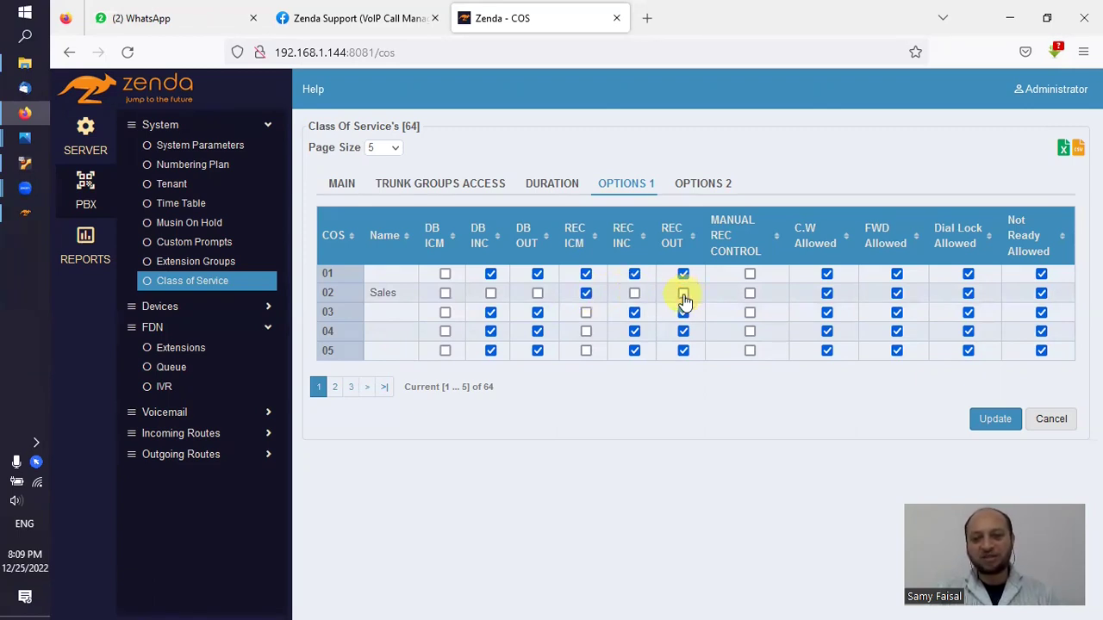
pyautogui.click(636, 296)
pyautogui.click(683, 293)
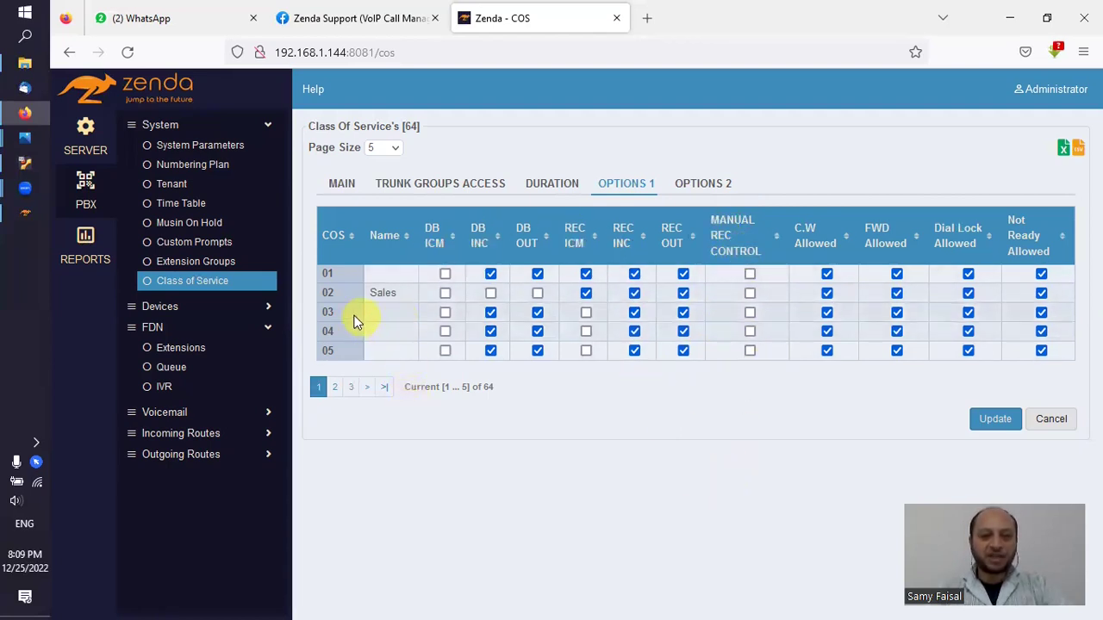
# Step: Enable DB ICM and Manual Rec Control for COS 03 and save the class of service changes
pyautogui.click(445, 317)
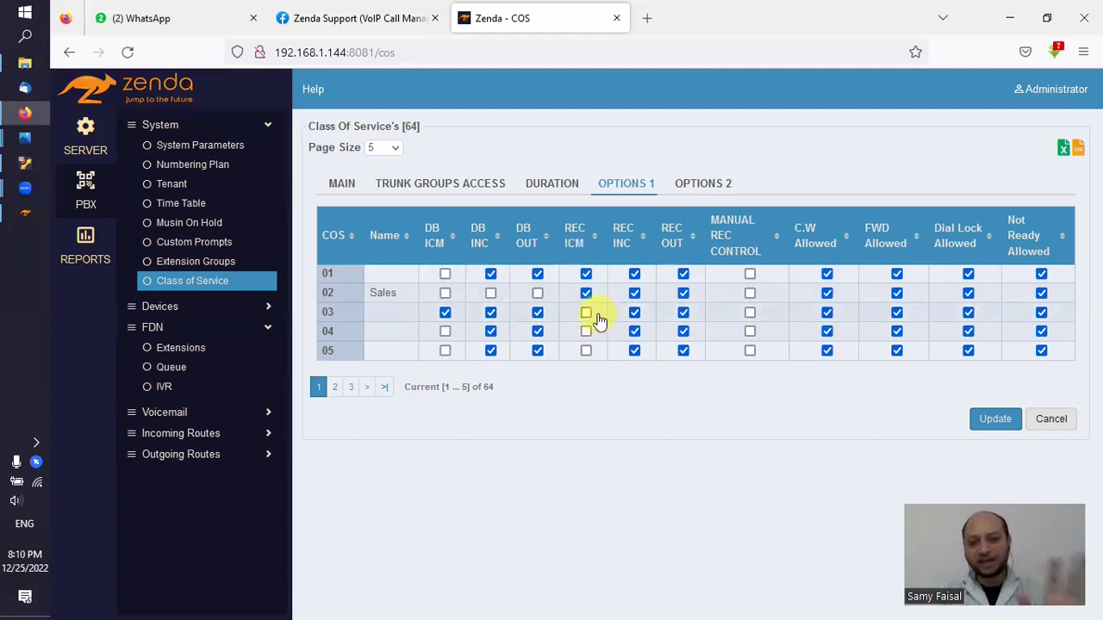
pyautogui.click(749, 314)
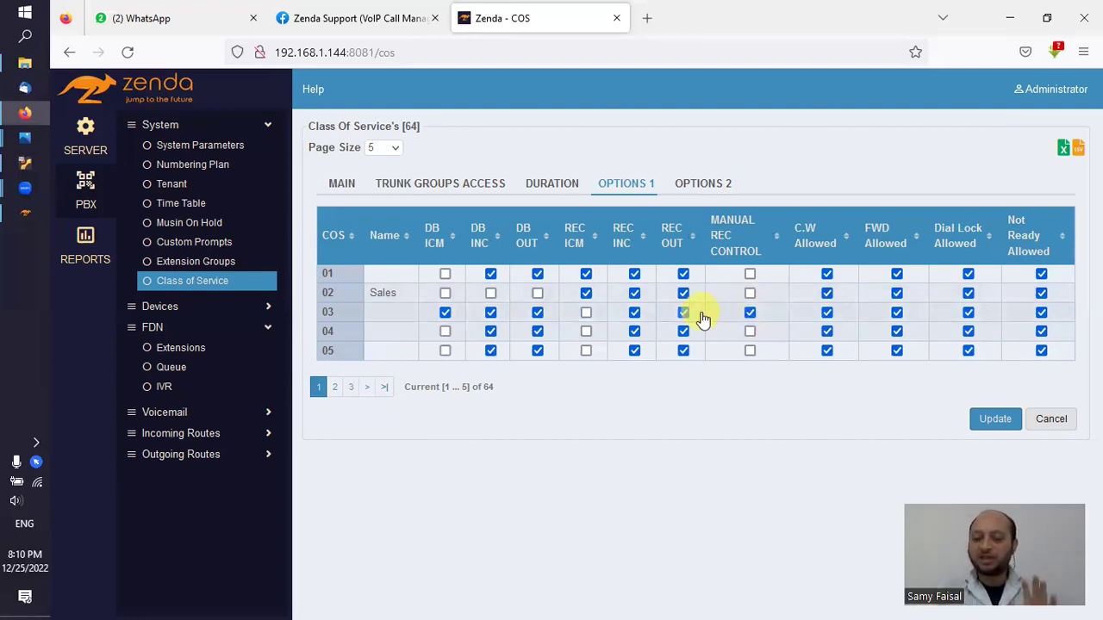
pyautogui.click(638, 315)
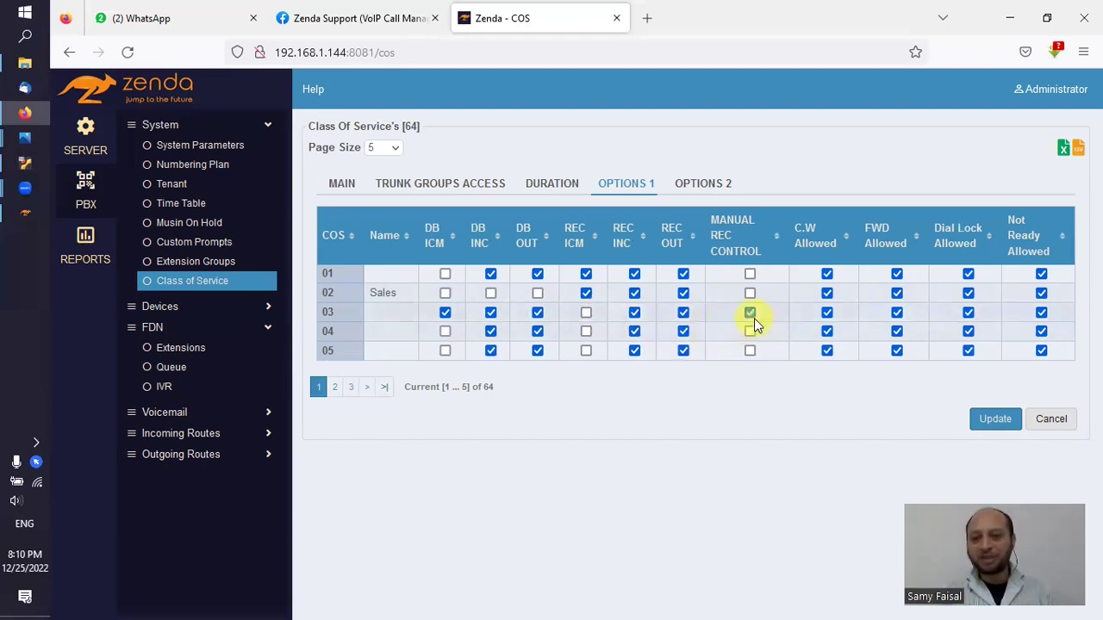
pyautogui.click(982, 419)
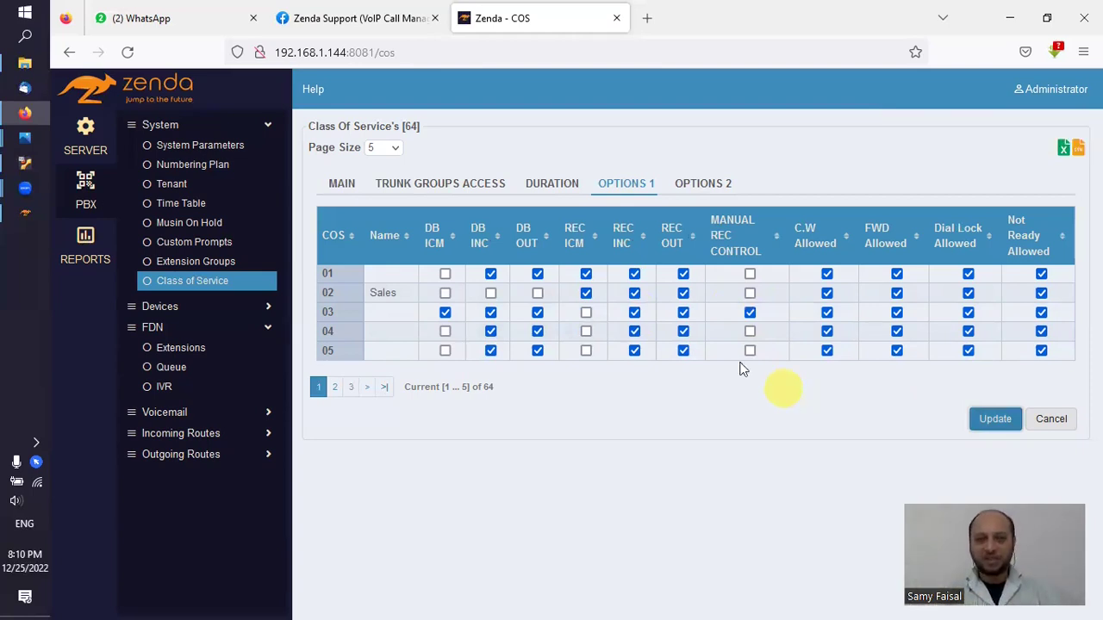
# Step: Look up the Call Record feature code and its dialling format in the numbering plan
pyautogui.click(211, 166)
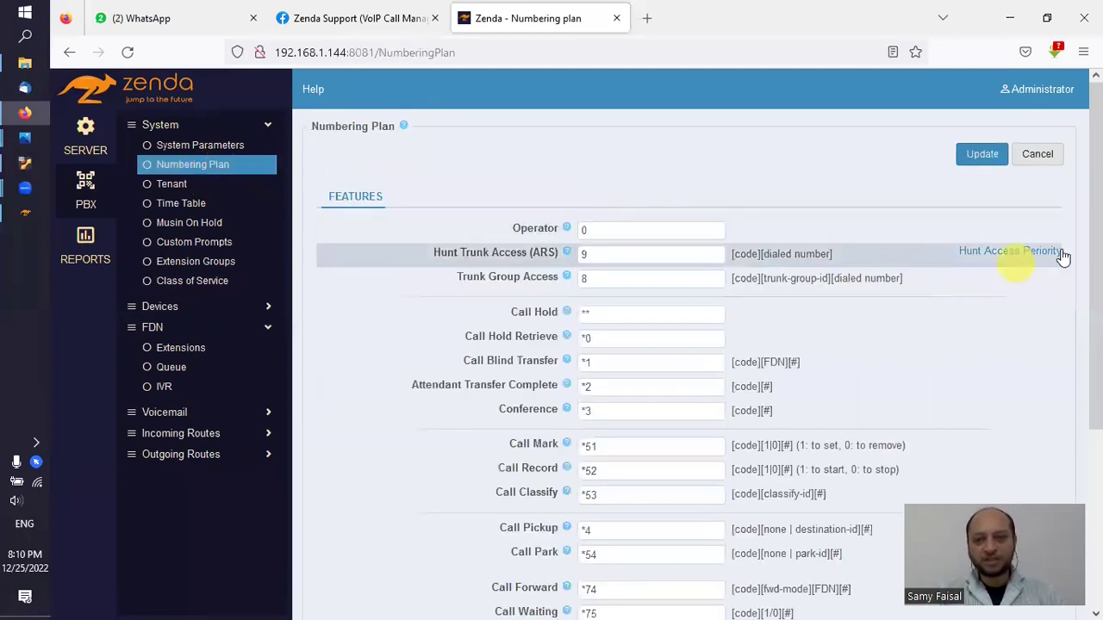
pyautogui.moveTo(1088, 221); pyautogui.dragTo(1088, 314)
pyautogui.click(623, 325)
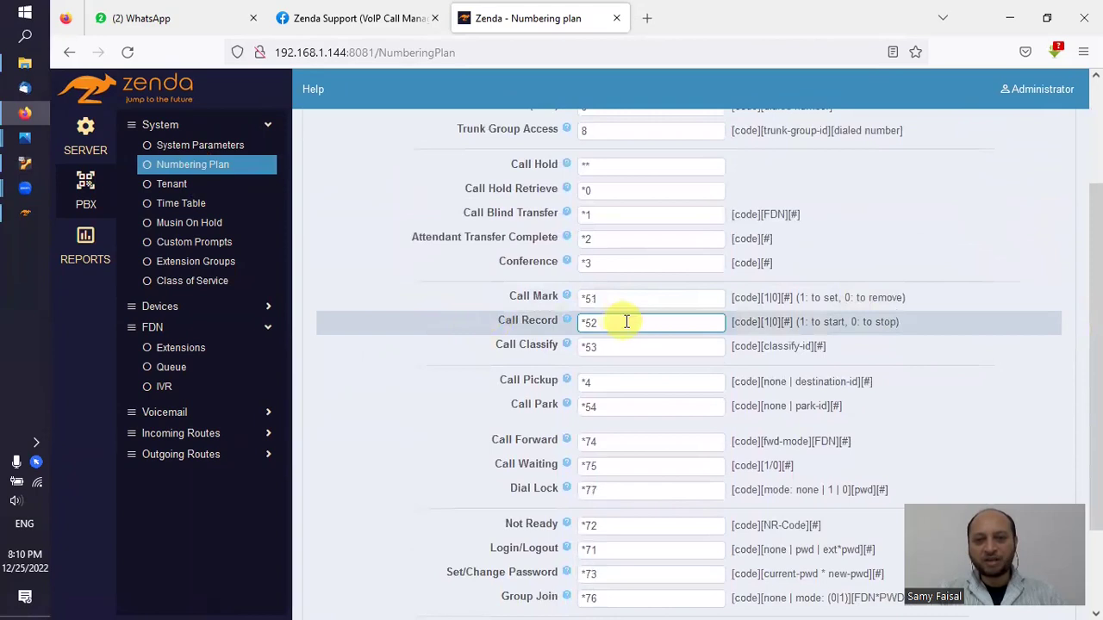
pyautogui.moveTo(598, 321); pyautogui.dragTo(581, 322)
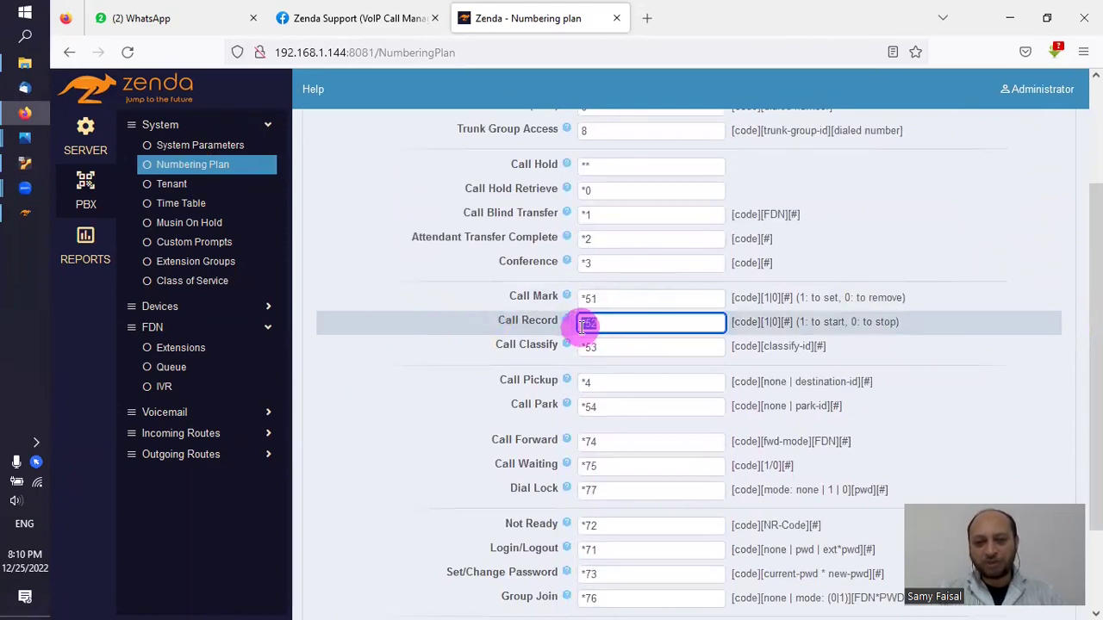
pyautogui.moveTo(732, 320); pyautogui.dragTo(762, 326)
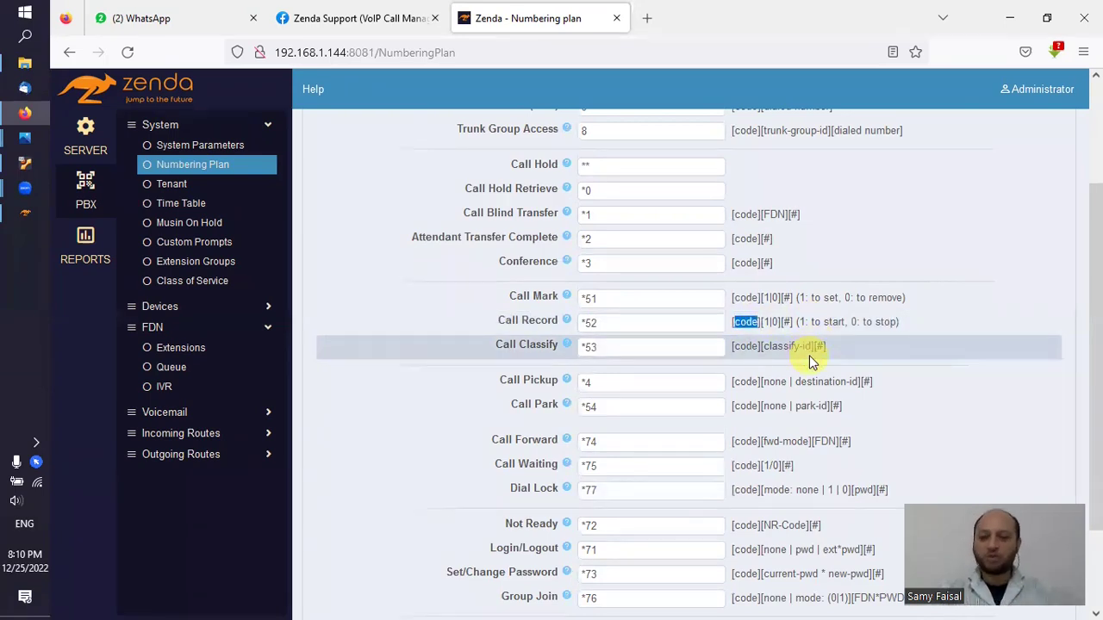
pyautogui.click(660, 326)
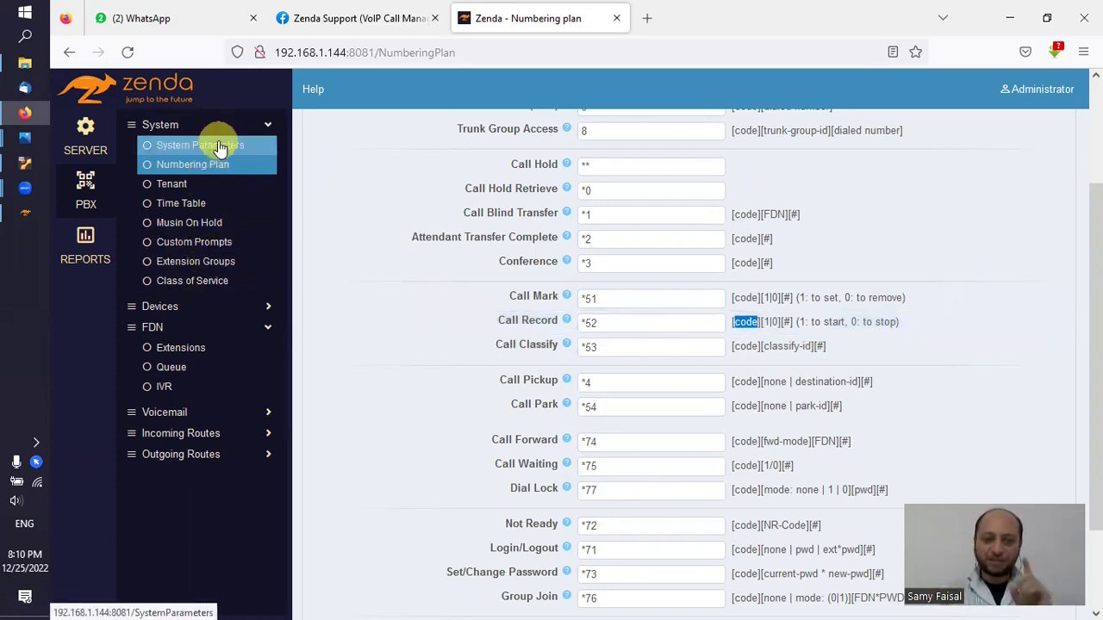
# Step: Return to the first options set of the classes of service and try enabling REC ICM for COS 04, leaving it disabled
pyautogui.click(216, 282)
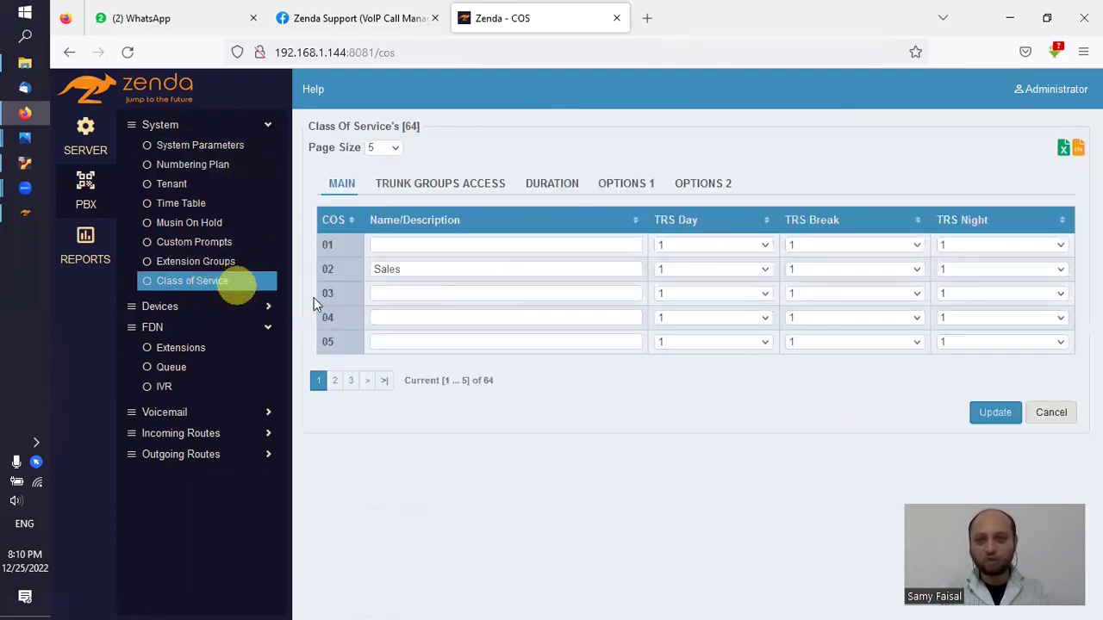
pyautogui.click(610, 183)
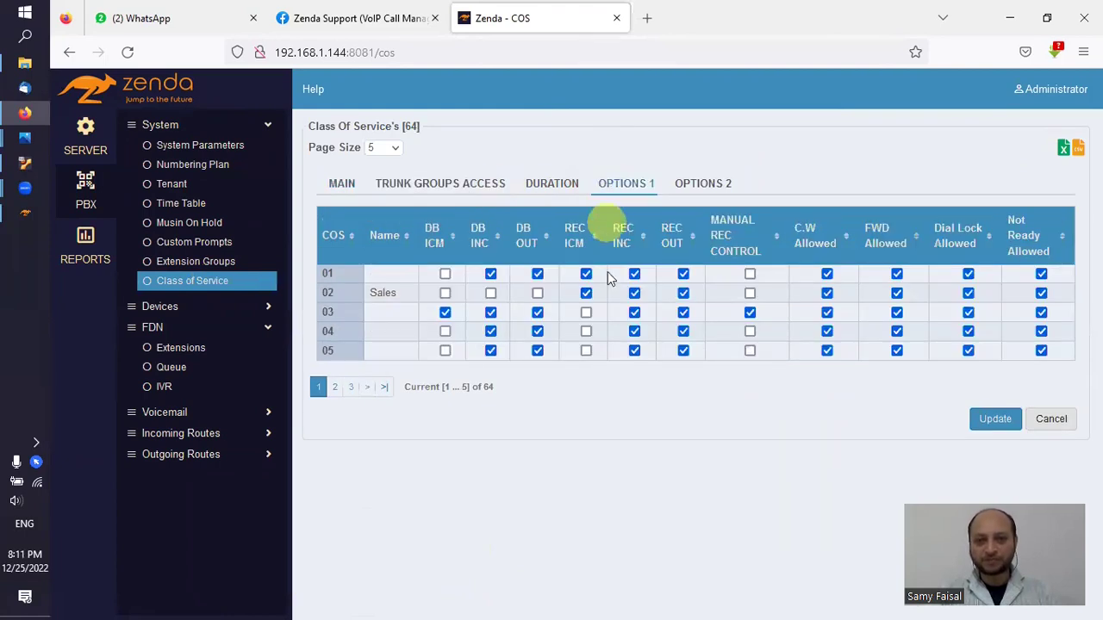
pyautogui.click(586, 332)
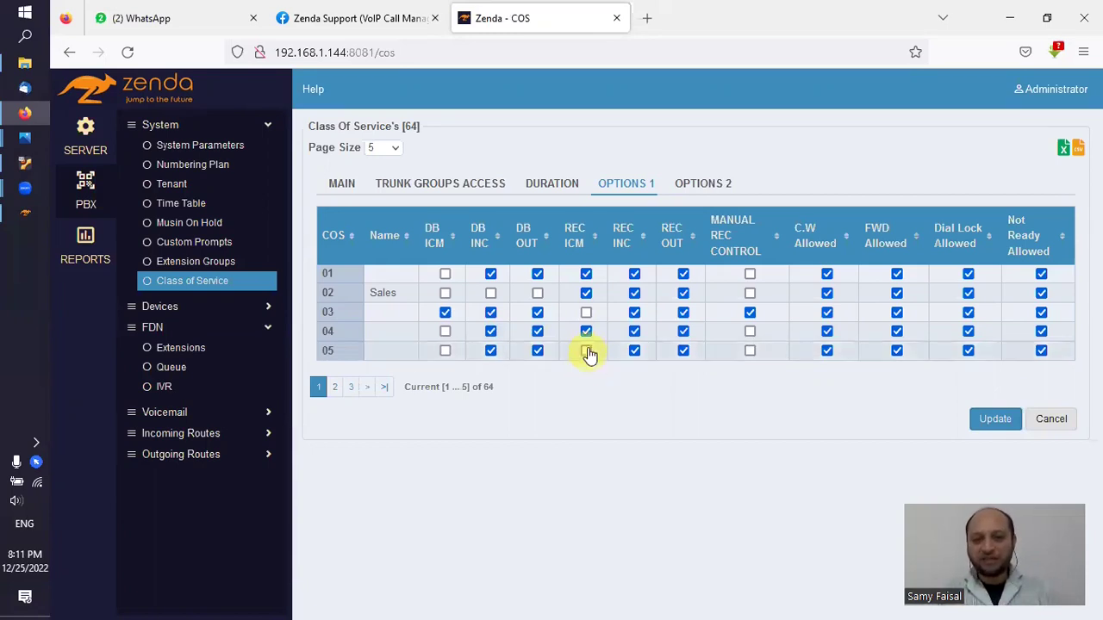
pyautogui.click(586, 331)
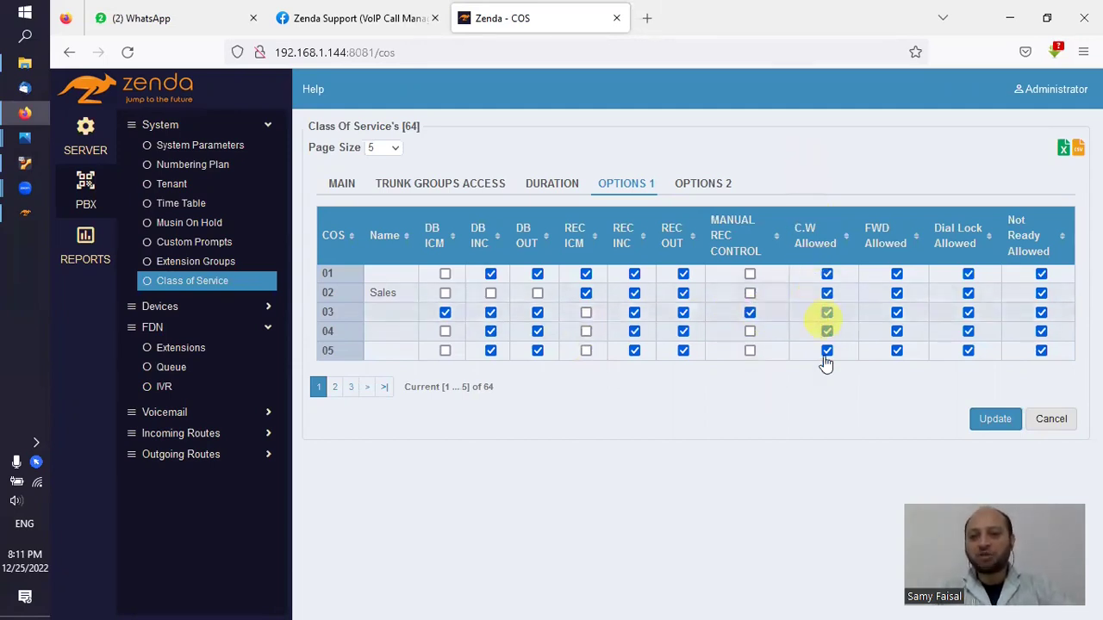
# Step: Switch to the Zenda softphone and try turning call waiting (CW) on and back off
pyautogui.click(25, 213)
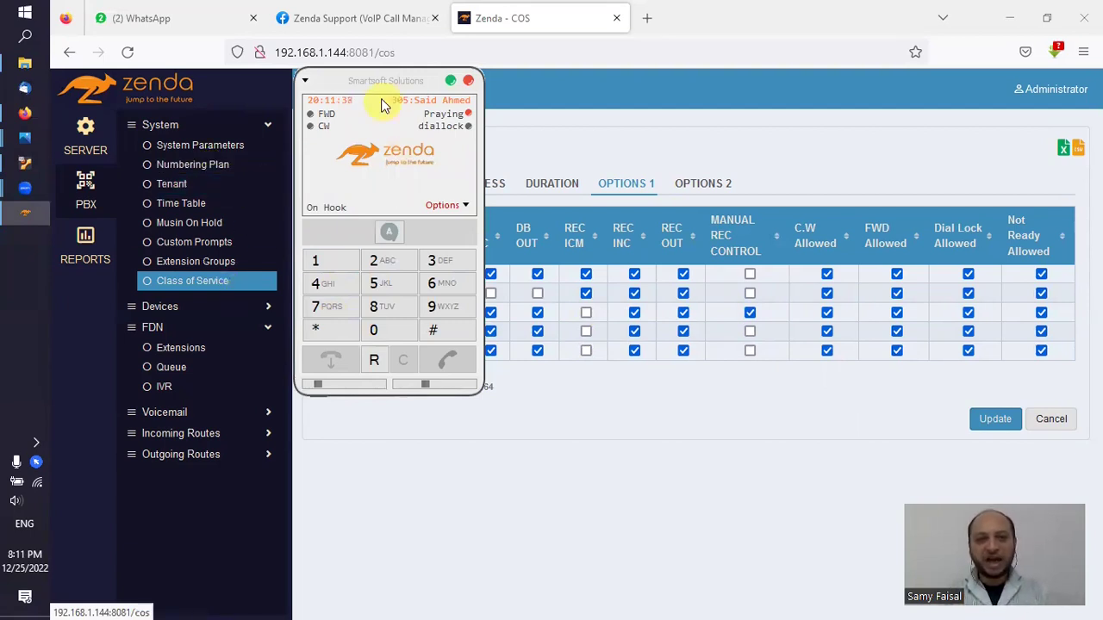
pyautogui.click(323, 128)
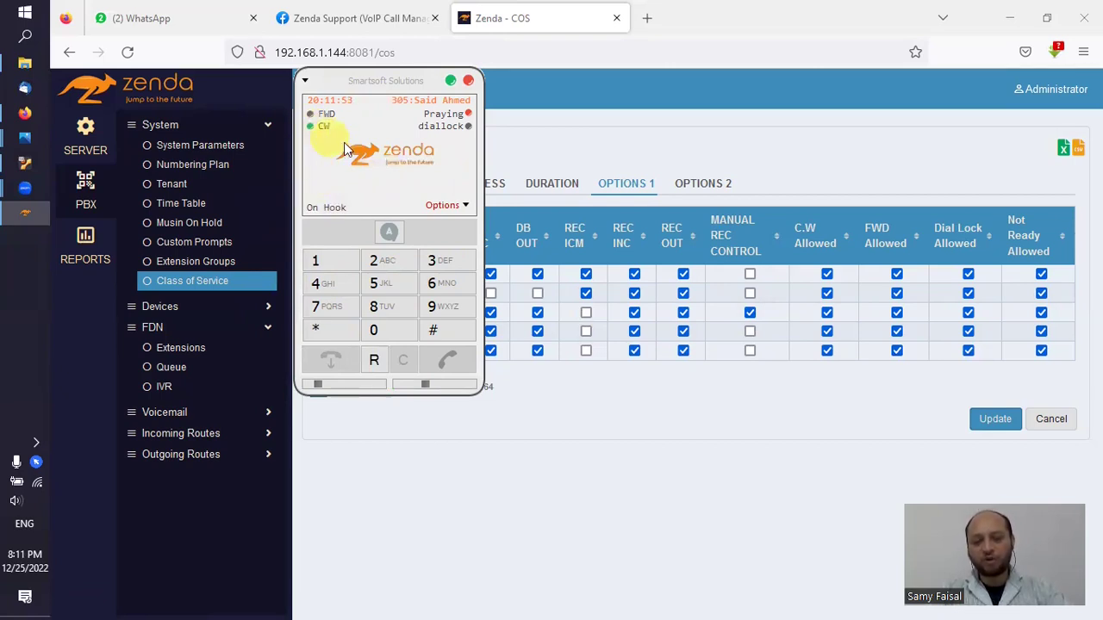
pyautogui.click(324, 127)
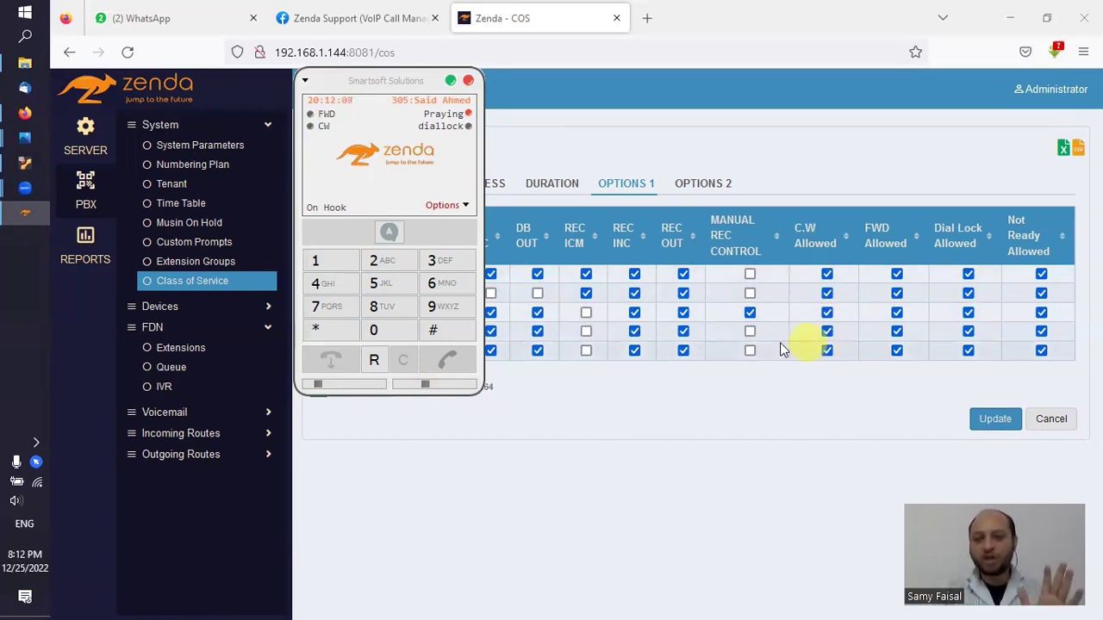
# Step: In the first options set, disable C.W Allowed, FWD Allowed and Not Ready Allowed for COS 04
pyautogui.click(827, 332)
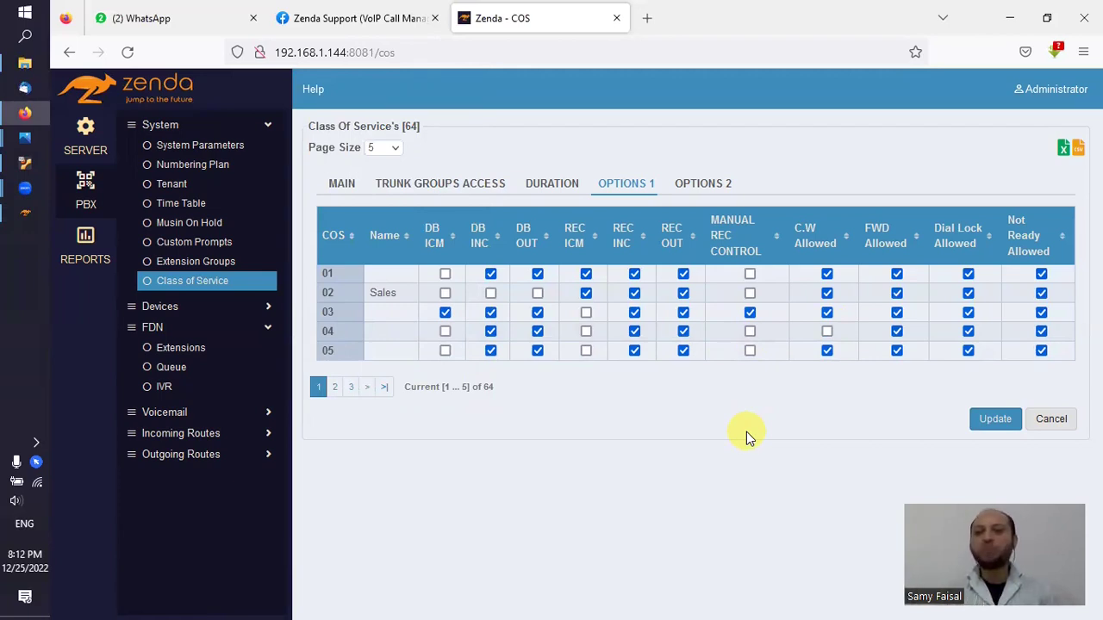
pyautogui.click(897, 331)
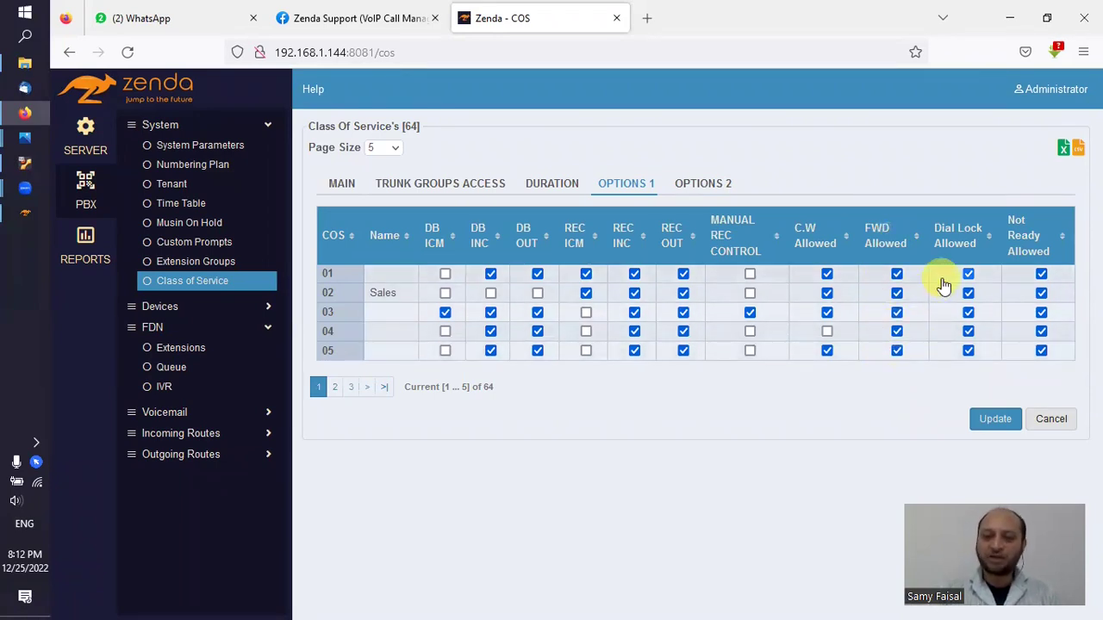
pyautogui.click(897, 333)
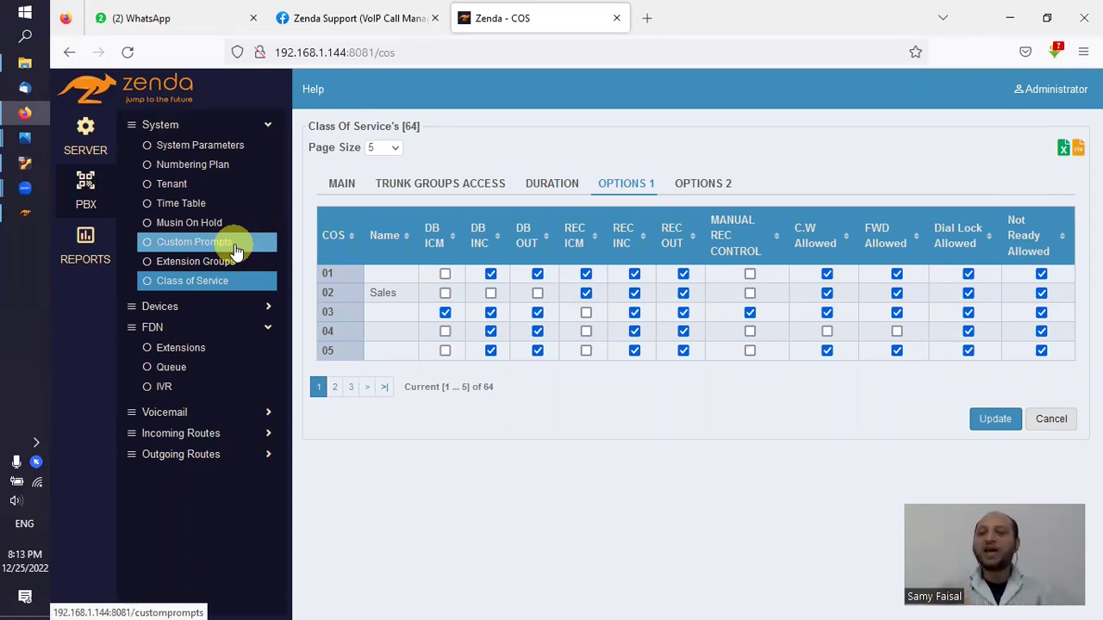
pyautogui.click(1040, 333)
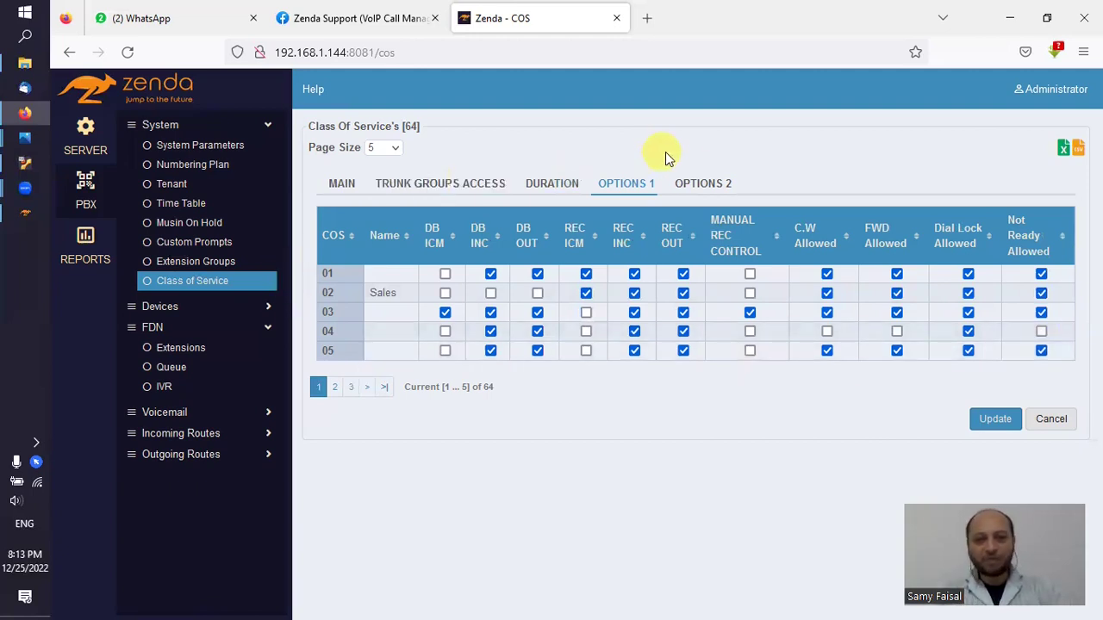
# Step: Check the second options set, and re-enable FWD Allowed for COS 04 in the first options set
pyautogui.click(699, 185)
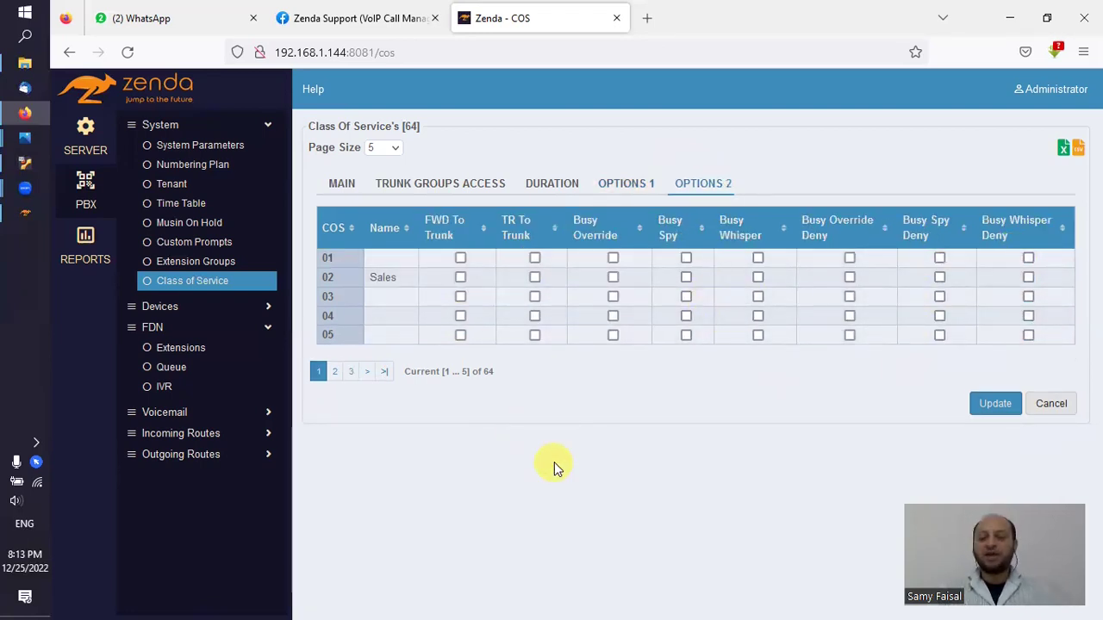
pyautogui.click(613, 188)
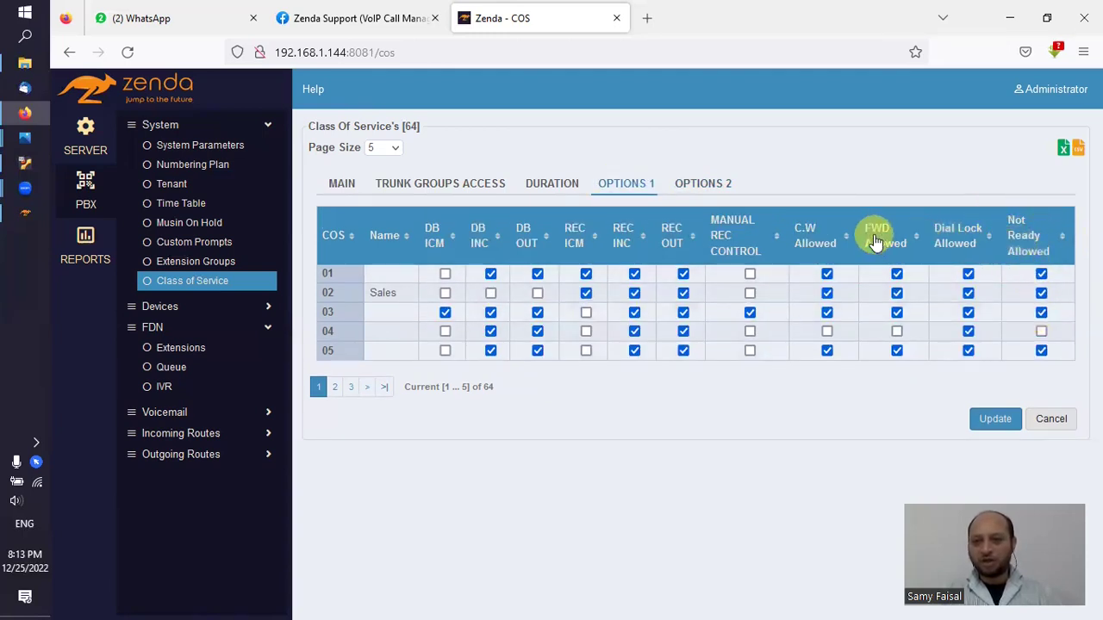
pyautogui.click(897, 332)
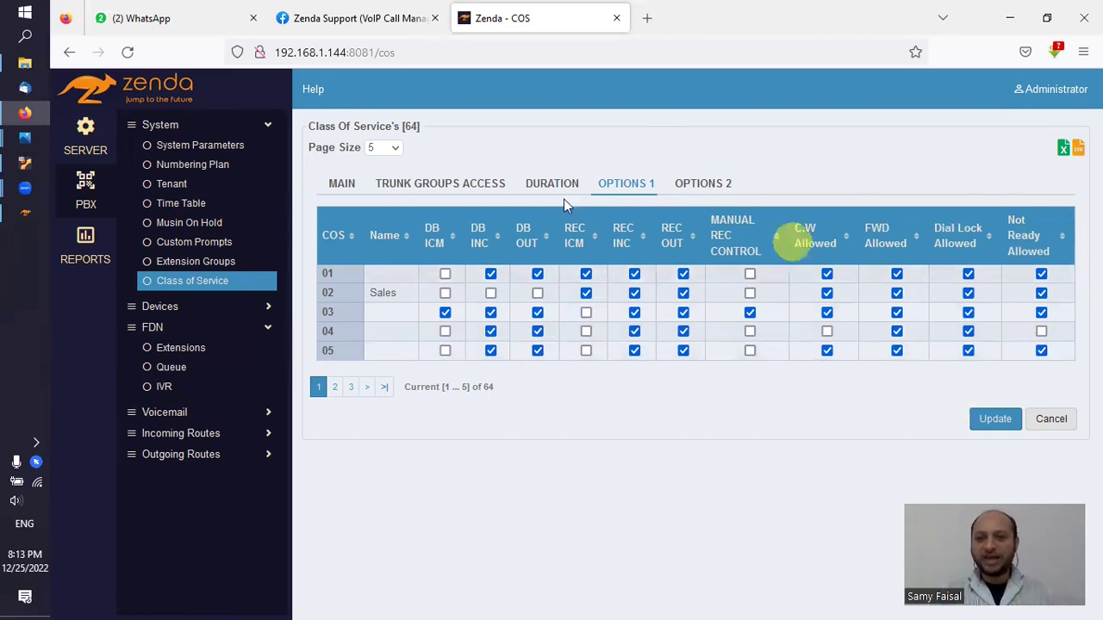
# Step: In the second options set, enable FWD To Trunk, TR To Trunk and Busy Override for COS 04
pyautogui.click(702, 183)
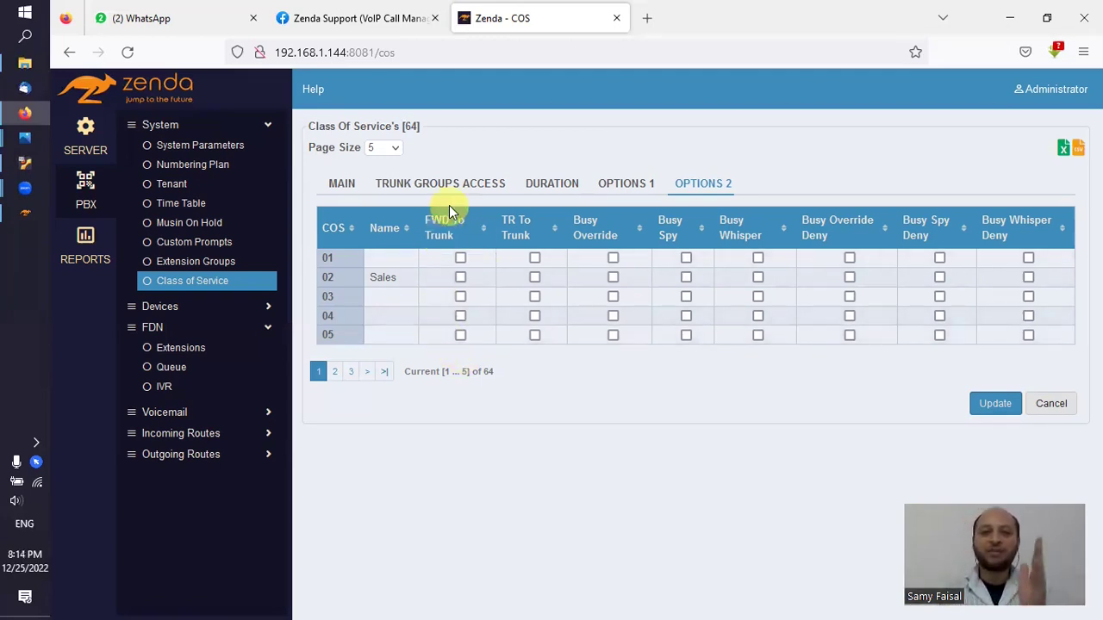
pyautogui.click(461, 321)
pyautogui.click(460, 315)
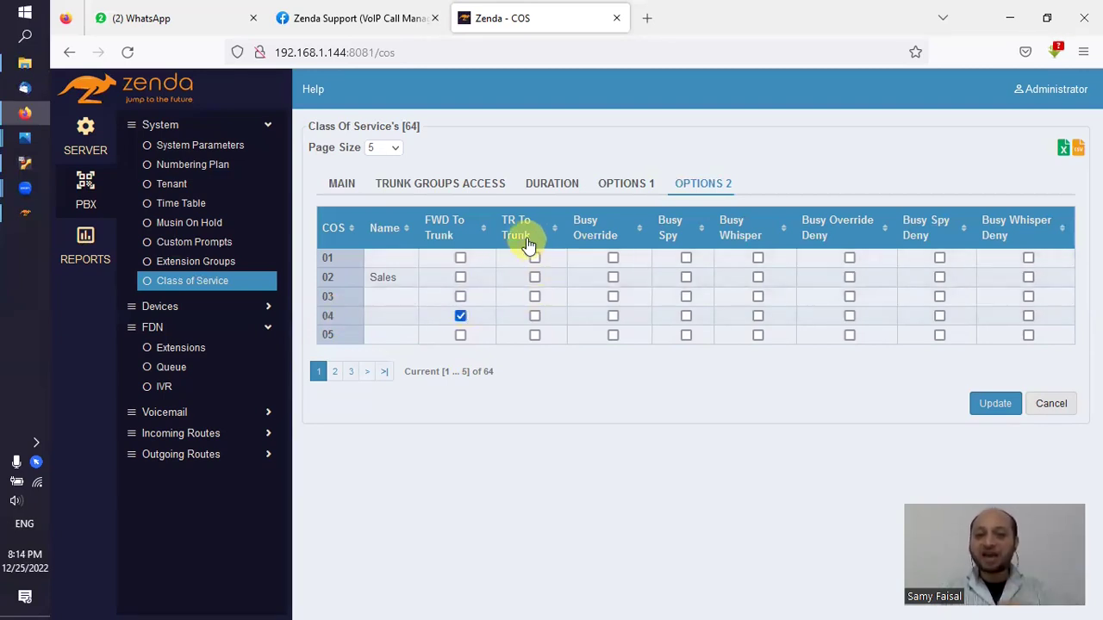
pyautogui.click(534, 316)
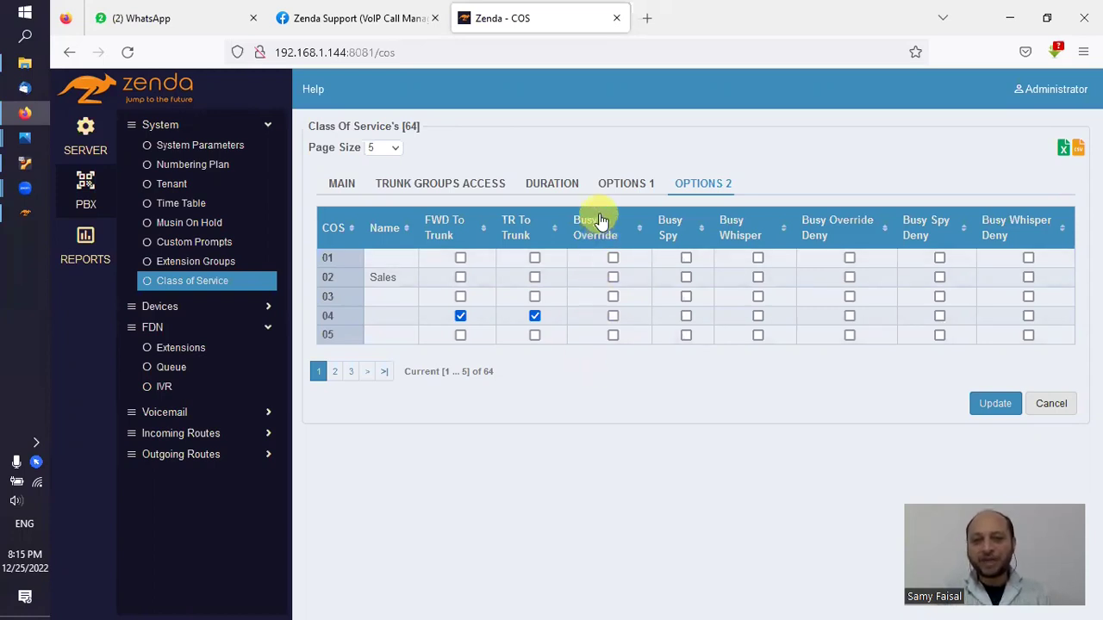
pyautogui.click(612, 317)
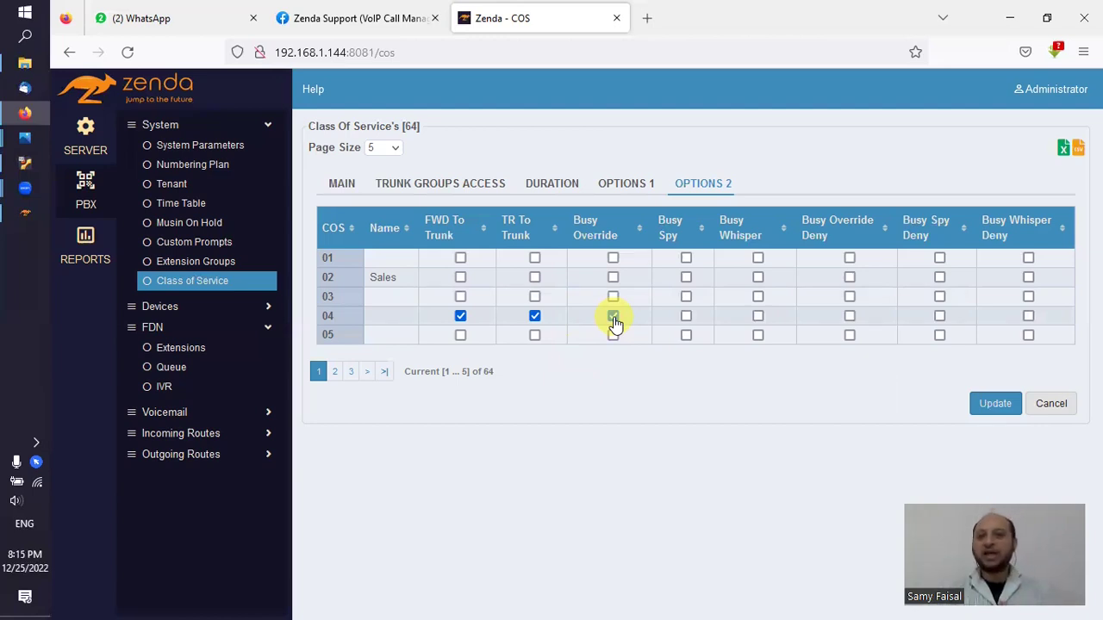
pyautogui.click(613, 318)
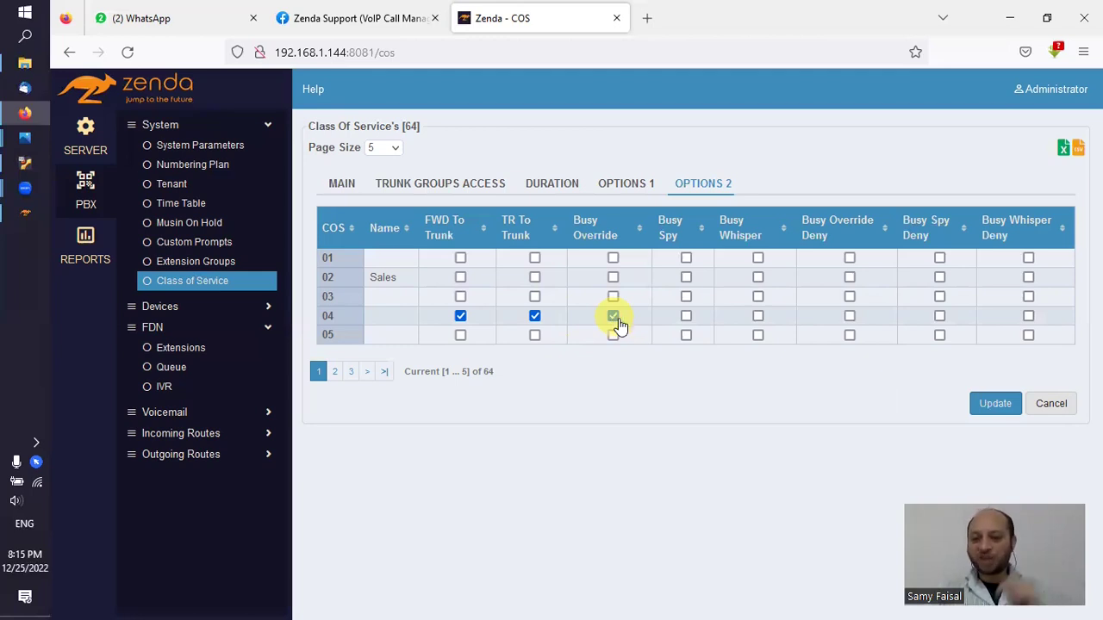
# Step: Enable Busy Spy and Busy Whisper for COS 04 in the second options set
pyautogui.click(687, 317)
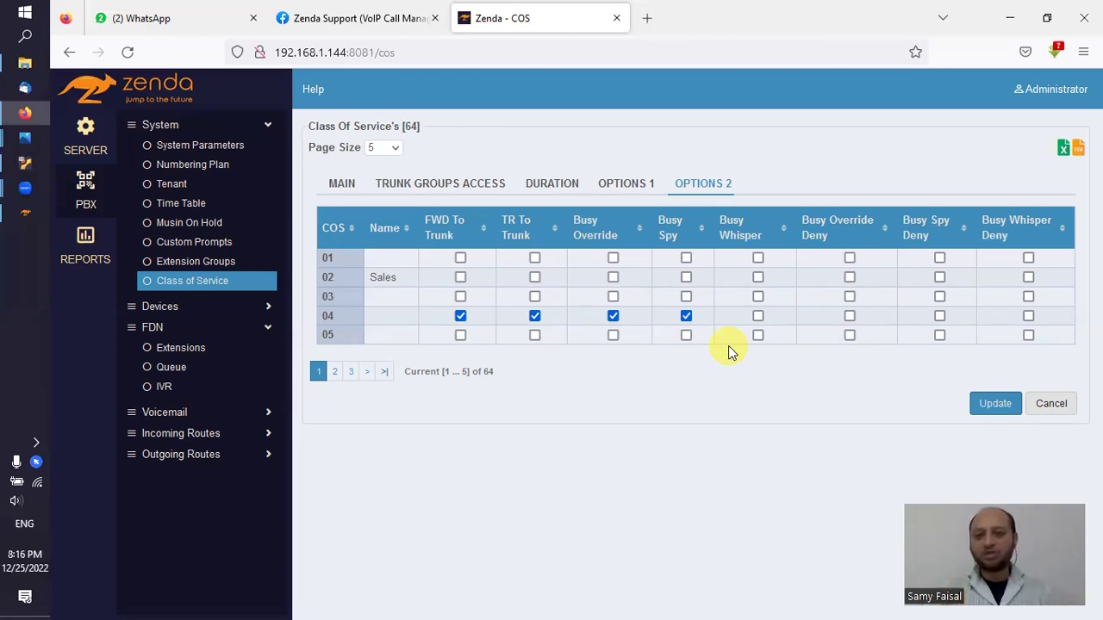
pyautogui.click(757, 317)
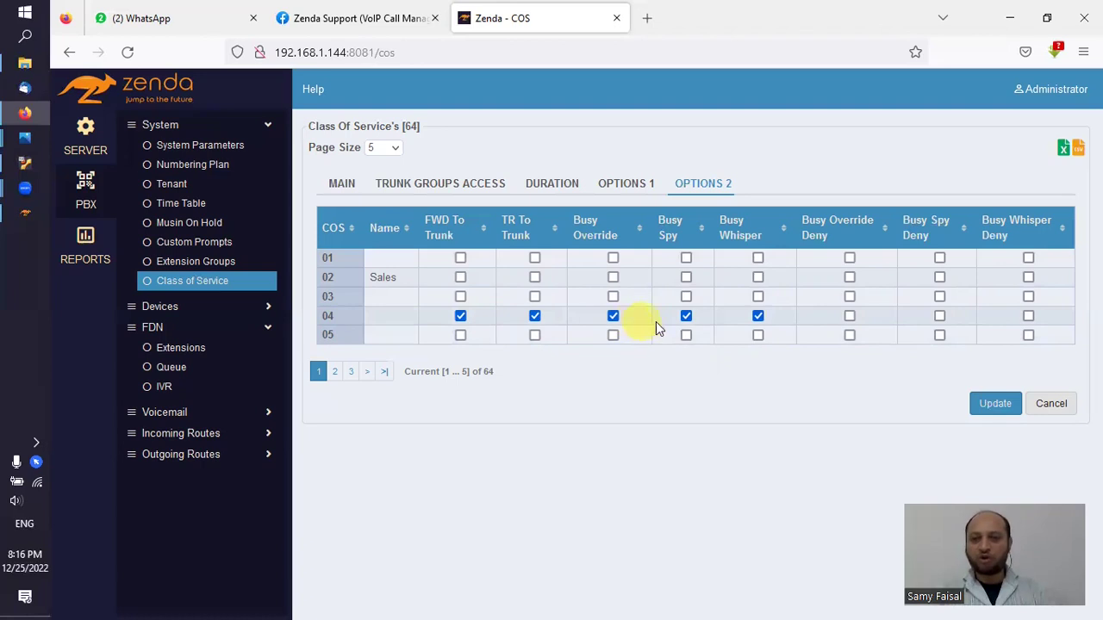
pyautogui.click(758, 316)
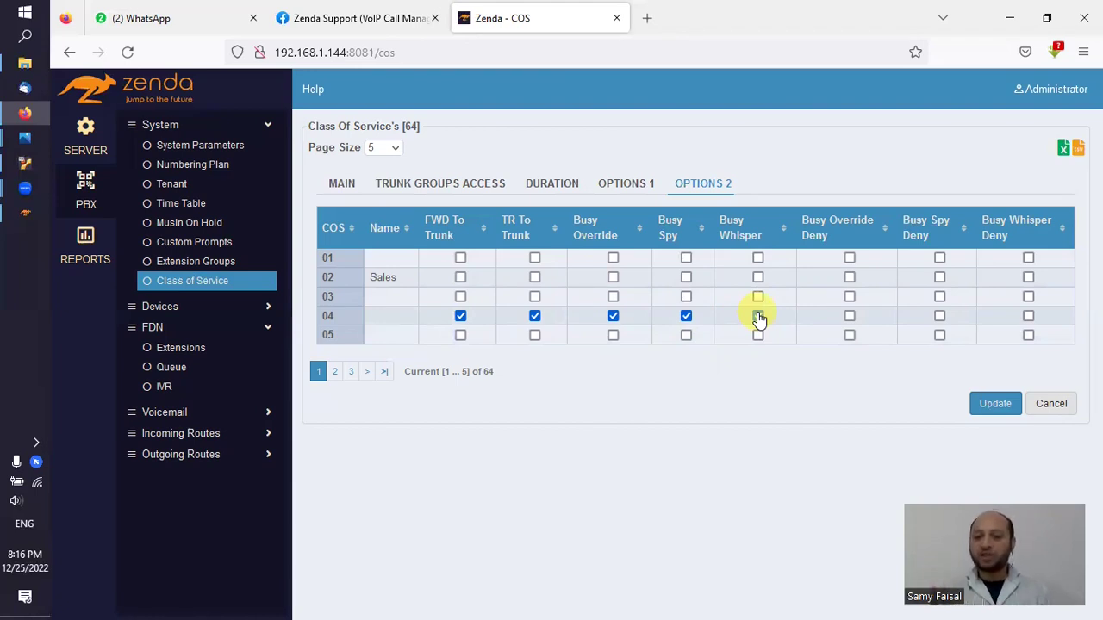
pyautogui.click(758, 316)
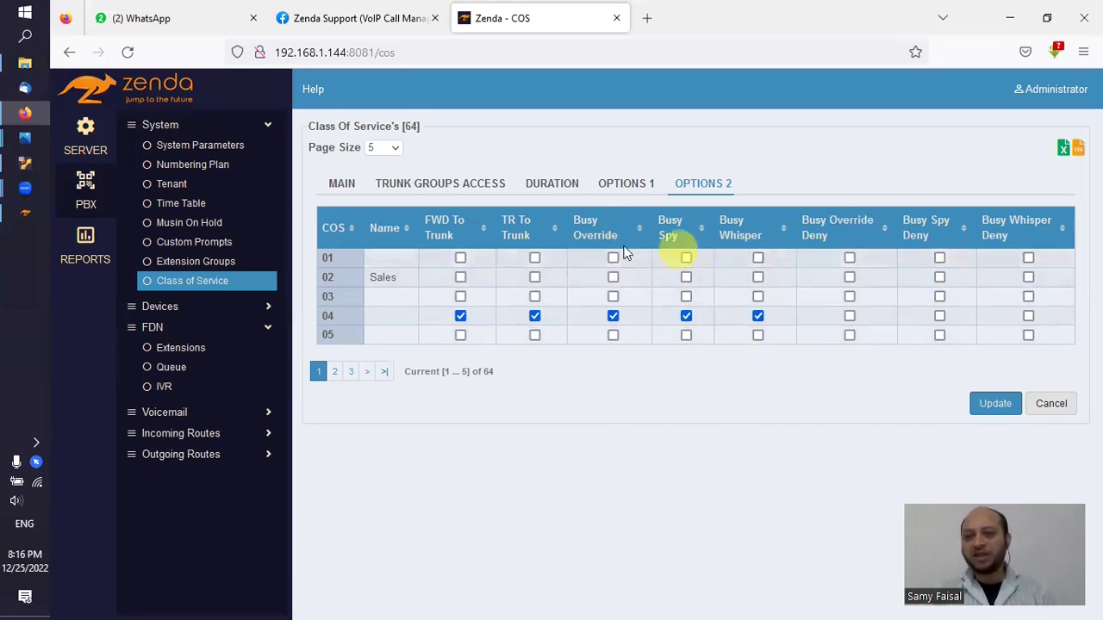
# Step: Enable Busy Override Deny, Busy Spy Deny and Busy Whisper Deny for COS 03, and save the class of service changes
pyautogui.click(849, 297)
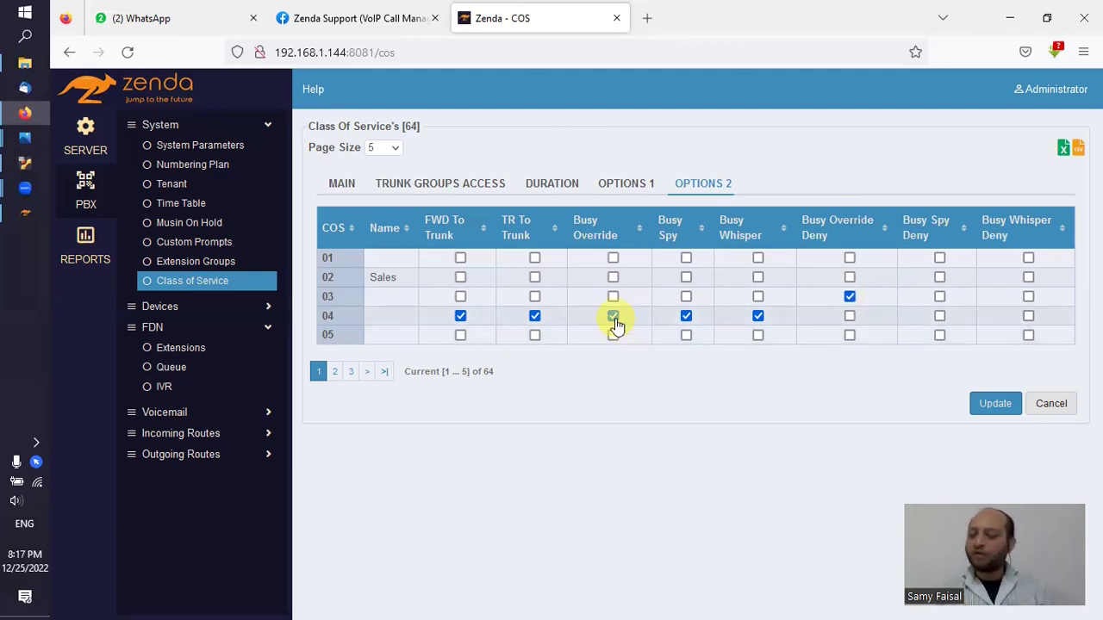
pyautogui.click(849, 297)
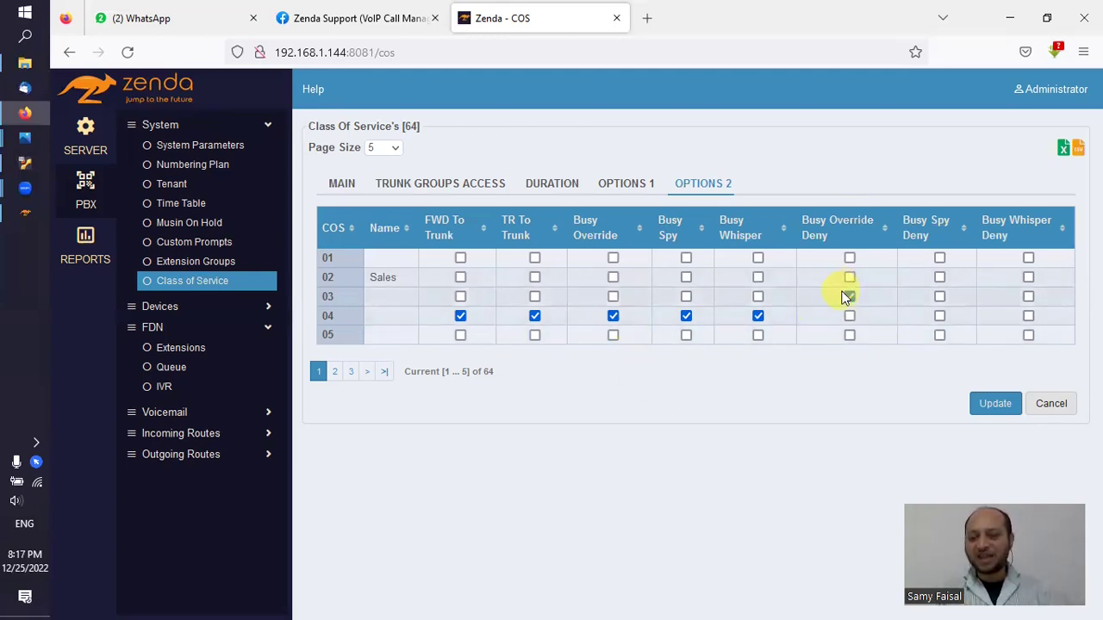
pyautogui.click(848, 296)
pyautogui.click(939, 297)
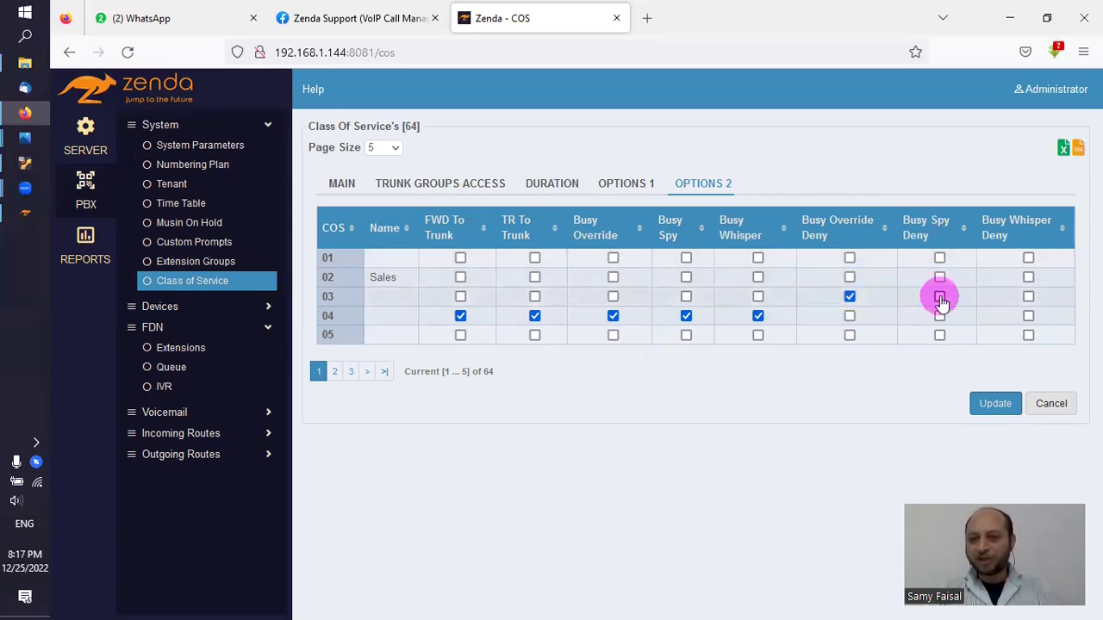
pyautogui.click(1028, 297)
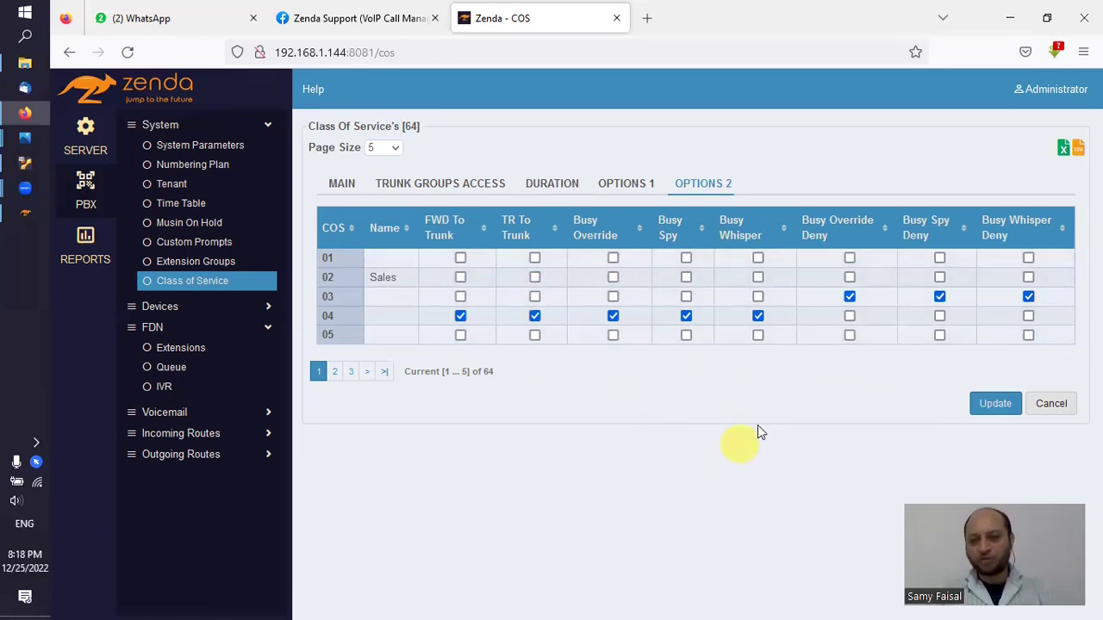
pyautogui.click(995, 407)
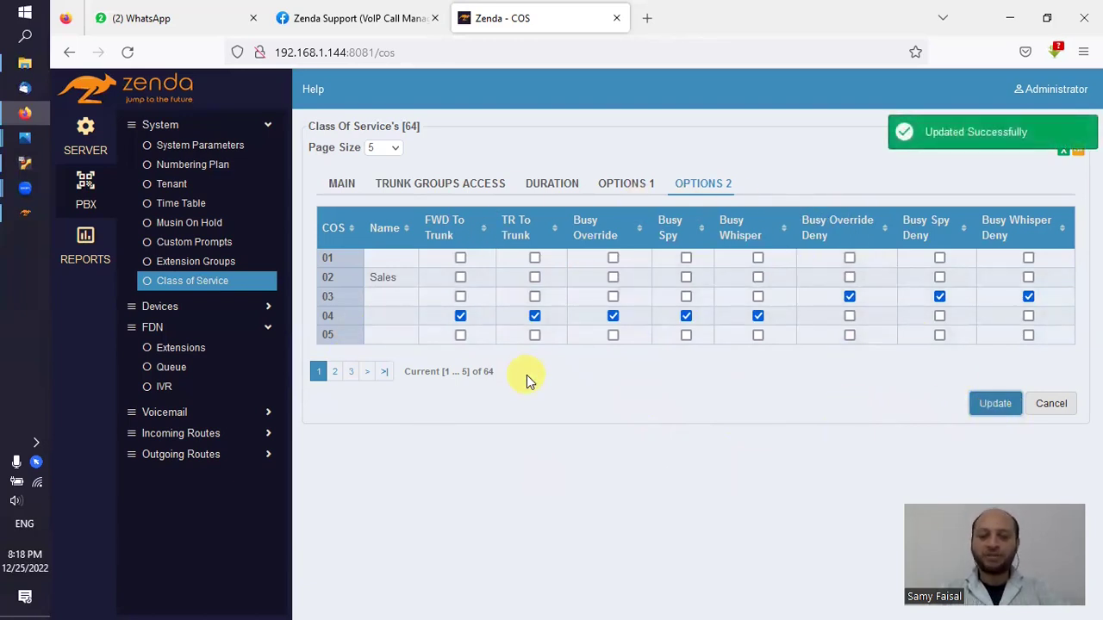
# Step: Open extension 300 for editing and look through the classes of service available for its Day setting
pyautogui.click(183, 350)
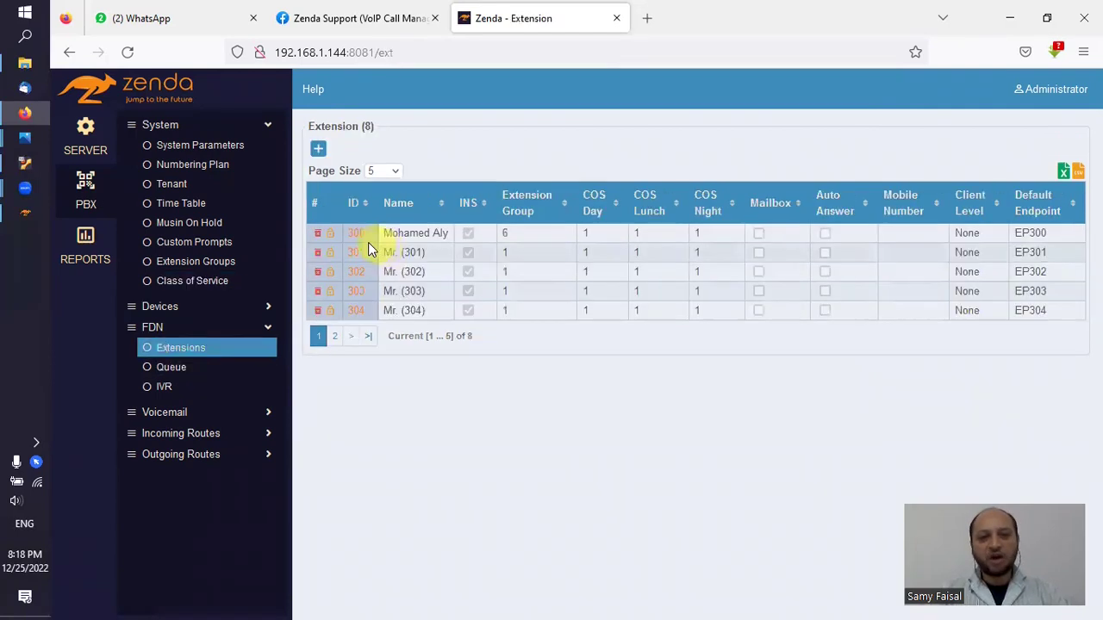
pyautogui.click(357, 236)
pyautogui.click(464, 382)
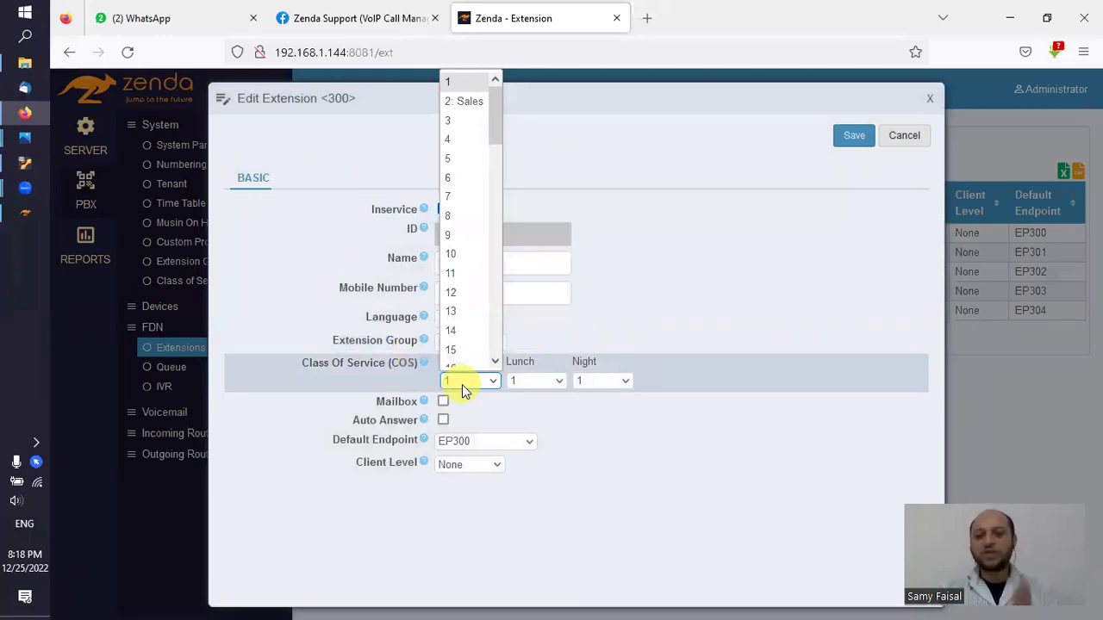
pyautogui.click(691, 376)
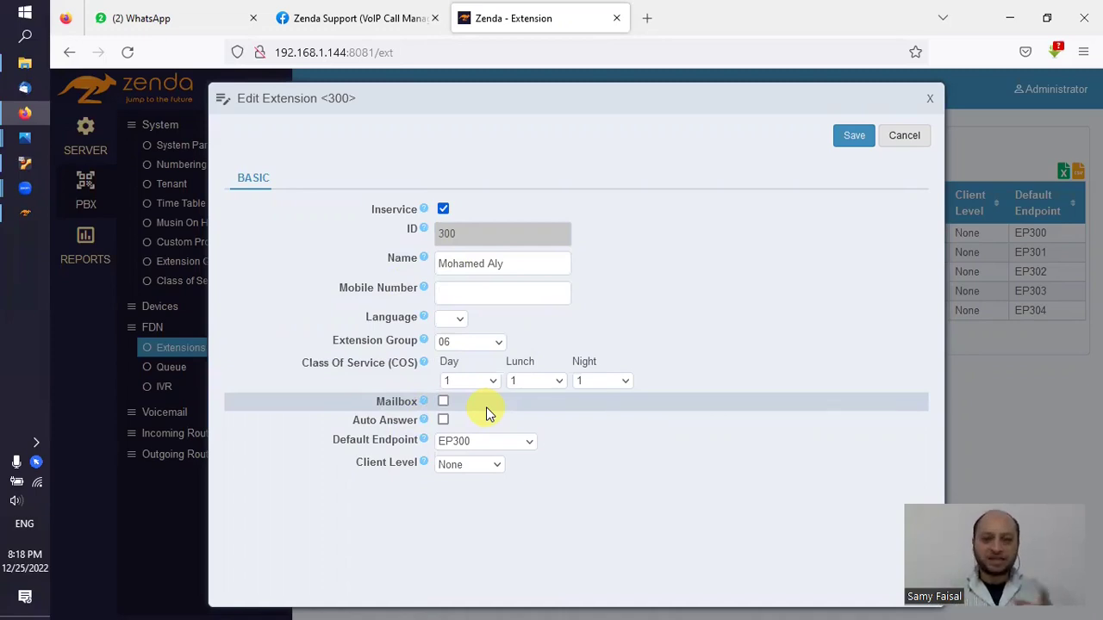
# Step: Enable Mailbox for extension 300, and try turning Auto Answer on and back off
pyautogui.click(445, 402)
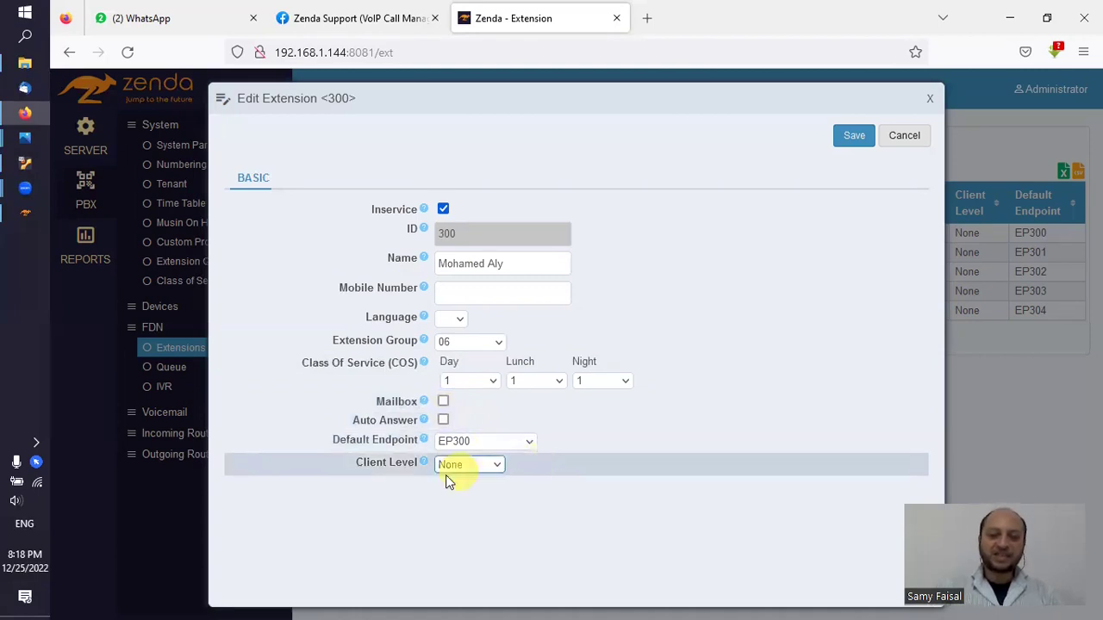
pyautogui.click(443, 401)
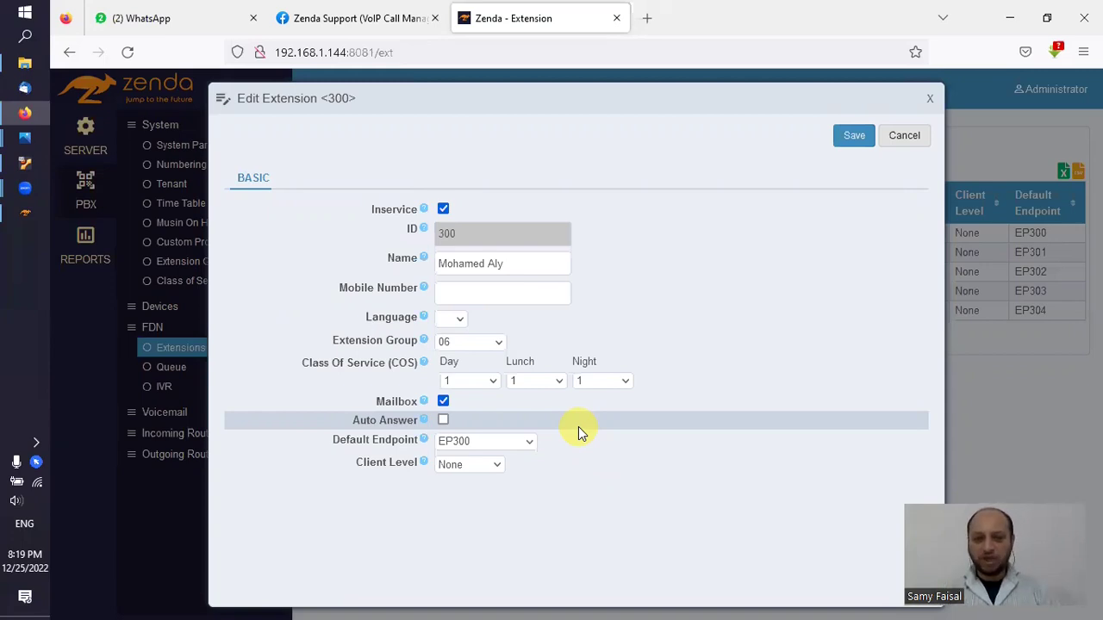
pyautogui.click(443, 420)
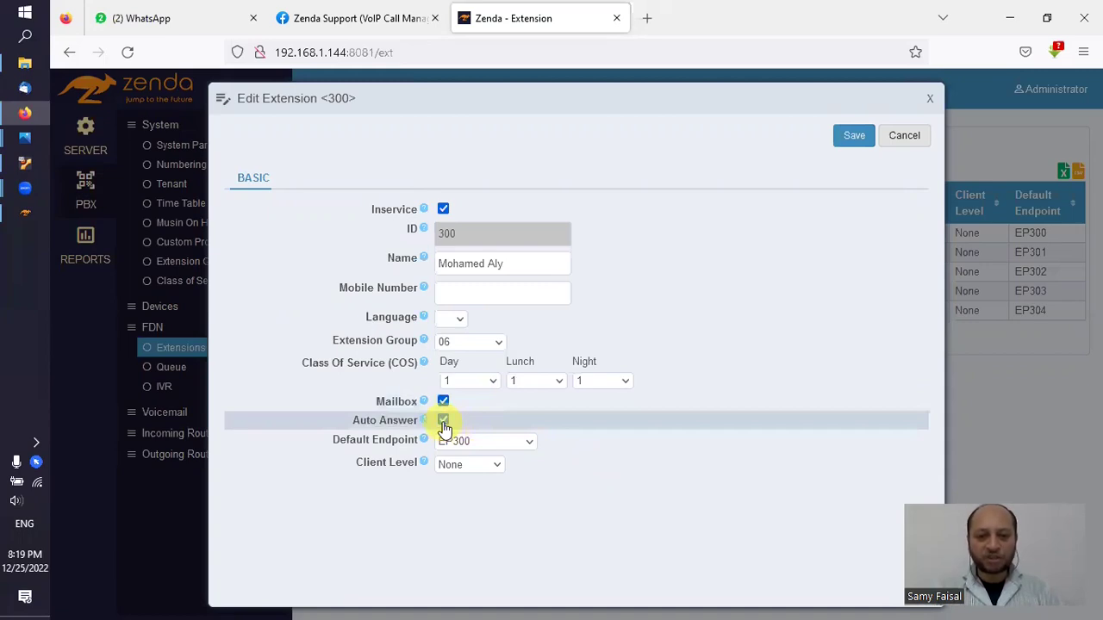
pyautogui.click(443, 421)
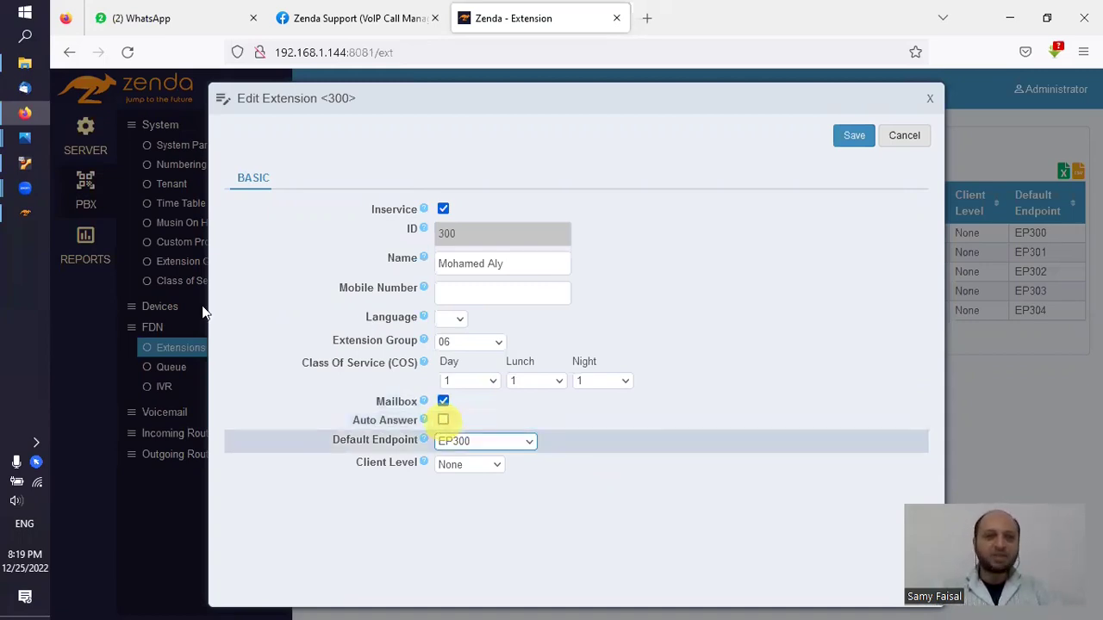
# Step: Turn on auto answer in MicroSIP, and test it with a call to 306 from the Zenda softphone, ending the call from MicroSIP
pyautogui.click(931, 370)
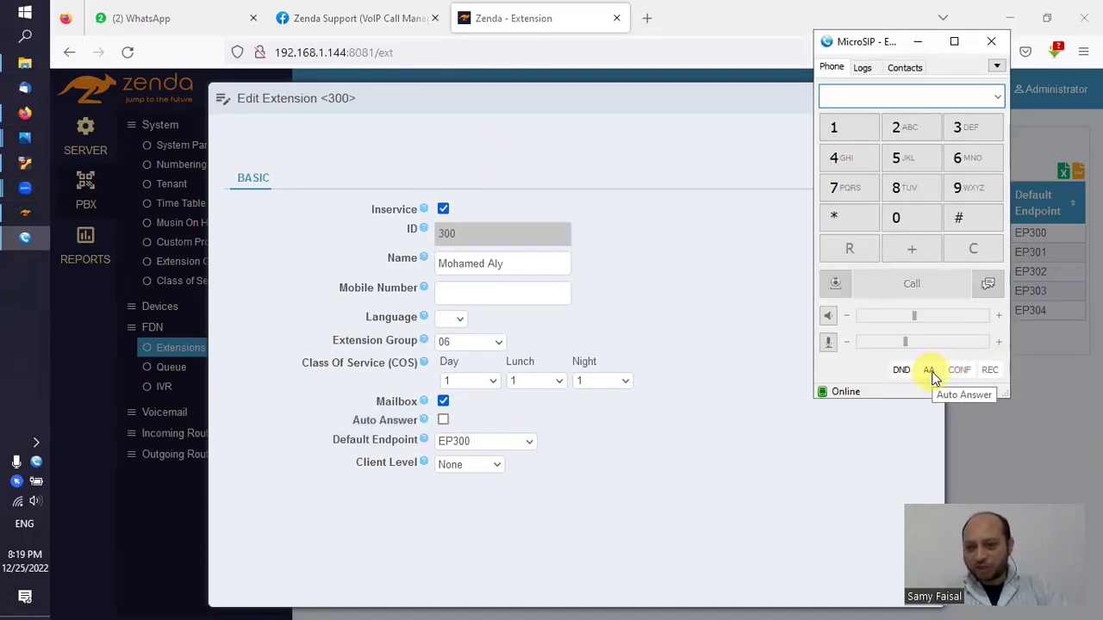
pyautogui.click(930, 372)
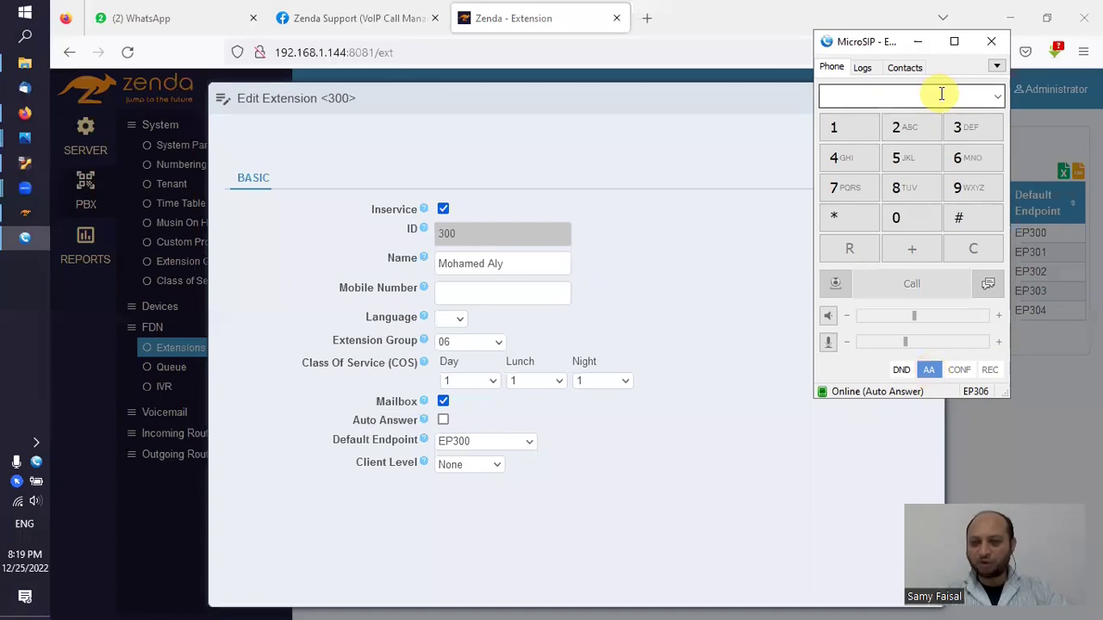
pyautogui.click(25, 213)
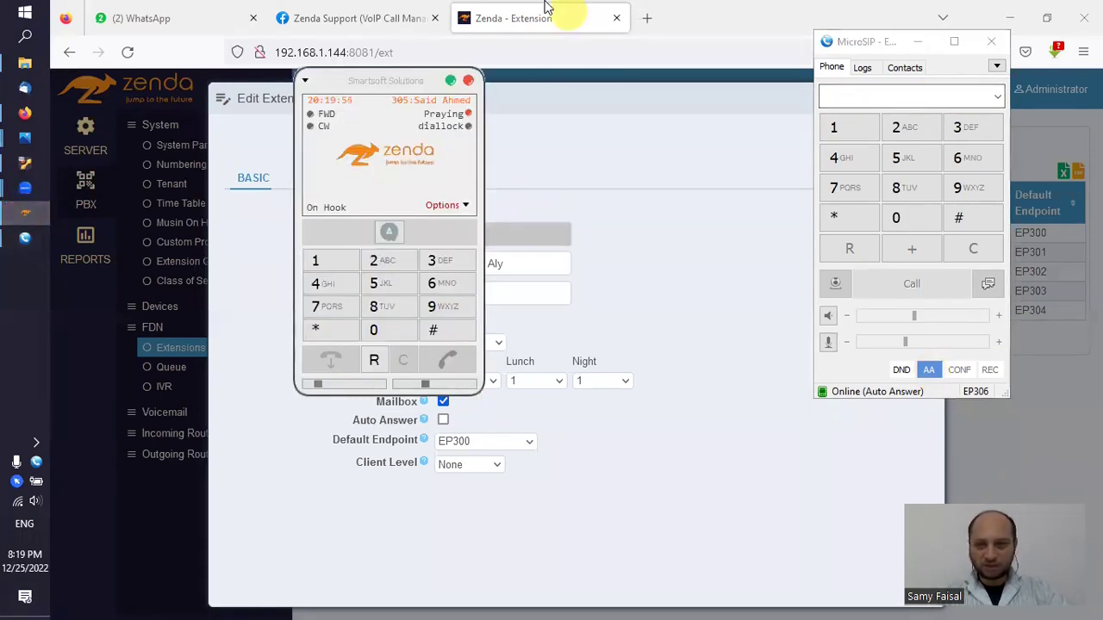
pyautogui.moveTo(349, 84); pyautogui.dragTo(297, 62)
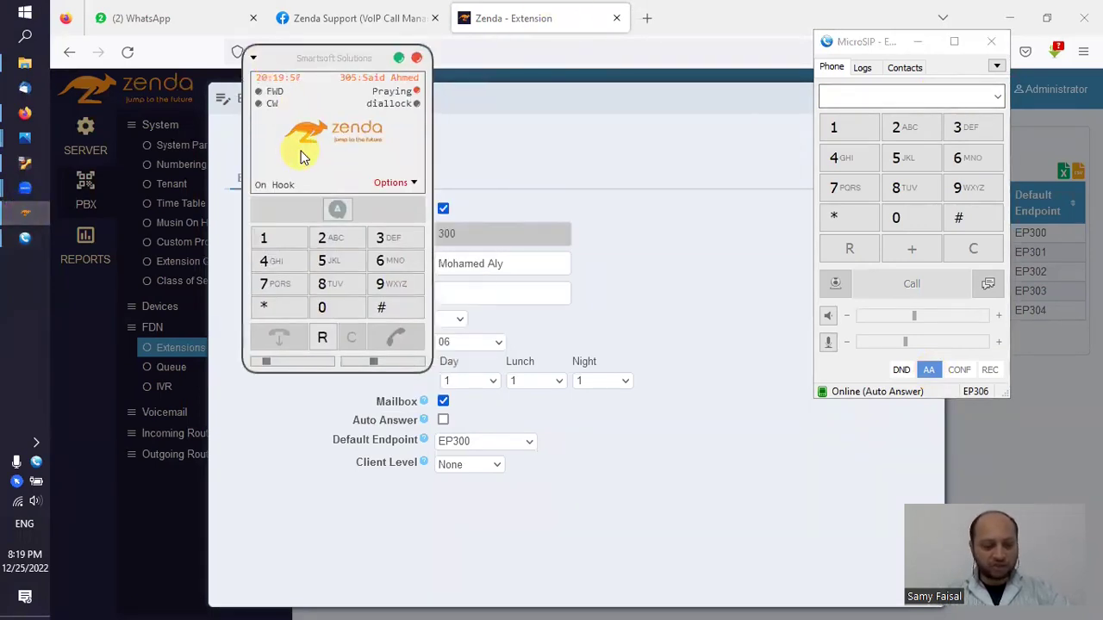
pyautogui.write('306')
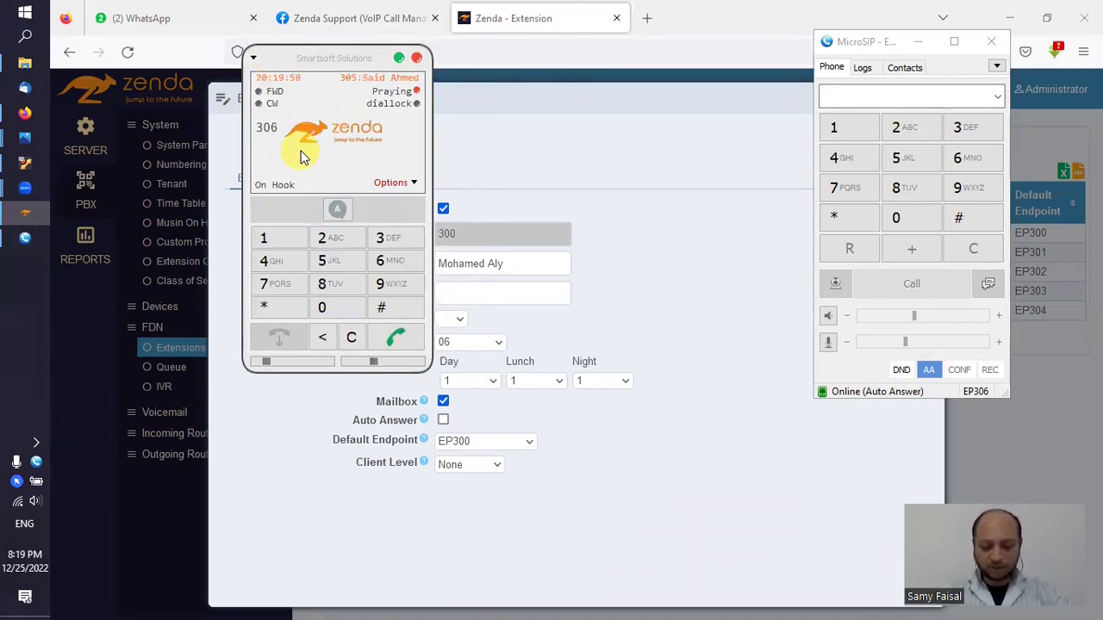
pyautogui.press('Return')
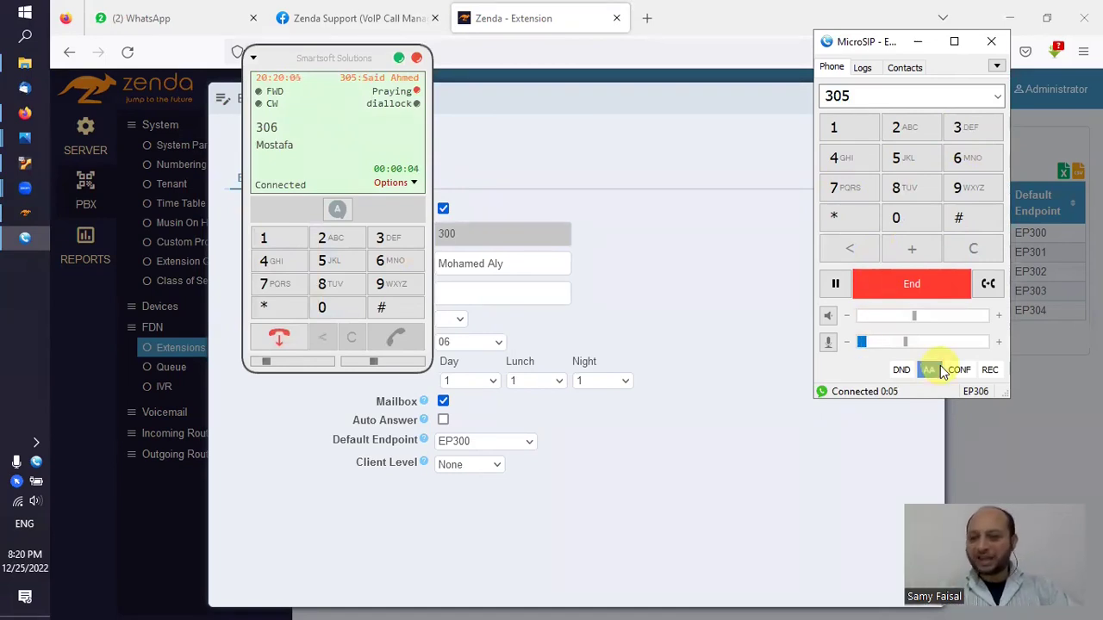
pyautogui.click(910, 287)
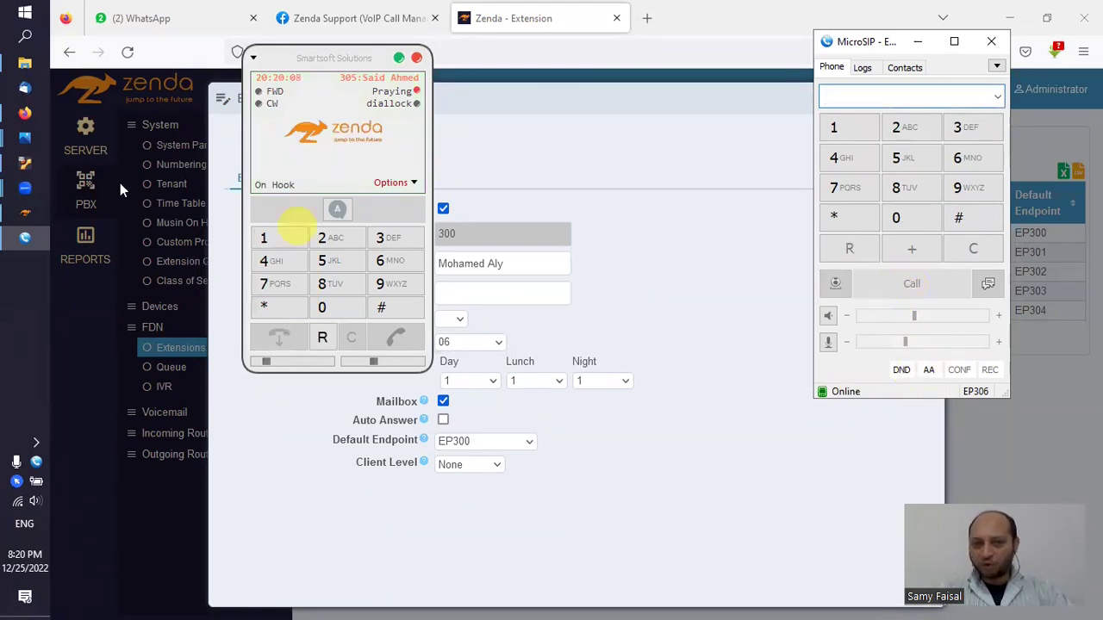
# Step: With MicroSIP's auto answer off, call 306 from the Zenda softphone, answer the call manually and end it
pyautogui.click(312, 172)
pyautogui.write('306')
pyautogui.press('Return')
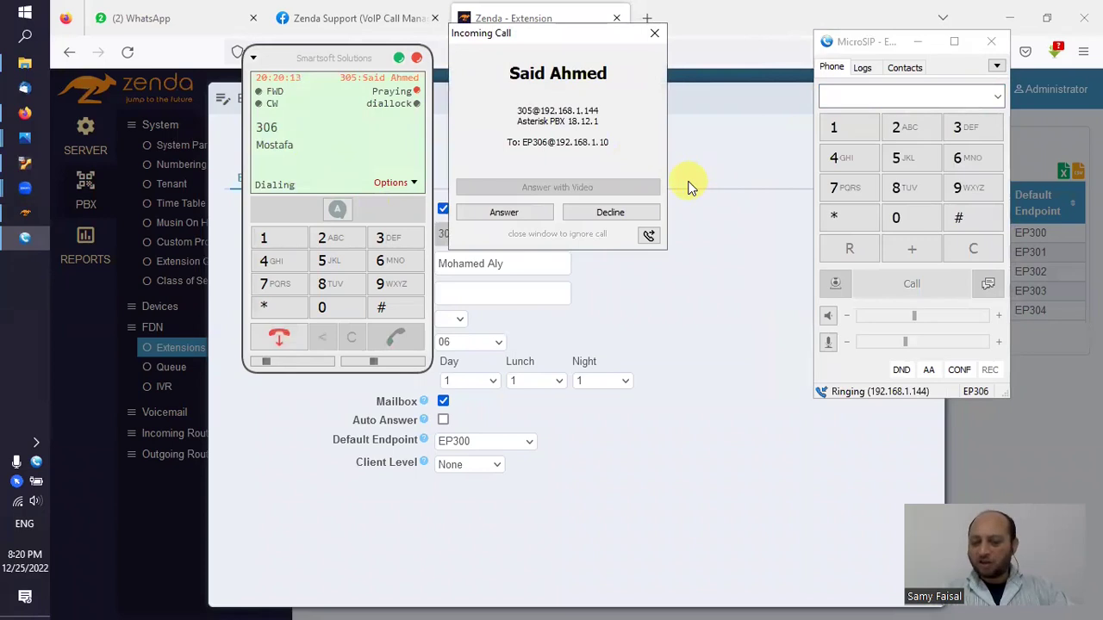
pyautogui.click(513, 213)
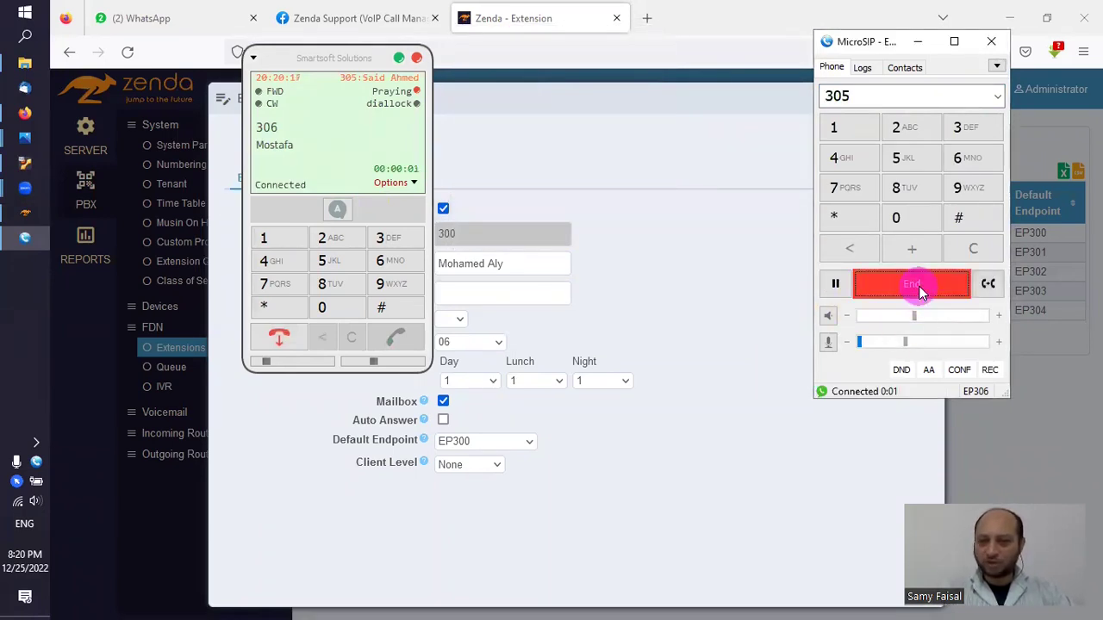
pyautogui.click(910, 287)
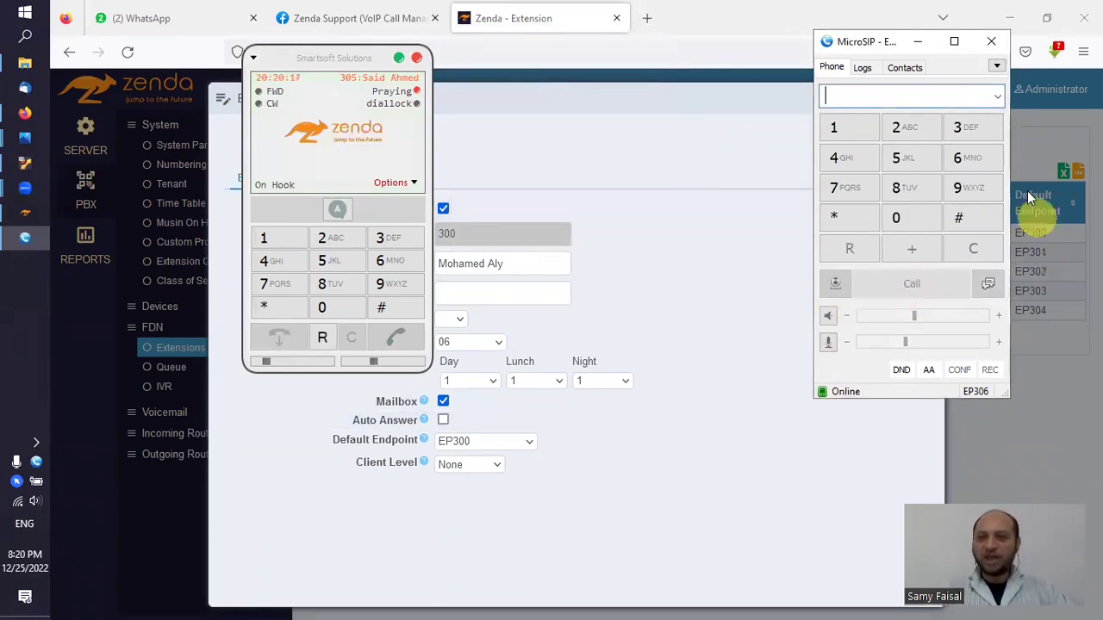
pyautogui.click(929, 373)
pyautogui.click(928, 377)
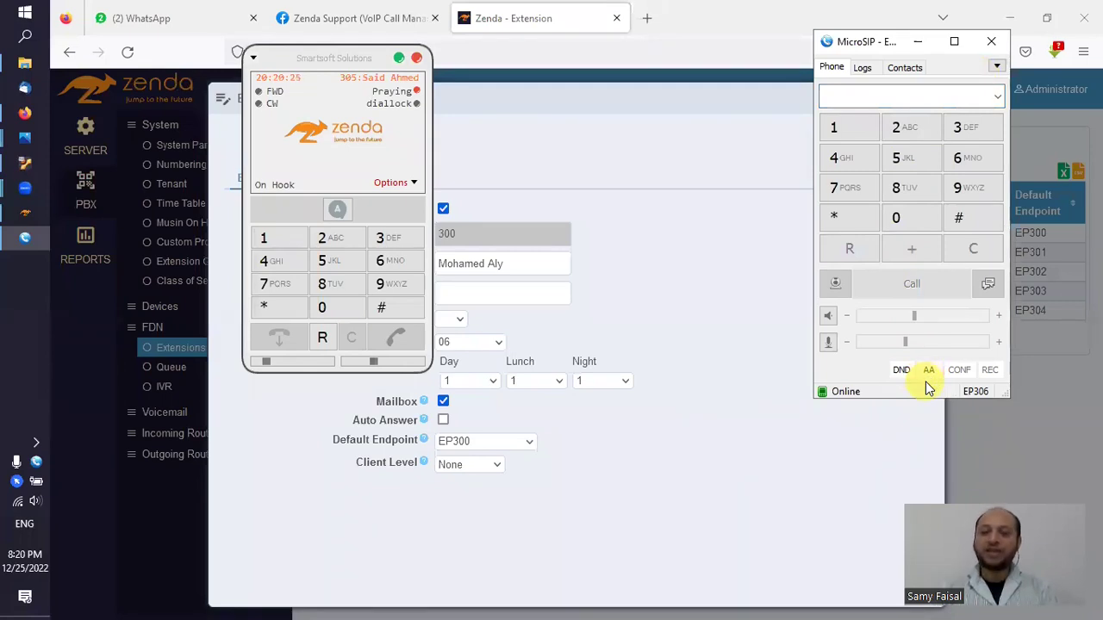
# Step: Turn on auto answer in the Zenda softphone and try calling 305 from MicroSIP
pyautogui.moveTo(375, 168); pyautogui.dragTo(617, 197)
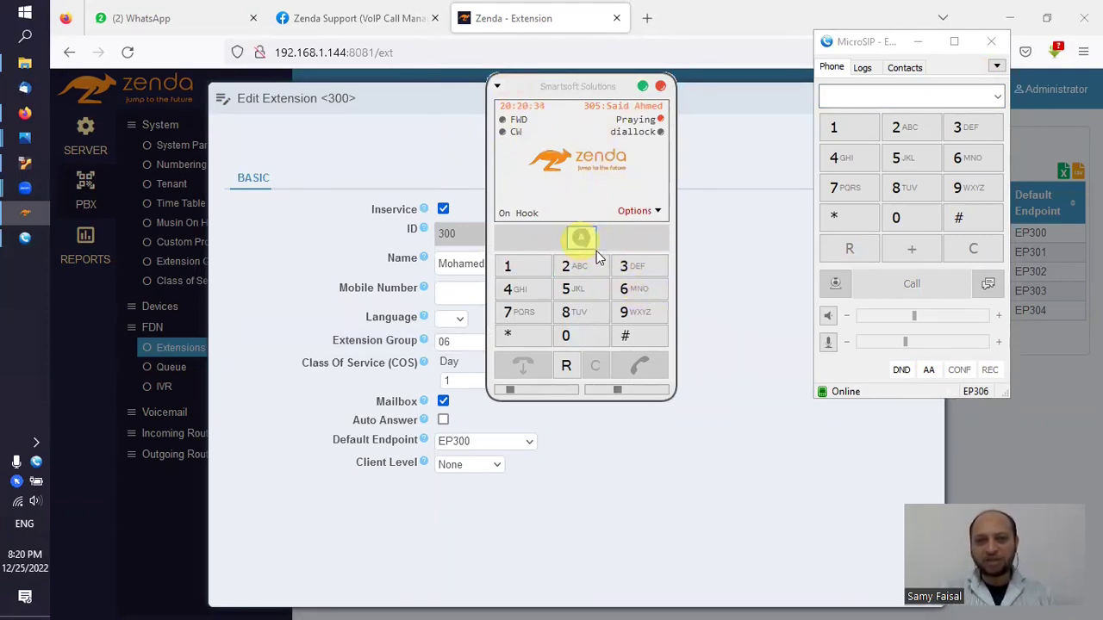
pyautogui.click(886, 95)
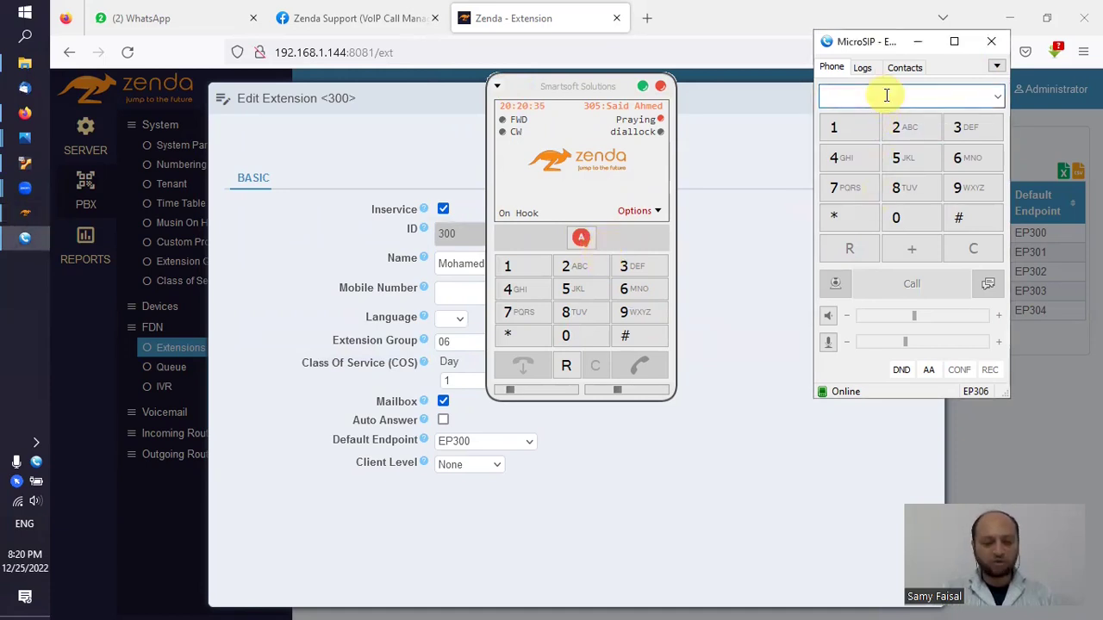
pyautogui.write('305')
pyautogui.press('Return')
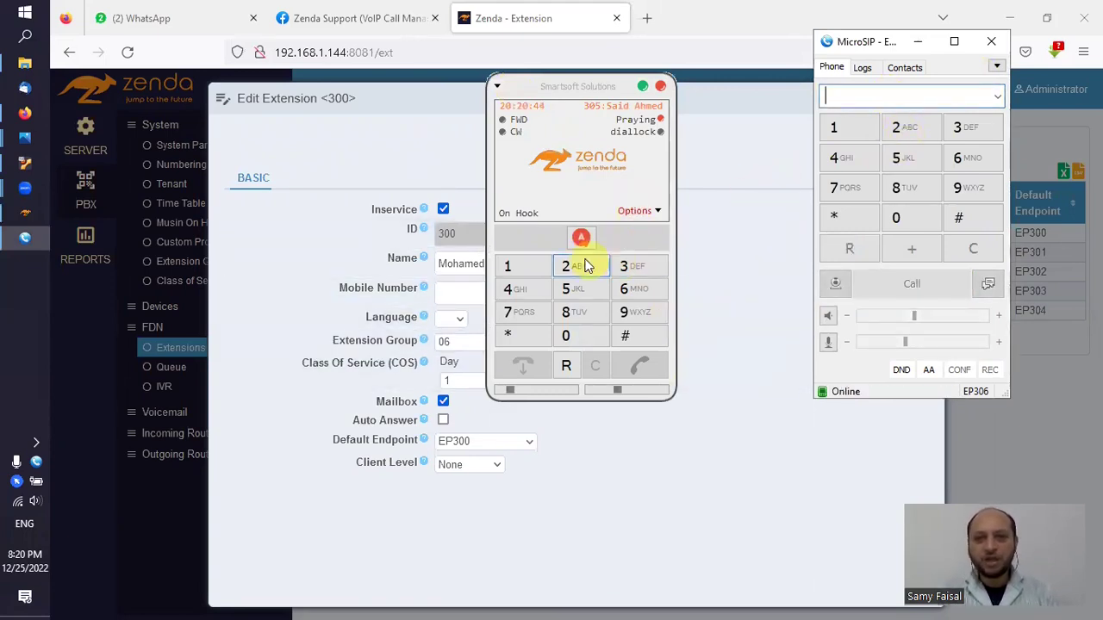
# Step: Set the Zenda softphone's ready state to Ready
pyautogui.click(640, 125)
pyautogui.click(591, 229)
pyautogui.click(580, 246)
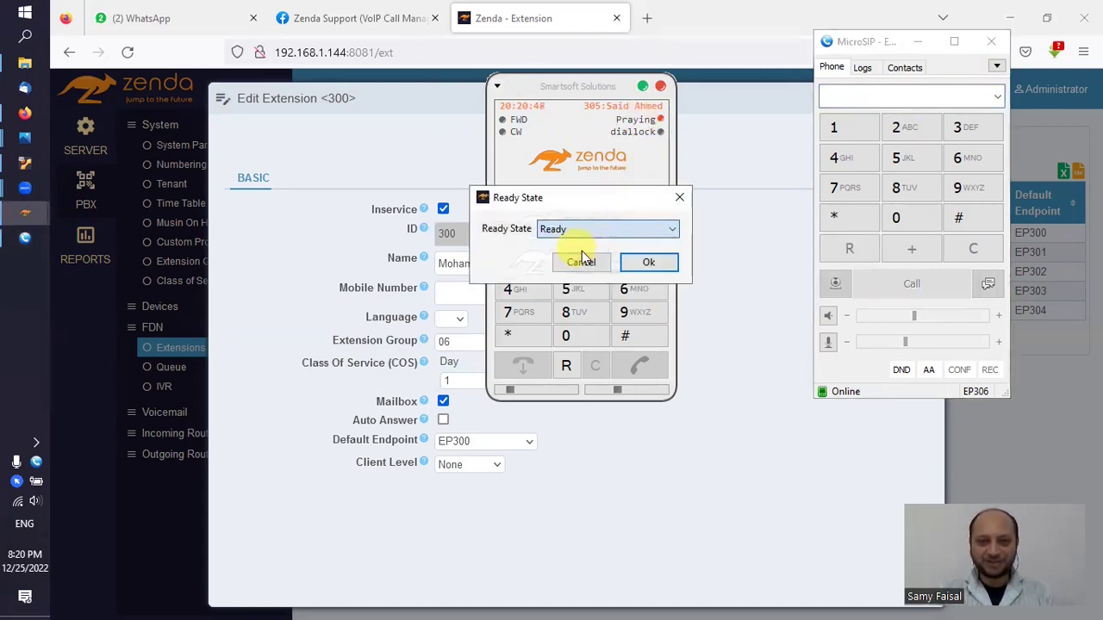
pyautogui.click(644, 263)
pyautogui.click(523, 364)
# Step: Call 305 from MicroSIP to test the Zenda softphone's auto answer, and hang up from the Zenda softphone
pyautogui.click(891, 102)
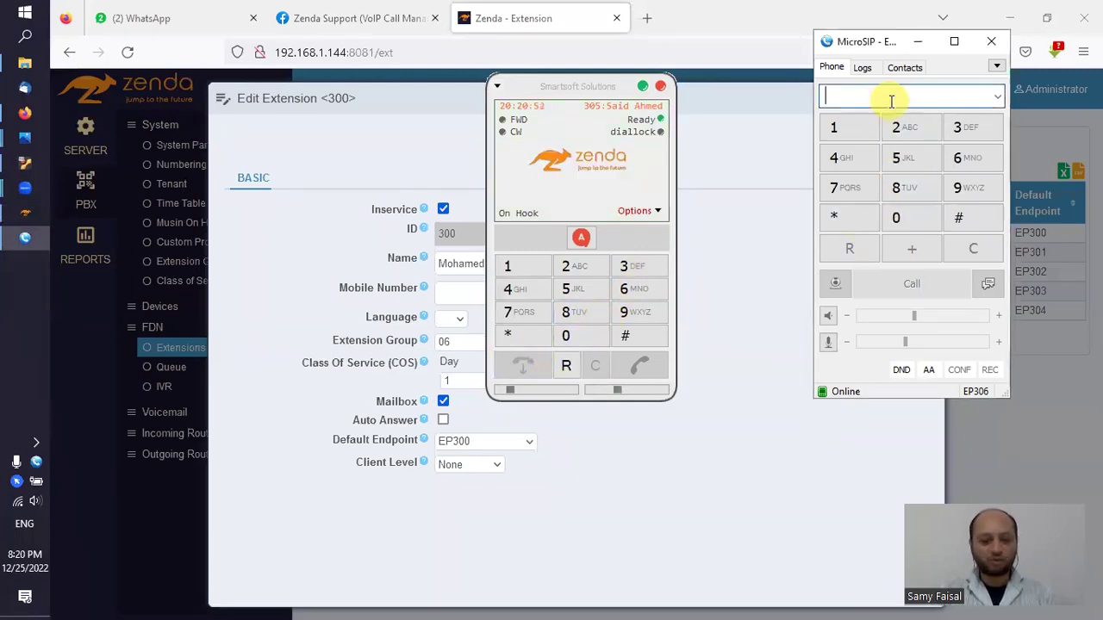
pyautogui.write('305')
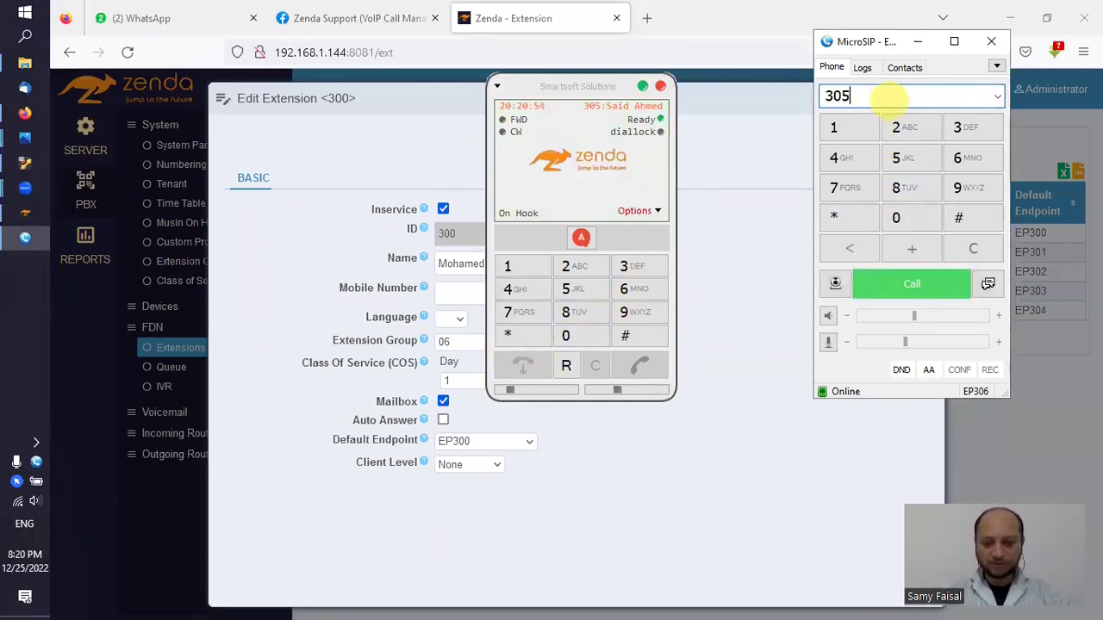
pyautogui.press('Return')
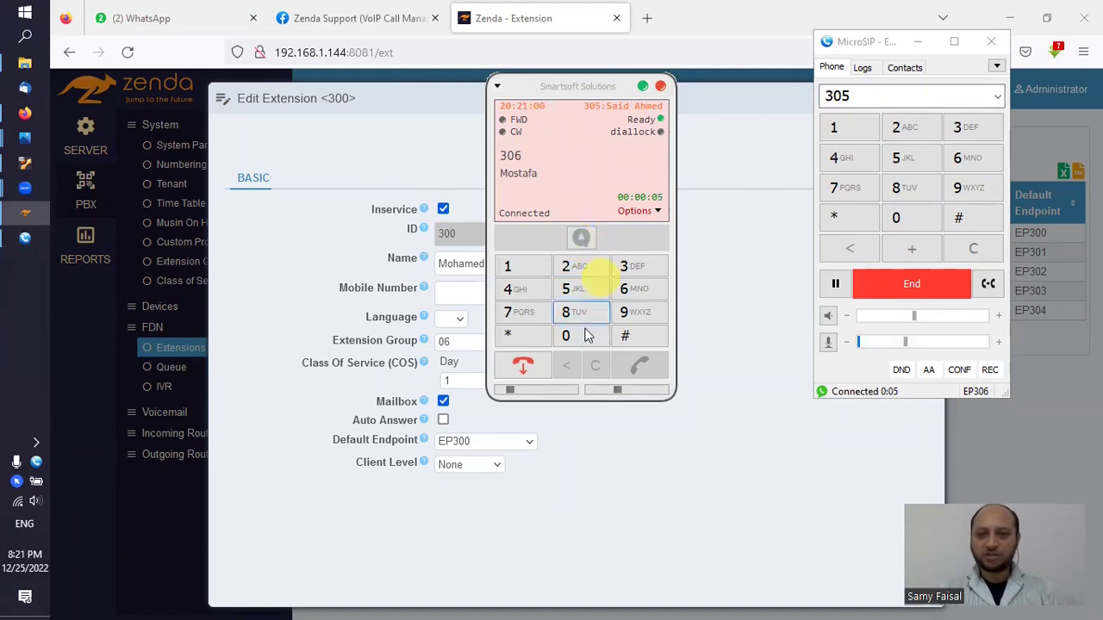
pyautogui.click(524, 365)
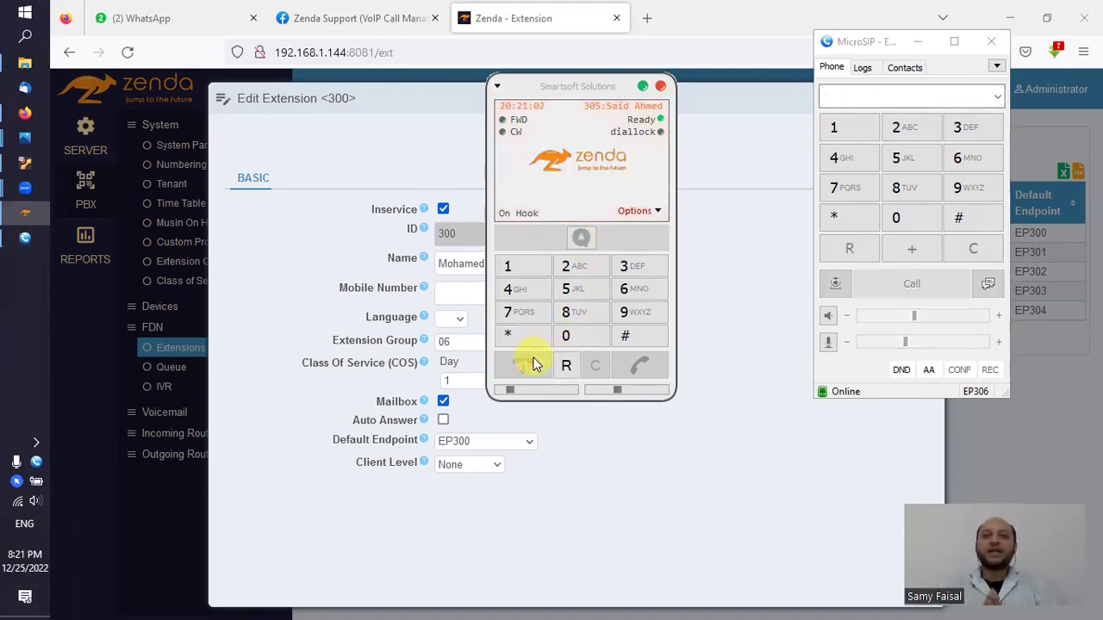
# Step: Discard the open edit of extension 300, enable auto answer for extension 305 and save it
pyautogui.click(507, 87)
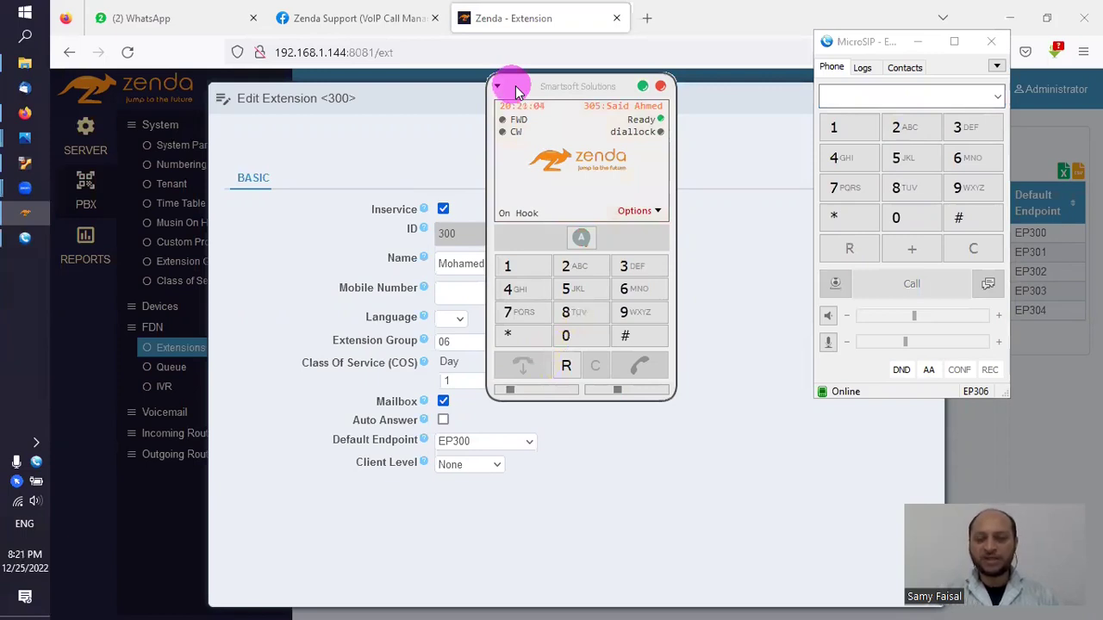
pyautogui.moveTo(515, 90); pyautogui.dragTo(565, 118)
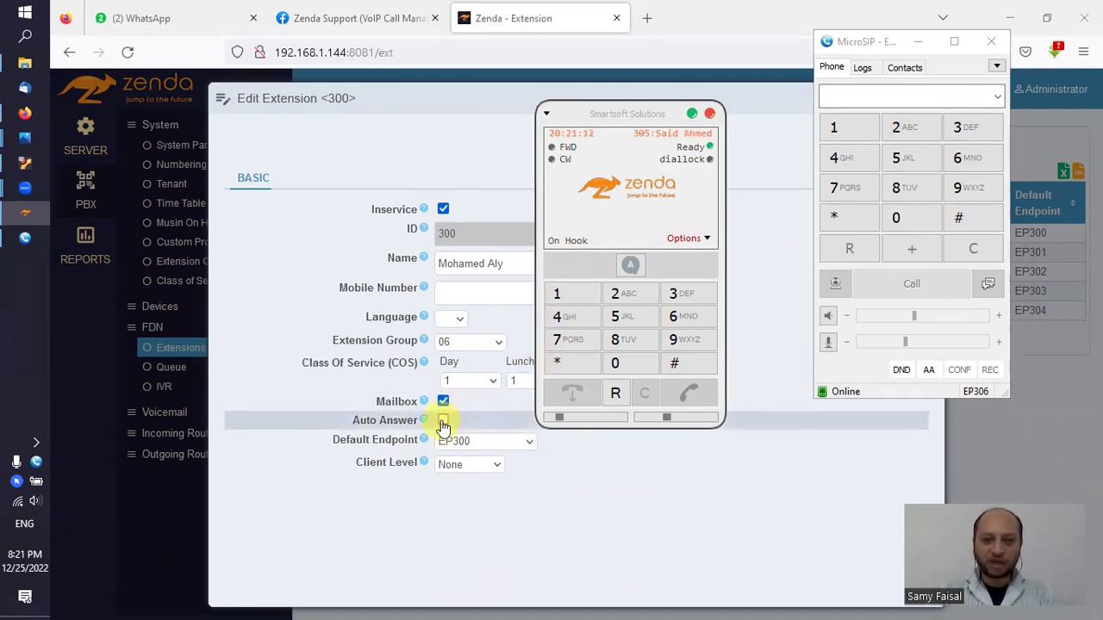
pyautogui.click(485, 202)
pyautogui.click(904, 135)
pyautogui.click(362, 338)
pyautogui.click(356, 234)
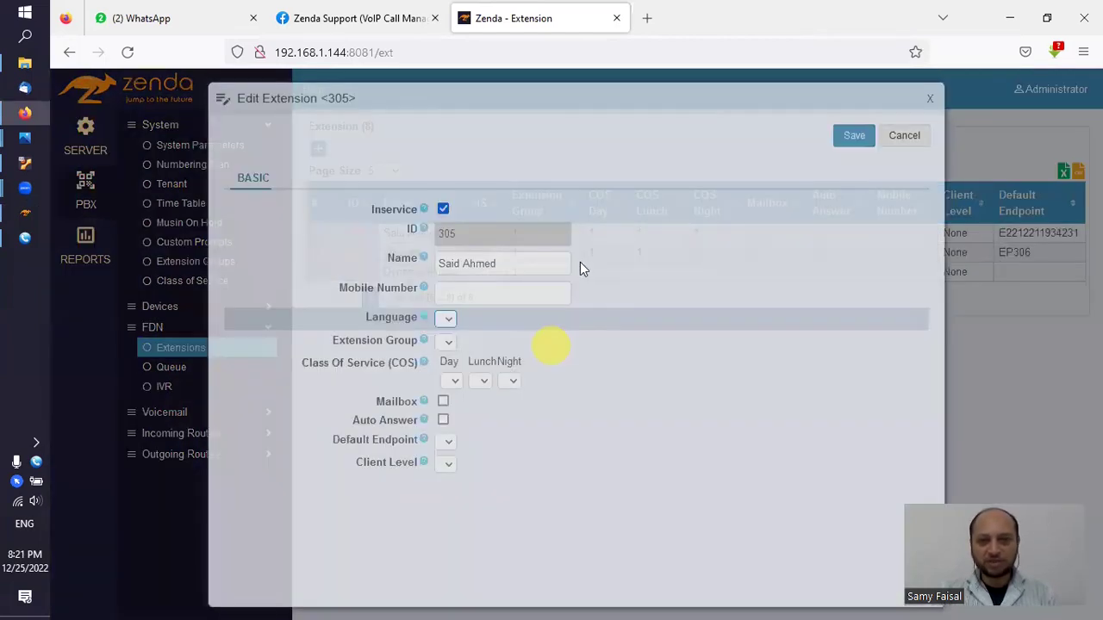
pyautogui.click(444, 423)
pyautogui.click(851, 137)
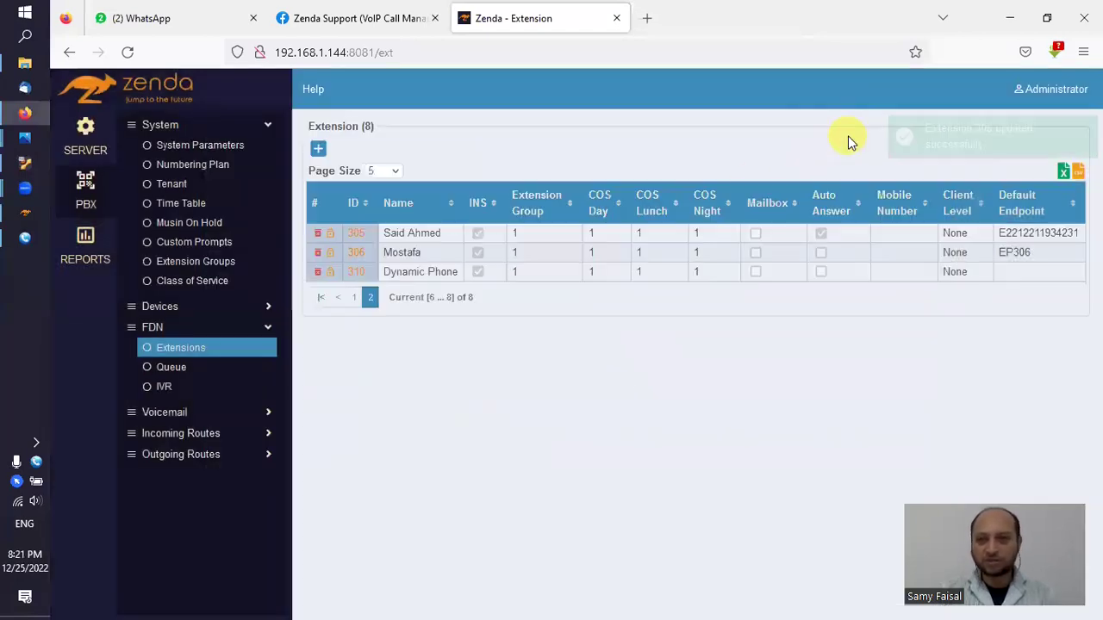
# Step: Turn on auto answer in the Zenda softphone, then test it by calling 305 from MicroSIP and ending the call there
pyautogui.moveTo(554, 113); pyautogui.dragTo(317, 113)
pyautogui.click(895, 100)
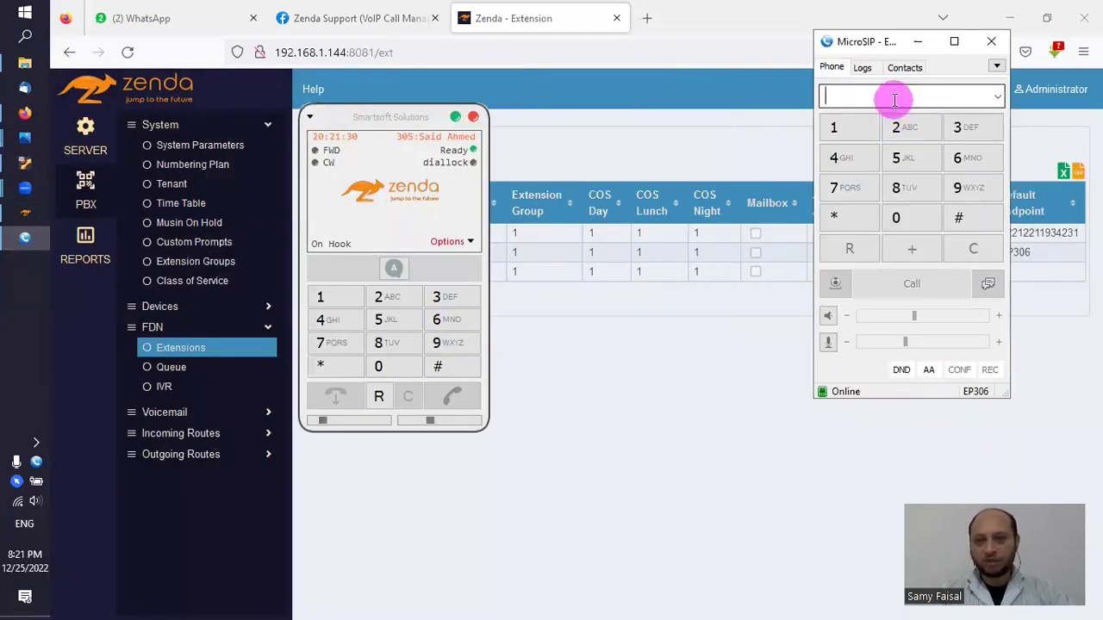
pyautogui.click(394, 269)
pyautogui.write('305')
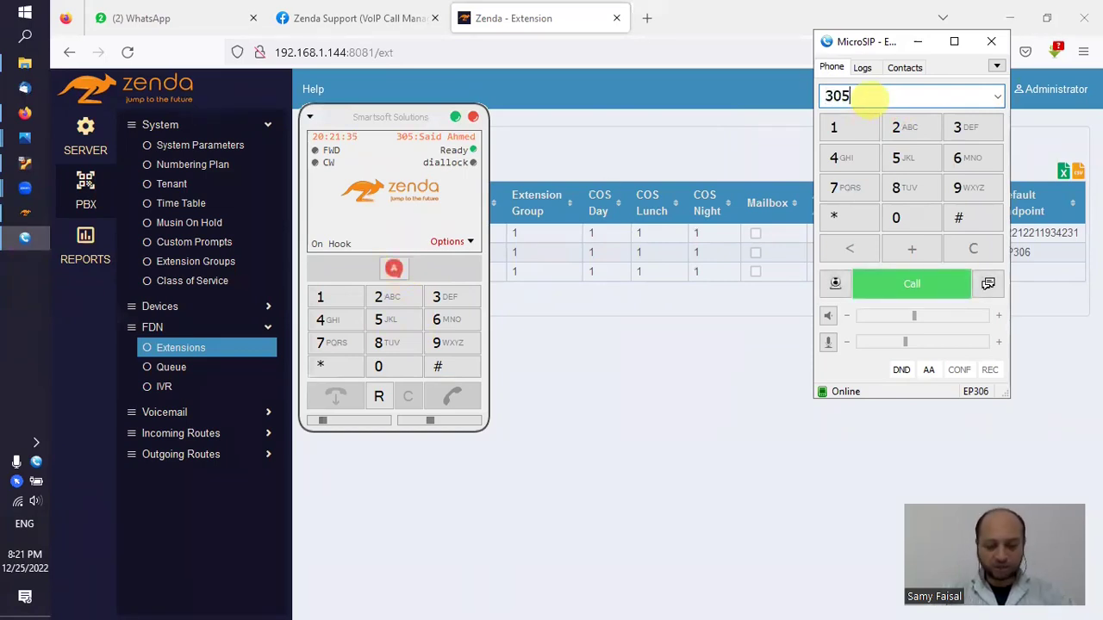
pyautogui.press('Return')
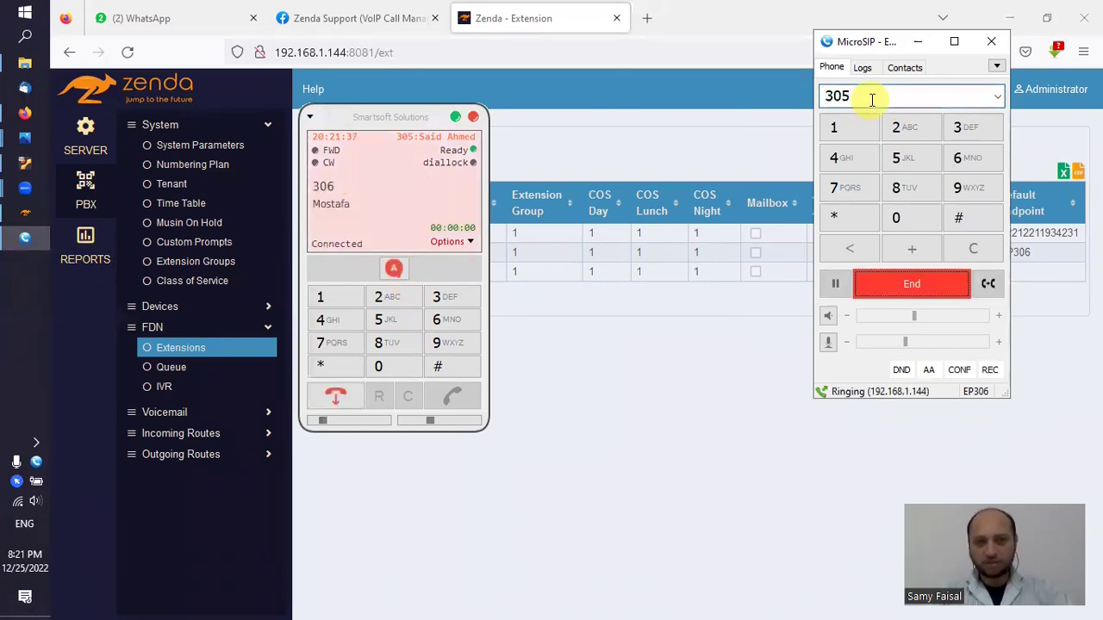
pyautogui.click(909, 284)
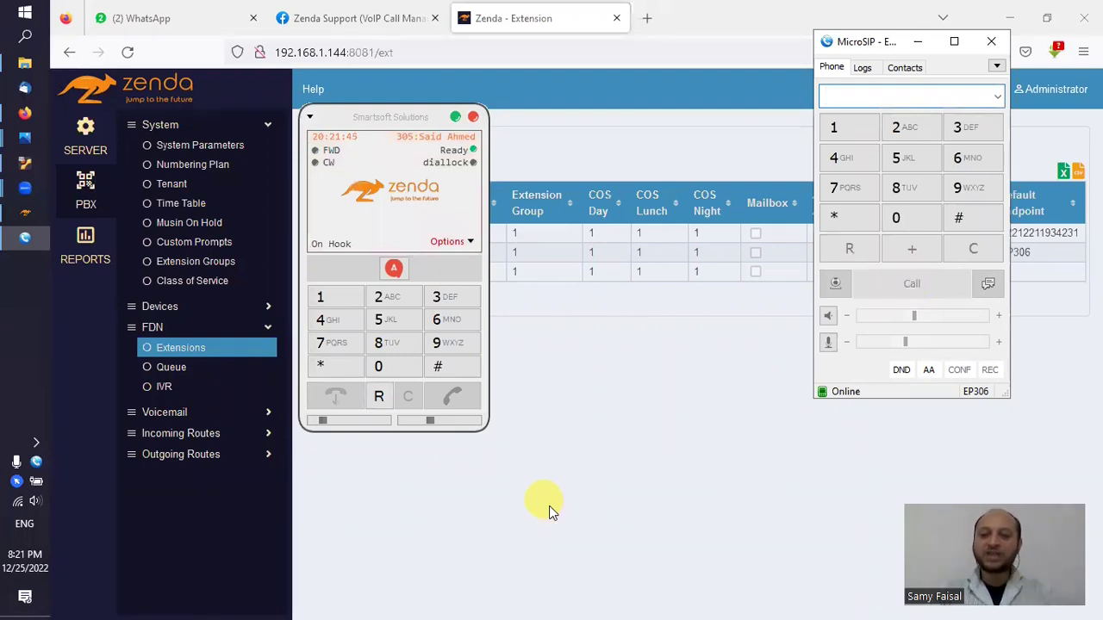
pyautogui.moveTo(335, 118); pyautogui.dragTo(372, 95)
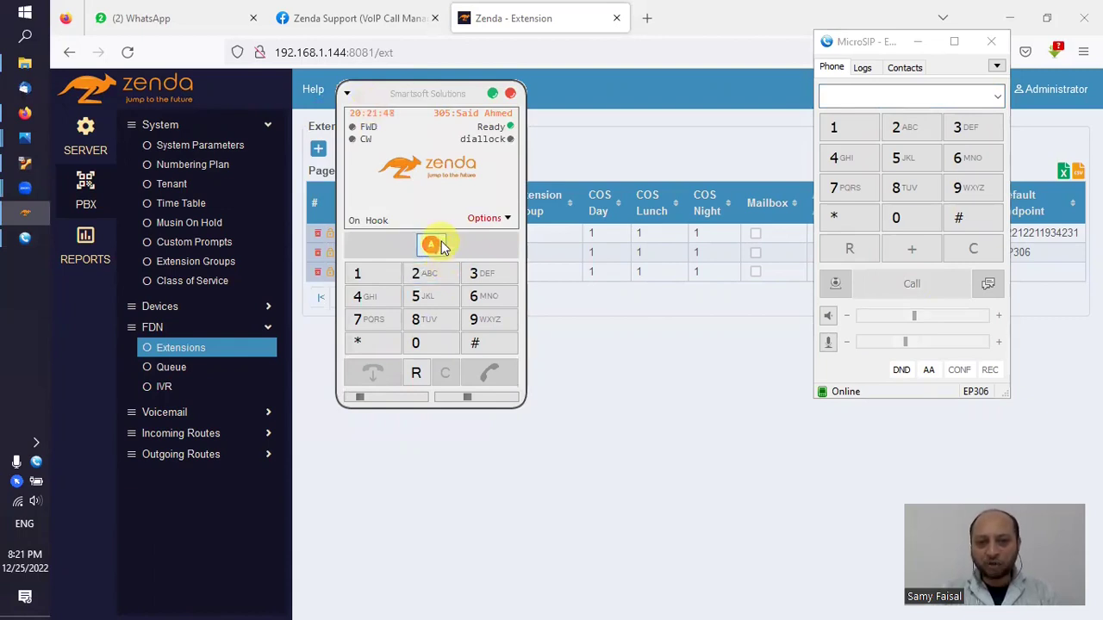
pyautogui.click(435, 245)
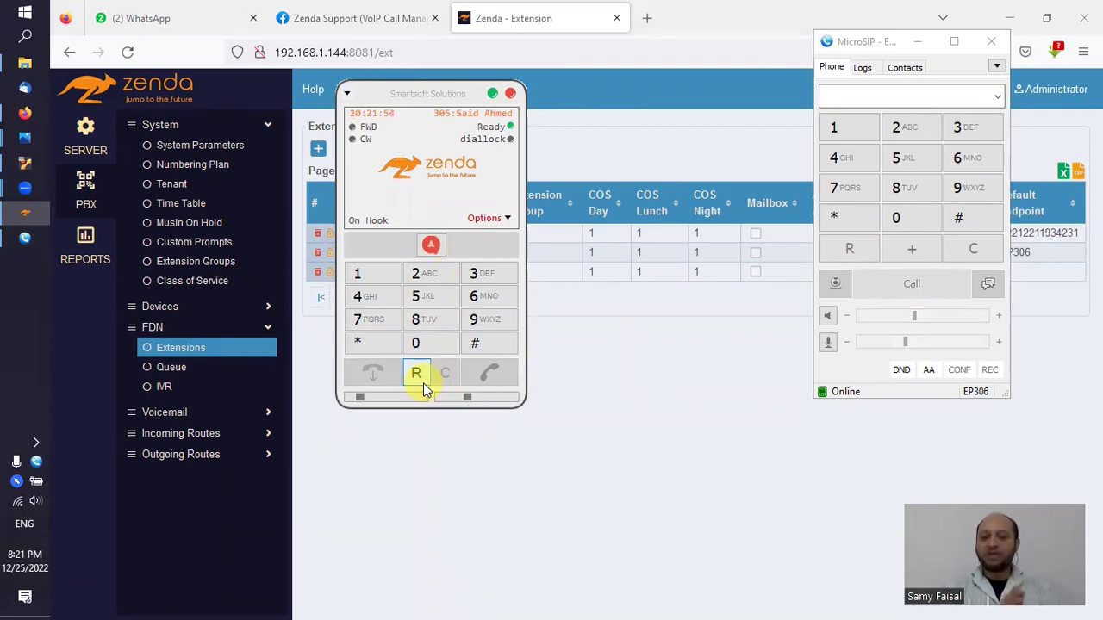
pyautogui.click(372, 91)
pyautogui.moveTo(371, 91); pyautogui.dragTo(423, 95)
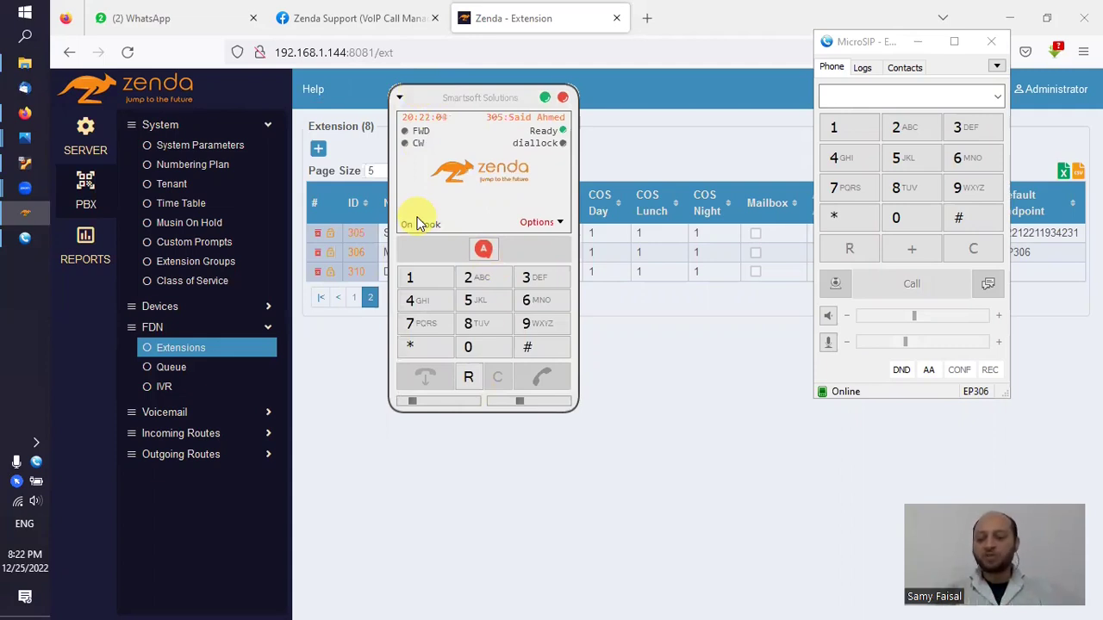
# Step: Open extension 300 for editing in the extensions list, enable its auto answer and show the client level options
pyautogui.click(197, 349)
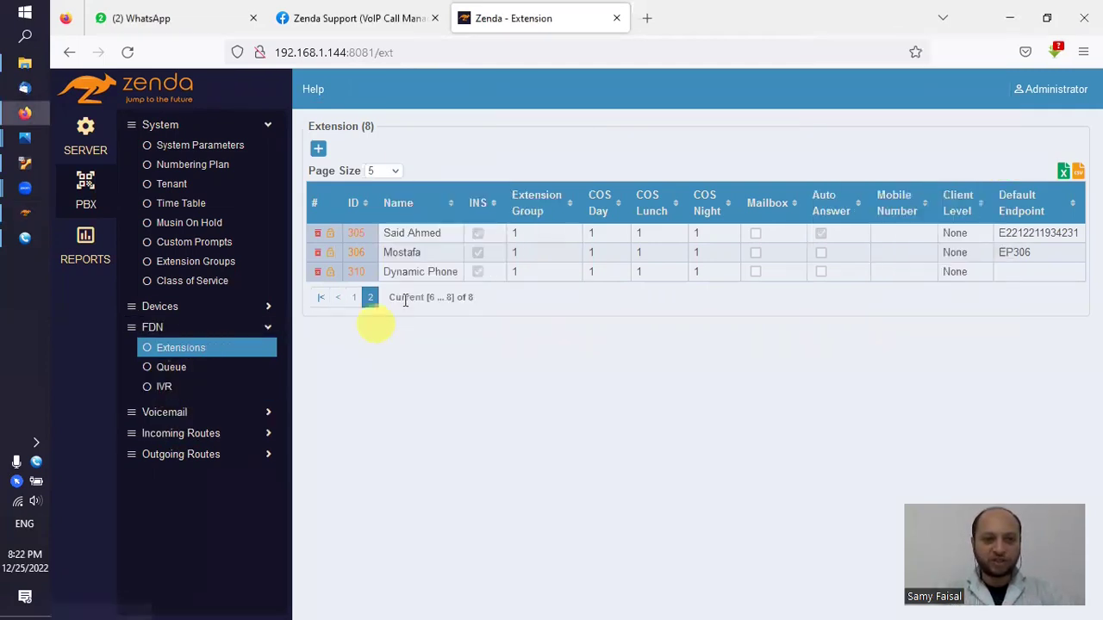
pyautogui.click(348, 297)
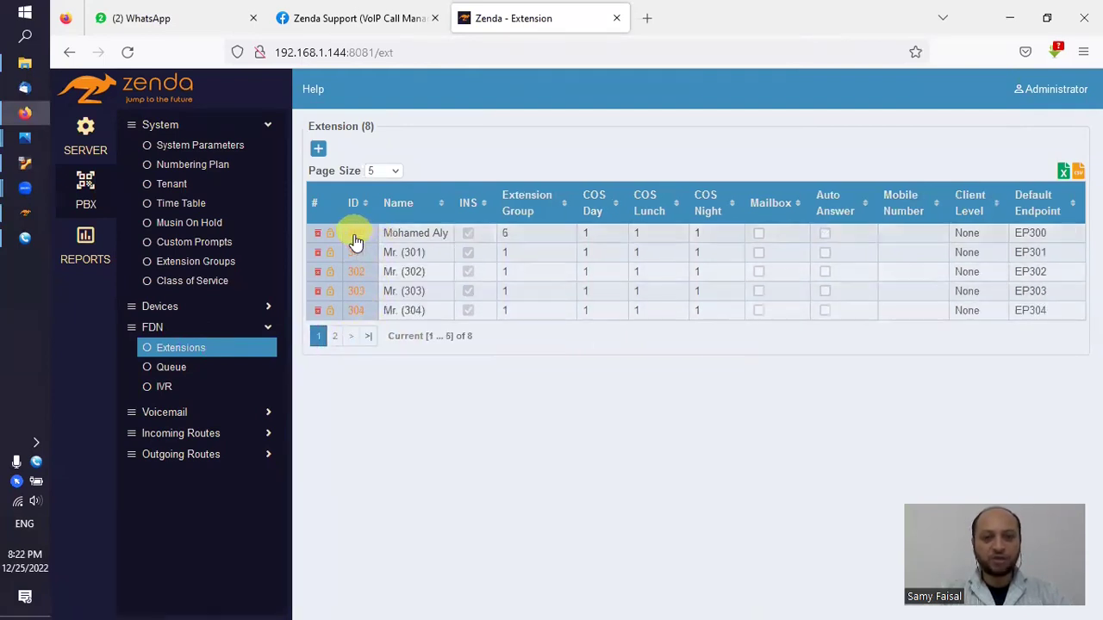
pyautogui.click(353, 234)
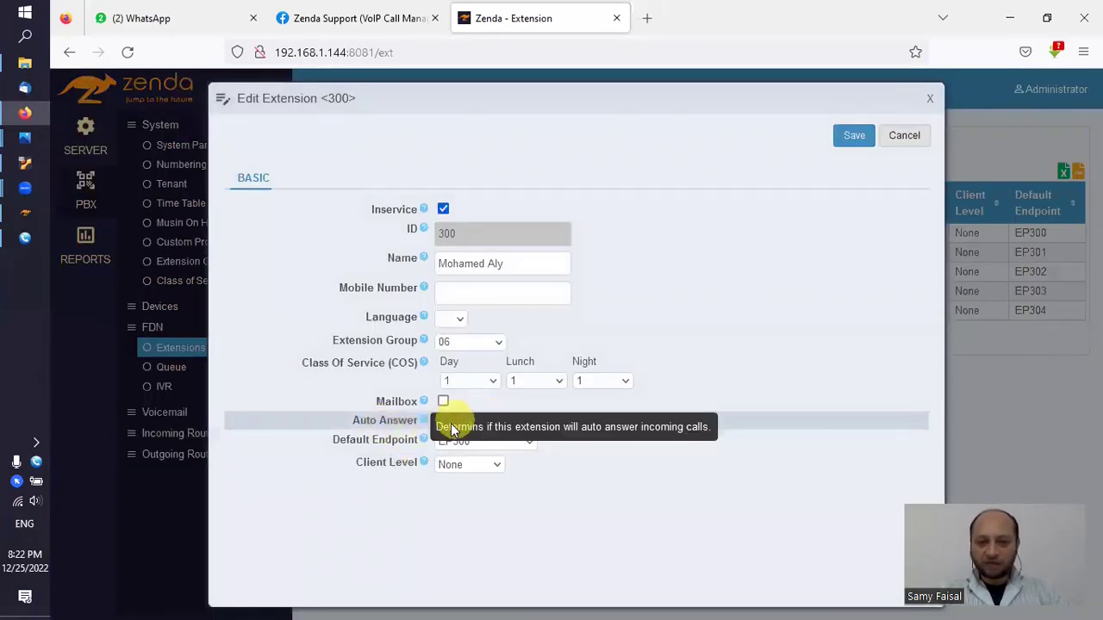
pyautogui.click(444, 421)
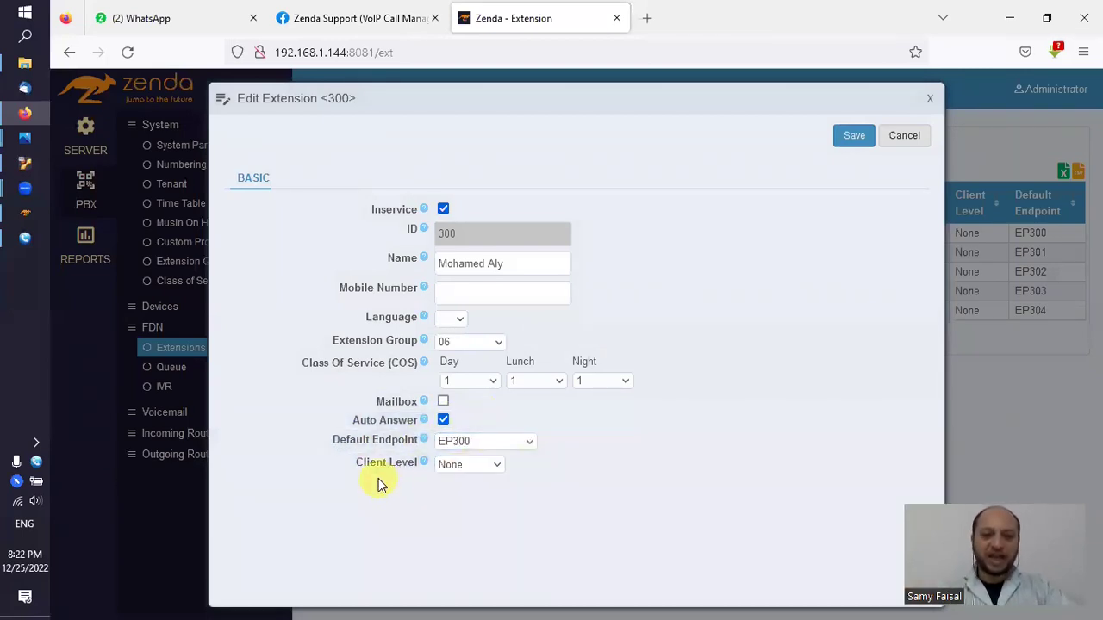
pyautogui.click(498, 470)
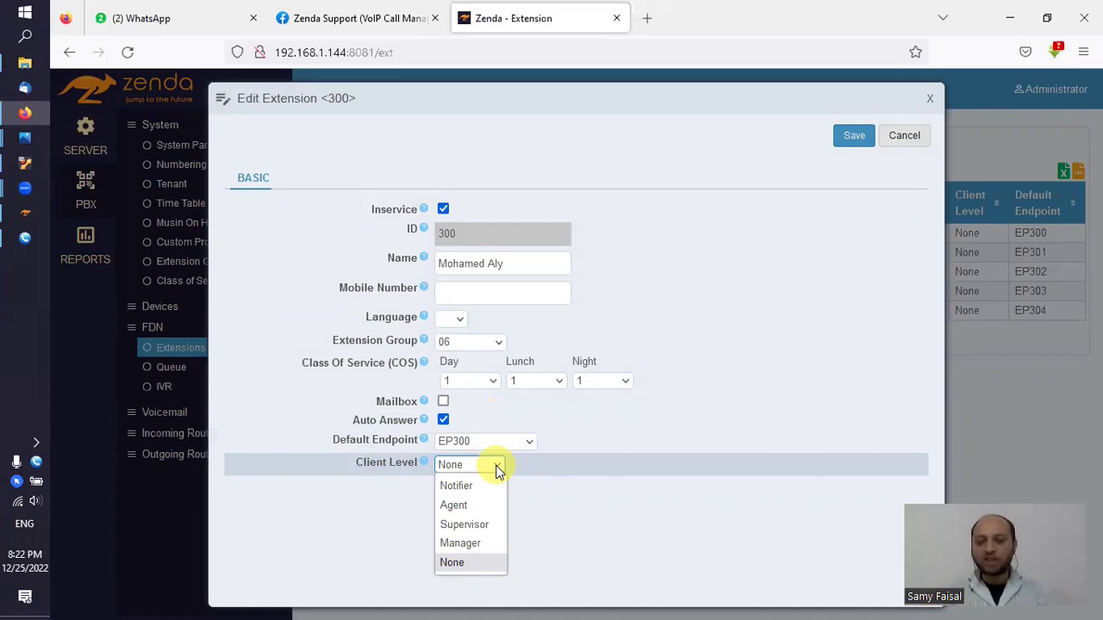
# Step: Open the Zenda Agent portal at 192.168.1.144 in a new browser tab and try to log in with extension 300 and its password
pyautogui.click(648, 17)
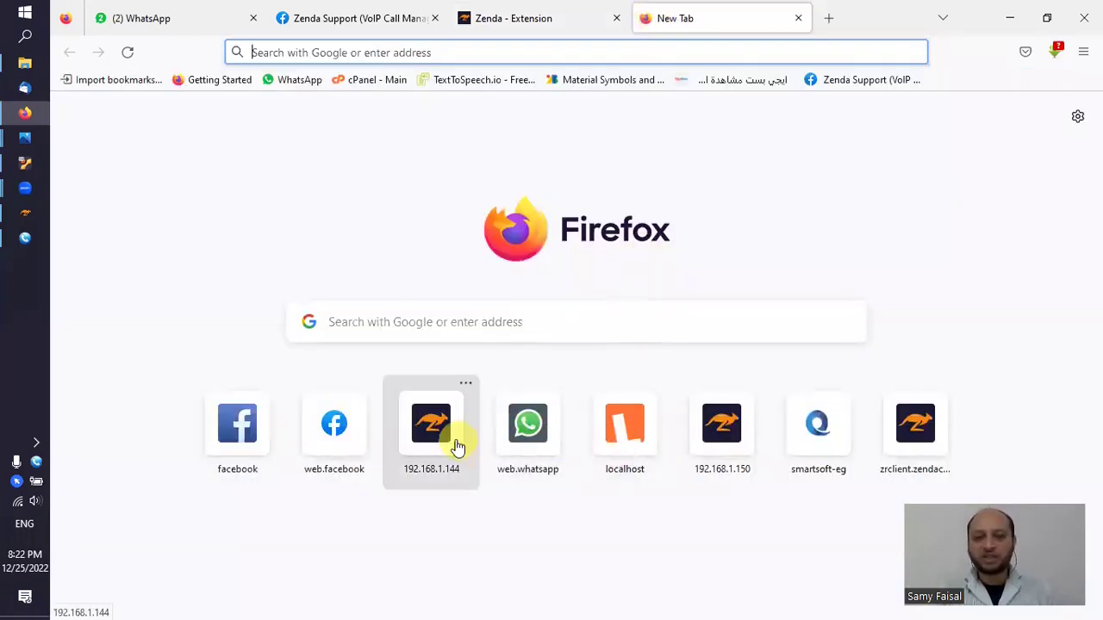
pyautogui.click(435, 428)
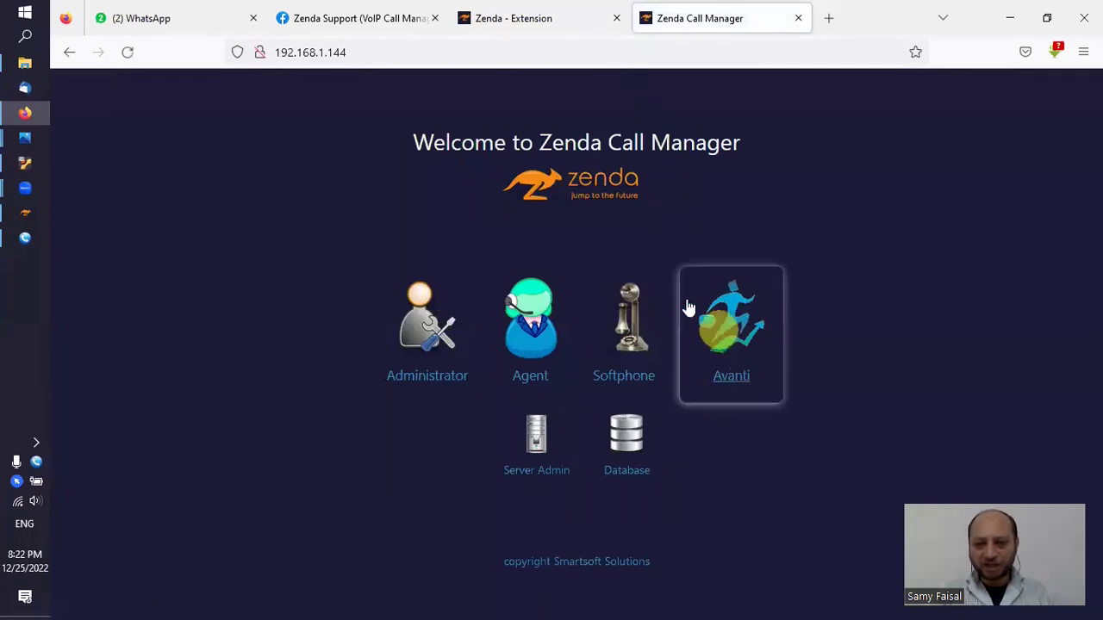
pyautogui.click(533, 331)
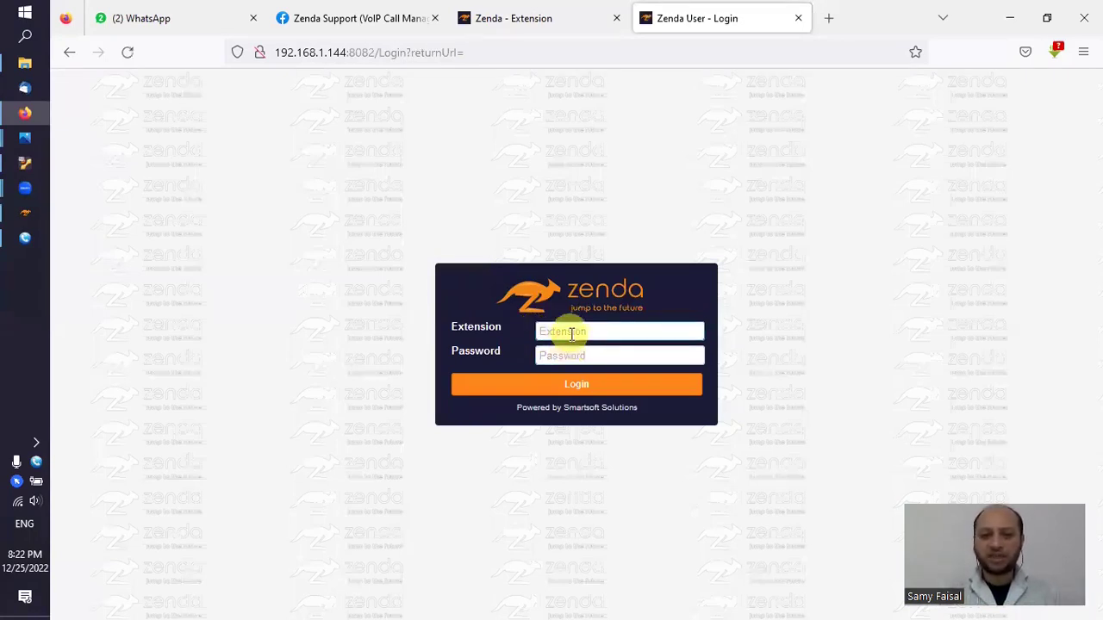
pyautogui.click(569, 333)
pyautogui.write('300')
pyautogui.press('Tab')
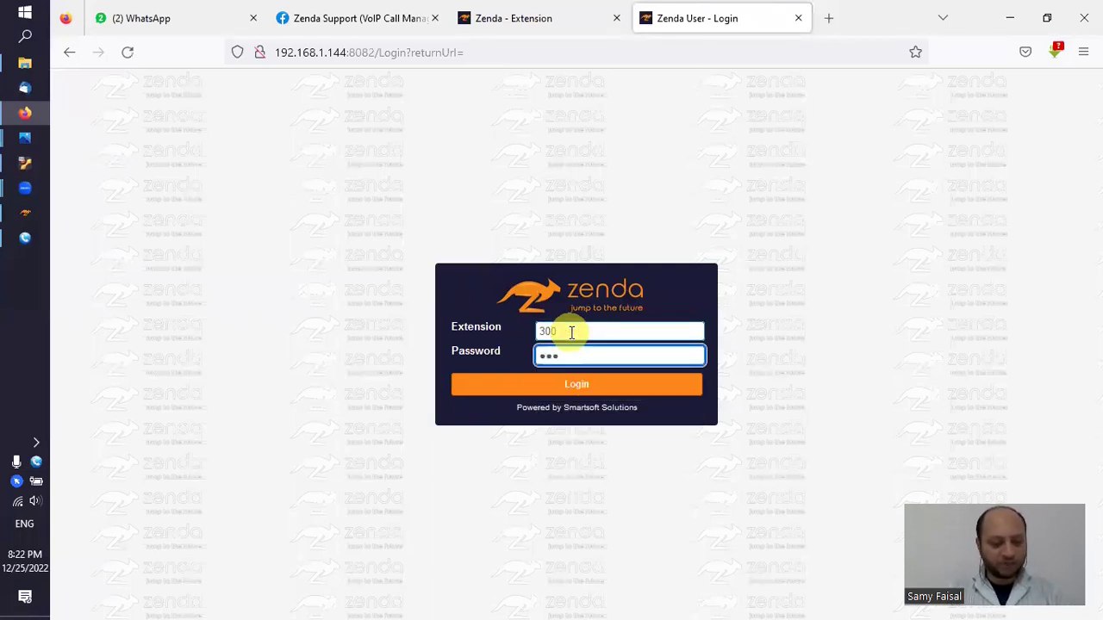
pyautogui.doubleClick(571, 331)
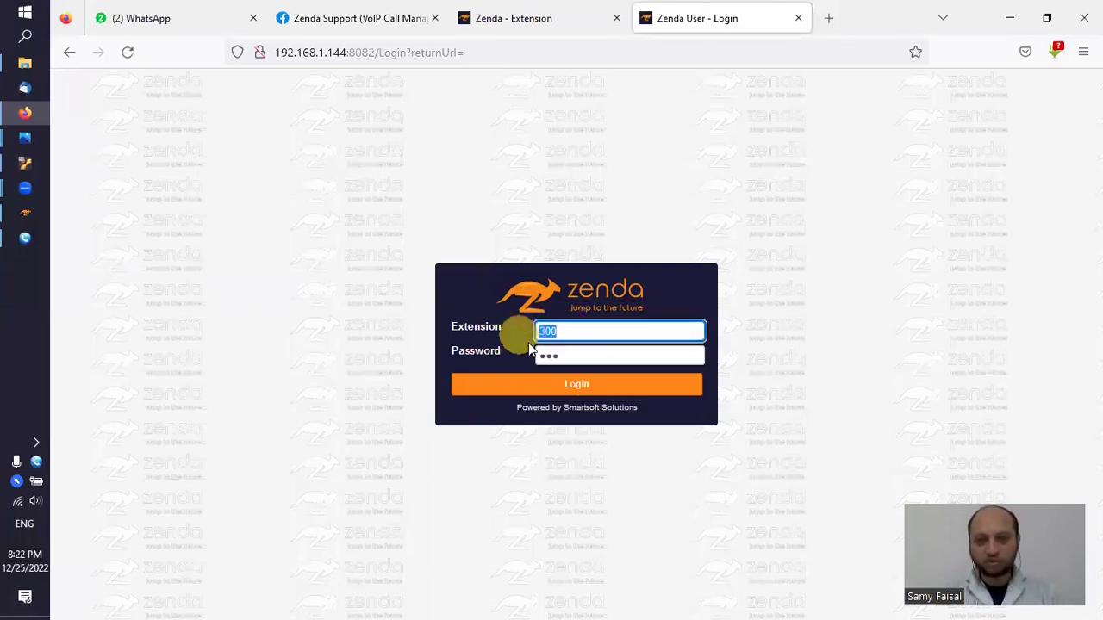
pyautogui.doubleClick(544, 356)
pyautogui.click(579, 387)
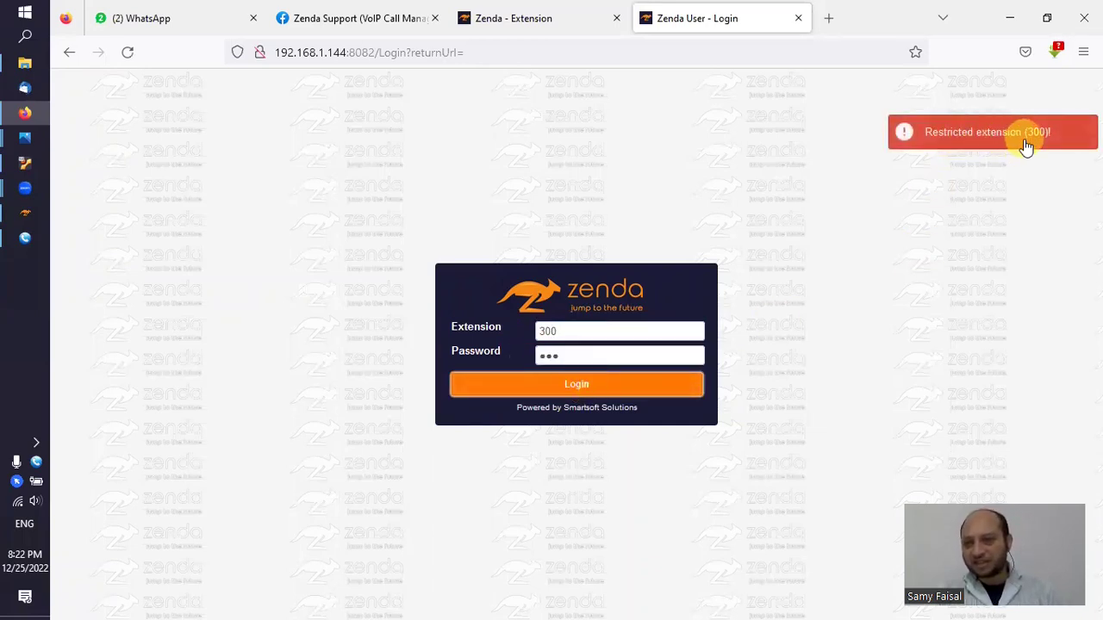
# Step: Set the client level of extension 300 to Agent in the administration page and save the extension
pyautogui.click(514, 20)
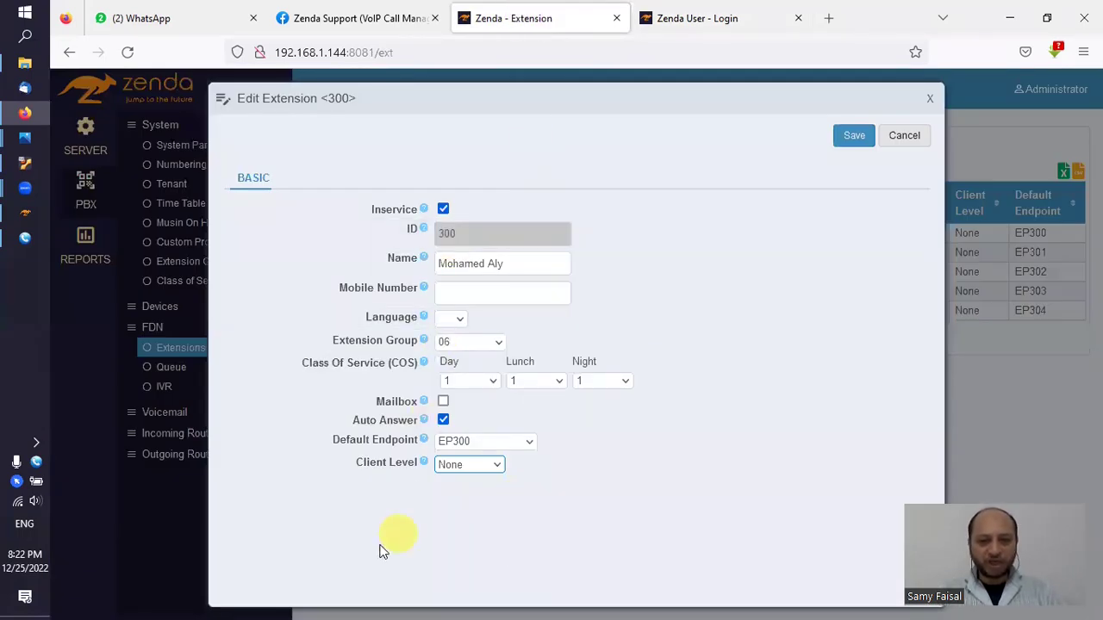
pyautogui.click(484, 466)
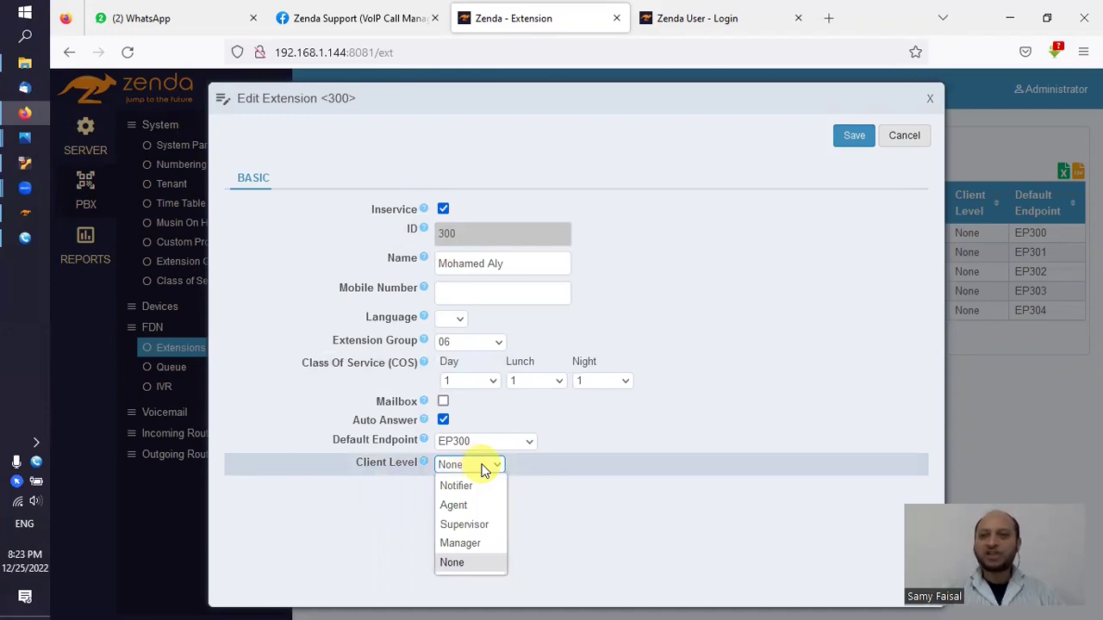
pyautogui.click(709, 10)
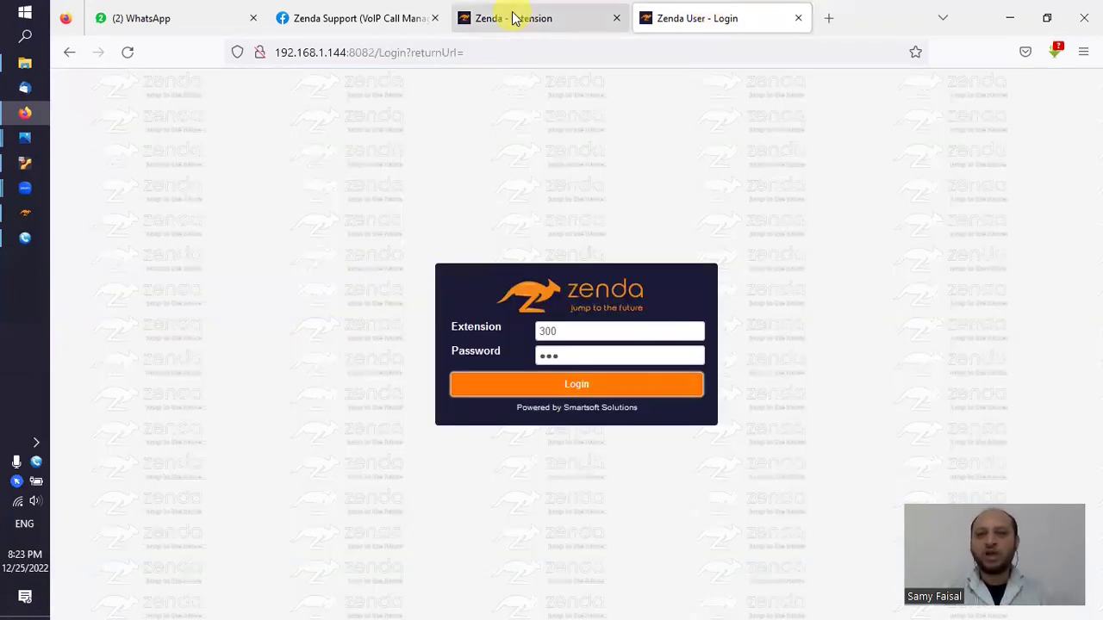
pyautogui.click(514, 18)
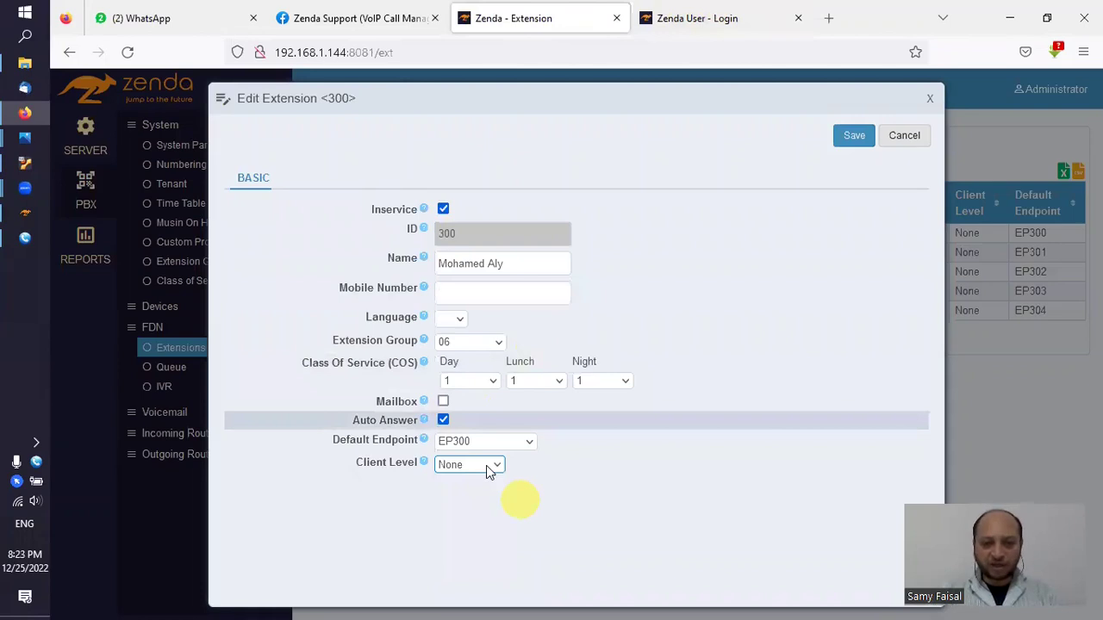
pyautogui.click(486, 465)
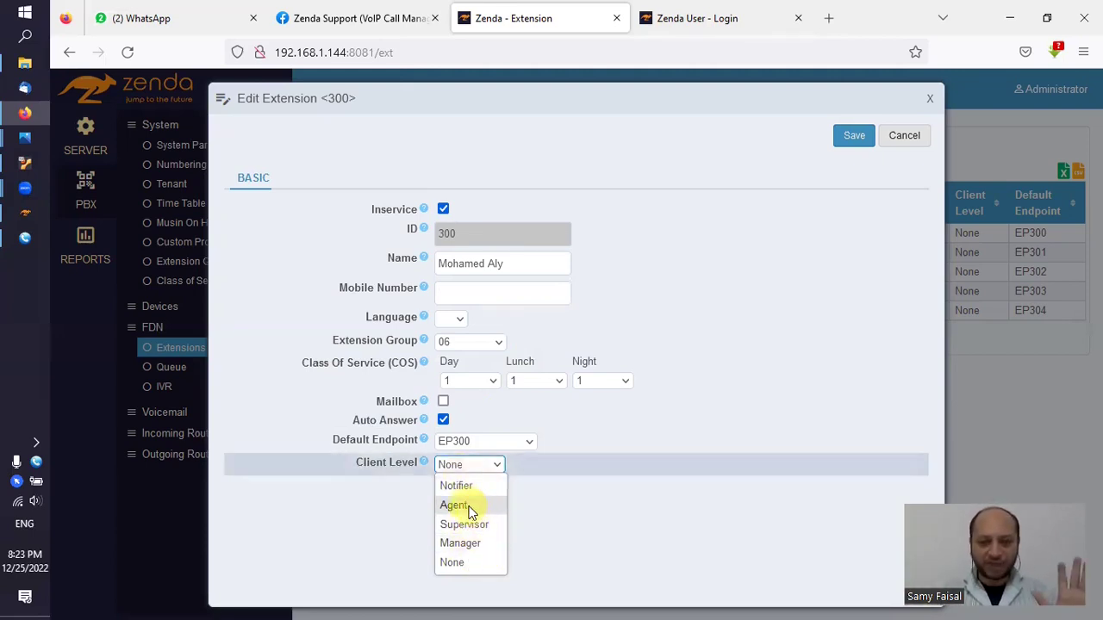
pyautogui.click(465, 506)
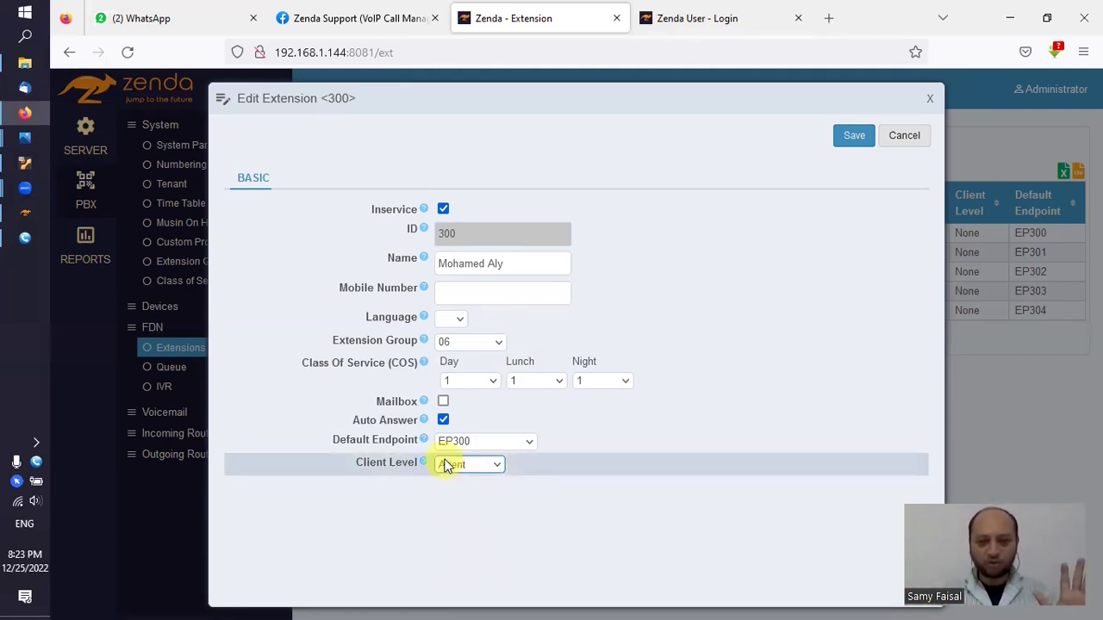
pyautogui.click(847, 135)
# Step: Log in to the Agent portal as extension 300 to view its dashboard, and close the portal tab
pyautogui.click(714, 17)
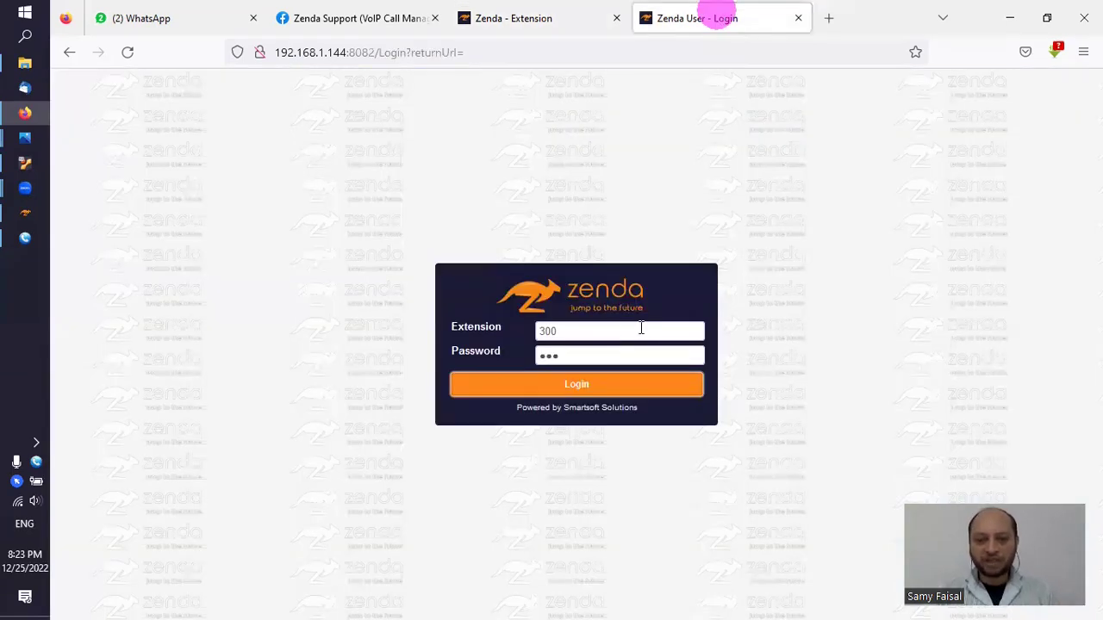
pyautogui.click(585, 387)
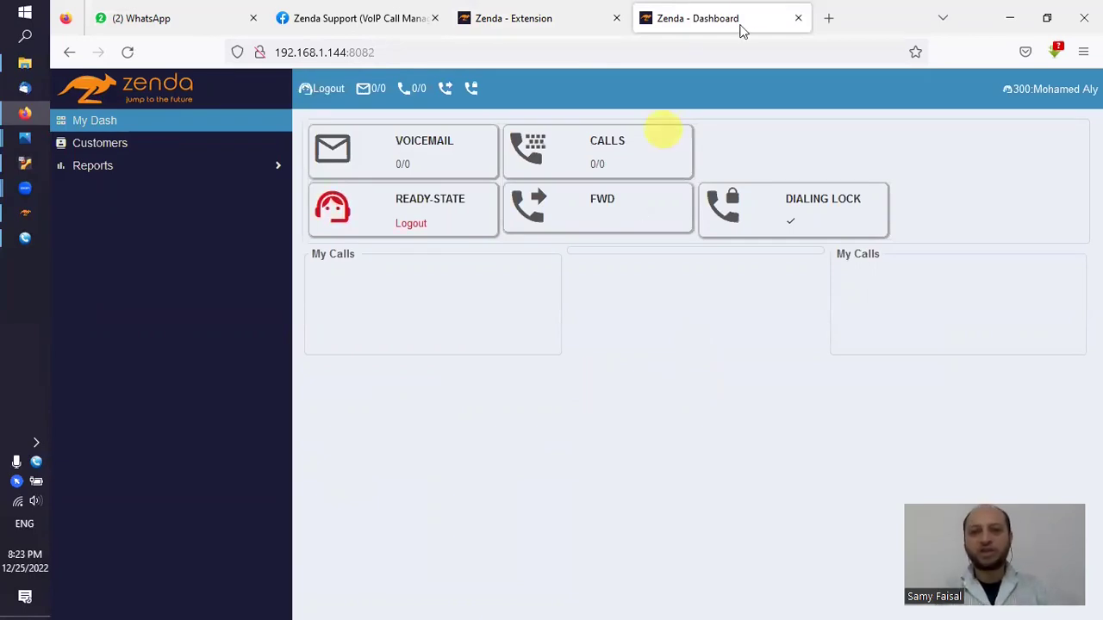
pyautogui.click(798, 18)
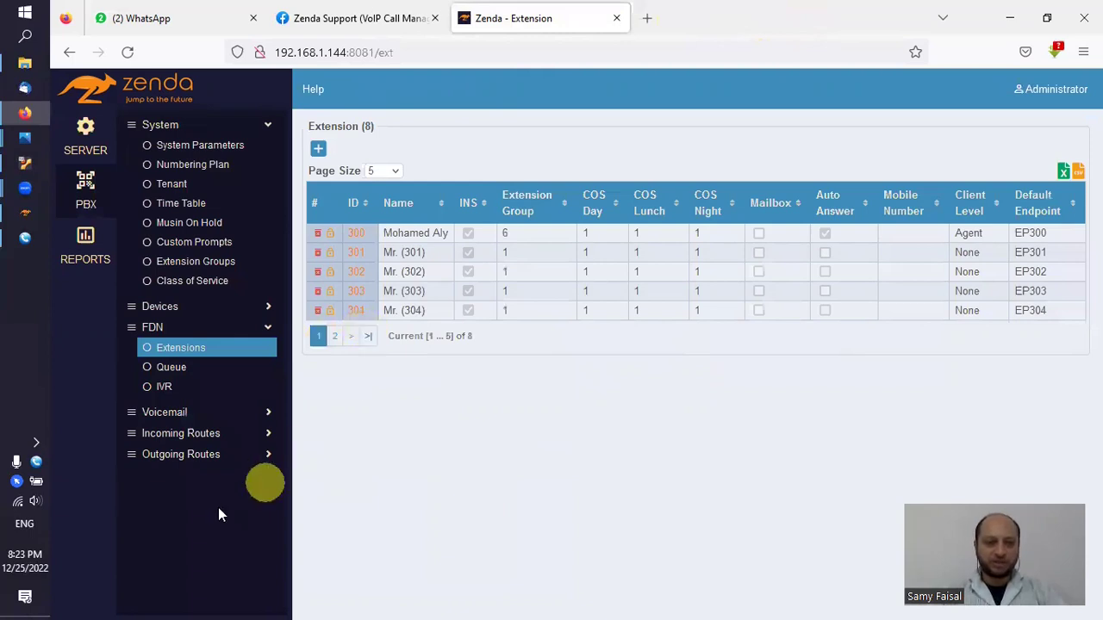
# Step: Review the settings of extension 300 without saving, and open the PBX device endpoints list
pyautogui.click(357, 234)
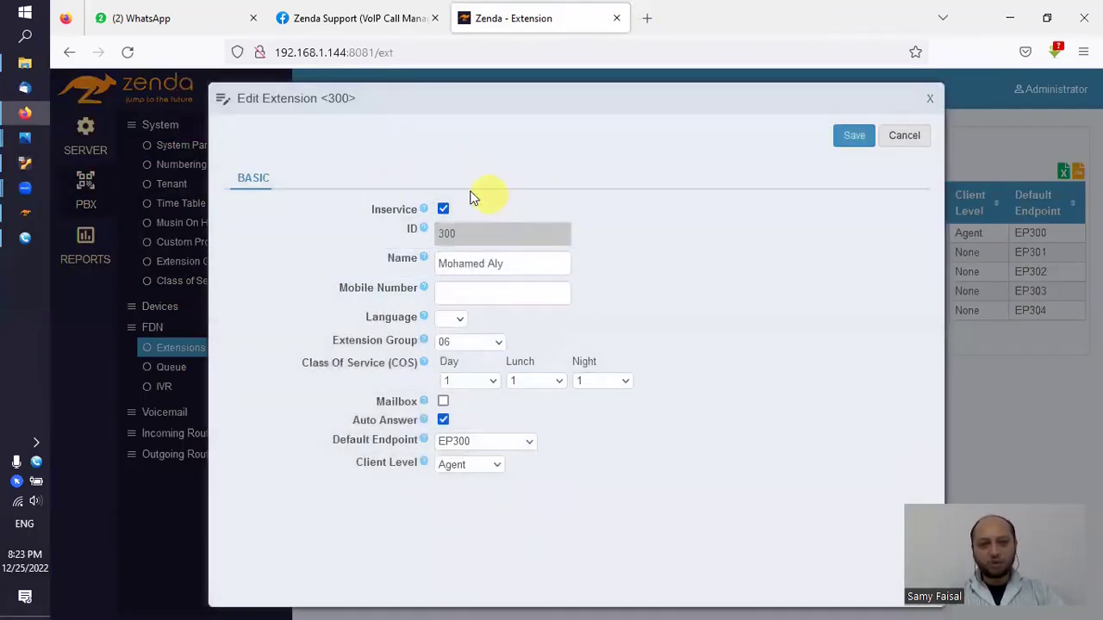
pyautogui.click(900, 141)
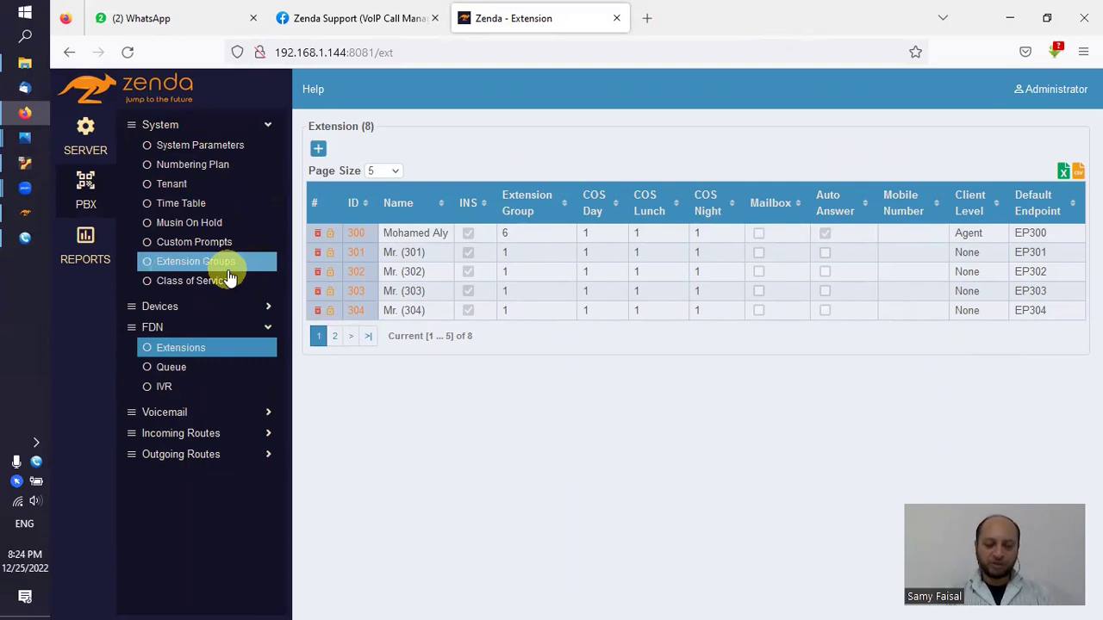
pyautogui.click(185, 306)
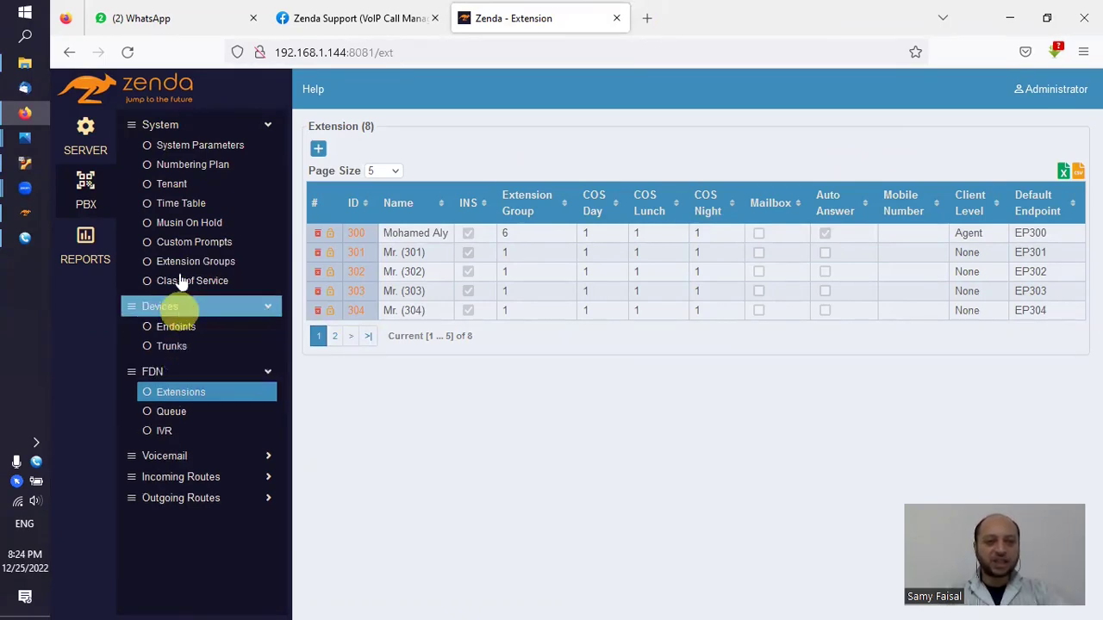
pyautogui.click(171, 128)
pyautogui.click(183, 165)
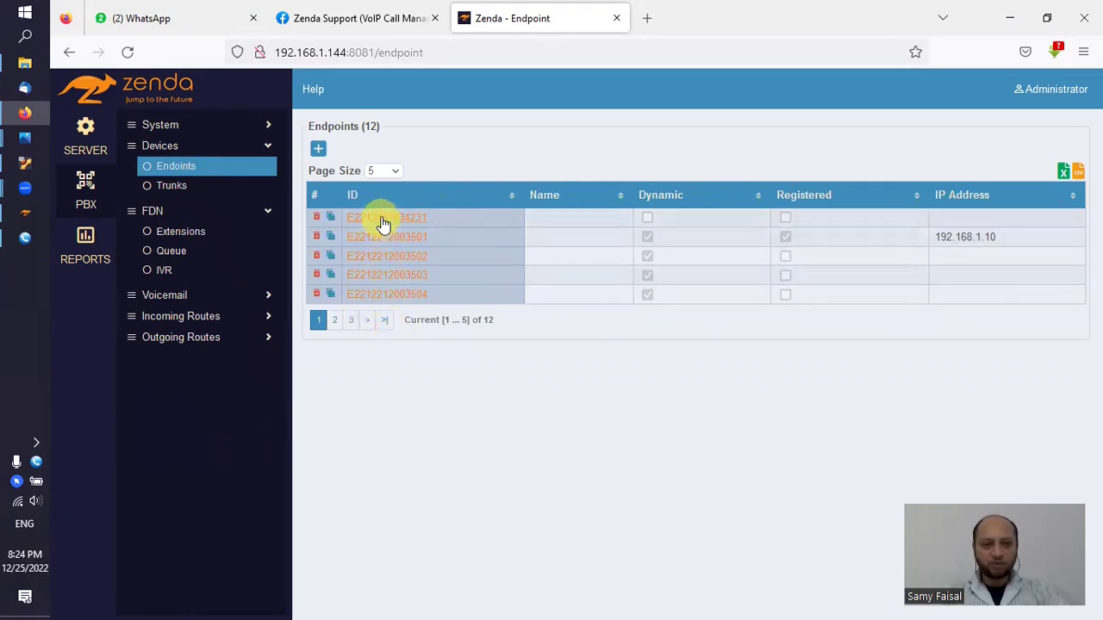
# Step: Open the first endpoint in the list and review its codec options
pyautogui.click(384, 220)
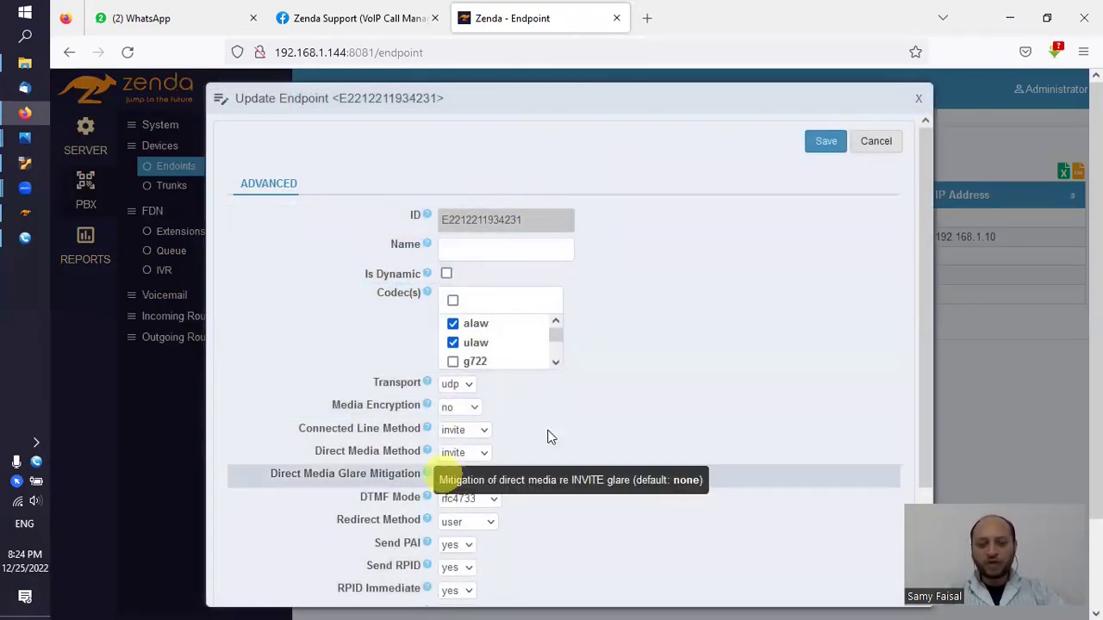
pyautogui.moveTo(923, 295); pyautogui.dragTo(905, 268)
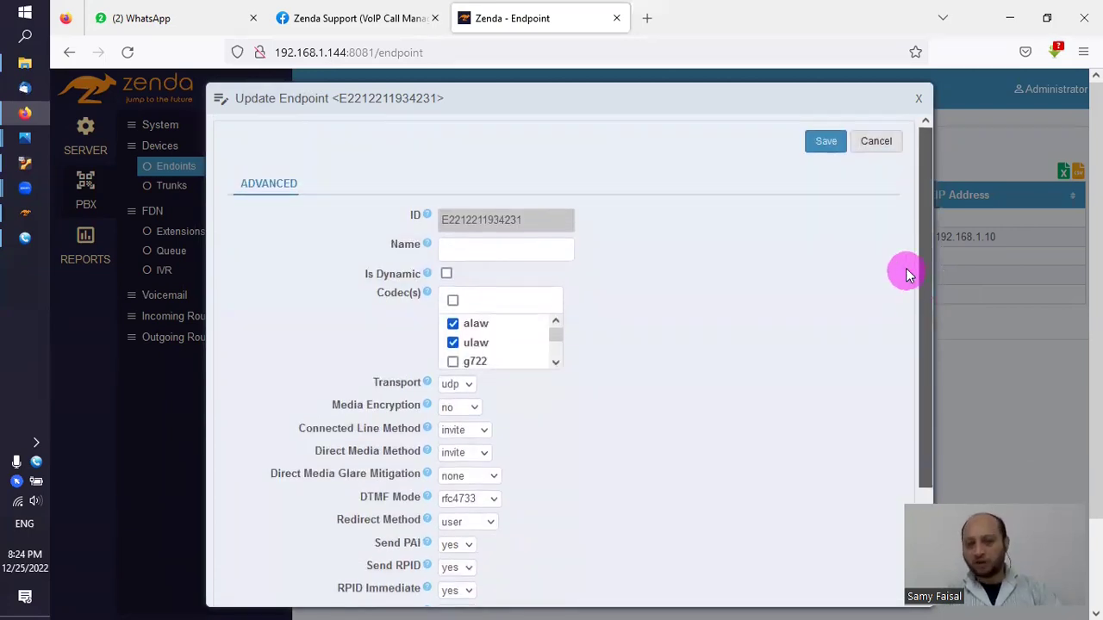
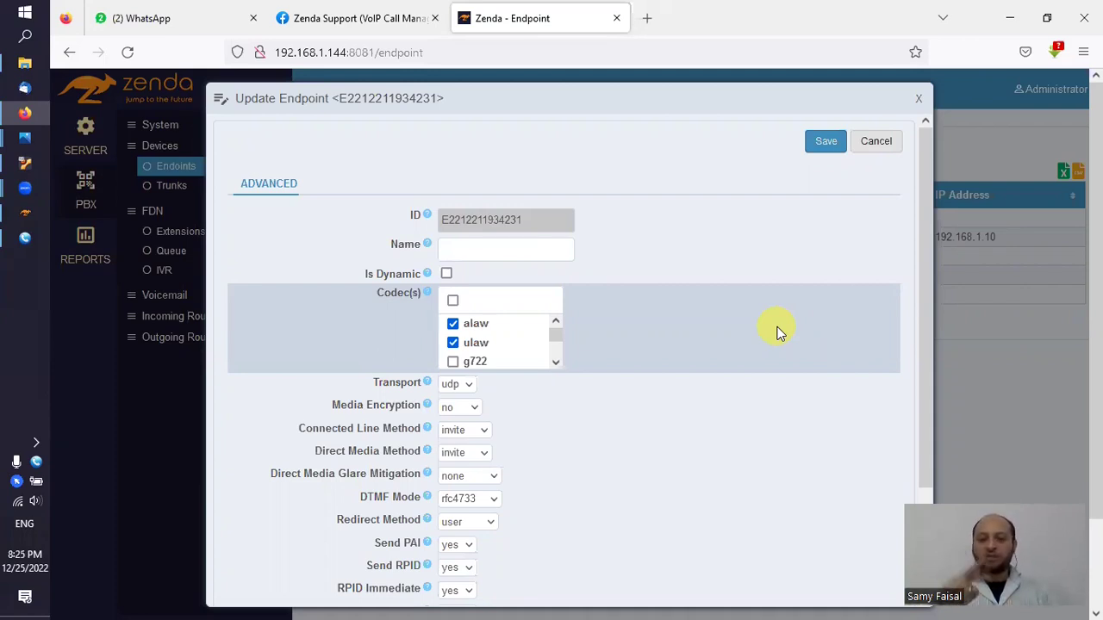
pyautogui.click(484, 349)
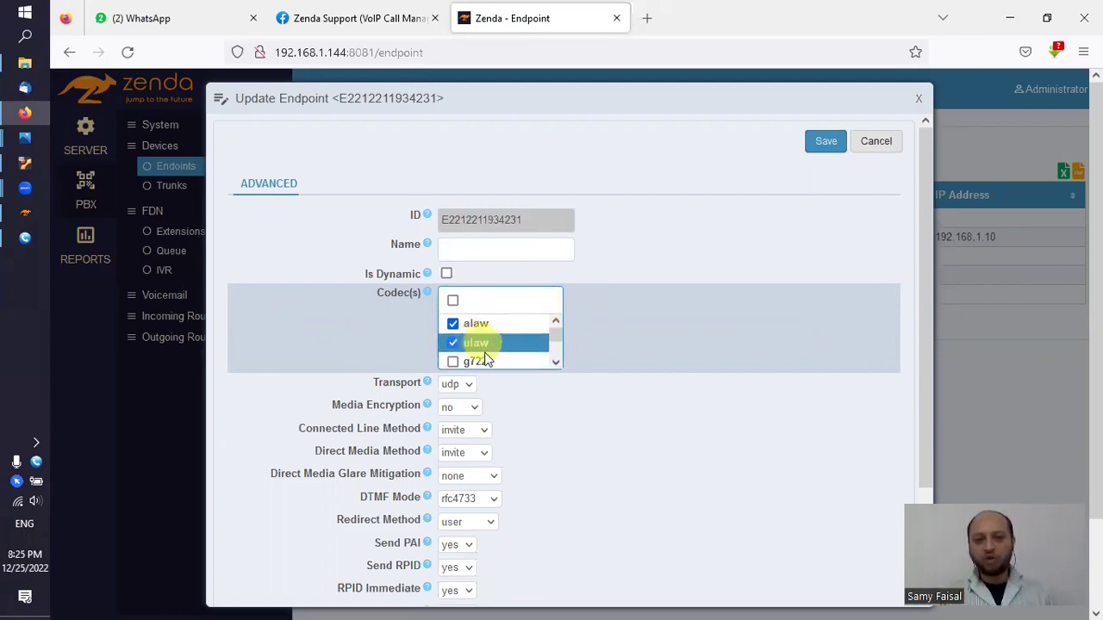
pyautogui.click(554, 362)
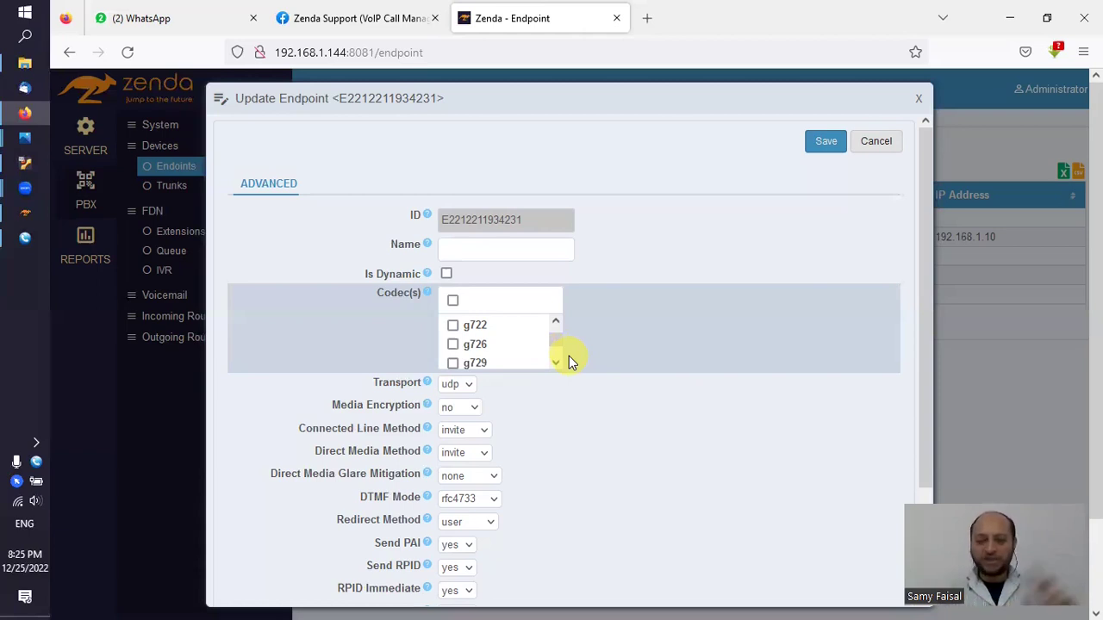
# Step: Switch to the desktop and place the Zenda and MicroSIP softphones apart on opposite sides
pyautogui.click(1009, 17)
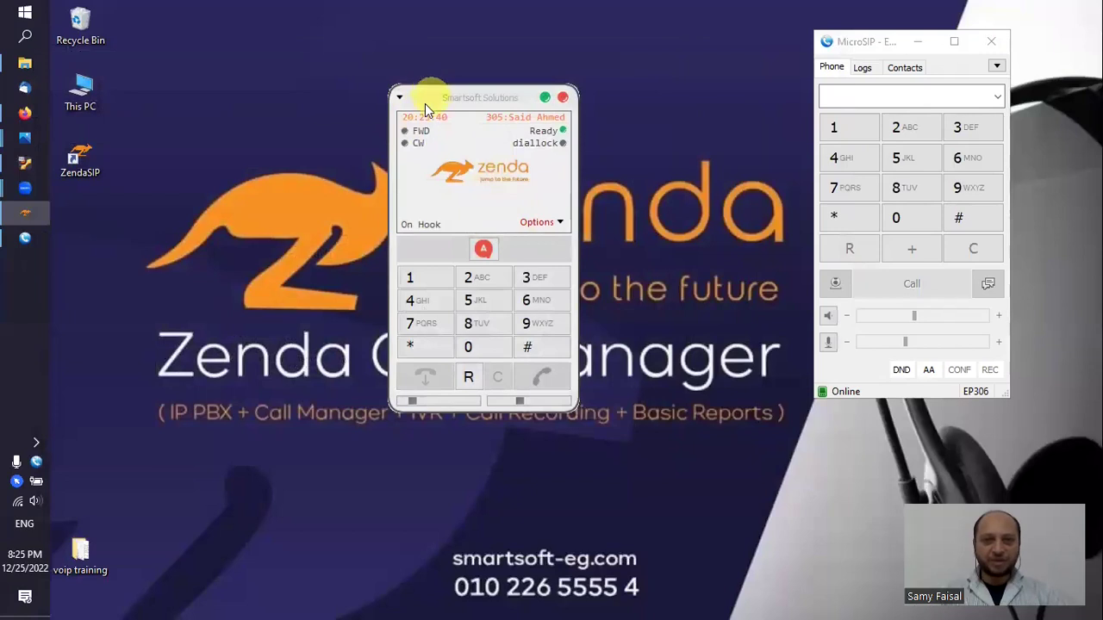
pyautogui.moveTo(420, 110); pyautogui.dragTo(154, 64)
pyautogui.moveTo(842, 44); pyautogui.dragTo(801, 42)
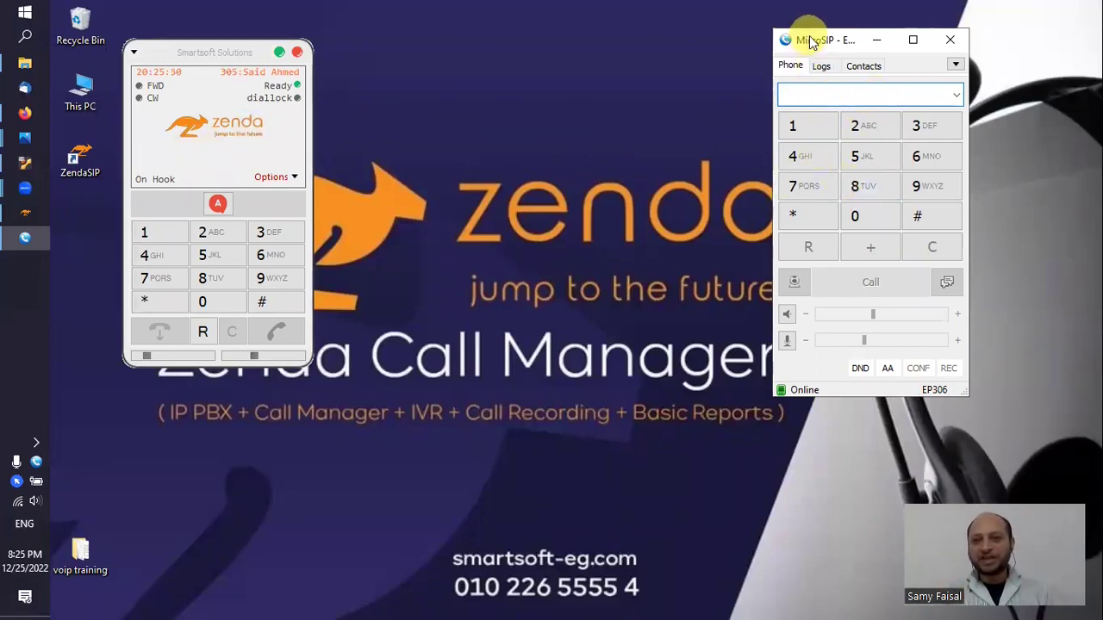
pyautogui.moveTo(807, 37); pyautogui.dragTo(824, 67)
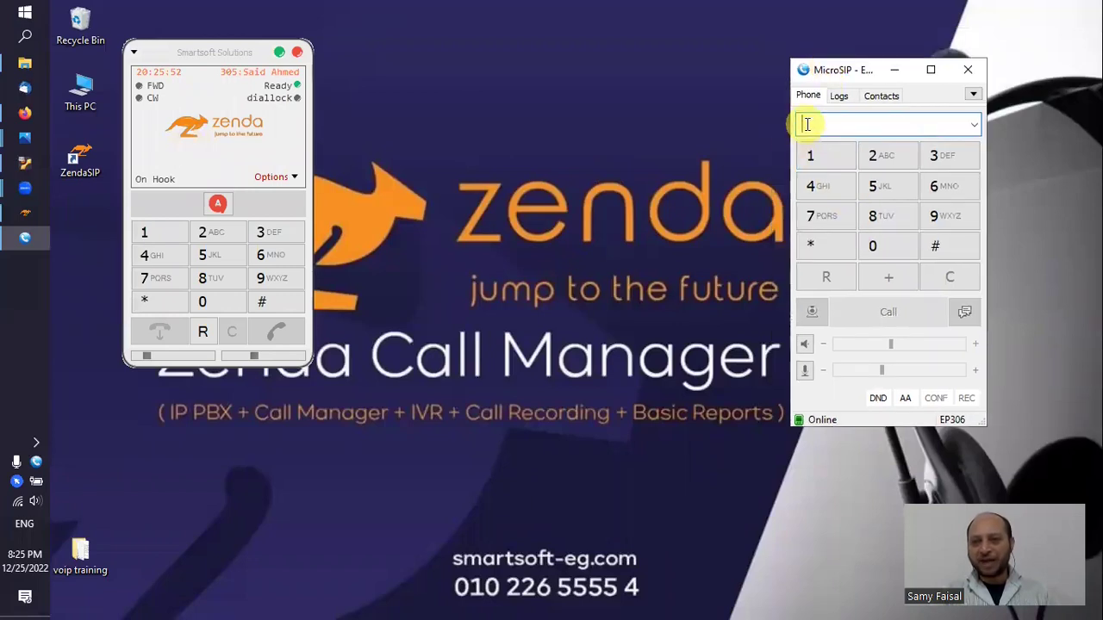
pyautogui.click(560, 99)
pyautogui.moveTo(560, 97); pyautogui.dragTo(529, 131)
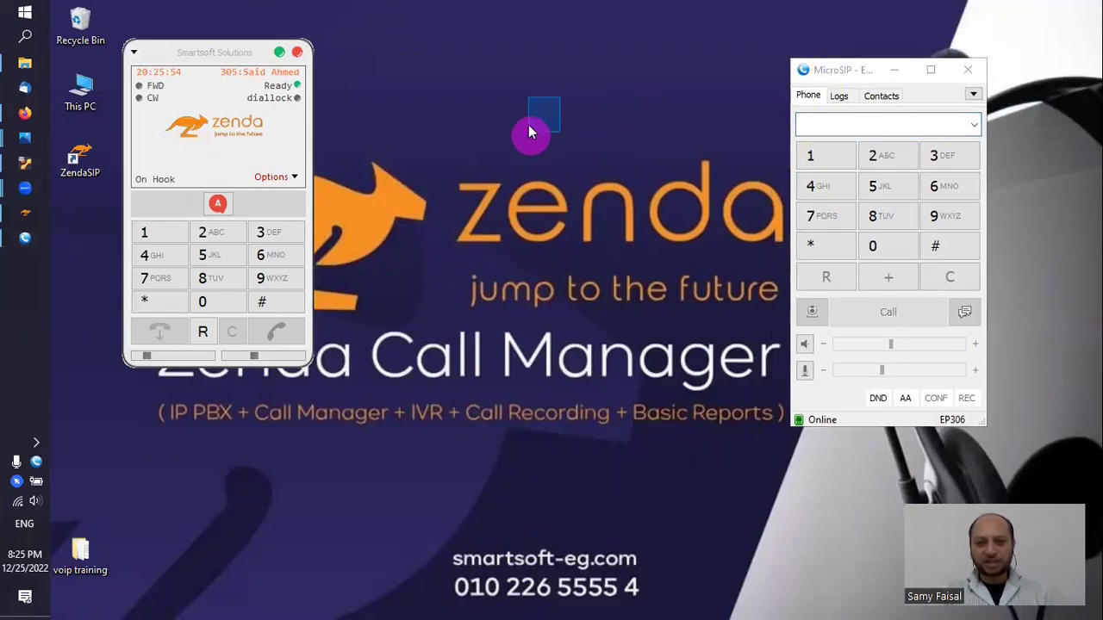
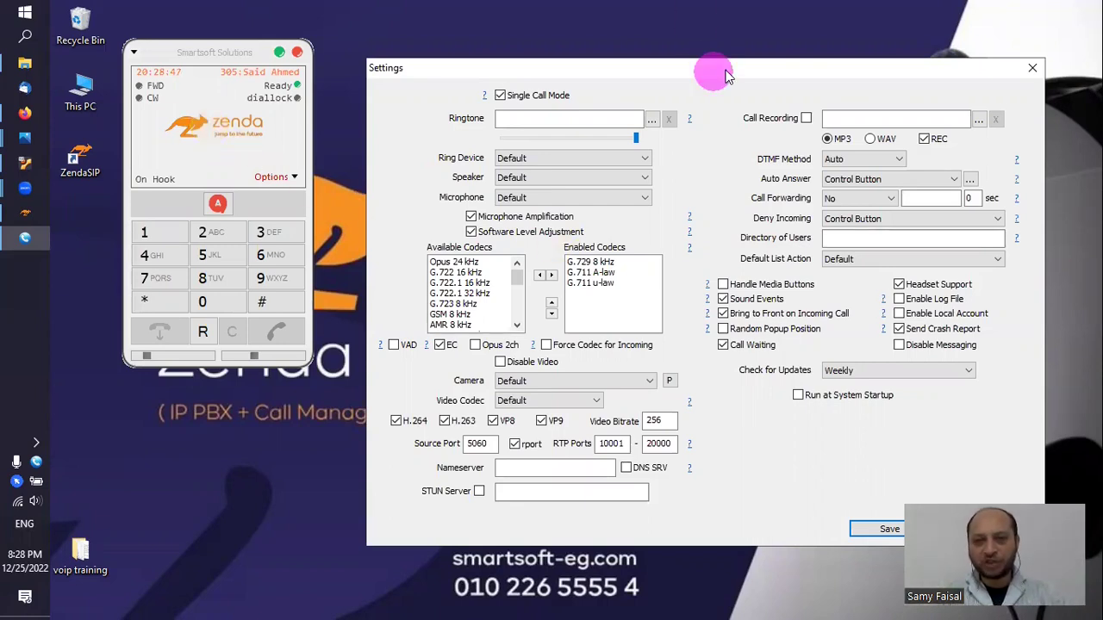
# Step: Review the G.729, G.711 A-law and G.711 u-law entries among the enabled codecs in the MicroSIP settings
pyautogui.moveTo(726, 75); pyautogui.dragTo(799, 53)
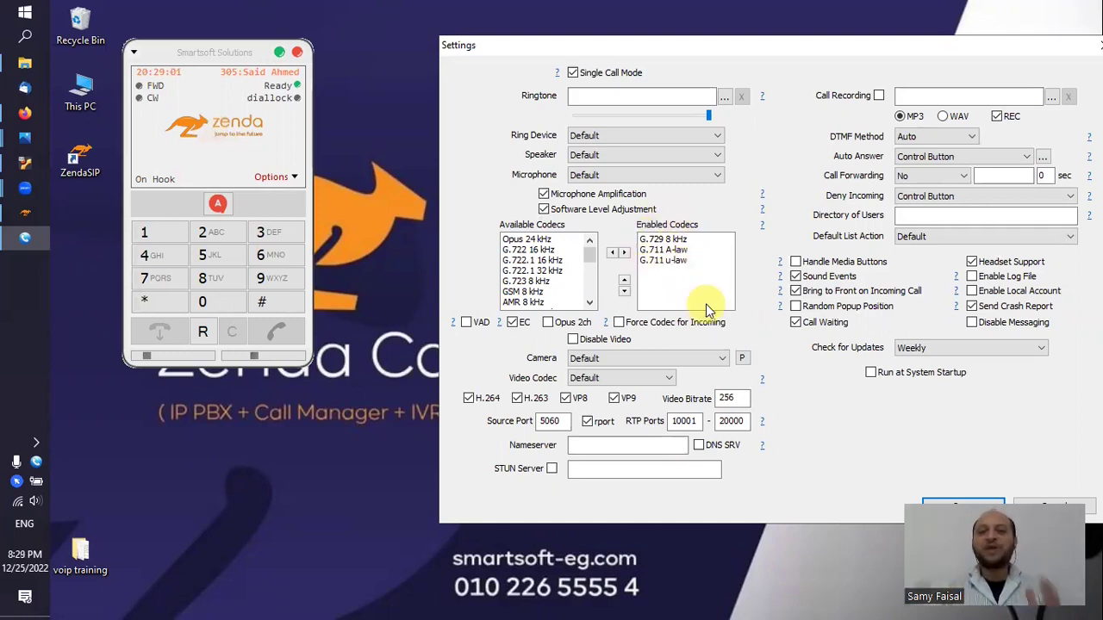
pyautogui.click(671, 240)
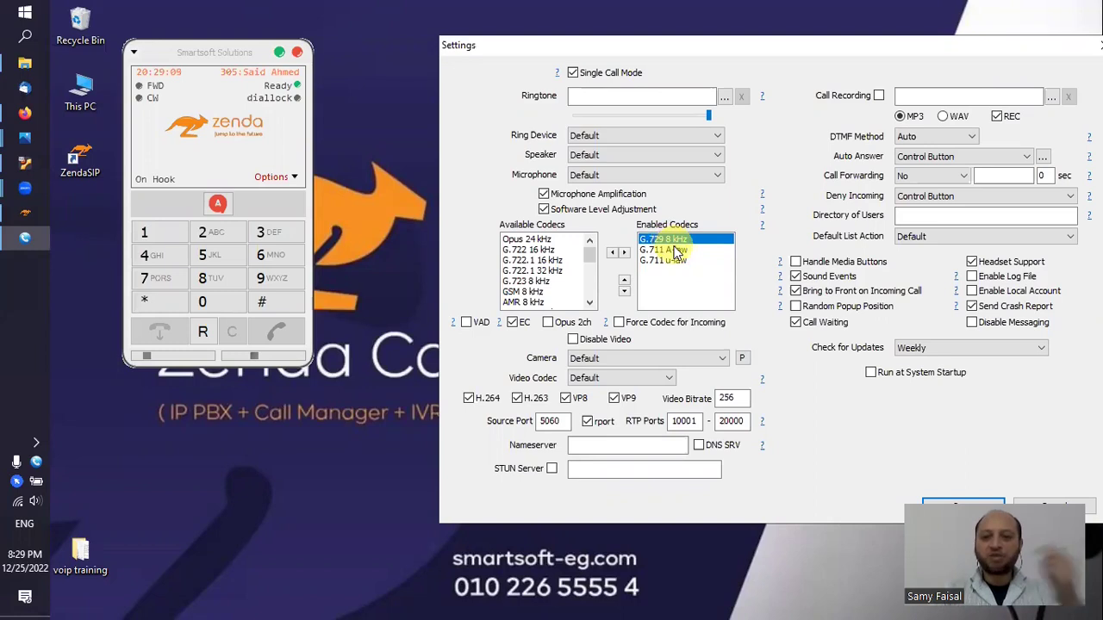
pyautogui.click(676, 251)
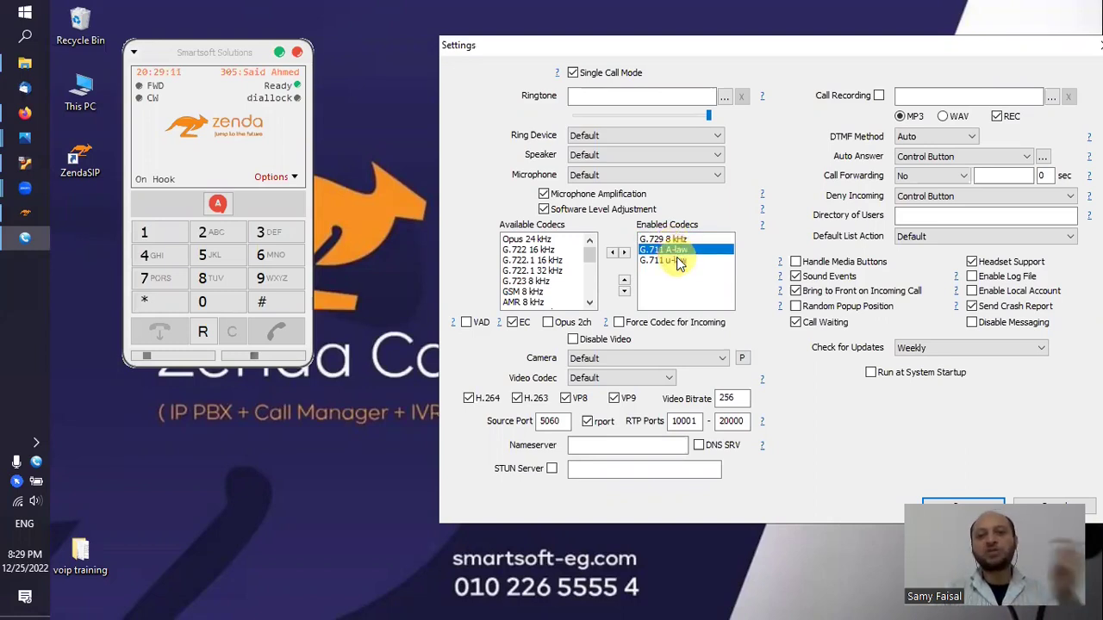
pyautogui.click(676, 261)
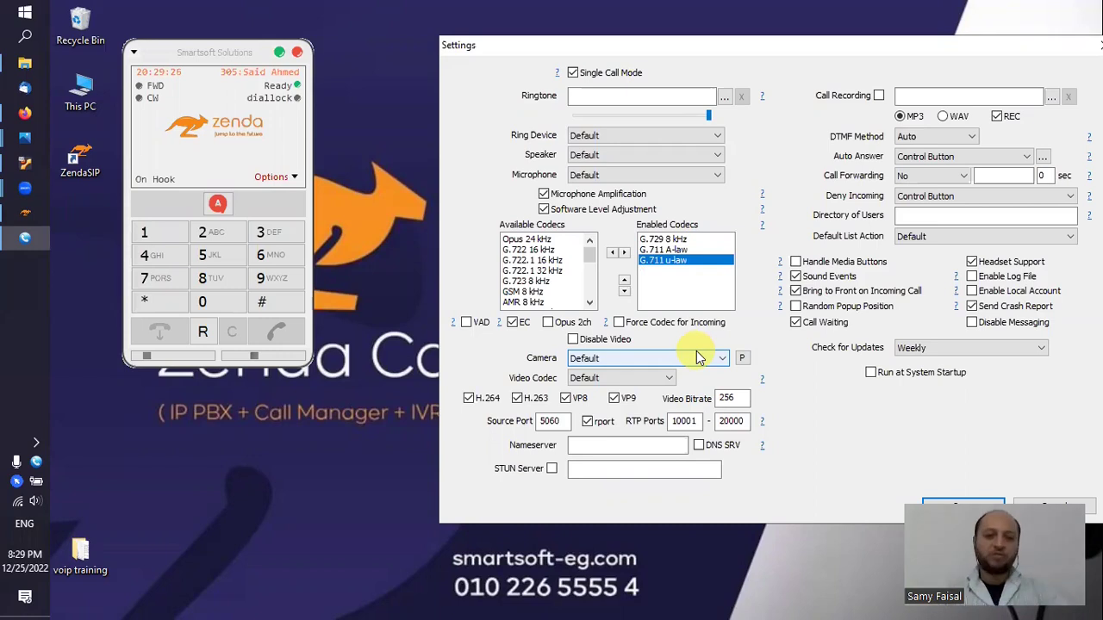
# Step: Switch to the endpoint form in the browser, bring the MicroSIP settings beside it, and review the start of the endpoint's codec list
pyautogui.click(29, 119)
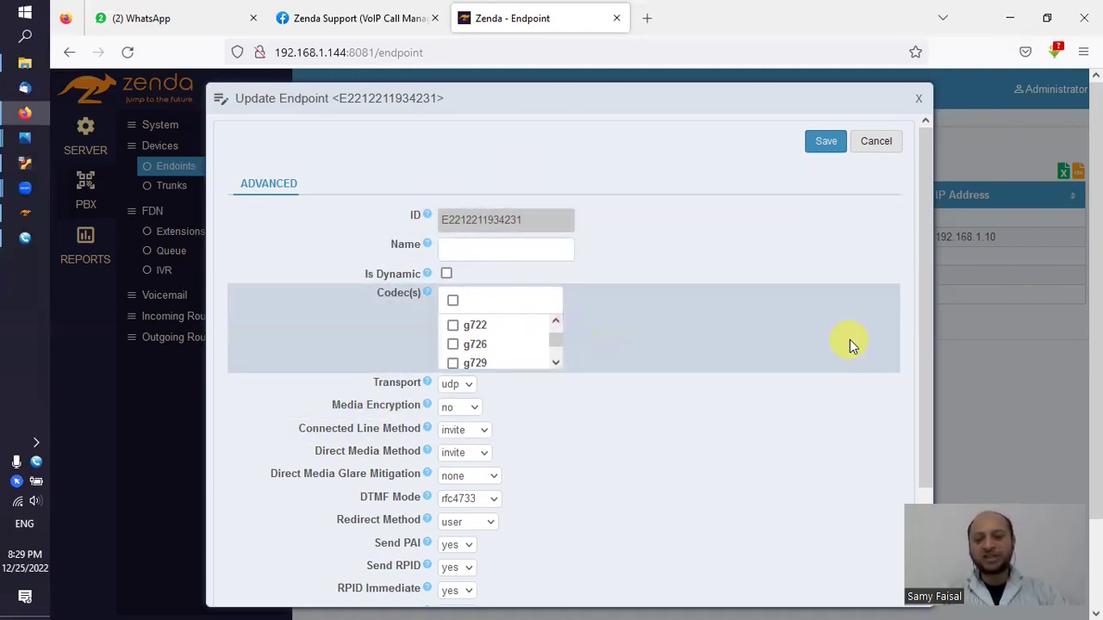
pyautogui.click(25, 238)
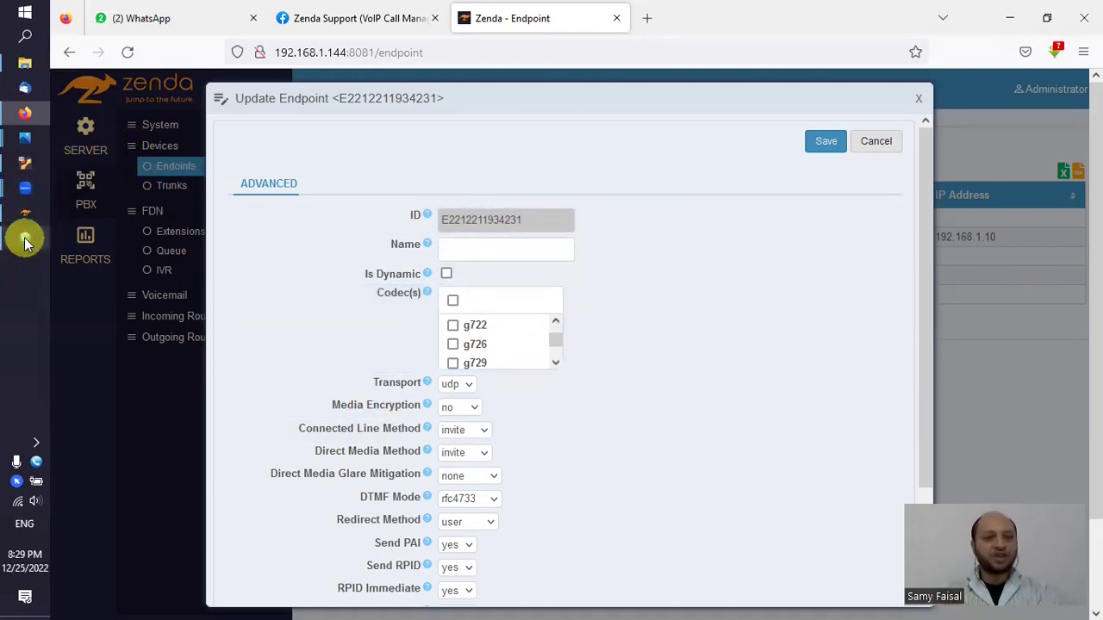
pyautogui.click(524, 49)
pyautogui.moveTo(535, 52); pyautogui.dragTo(717, 61)
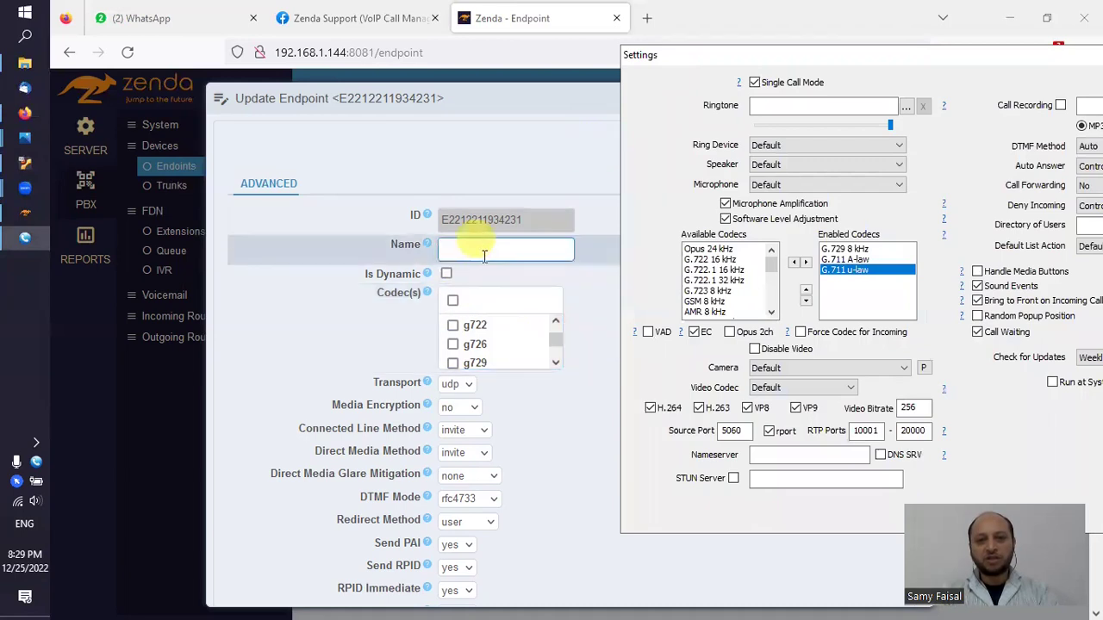
pyautogui.click(25, 233)
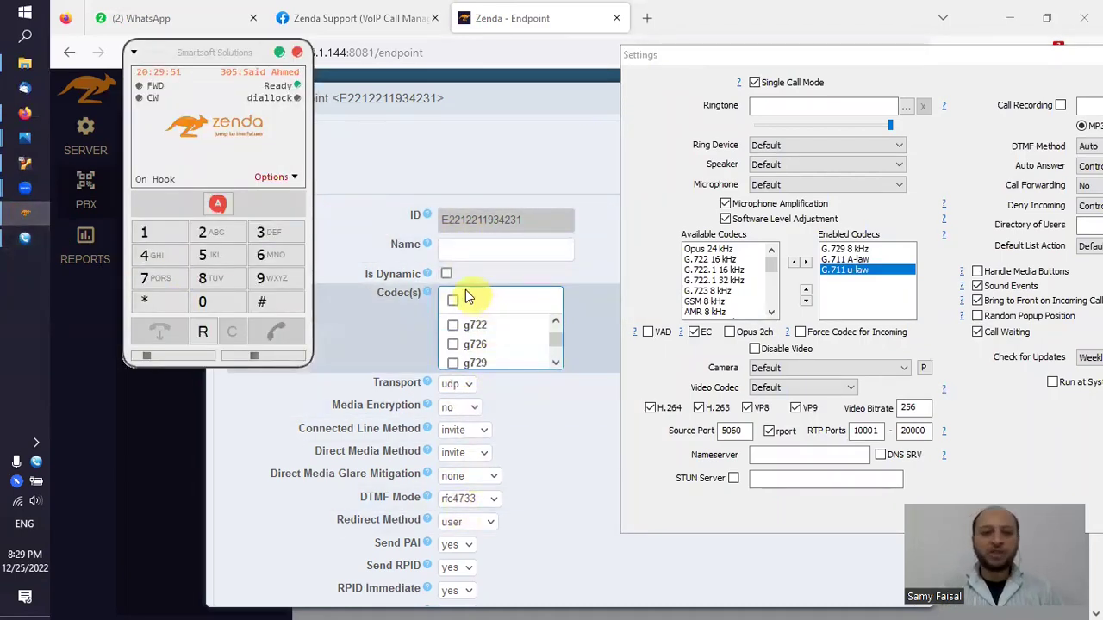
pyautogui.click(554, 339)
pyautogui.moveTo(554, 338); pyautogui.dragTo(549, 316)
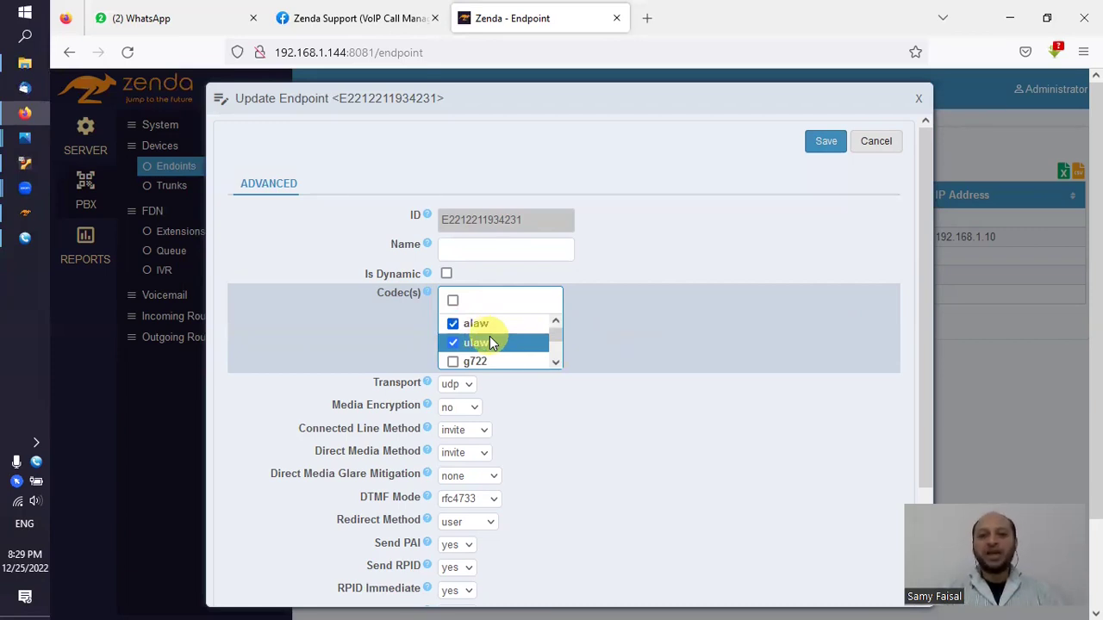
# Step: Compare the endpoint's alaw and ulaw codecs with the enabled codecs in the MicroSIP settings
pyautogui.click(30, 238)
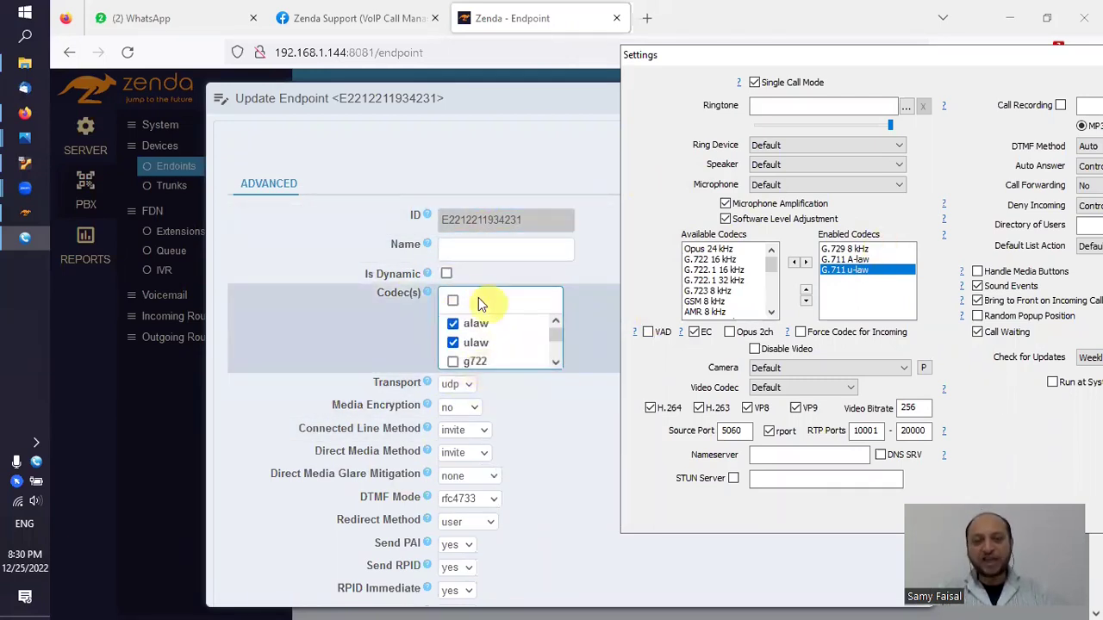
pyautogui.click(491, 325)
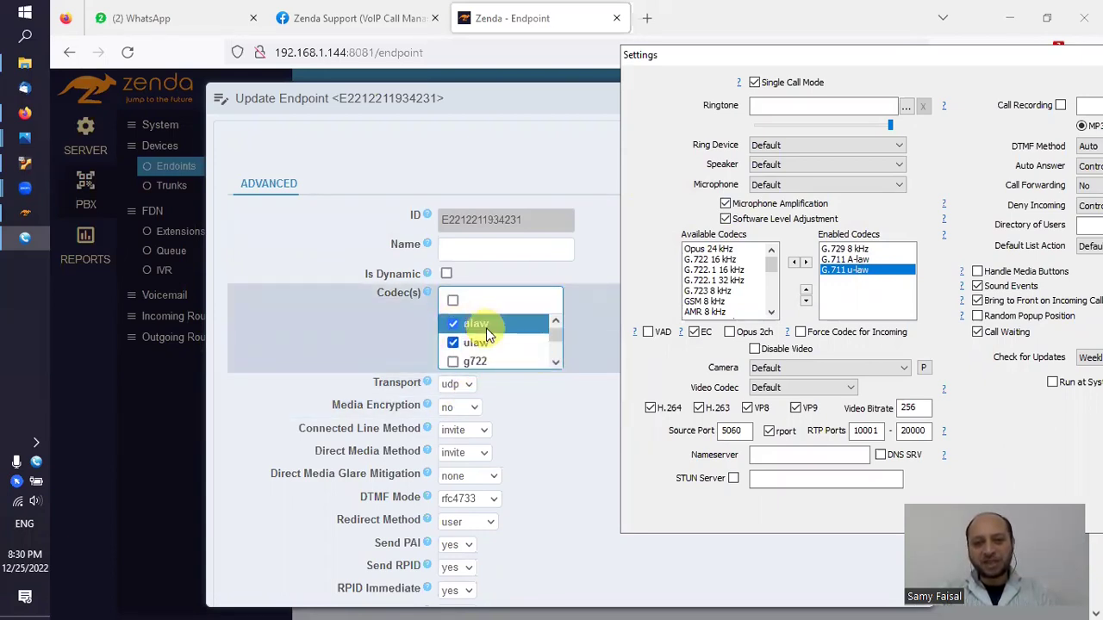
pyautogui.click(839, 249)
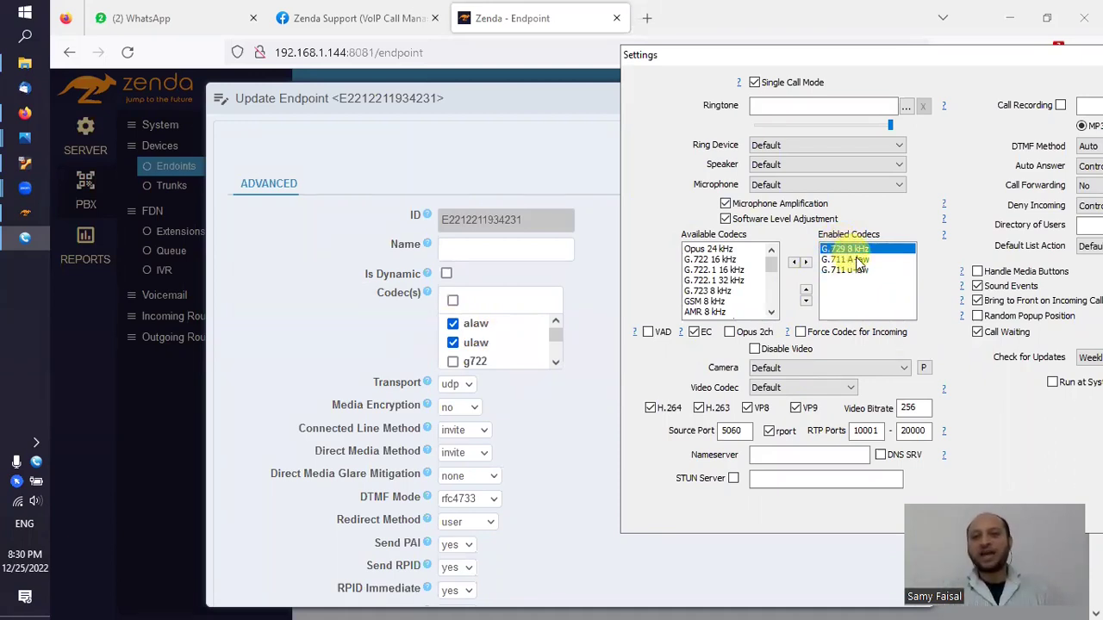
pyautogui.moveTo(867, 60); pyautogui.dragTo(806, 60)
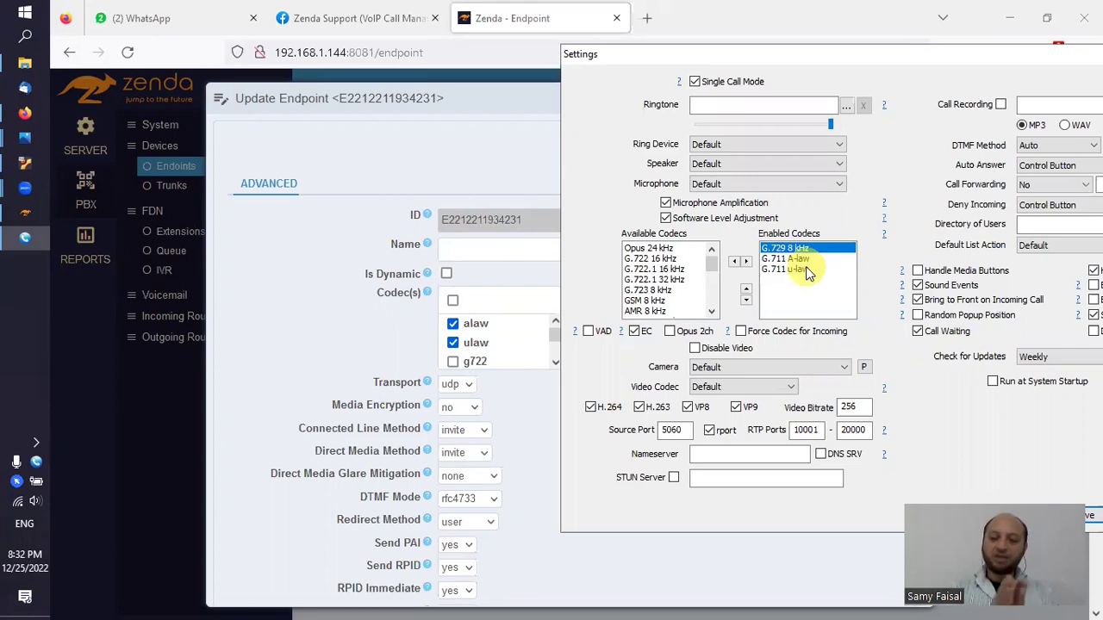
# Step: Select g729 as the endpoint's only codec, clearing alaw and ulaw
pyautogui.click(371, 332)
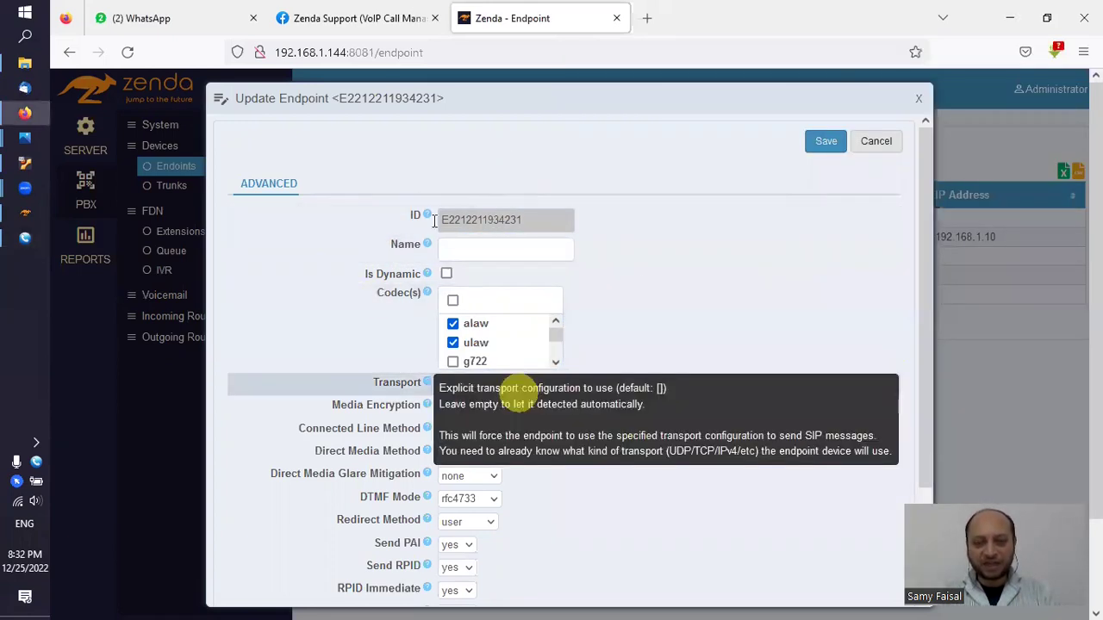
pyautogui.click(457, 326)
pyautogui.click(555, 363)
pyautogui.click(555, 363)
pyautogui.click(453, 363)
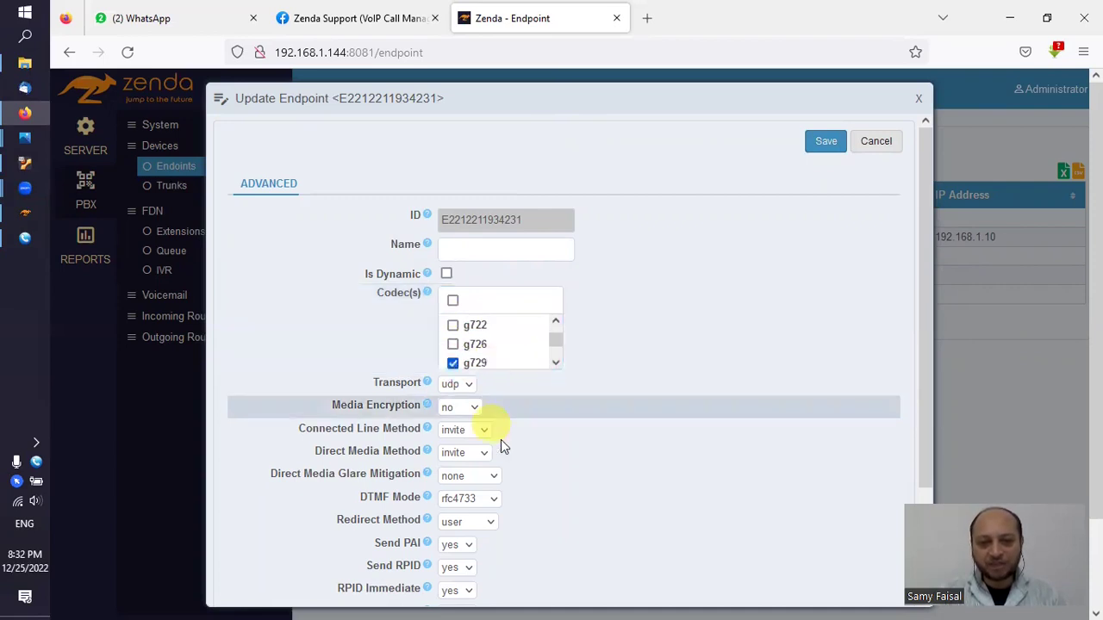
# Step: Check the endpoint's codec list from g729 and gsm back to alaw against the MicroSIP settings
pyautogui.click(24, 237)
pyautogui.moveTo(798, 57); pyautogui.dragTo(820, 54)
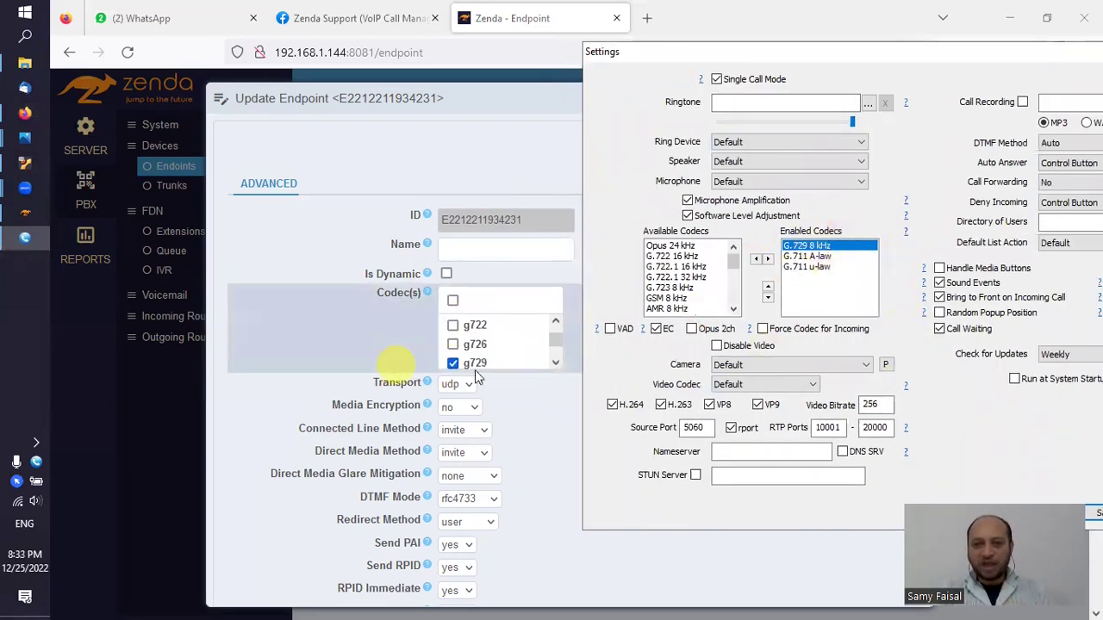
pyautogui.click(556, 362)
pyautogui.scroll(-1, 509, 355)
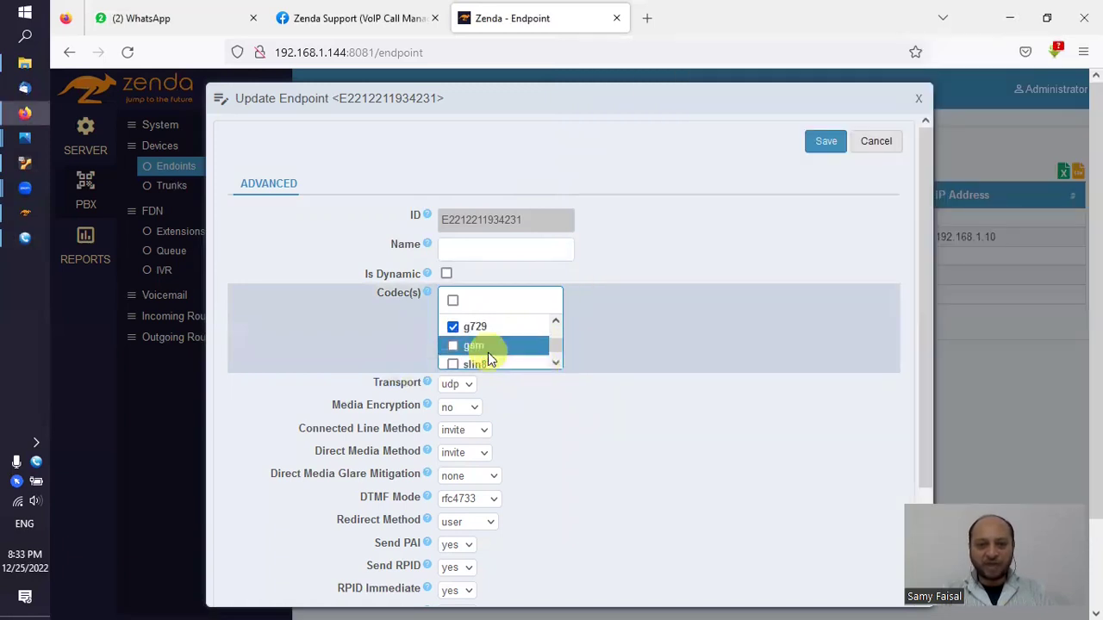
pyautogui.moveTo(555, 346); pyautogui.dragTo(556, 327)
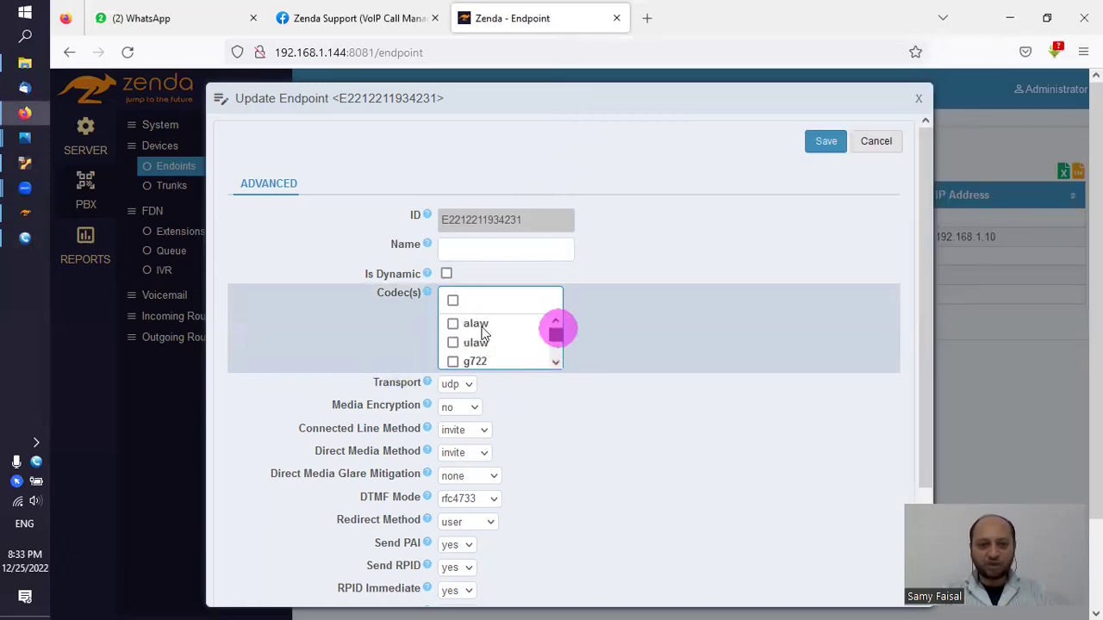
# Step: Compare G.711 u-law and G.729 in MicroSIP's enabled codecs with the endpoint's selection, and close the MicroSIP settings
pyautogui.click(24, 237)
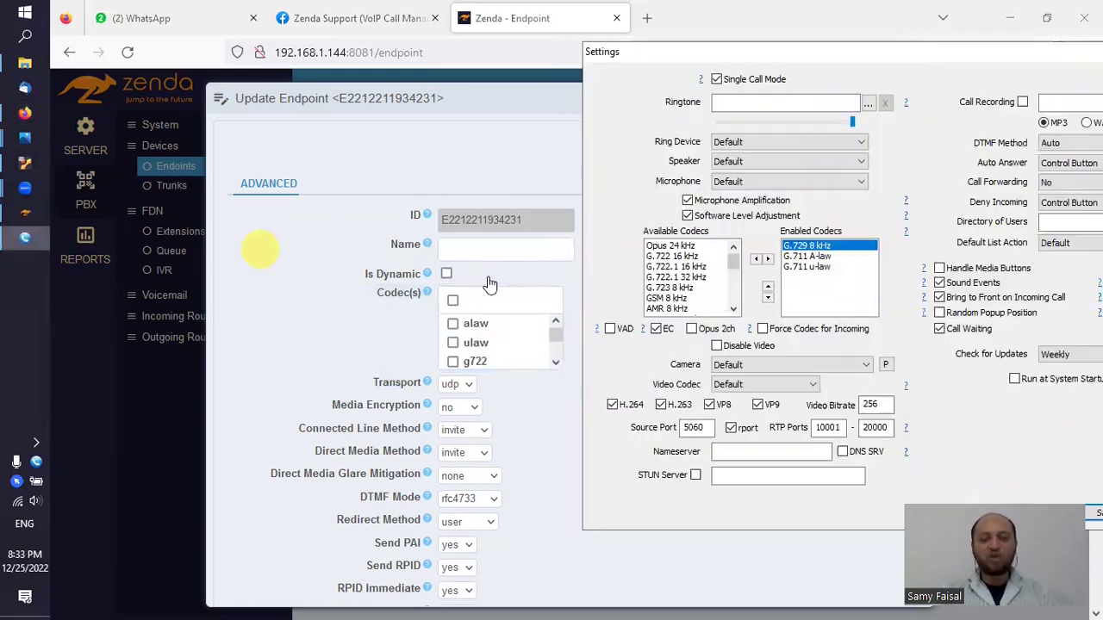
pyautogui.click(810, 267)
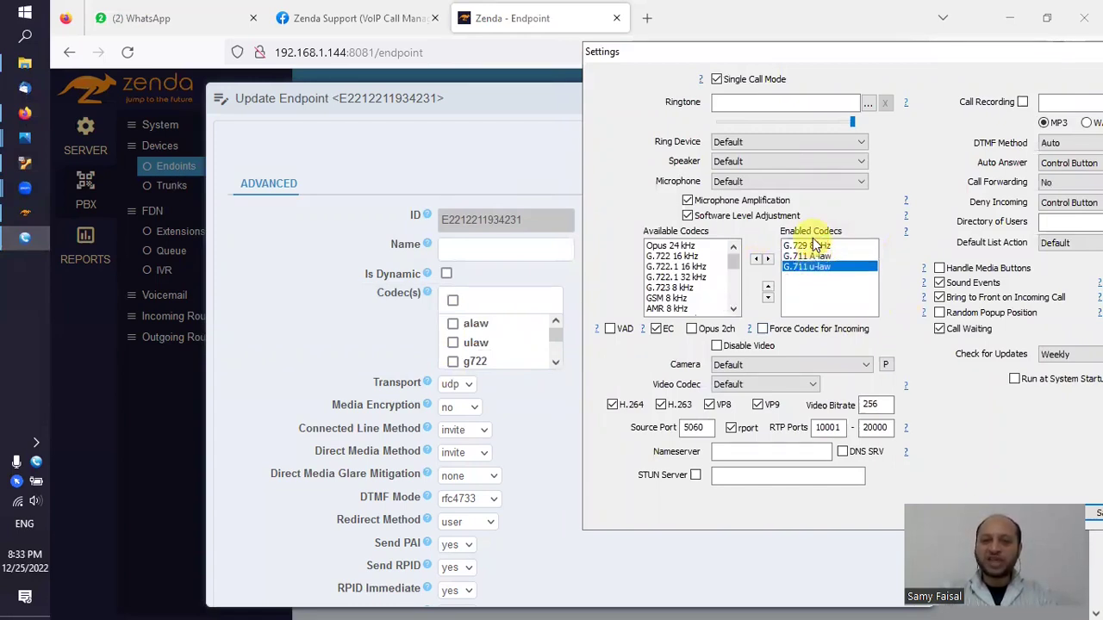
pyautogui.click(816, 246)
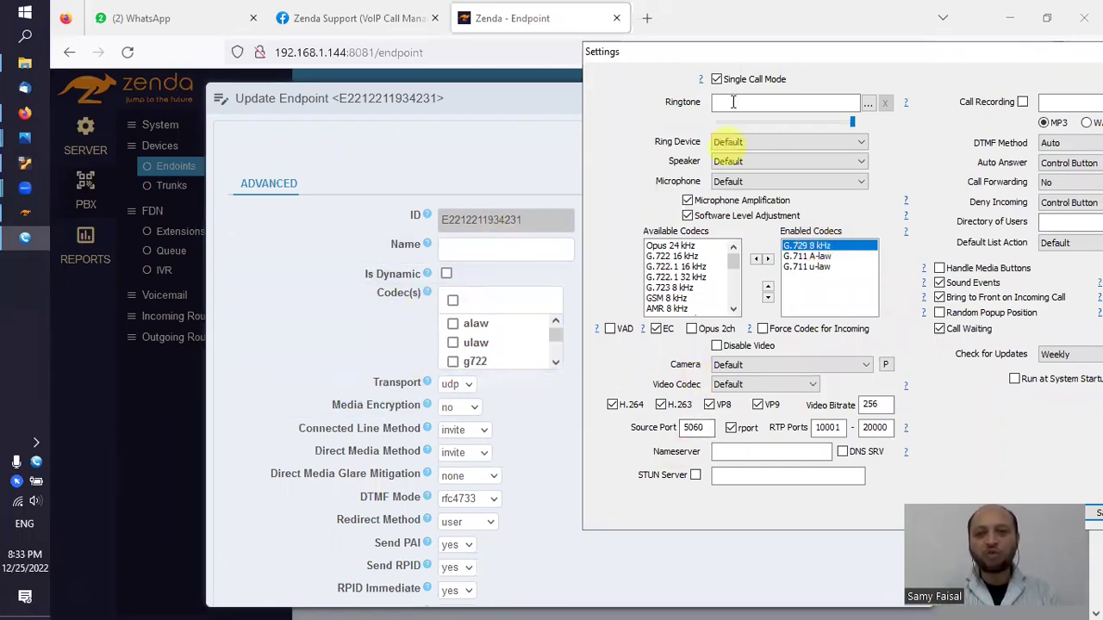
pyautogui.click(749, 53)
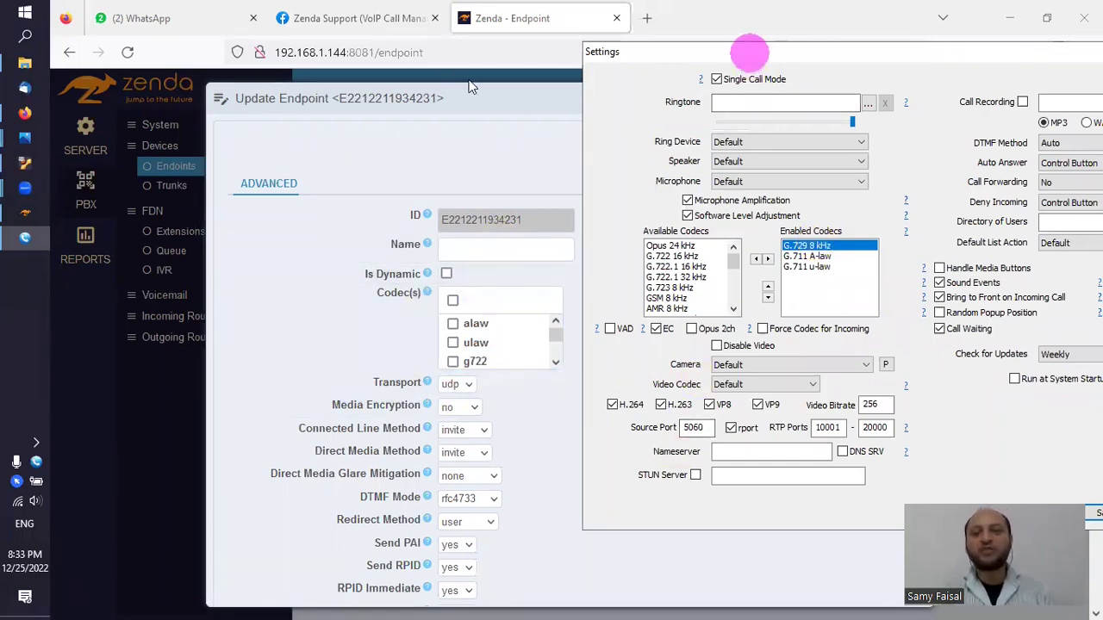
pyautogui.click(935, 61)
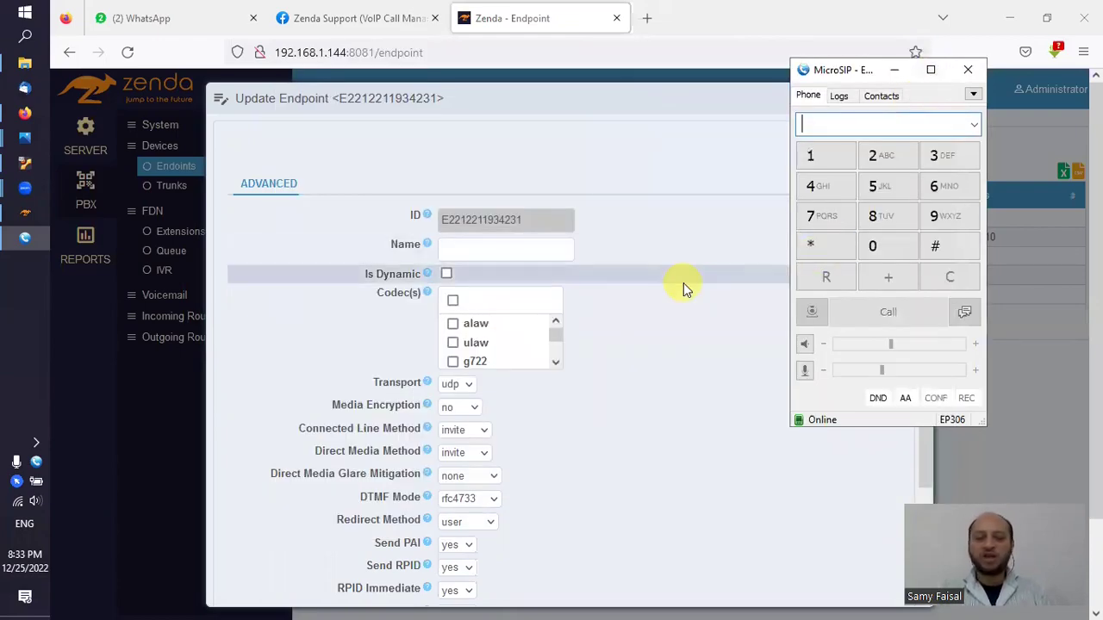